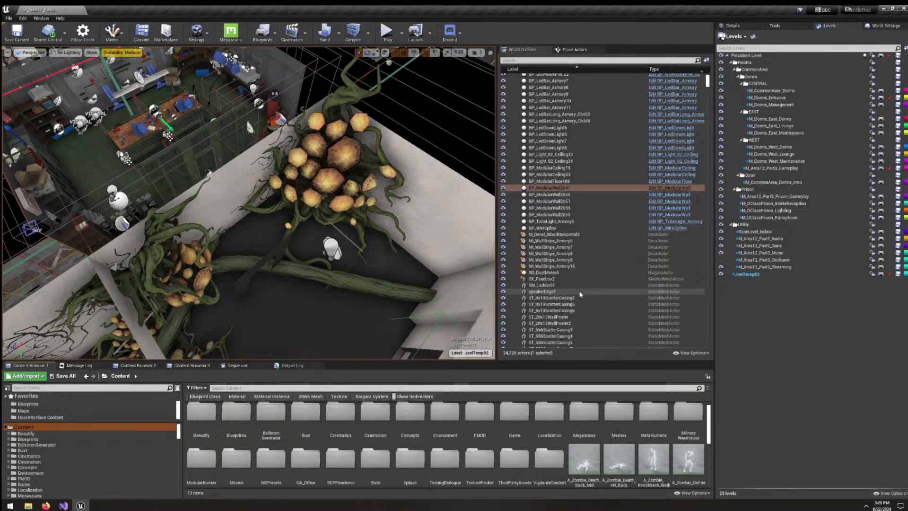
# Widen the level viewport into the World Outliner's space and check the Discord event chat.
pyautogui.moveTo(496, 257); pyautogui.dragTo(554, 258)
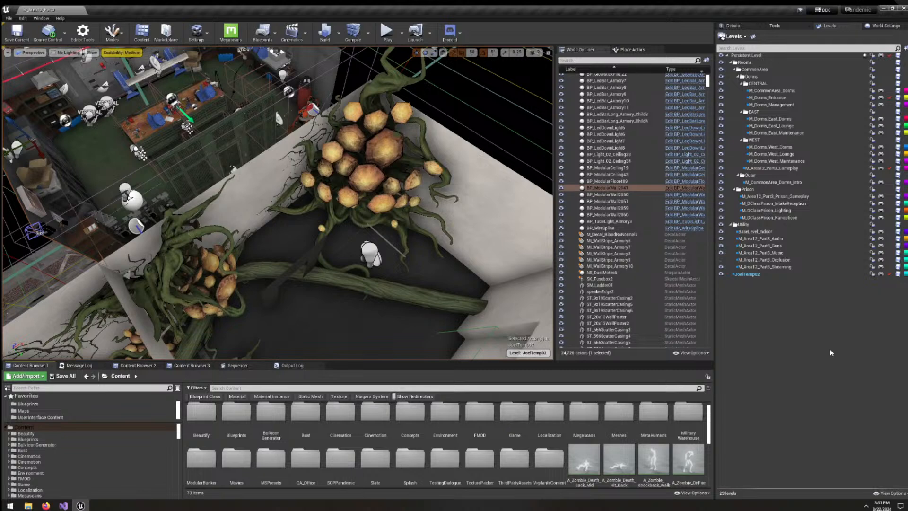
pyautogui.hotkey('alt', 'Tab')
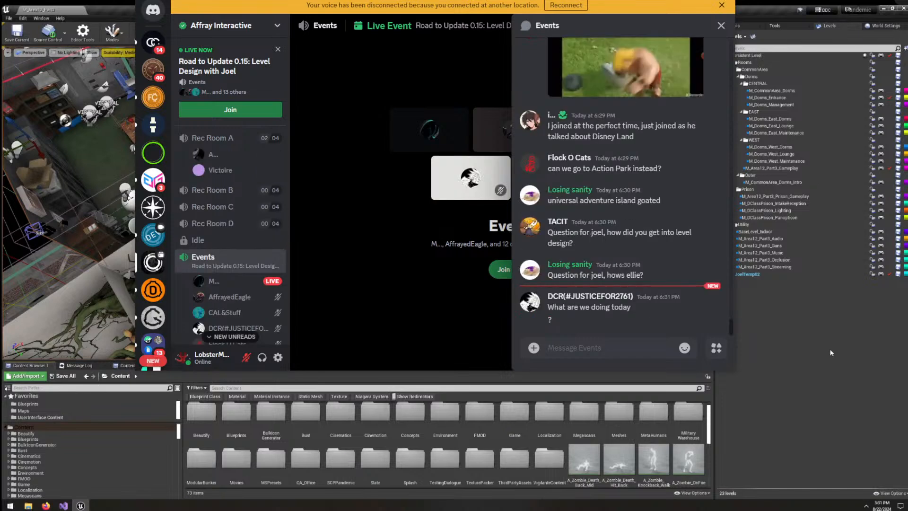
pyautogui.hotkey('alt', 'Tab')
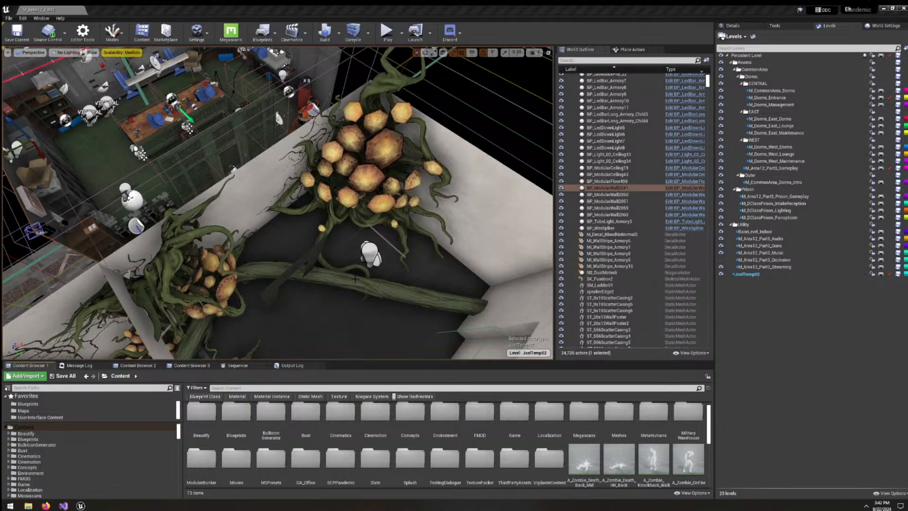
# Select the white modular wall behind the plant clusters and show its details.
pyautogui.moveTo(356, 279); pyautogui.dragTo(355, 306, button='right')
pyautogui.press('w')
pyautogui.click(356, 279)
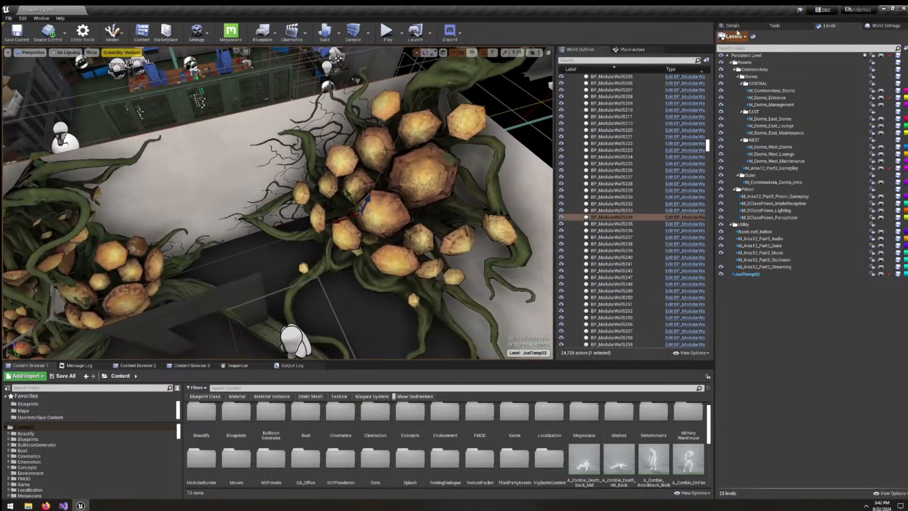
pyautogui.click(733, 26)
pyautogui.moveTo(426, 189); pyautogui.dragTo(394, 182, button='right')
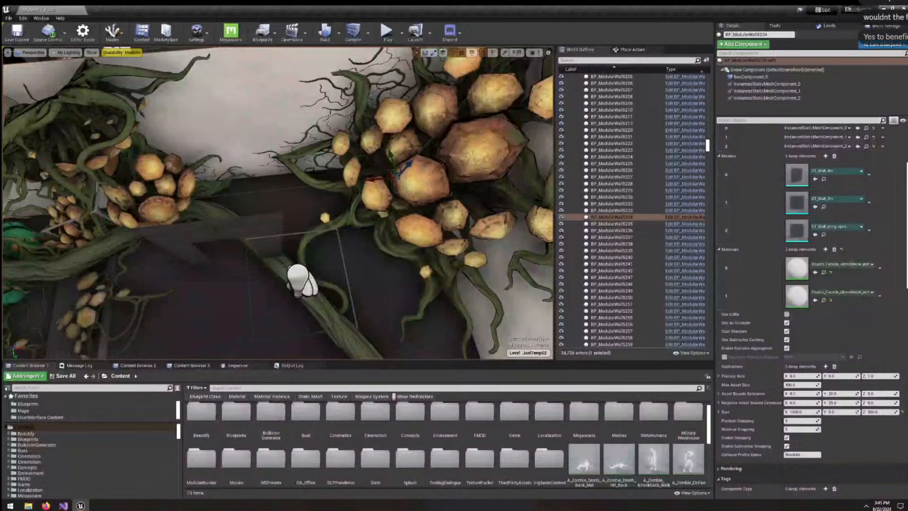
# Move the grey doorway piece across the room toward the white wall between the two plant clusters.
pyautogui.moveTo(277, 203); pyautogui.dragTo(374, 151, button='right')
pyautogui.click(362, 155)
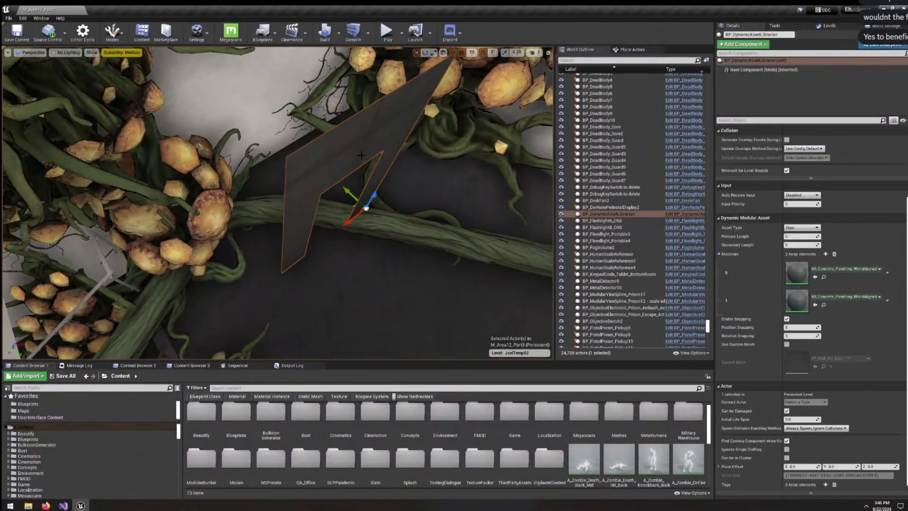
pyautogui.moveTo(365, 209); pyautogui.dragTo(300, 146)
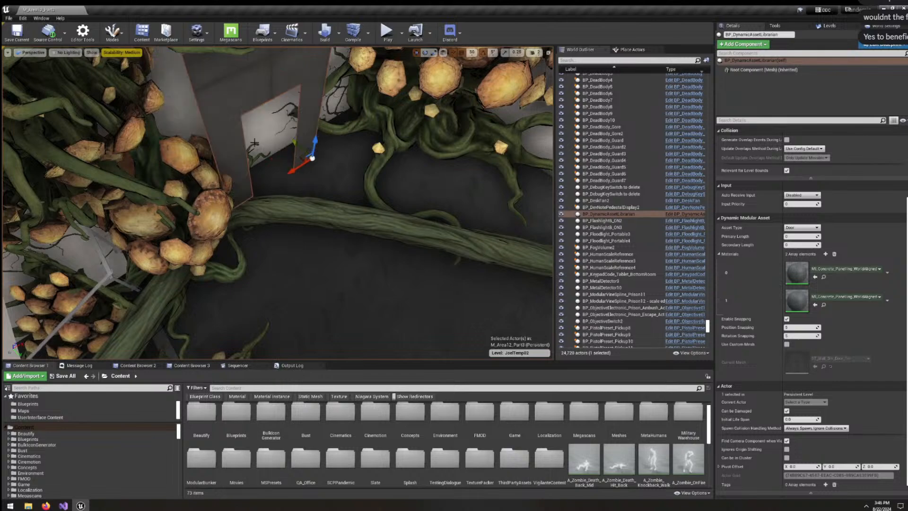
# Add an empty subtractor entry to the white modular wall behind the doorway piece.
pyautogui.moveTo(254, 142); pyautogui.dragTo(199, 80, button='right')
pyautogui.click(334, 73)
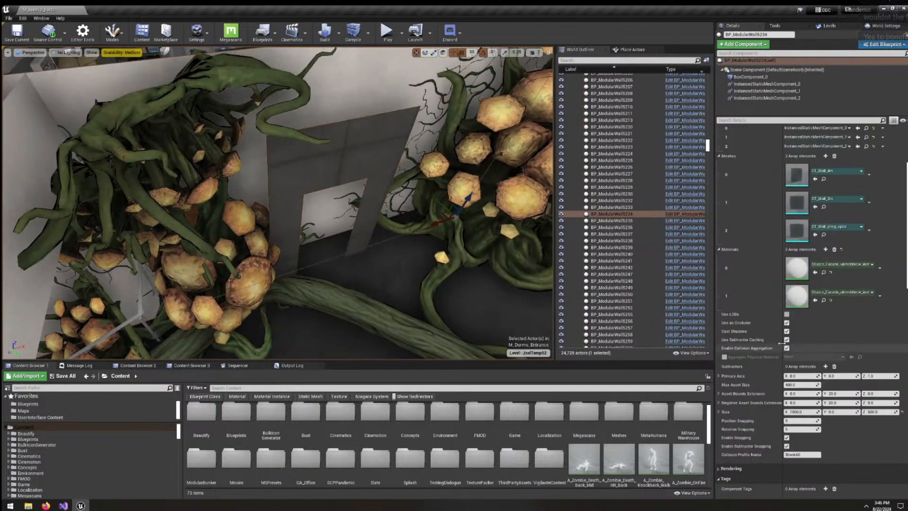
pyautogui.scroll(-2, 782, 343)
pyautogui.click(826, 344)
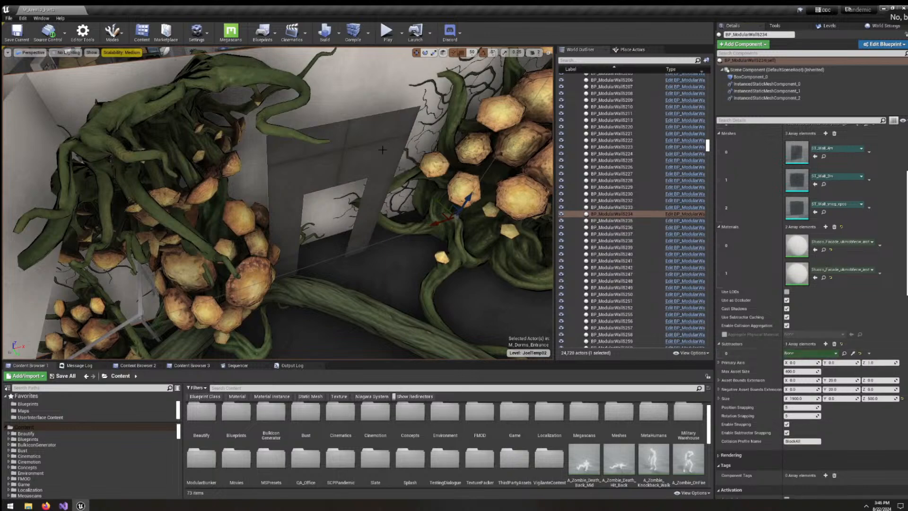
# Make M_Dorms_Entrance the current level and move the grey doorway piece into it.
pyautogui.moveTo(382, 150); pyautogui.dragTo(322, 123, button='right')
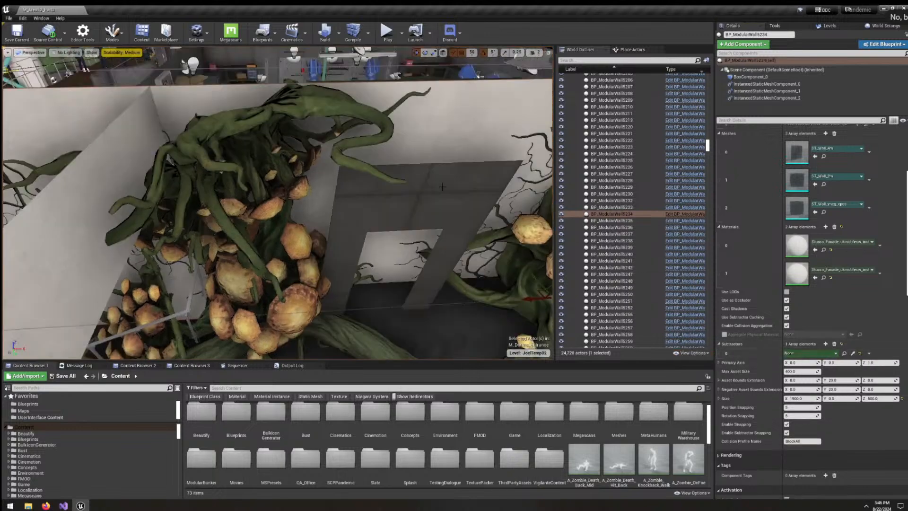
pyautogui.click(425, 178)
pyautogui.click(481, 137)
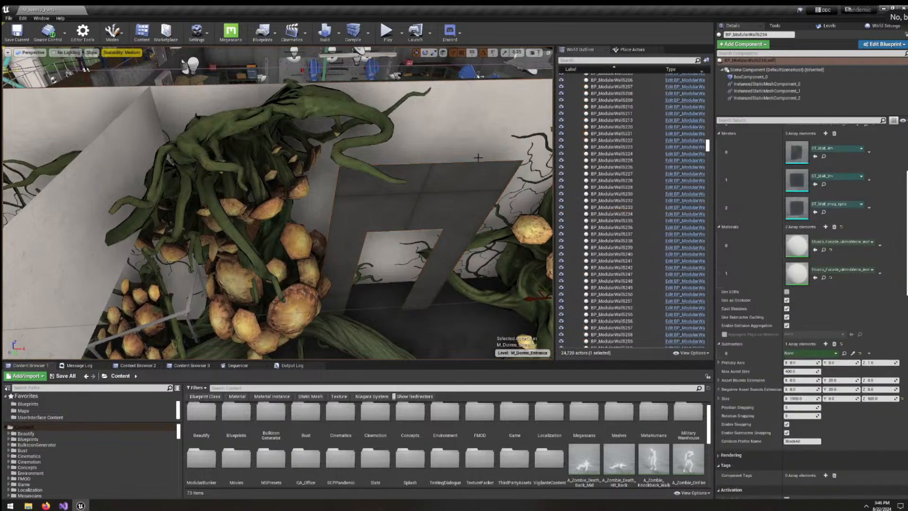
pyautogui.click(448, 181)
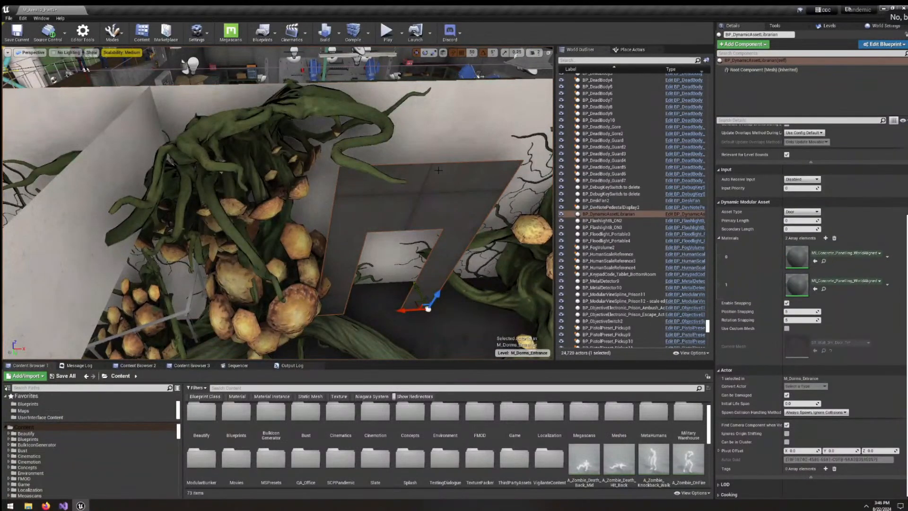
# Assign the doorway piece as the white modular wall's subtractor by picking it in the scene.
pyautogui.moveTo(438, 170); pyautogui.dragTo(492, 147, button='right')
pyautogui.click(440, 180)
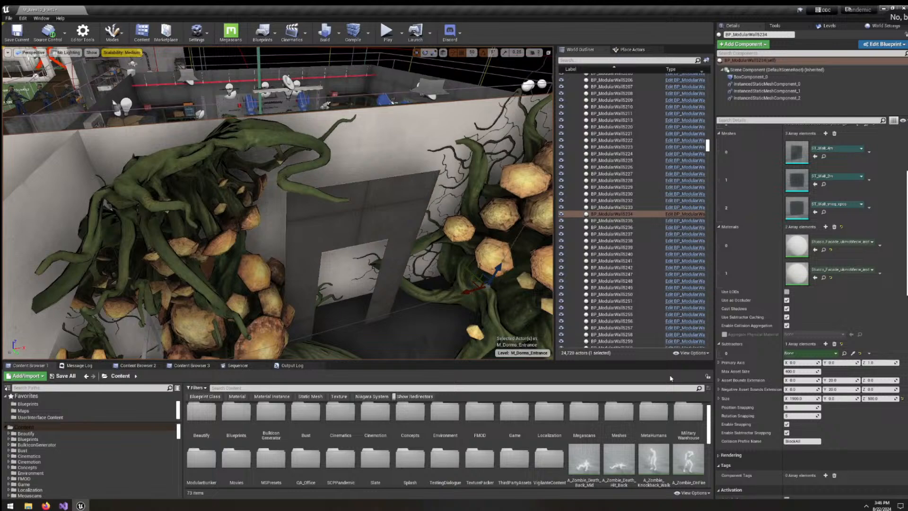
pyautogui.click(853, 353)
pyautogui.click(383, 205)
# Move the doorway piece into line with the white modular wall.
pyautogui.click(383, 205)
pyautogui.moveTo(383, 205); pyautogui.dragTo(331, 256, button='right')
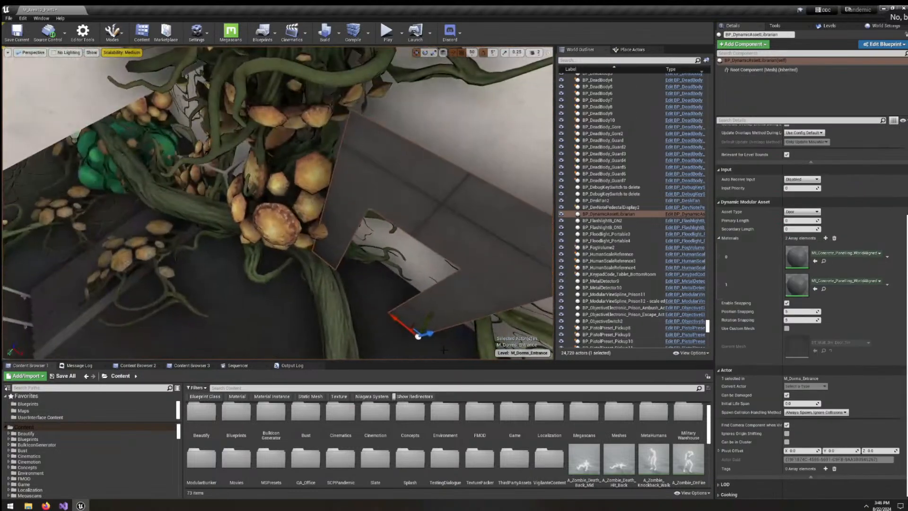
pyautogui.moveTo(428, 316); pyautogui.dragTo(440, 292)
pyautogui.moveTo(440, 293); pyautogui.dragTo(405, 288, button='right')
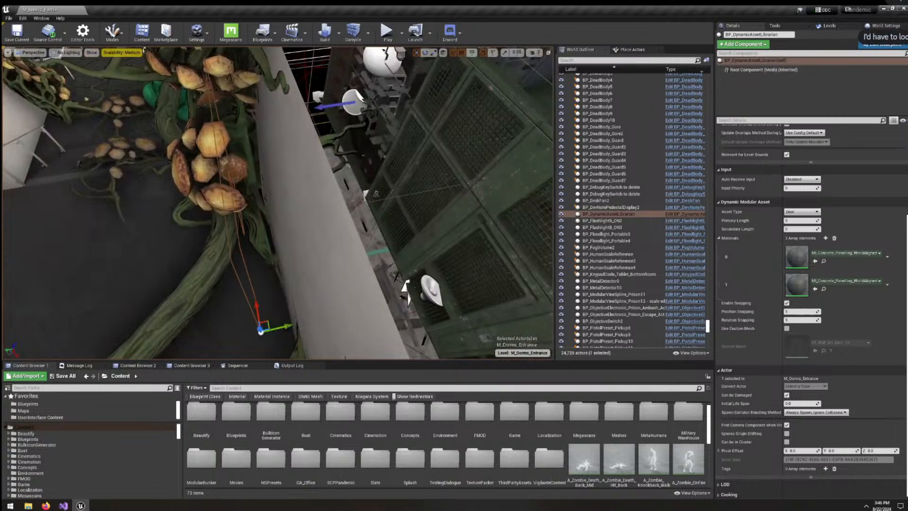
pyautogui.moveTo(289, 326); pyautogui.dragTo(311, 327)
pyautogui.moveTo(311, 327); pyautogui.dragTo(299, 308, button='right')
# Set the doorway piece's X scale to 2.
pyautogui.scroll(3, 801, 226)
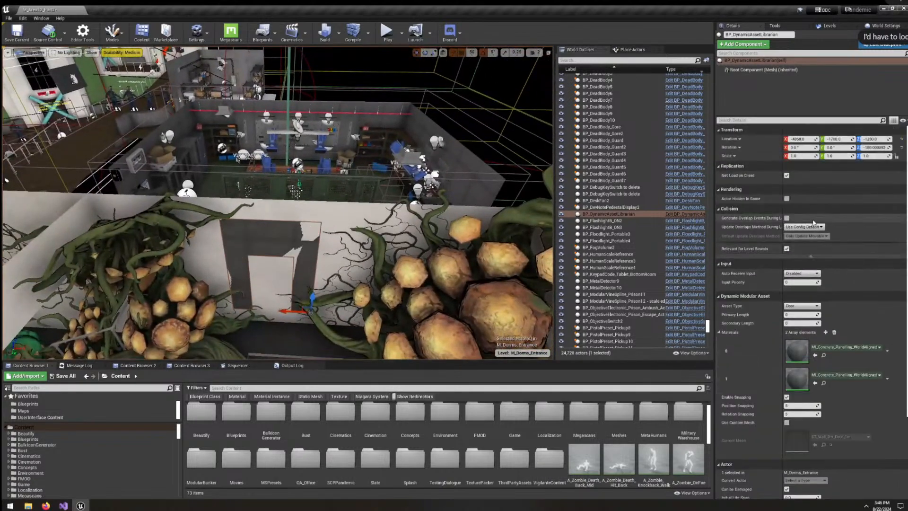
pyautogui.click(804, 156)
pyautogui.write('2')
pyautogui.press('Tab')
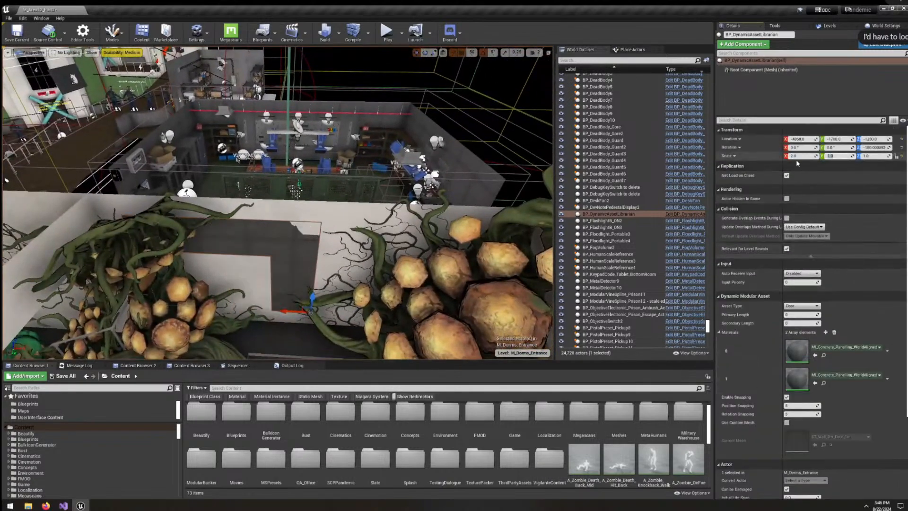
# Reposition the widened doorway piece along the wall, centring its opening between the two plant clusters.
pyautogui.moveTo(416, 208); pyautogui.dragTo(378, 223, button='right')
pyautogui.press('w')
pyautogui.press('w')
pyautogui.moveTo(377, 173); pyautogui.dragTo(436, 213)
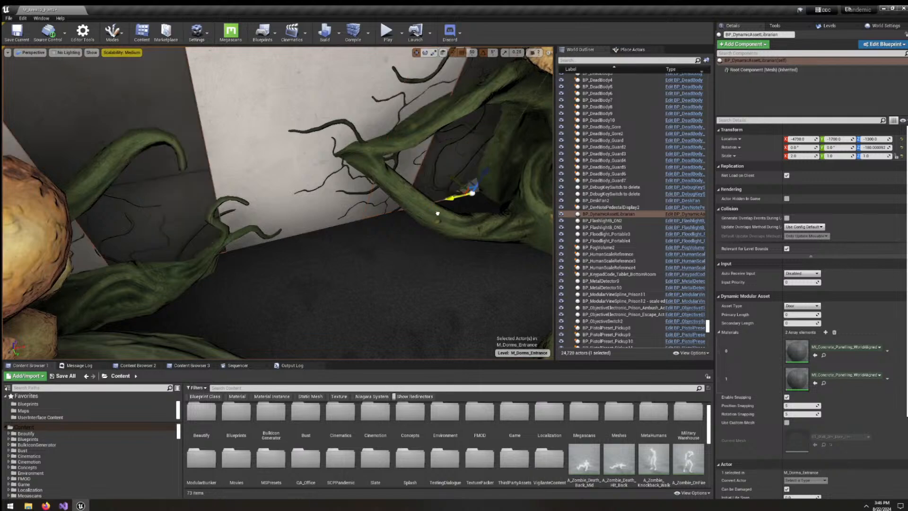
pyautogui.moveTo(436, 213); pyautogui.dragTo(416, 218, button='right')
pyautogui.press('s')
pyautogui.press('s')
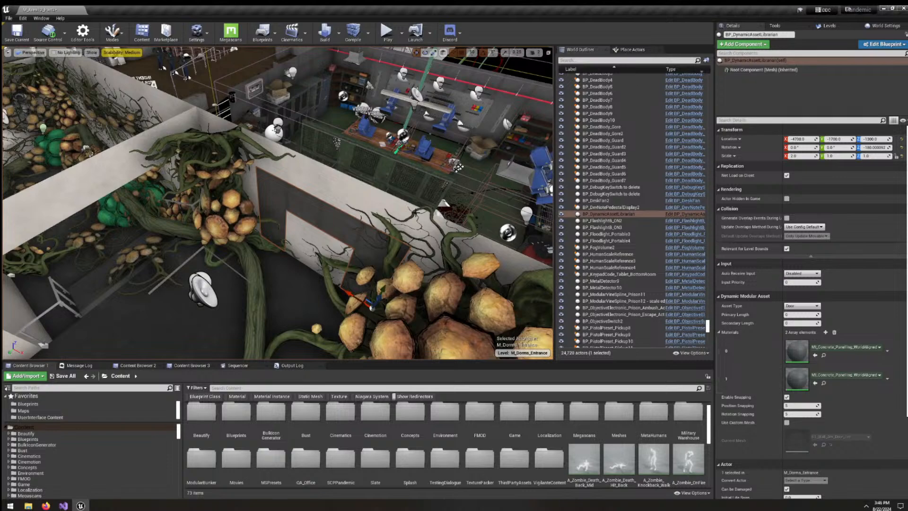
pyautogui.moveTo(369, 231); pyautogui.dragTo(421, 233, button='right')
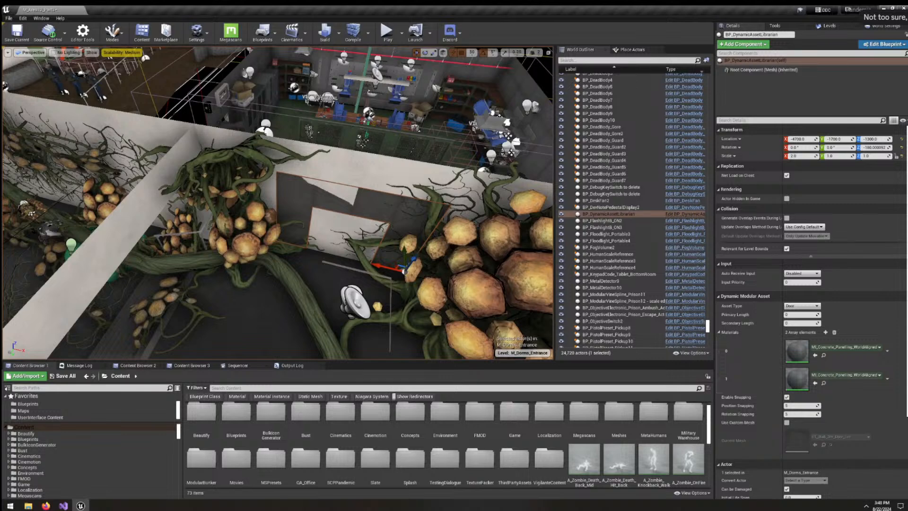
pyautogui.hotkey('alt', 'Tab')
pyautogui.hotkey('alt', 'Tab')
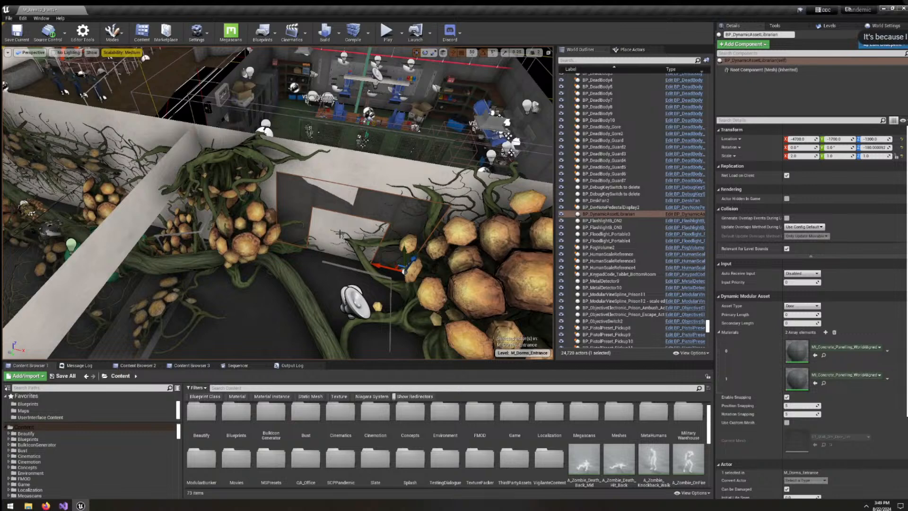
# Switch to Paint, start a new drawing and enlarge the blank canvas.
pyautogui.press('super')
pyautogui.write('paint')
pyautogui.press('Return')
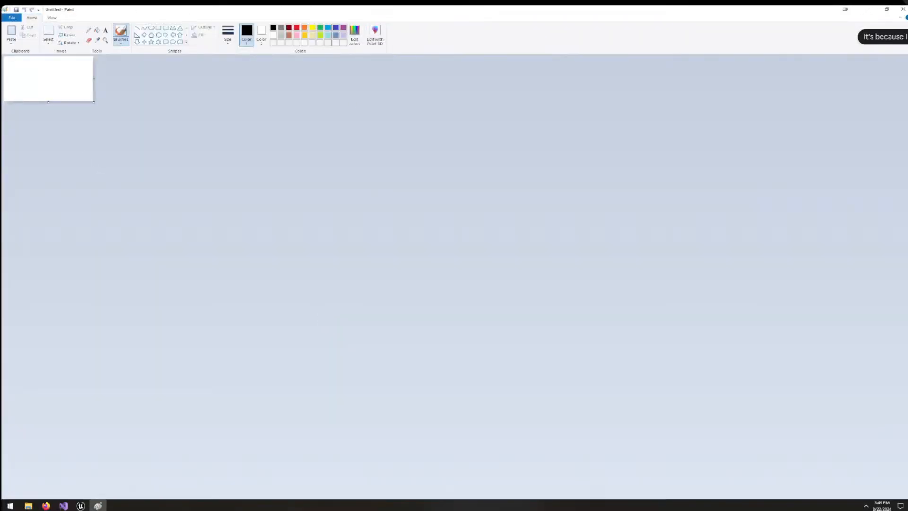
pyautogui.click(14, 18)
pyautogui.click(23, 31)
pyautogui.moveTo(94, 102); pyautogui.dragTo(573, 402)
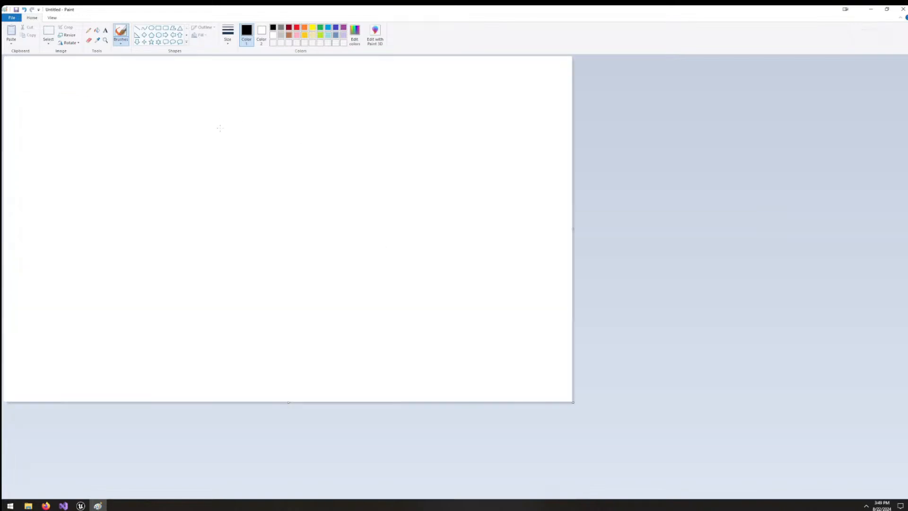
# Draw a small circle low on the canvas and three wavy paths leading up from it with a thicker pencil.
pyautogui.click(151, 27)
pyautogui.moveTo(279, 293); pyautogui.dragTo(297, 311)
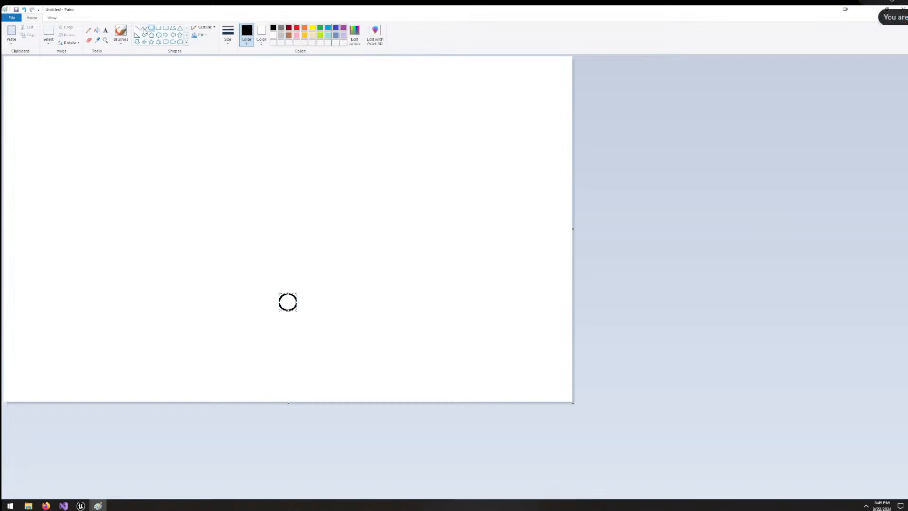
pyautogui.click(89, 30)
pyautogui.click(226, 40)
pyautogui.click(237, 82)
pyautogui.moveTo(285, 293)
pyautogui.mouseDown()
pyautogui.moveTo(261, 275)
pyautogui.moveTo(204, 129)
pyautogui.mouseUp()
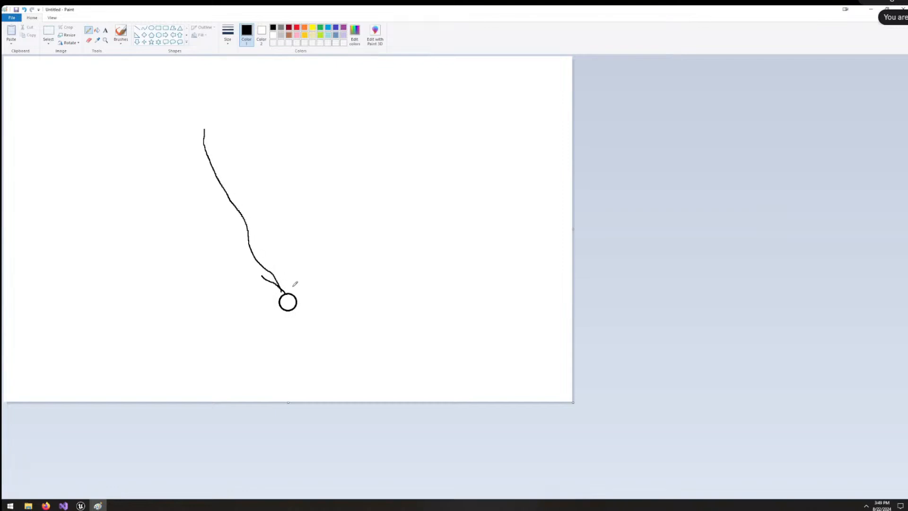
pyautogui.moveTo(289, 294); pyautogui.dragTo(286, 161)
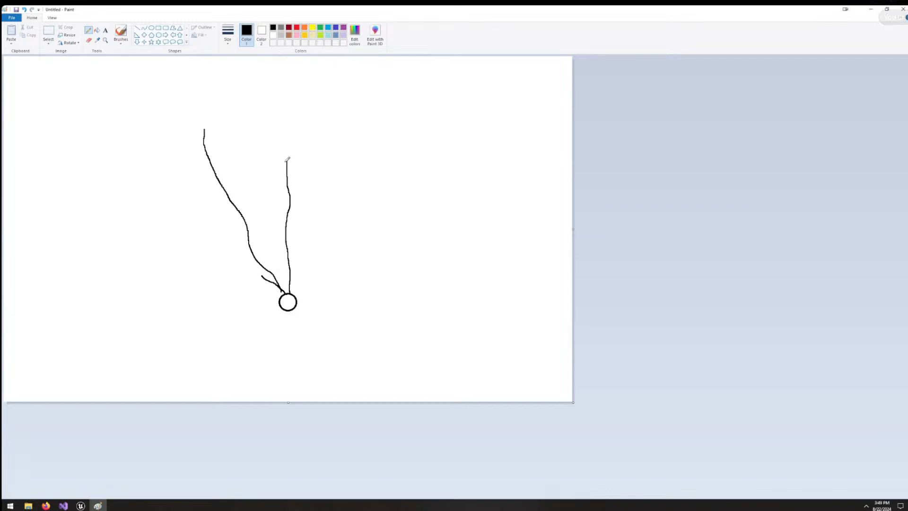
pyautogui.moveTo(290, 294)
pyautogui.mouseDown()
pyautogui.moveTo(349, 223)
pyautogui.moveTo(383, 204)
pyautogui.moveTo(367, 125)
pyautogui.moveTo(306, 84)
pyautogui.mouseUp()
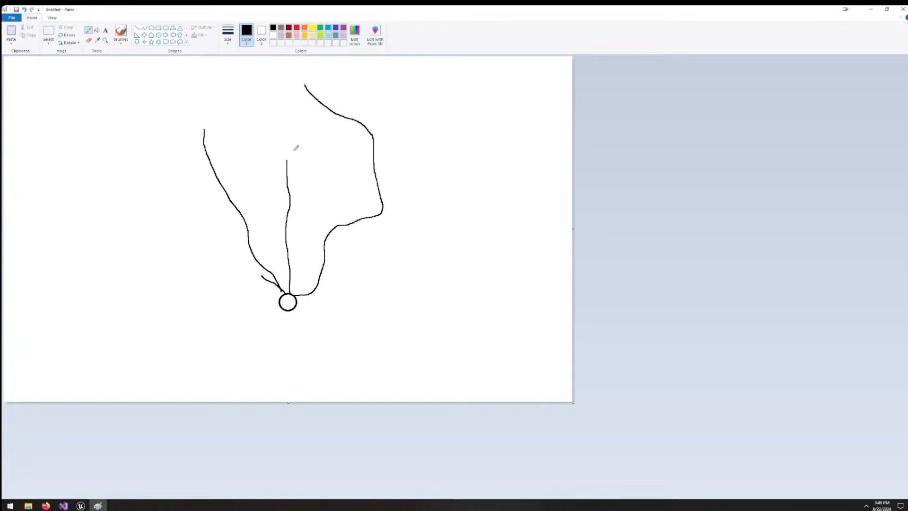
# Extend the left and middle paths to the right path's upper end and mark the meeting point with a small circle.
pyautogui.moveTo(287, 161); pyautogui.dragTo(305, 85)
pyautogui.moveTo(205, 127)
pyautogui.mouseDown()
pyautogui.moveTo(282, 91)
pyautogui.moveTo(306, 93)
pyautogui.mouseUp()
pyautogui.click(152, 27)
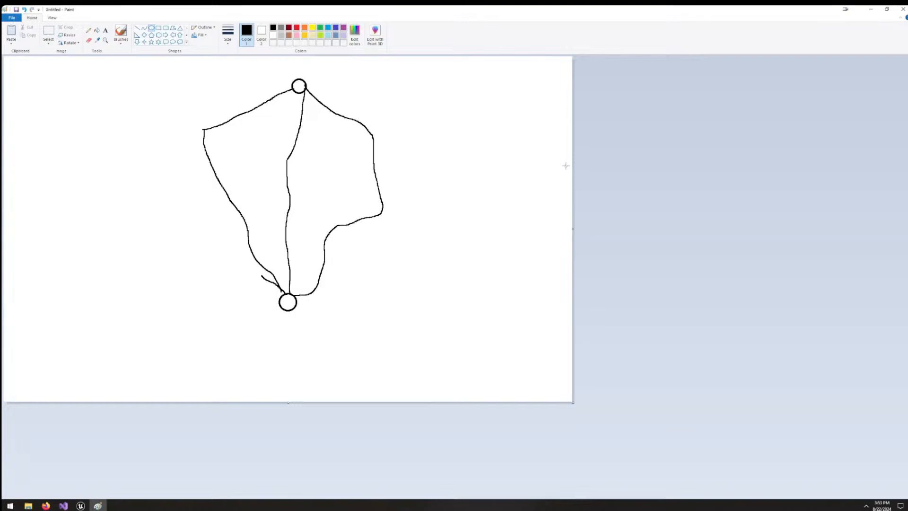
# Return to the Unreal level and refresh the white modular wall's asset to cut the doorway opening.
pyautogui.click(871, 9)
pyautogui.moveTo(408, 240); pyautogui.dragTo(444, 232, button='right')
pyautogui.moveTo(378, 261); pyautogui.dragTo(378, 255, button='right')
pyautogui.moveTo(361, 158); pyautogui.dragTo(355, 149, button='right')
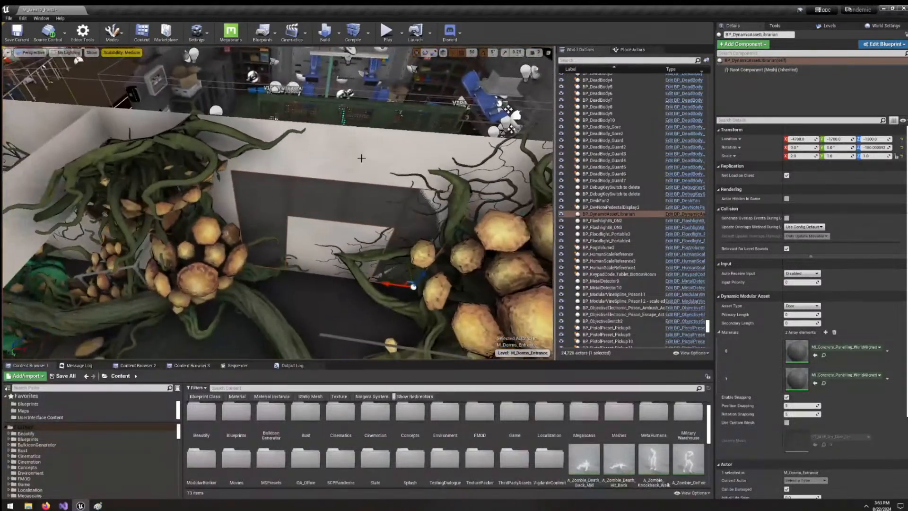
pyautogui.click(362, 158)
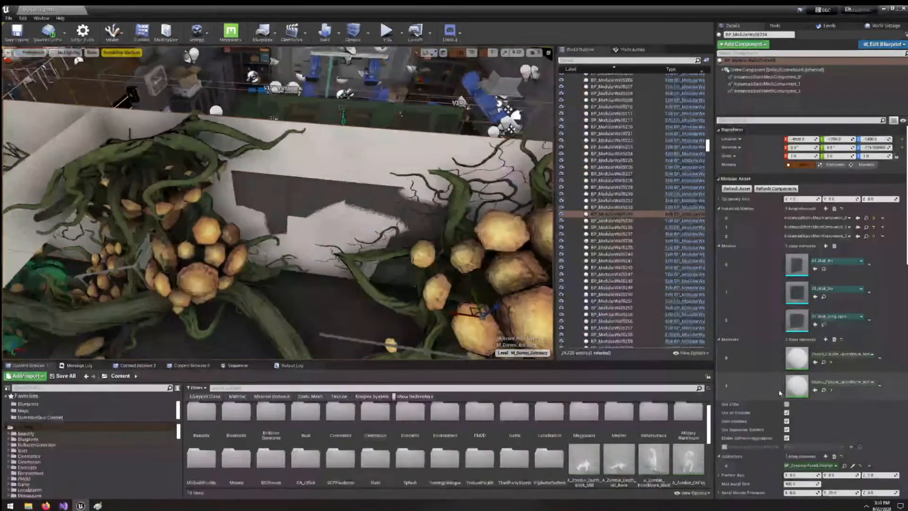
pyautogui.click(736, 189)
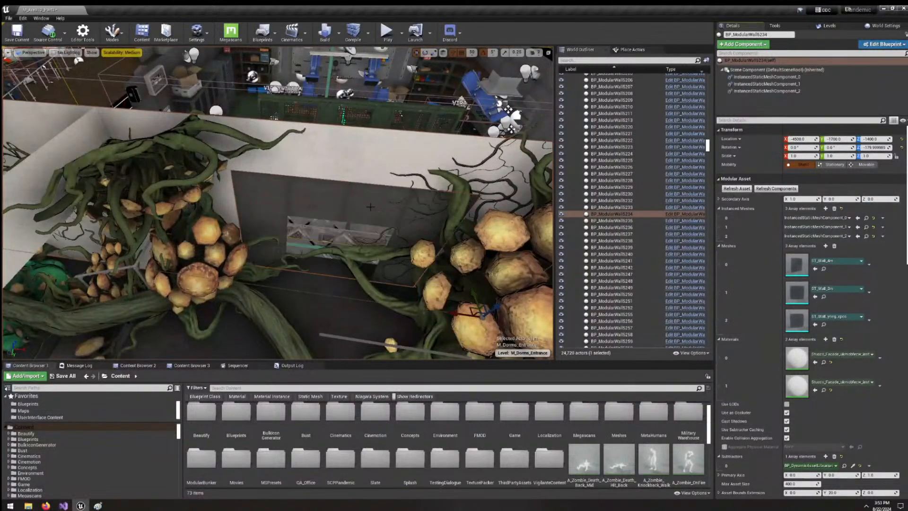
# Set the scale of the inner-corner plant cluster beside the doorway to 1.5 on all three axes.
pyautogui.moveTo(416, 222); pyautogui.dragTo(440, 227, button='right')
pyautogui.click(353, 244)
pyautogui.moveTo(354, 244)
pyautogui.mouseDown(button='right')
pyautogui.moveTo(360, 238)
pyautogui.moveTo(349, 259)
pyautogui.moveTo(378, 231)
pyautogui.moveTo(360, 223)
pyautogui.moveTo(331, 237)
pyautogui.moveTo(373, 298)
pyautogui.moveTo(355, 284)
pyautogui.moveTo(345, 255)
pyautogui.mouseUp(button='right')
pyautogui.press('w')
pyautogui.press('s')
pyautogui.click(342, 263)
pyautogui.press('s')
pyautogui.press('f')
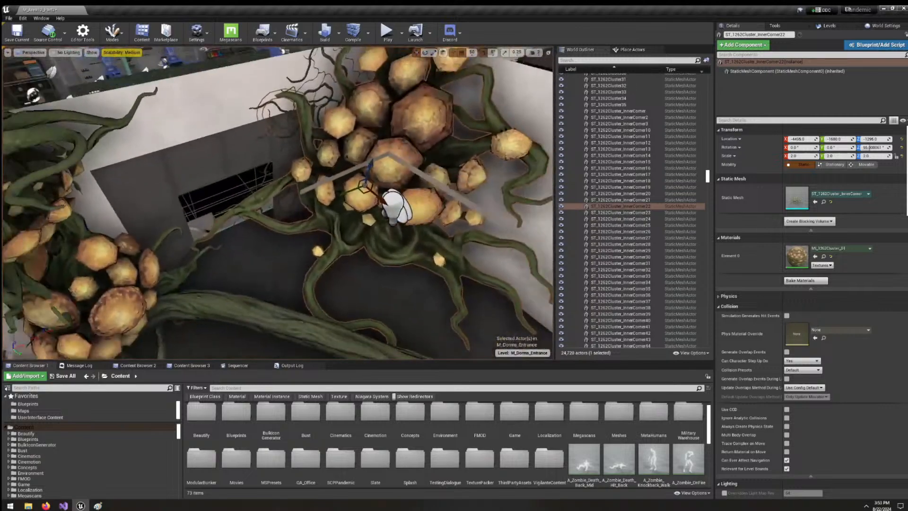
pyautogui.click(797, 156)
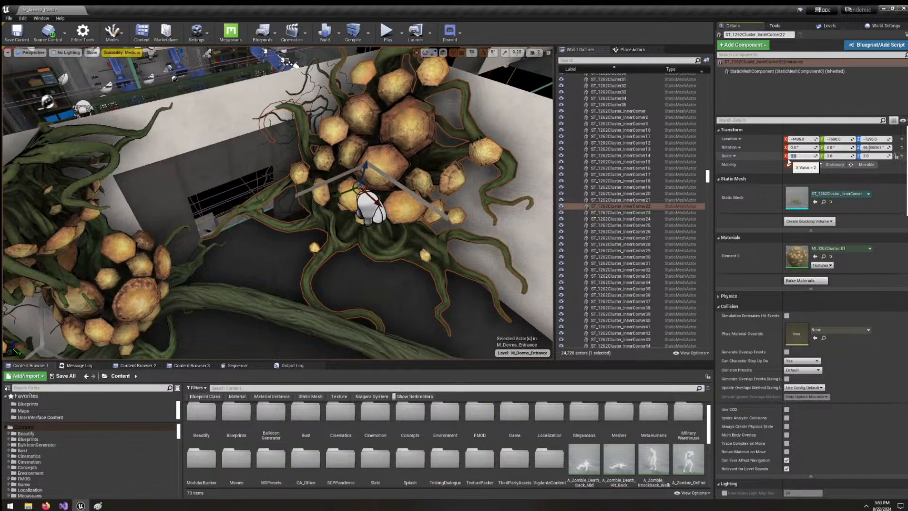
pyautogui.write('1.5')
pyautogui.press('Tab')
pyautogui.write('1.5')
pyautogui.press('Tab')
pyautogui.write('1')
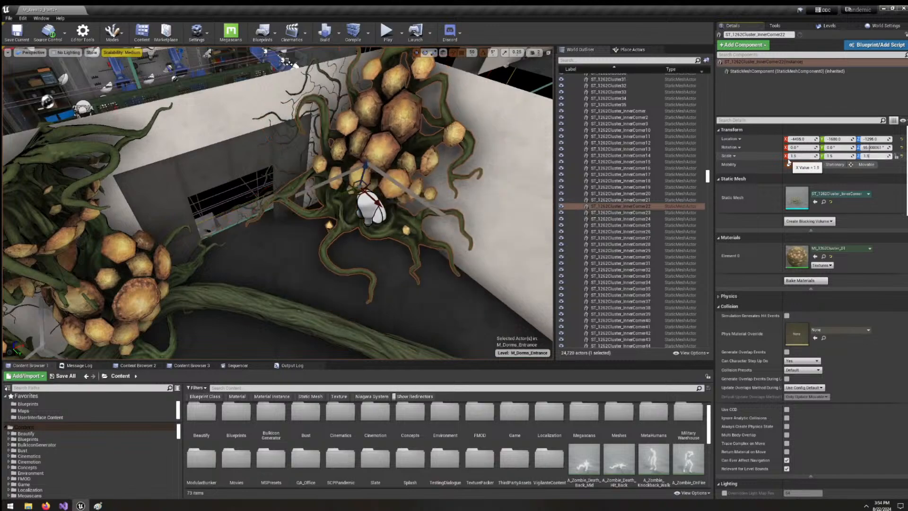
pyautogui.press('Return')
pyautogui.moveTo(359, 203); pyautogui.dragTo(306, 214, button='right')
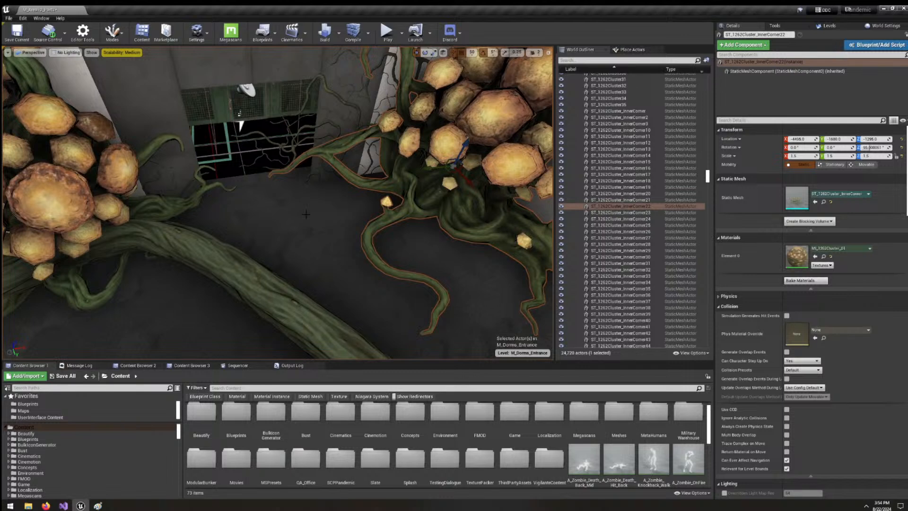
# Select the roots decal by the doorway and move it onto the wall over the opening's upper edge.
pyautogui.moveTo(288, 278); pyautogui.dragTo(284, 239, button='right')
pyautogui.click(325, 209)
pyautogui.moveTo(325, 209); pyautogui.dragTo(316, 163, button='right')
pyautogui.press('s')
pyautogui.moveTo(336, 272); pyautogui.dragTo(388, 192)
pyautogui.moveTo(355, 230); pyautogui.dragTo(375, 198, button='right')
pyautogui.press('w')
pyautogui.press('s')
pyautogui.moveTo(375, 198); pyautogui.dragTo(321, 181)
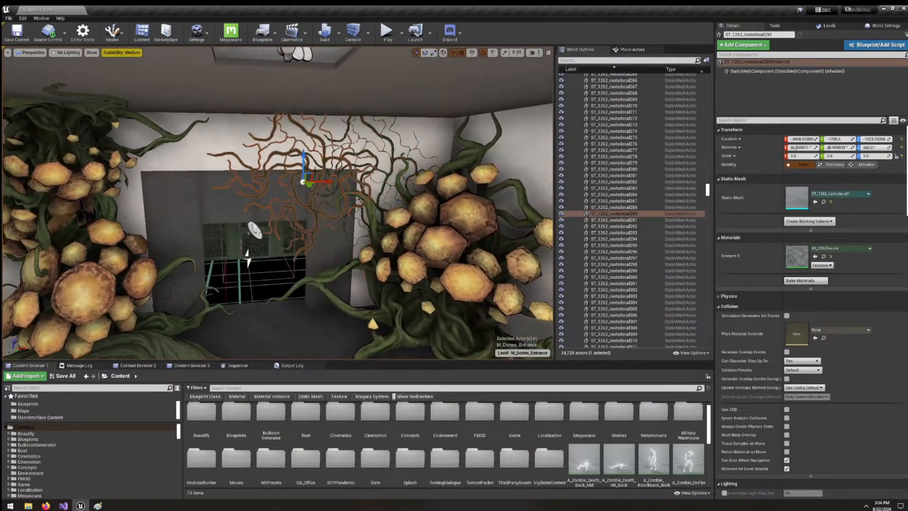
# Rotate the roots decal in the wall plane and raise it higher above the doorway.
pyautogui.press('e')
pyautogui.moveTo(280, 149); pyautogui.dragTo(255, 174)
pyautogui.press('w')
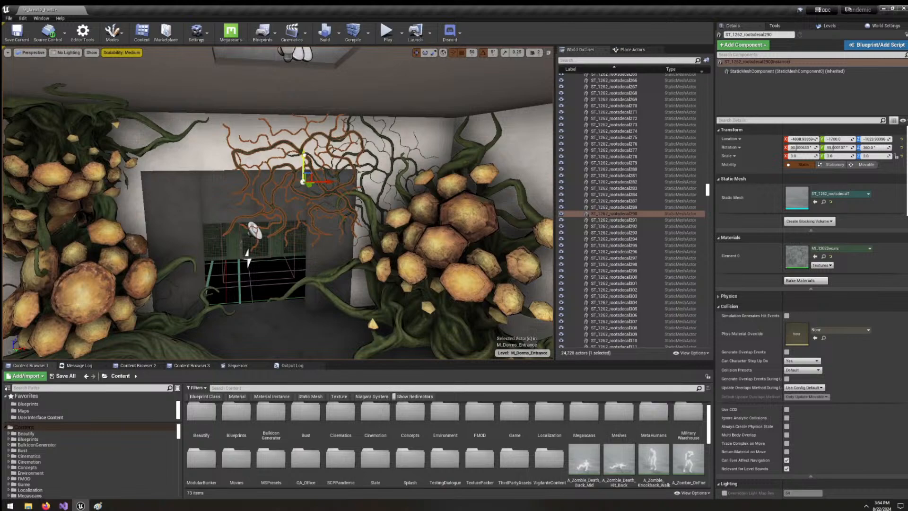
pyautogui.moveTo(303, 156); pyautogui.dragTo(304, 131)
pyautogui.moveTo(304, 132); pyautogui.dragTo(312, 159, button='right')
# Select the modular wall and browse to its Stucco_Facade_ukmobfecw_inst material in the project content.
pyautogui.click(260, 140)
pyautogui.moveTo(260, 140); pyautogui.dragTo(218, 114, button='right')
pyautogui.click(260, 140)
pyautogui.moveTo(260, 140); pyautogui.dragTo(253, 147, button='right')
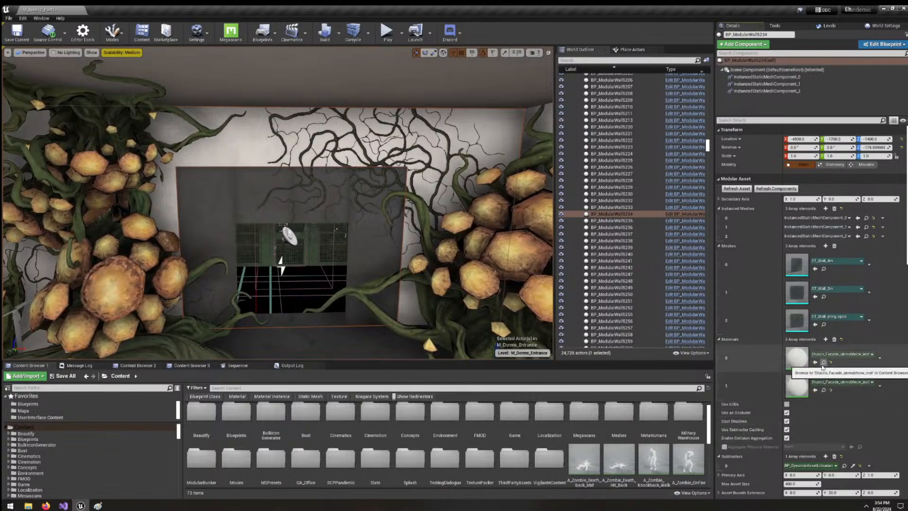
pyautogui.click(824, 389)
# Assign the Stucco_Facade_ukmobfecw_inst material to both material slots of the doorway's dynamic modular asset.
pyautogui.click(363, 291)
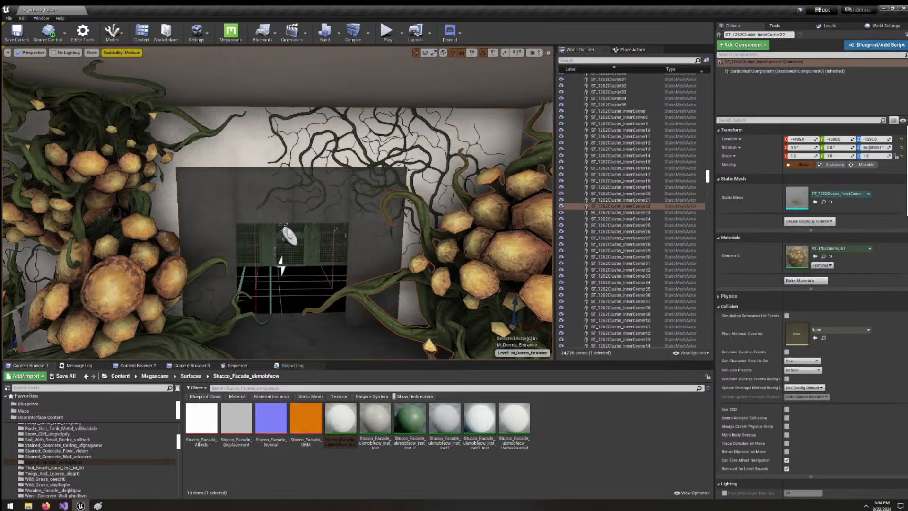
pyautogui.moveTo(340, 419); pyautogui.dragTo(795, 351)
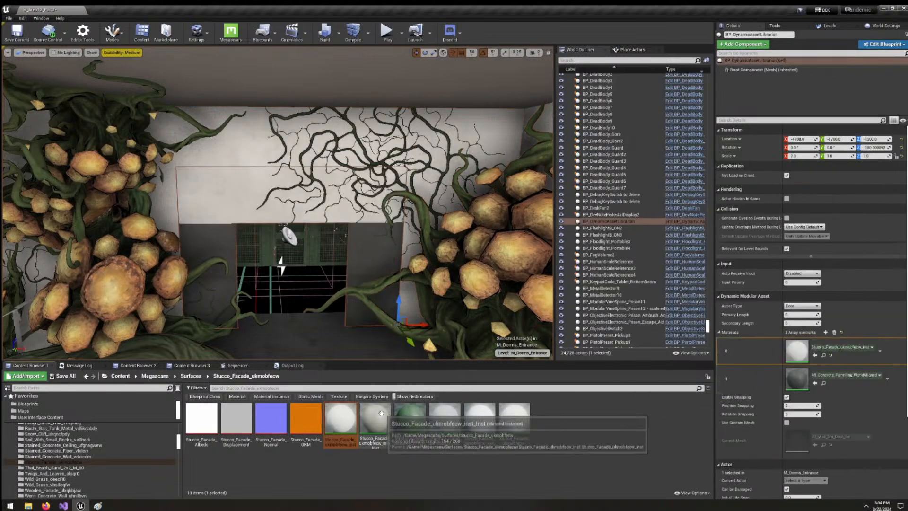
pyautogui.moveTo(351, 426); pyautogui.dragTo(797, 379)
pyautogui.moveTo(378, 292)
pyautogui.mouseDown(button='right')
pyautogui.moveTo(350, 321)
pyautogui.moveTo(416, 322)
pyautogui.moveTo(360, 299)
pyautogui.mouseUp(button='right')
pyautogui.press('w')
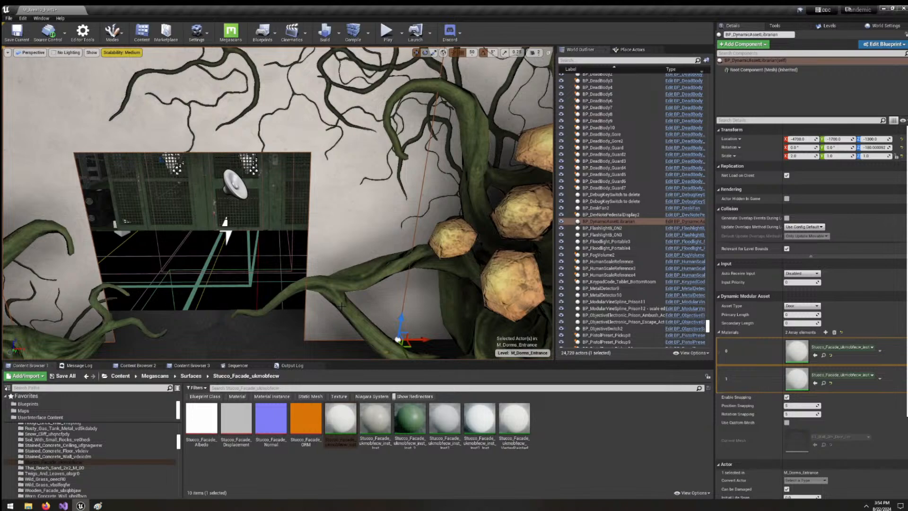
# Select the mesh door-frame panel visible behind the doorway to identify its level.
pyautogui.moveTo(322, 304); pyautogui.dragTo(334, 304, button='right')
pyautogui.press('a')
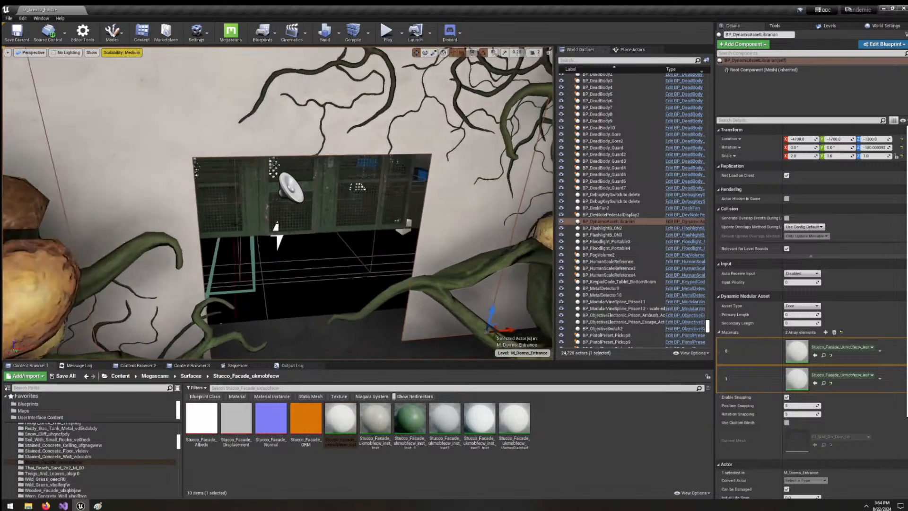
pyautogui.click(229, 219)
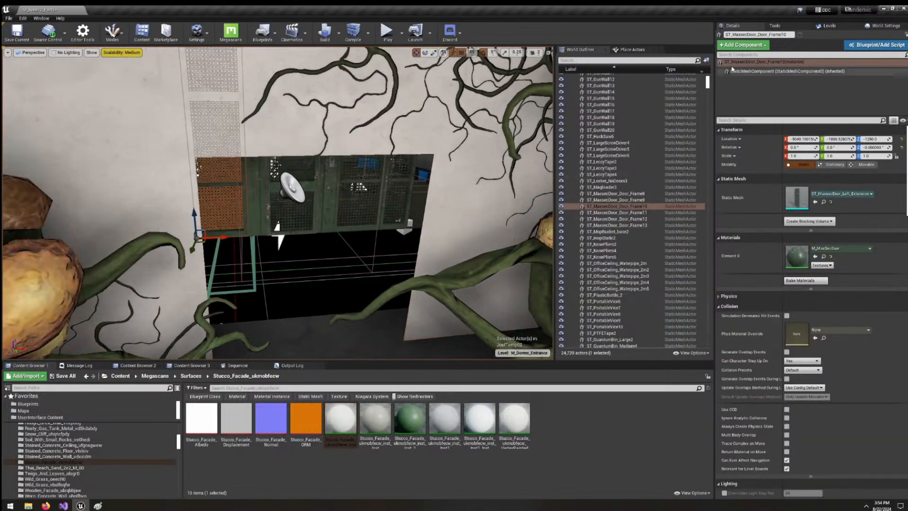
pyautogui.moveTo(258, 211); pyautogui.dragTo(285, 211, button='right')
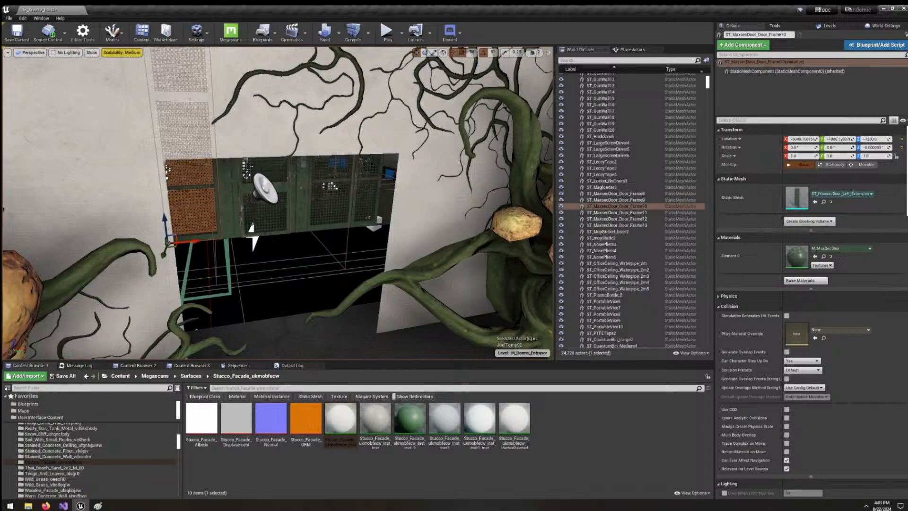
# Review the route sketch in Paint and return to the Unreal level at the wall beside the armory.
pyautogui.click(98, 506)
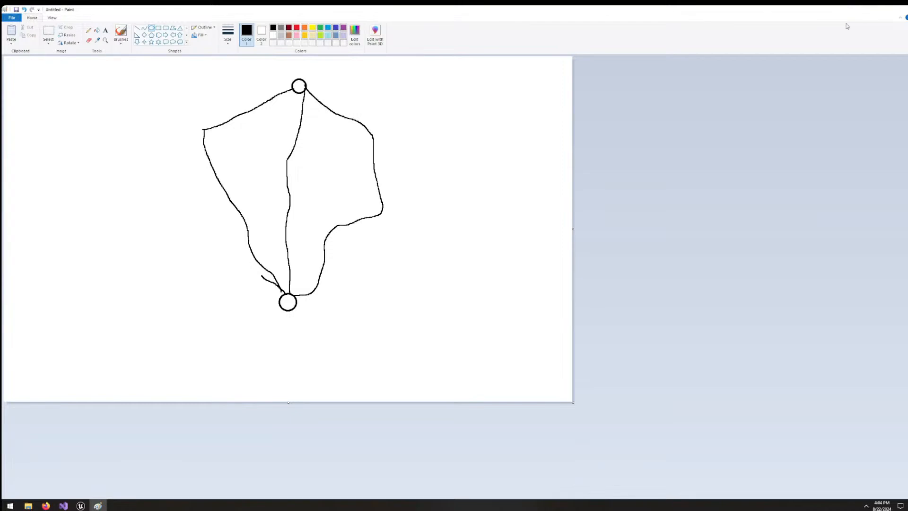
pyautogui.click(870, 10)
pyautogui.moveTo(277, 203); pyautogui.dragTo(322, 222, button='right')
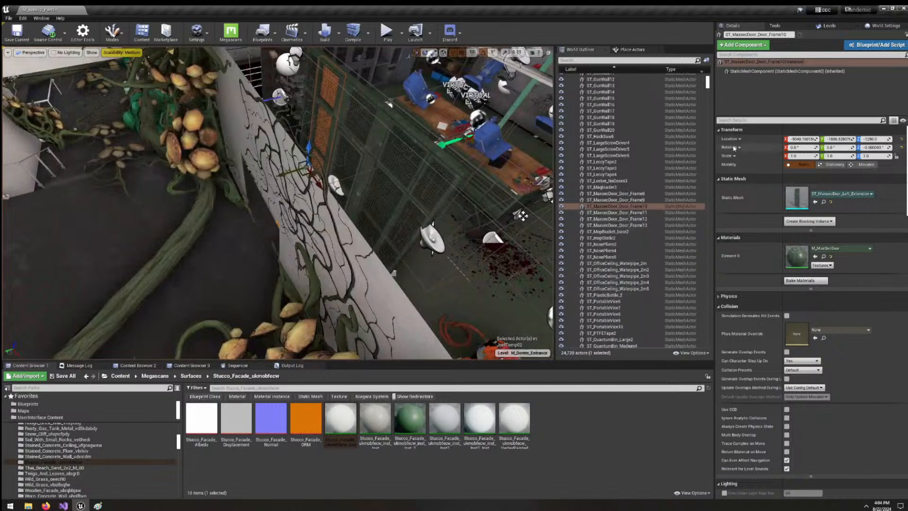
# Select all actors belonging to the JoelTemp02 level.
pyautogui.click(822, 27)
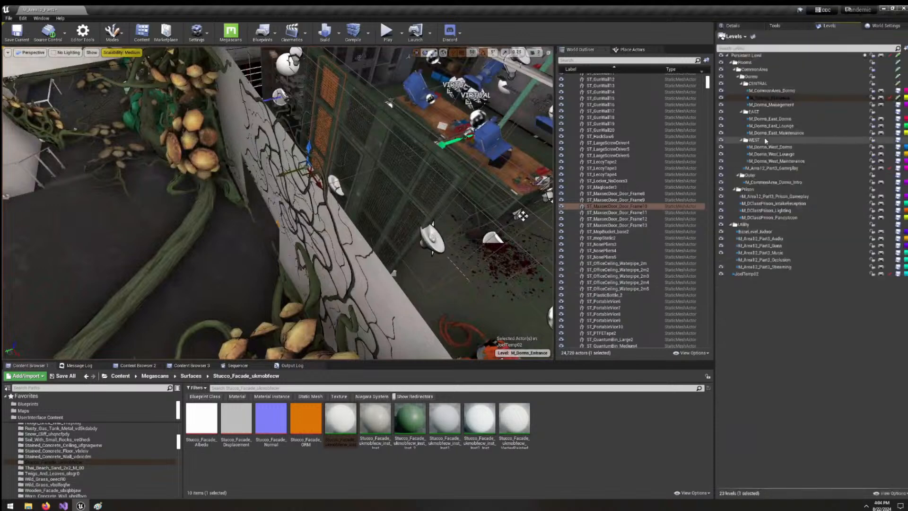
pyautogui.click(750, 274)
pyautogui.rightClick(751, 274)
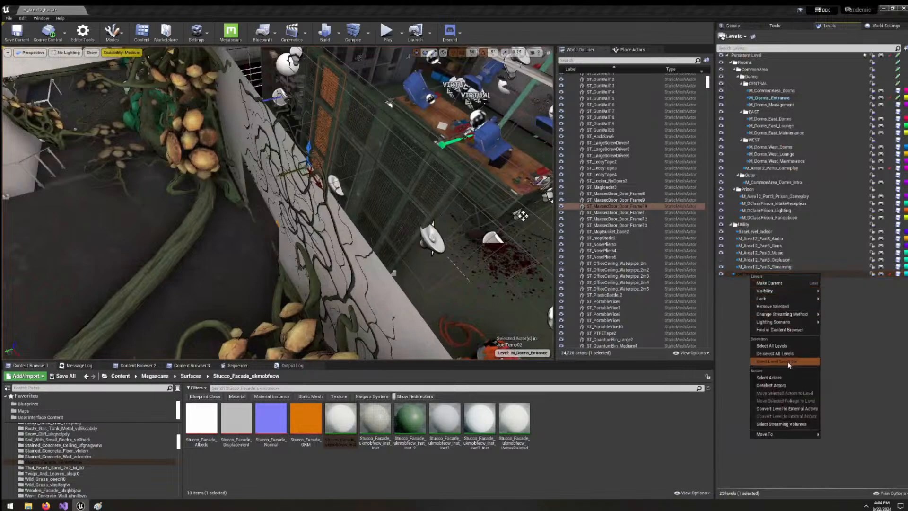
pyautogui.click(786, 376)
# Move the selected armory room horizontally to line it up behind the doorway wall.
pyautogui.moveTo(504, 261); pyautogui.dragTo(525, 265, button='right')
pyautogui.moveTo(342, 155); pyautogui.dragTo(379, 179, button='right')
pyautogui.moveTo(411, 154); pyautogui.dragTo(353, 203, button='right')
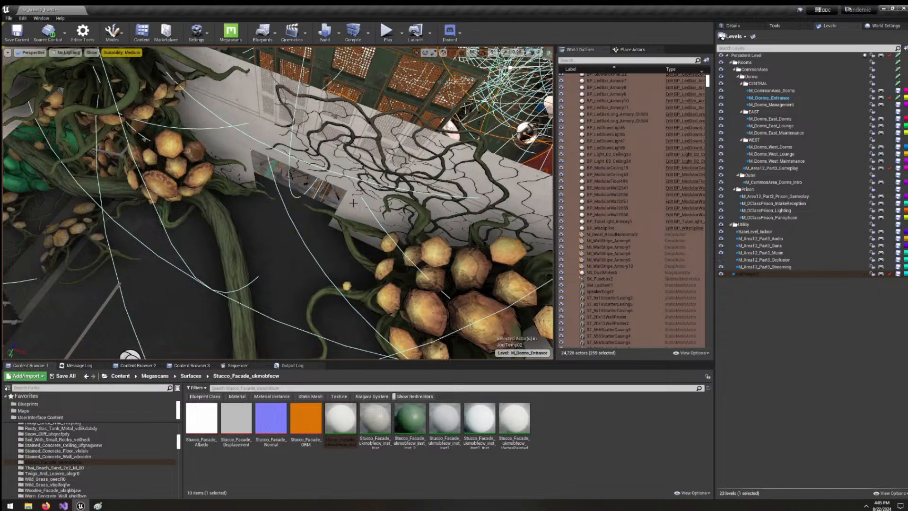
pyautogui.moveTo(353, 203); pyautogui.dragTo(426, 256, button='right')
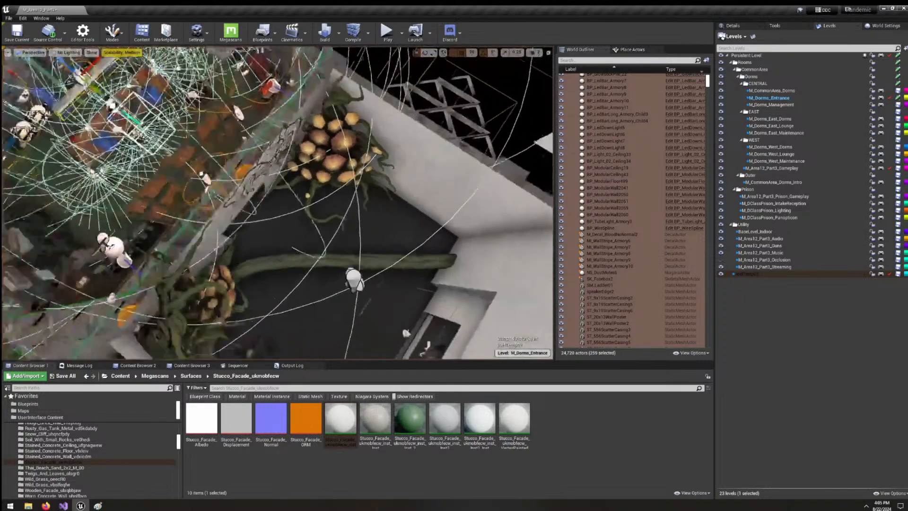
pyautogui.moveTo(279, 205); pyautogui.dragTo(248, 113, button='right')
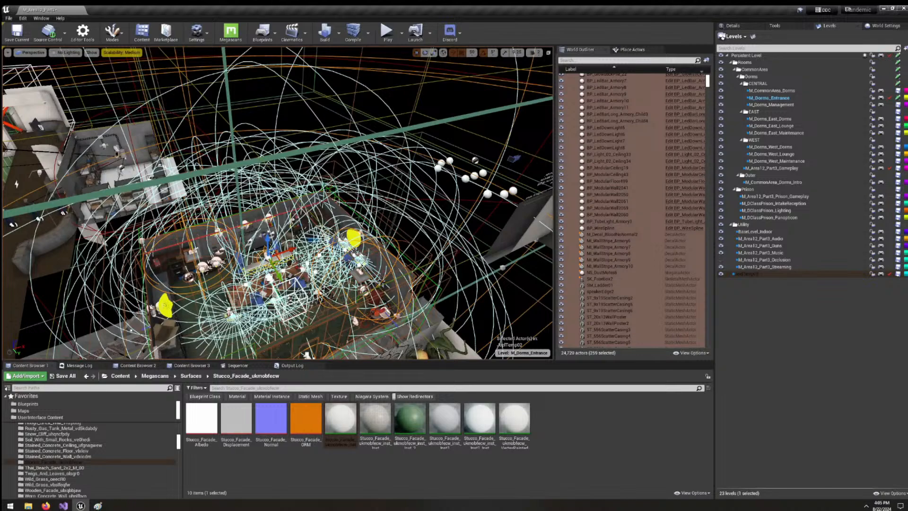
pyautogui.moveTo(142, 127); pyautogui.dragTo(158, 157, button='right')
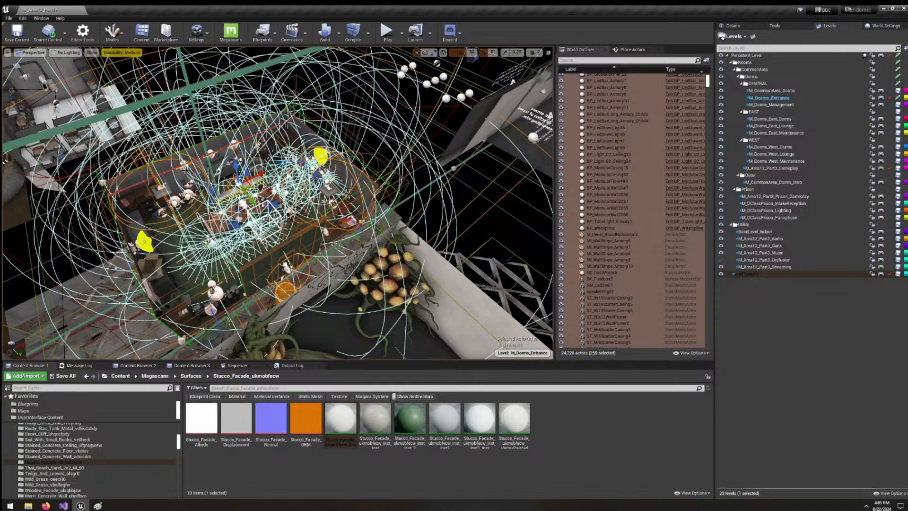
pyautogui.moveTo(186, 170); pyautogui.dragTo(141, 194, button='right')
pyautogui.scroll(-4, 278, 204)
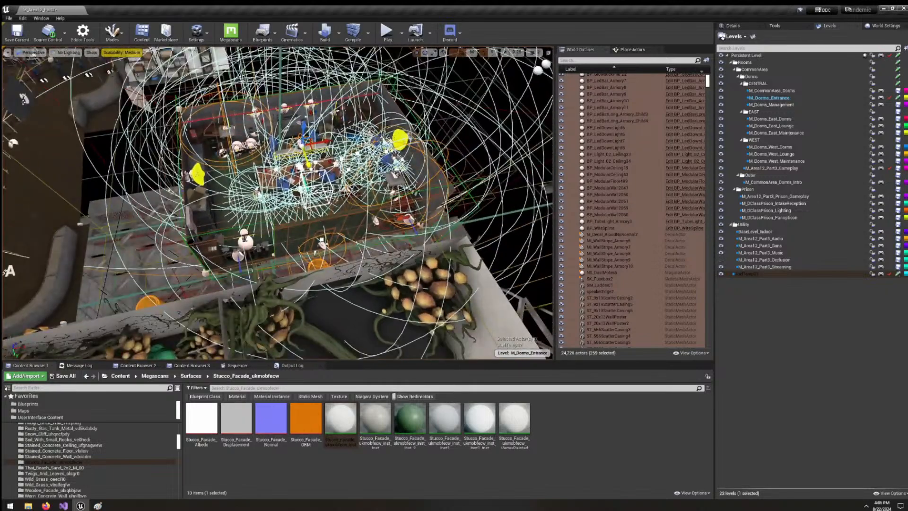
pyautogui.moveTo(310, 161); pyautogui.dragTo(318, 190)
pyautogui.moveTo(318, 190); pyautogui.dragTo(284, 211, button='right')
pyautogui.moveTo(302, 122); pyautogui.dragTo(291, 122)
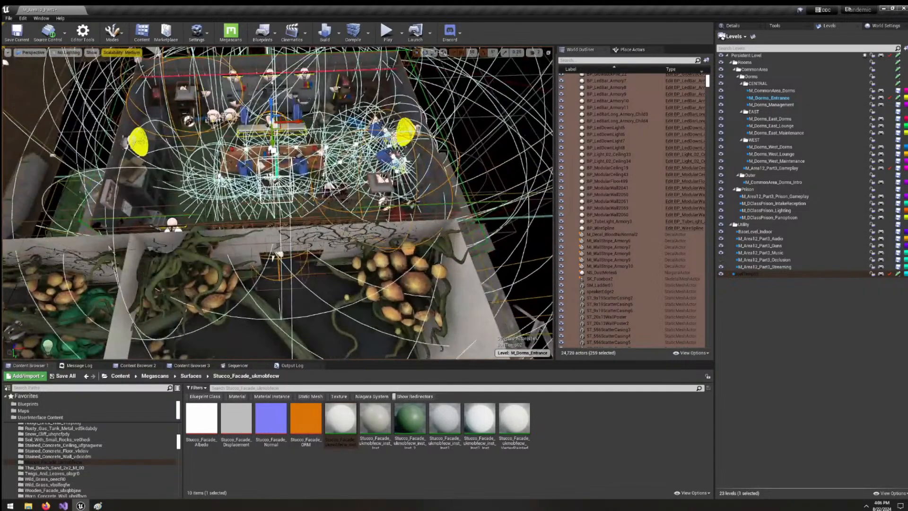
# Lower the armory room until its mesh door panels reach the doorway's floor.
pyautogui.moveTo(362, 114); pyautogui.dragTo(320, 166, button='right')
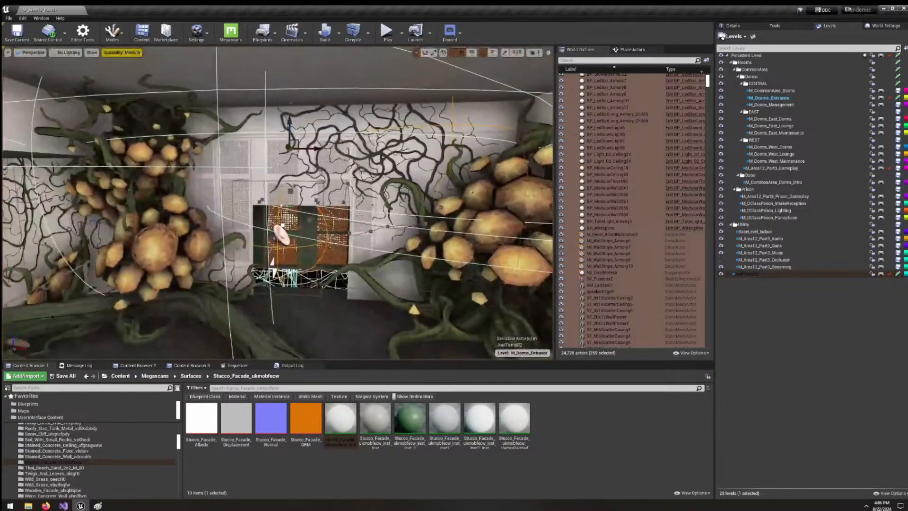
pyautogui.moveTo(290, 128); pyautogui.dragTo(312, 165)
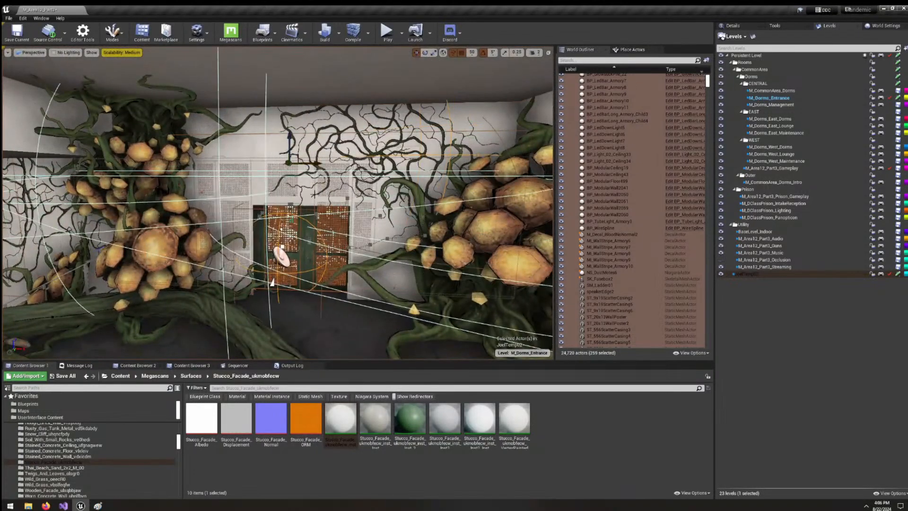
pyautogui.moveTo(315, 195); pyautogui.dragTo(357, 203, button='right')
pyautogui.press('s')
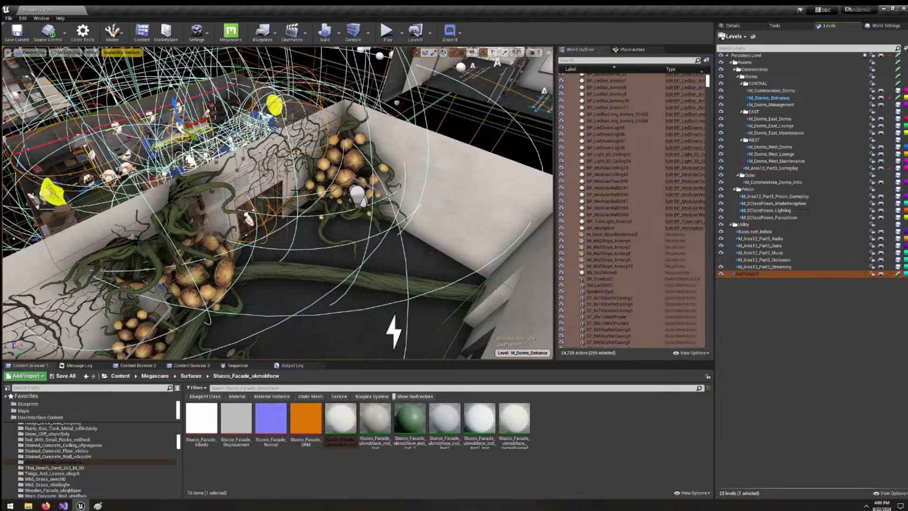
# Place a basic cube beside the entrance room, accepting placement outside the level bounds, and move it into open space.
pyautogui.moveTo(295, 190); pyautogui.dragTo(510, 82, button='right')
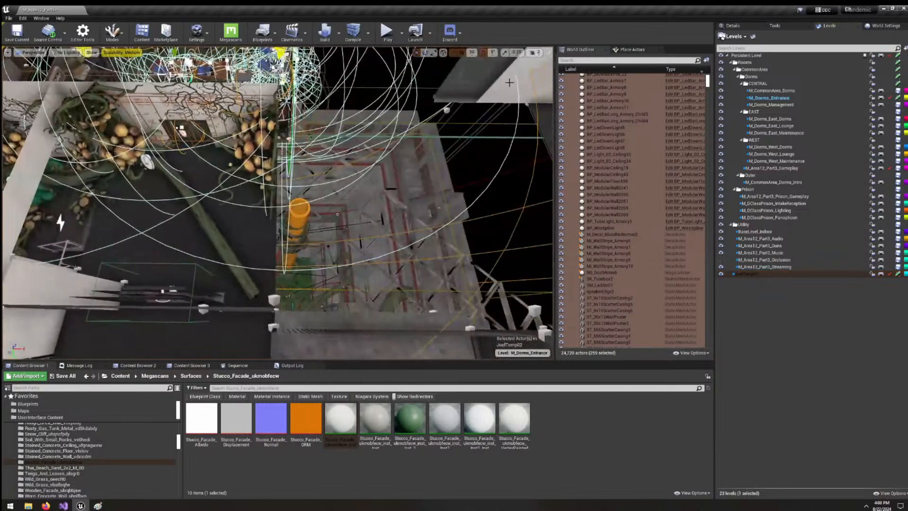
pyautogui.click(632, 49)
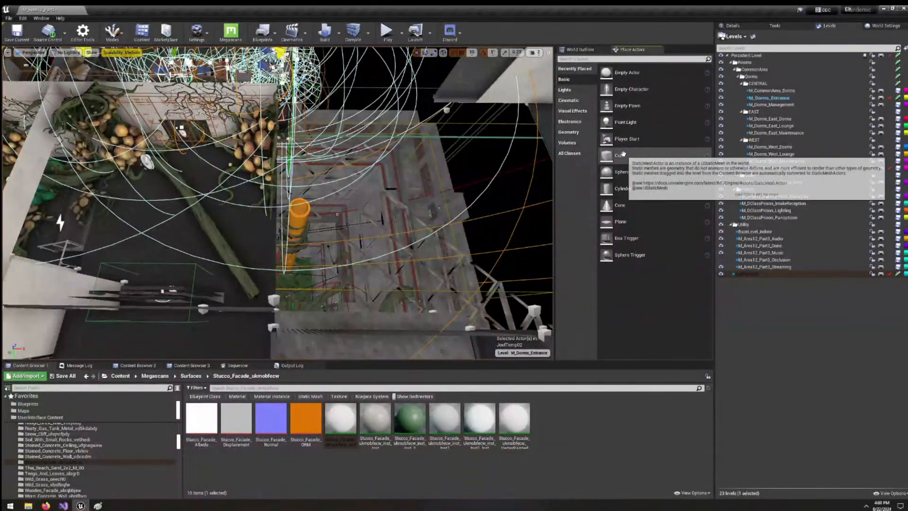
pyautogui.moveTo(623, 154); pyautogui.dragTo(299, 209)
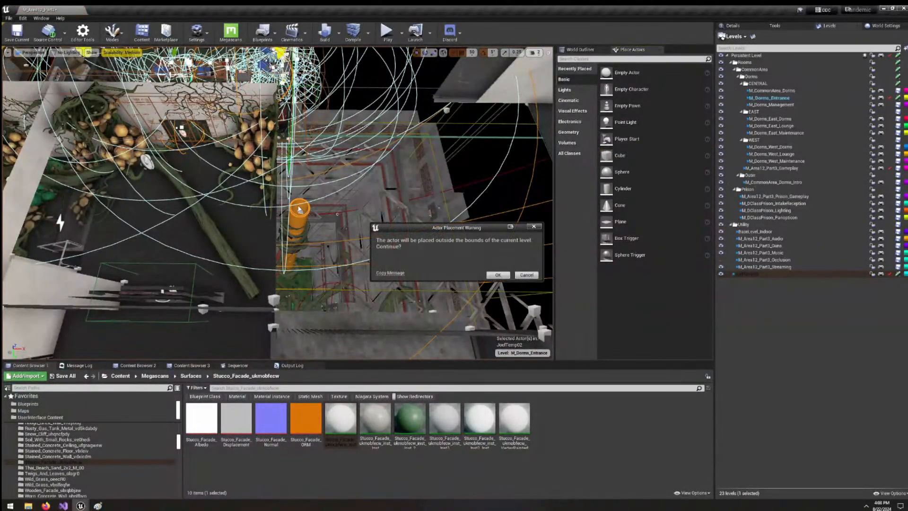
pyautogui.click(498, 275)
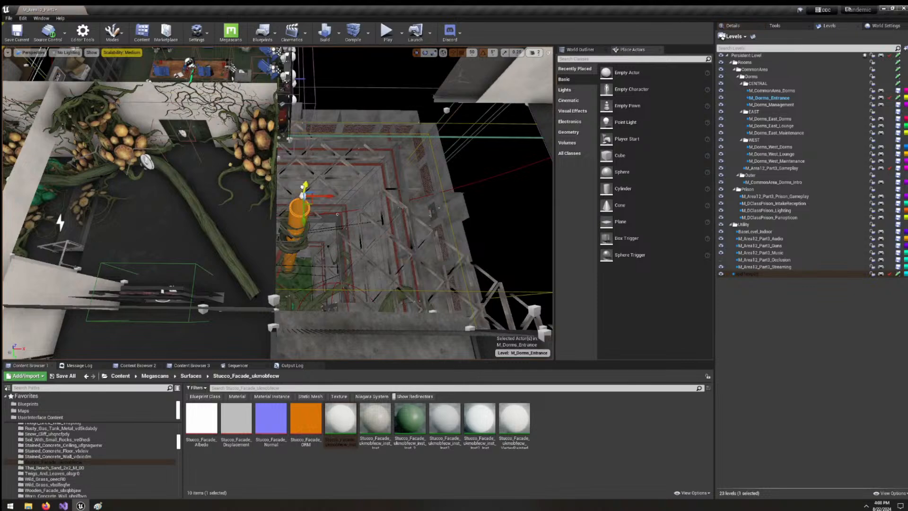
pyautogui.moveTo(326, 106); pyautogui.dragTo(337, 230)
pyautogui.moveTo(337, 230); pyautogui.dragTo(373, 222, button='right')
pyautogui.press('w')
pyautogui.moveTo(337, 187); pyautogui.dragTo(383, 101)
# Set the cube's rotation to 0 on all three axes.
pyautogui.click(733, 25)
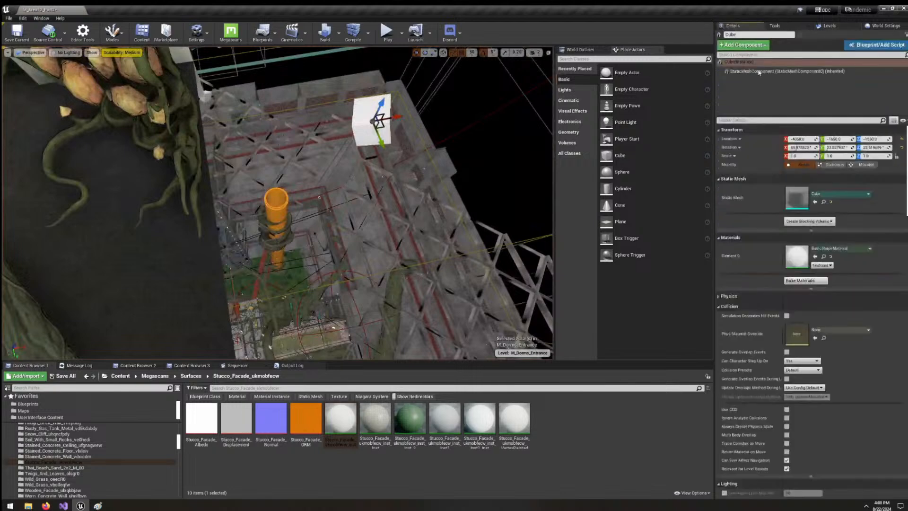
pyautogui.click(799, 147)
pyautogui.write('0')
pyautogui.press('Tab')
pyautogui.write('0')
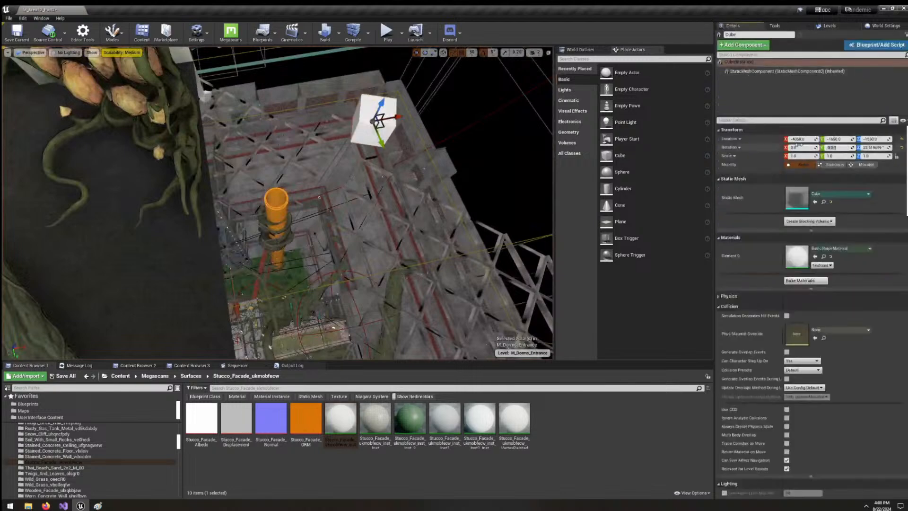
pyautogui.press('Tab')
pyautogui.write('0')
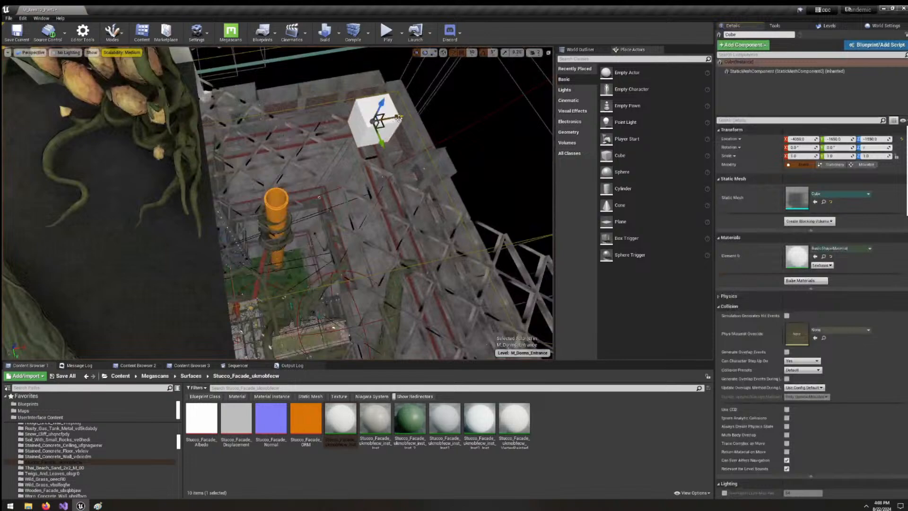
# Shift the cube along X and stretch it along that axis into a long bar.
pyautogui.moveTo(396, 118); pyautogui.dragTo(520, 103)
pyautogui.press('r')
pyautogui.moveTo(300, 138); pyautogui.dragTo(223, 132, button='right')
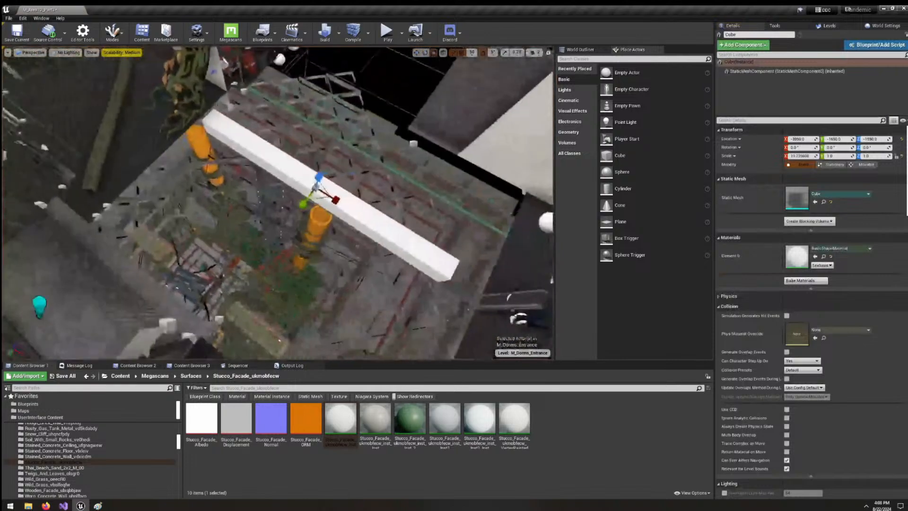
# Raise the bar to Z -1000 and move it over the wall between the entrance room and the armory.
pyautogui.press('w')
pyautogui.moveTo(314, 173); pyautogui.dragTo(341, 86)
pyautogui.moveTo(342, 85); pyautogui.dragTo(227, 138, button='right')
pyautogui.moveTo(297, 182); pyautogui.dragTo(280, 171, button='right')
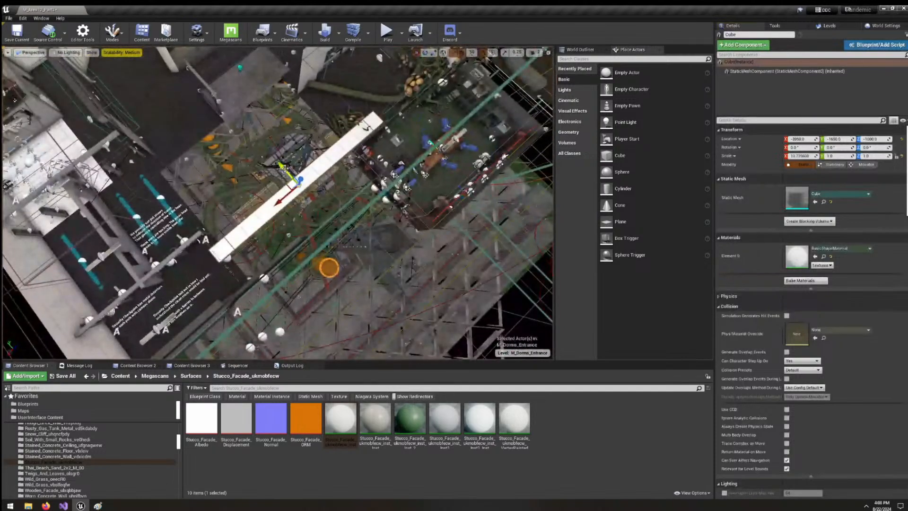
pyautogui.moveTo(285, 170); pyautogui.dragTo(439, 80)
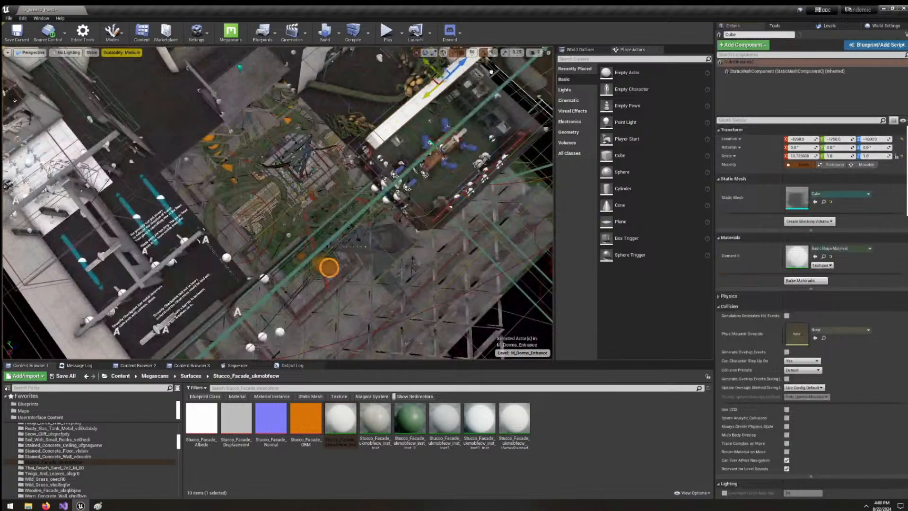
pyautogui.moveTo(439, 80); pyautogui.dragTo(521, 76, button='right')
pyautogui.press('w')
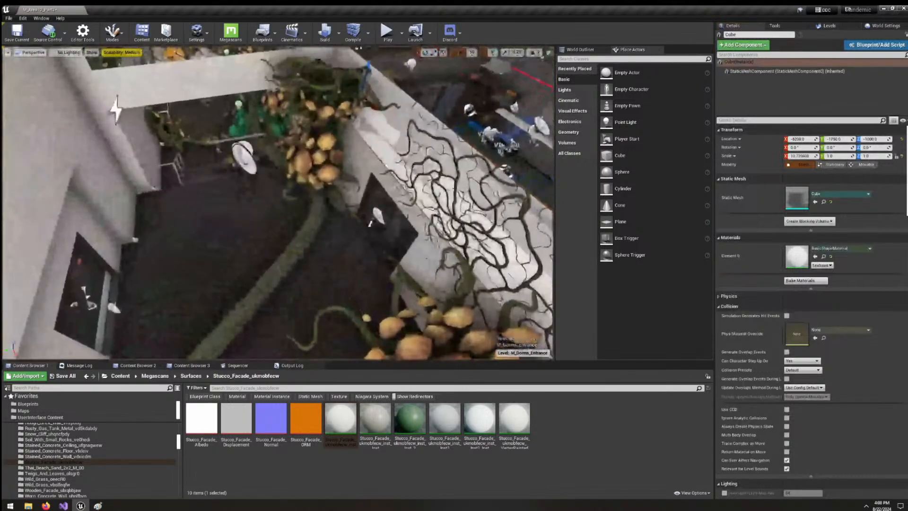
# Lower the bar to floor level, widen it into a slab across the armory's floor, and shift it along X.
pyautogui.moveTo(366, 70); pyautogui.dragTo(339, 157)
pyautogui.moveTo(339, 157); pyautogui.dragTo(359, 190, button='right')
pyautogui.press('s')
pyautogui.press('r')
pyautogui.moveTo(216, 168); pyautogui.dragTo(209, 174)
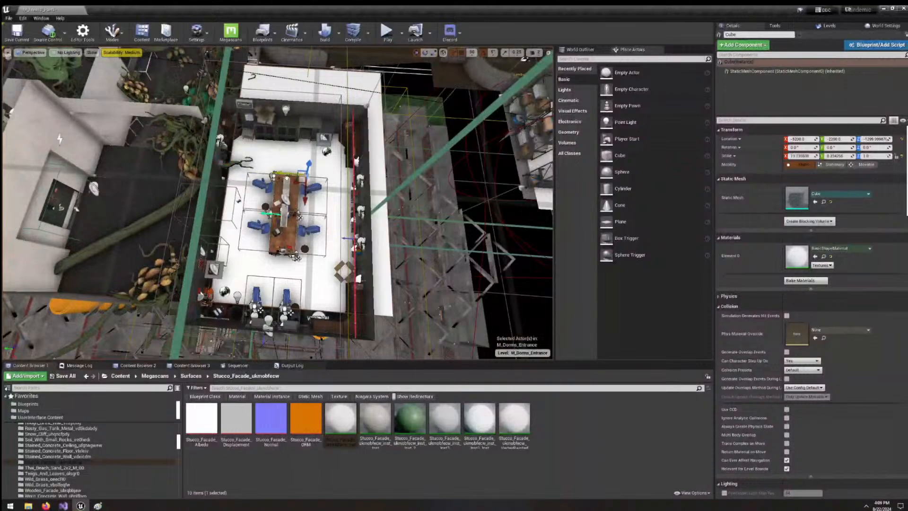
pyautogui.moveTo(305, 199); pyautogui.dragTo(305, 219)
pyautogui.moveTo(305, 219); pyautogui.dragTo(331, 213, button='right')
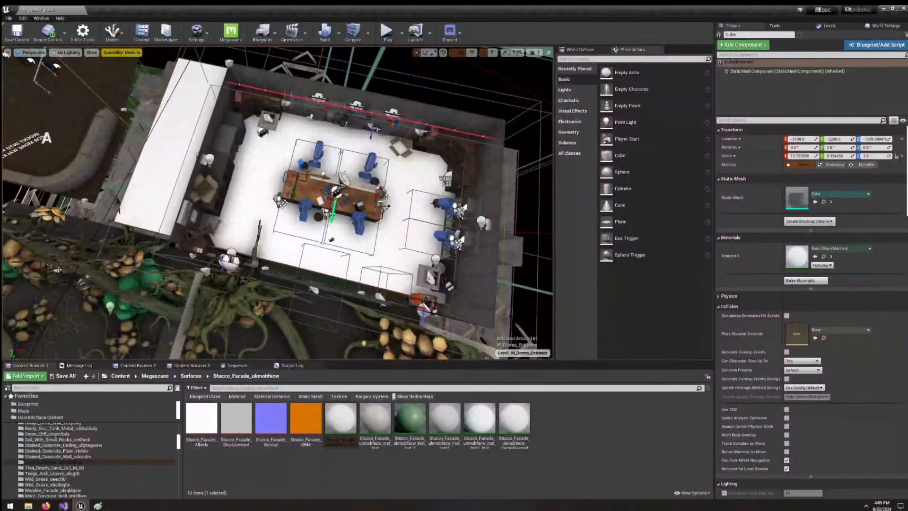
# Resize the floor slab along X and shift it so it extends past the armory's end wall.
pyautogui.moveTo(259, 162); pyautogui.dragTo(284, 168)
pyautogui.moveTo(283, 168); pyautogui.dragTo(316, 133, button='right')
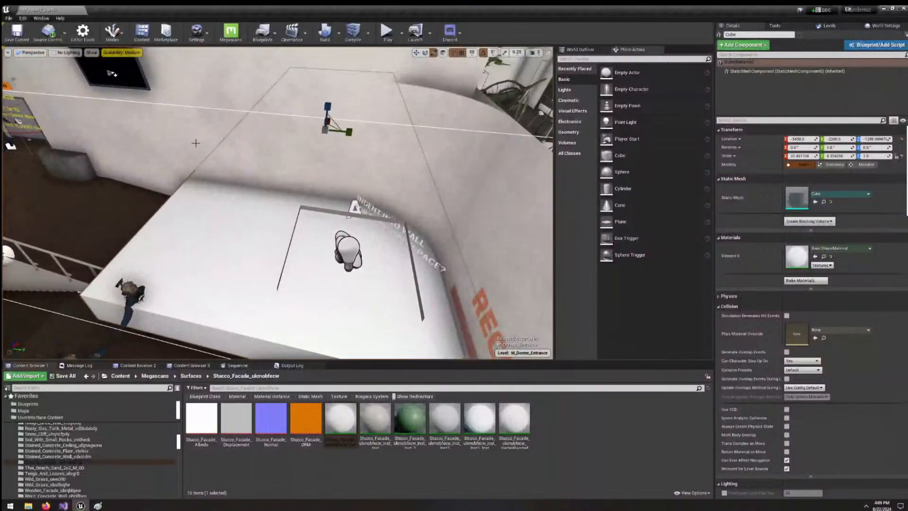
pyautogui.moveTo(195, 143); pyautogui.dragTo(215, 162, button='right')
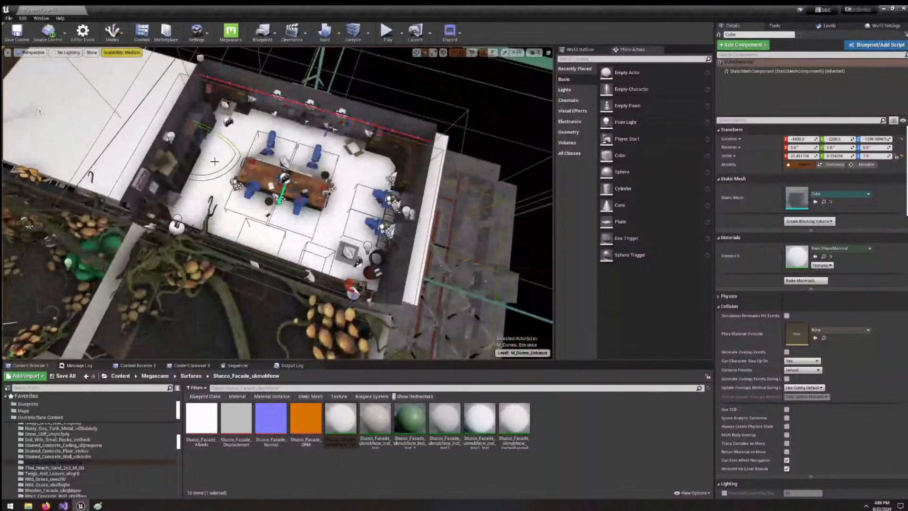
pyautogui.moveTo(227, 151); pyautogui.dragTo(342, 201)
pyautogui.press('w')
pyautogui.moveTo(342, 201); pyautogui.dragTo(381, 213, button='right')
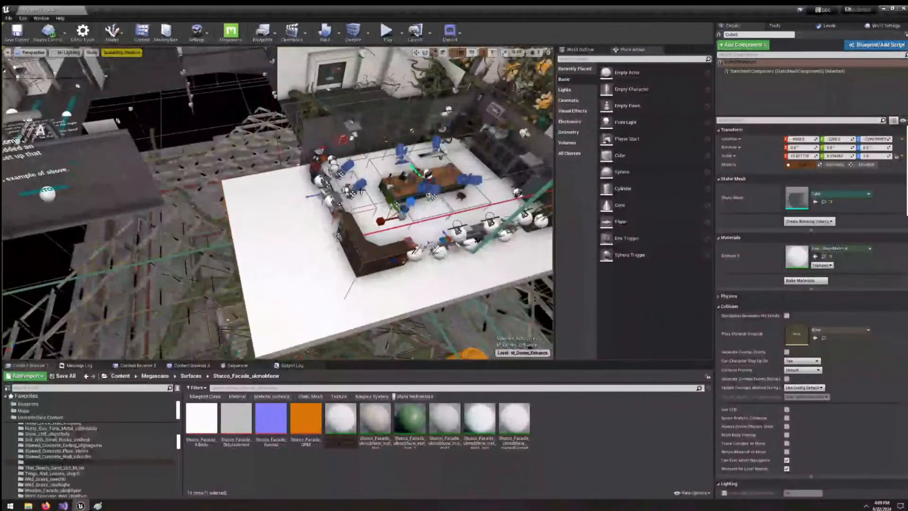
# Place a copy of the slab narrowed to a thin strip at X -4000 and raise it above the floor slab's outer edge.
pyautogui.moveTo(381, 221); pyautogui.dragTo(214, 259)
pyautogui.press('w')
pyautogui.moveTo(187, 194); pyautogui.dragTo(92, 218, button='right')
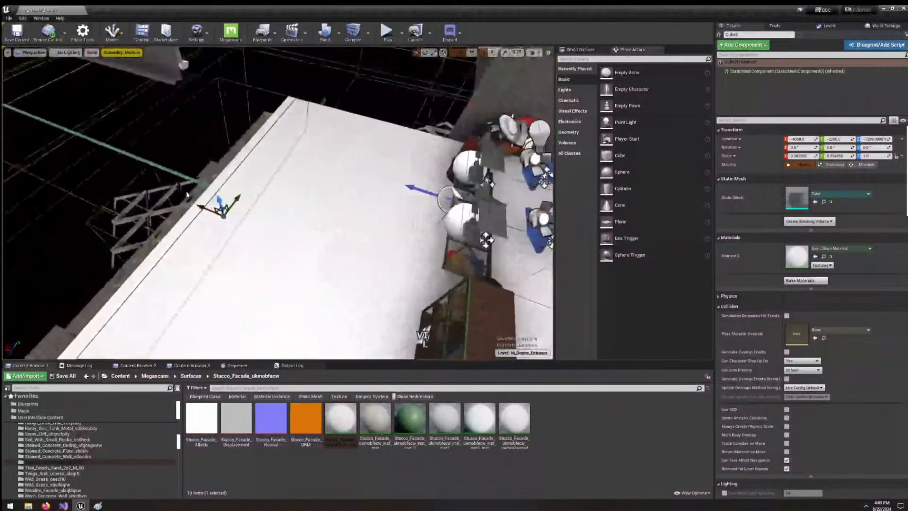
pyautogui.moveTo(219, 201); pyautogui.dragTo(228, 168)
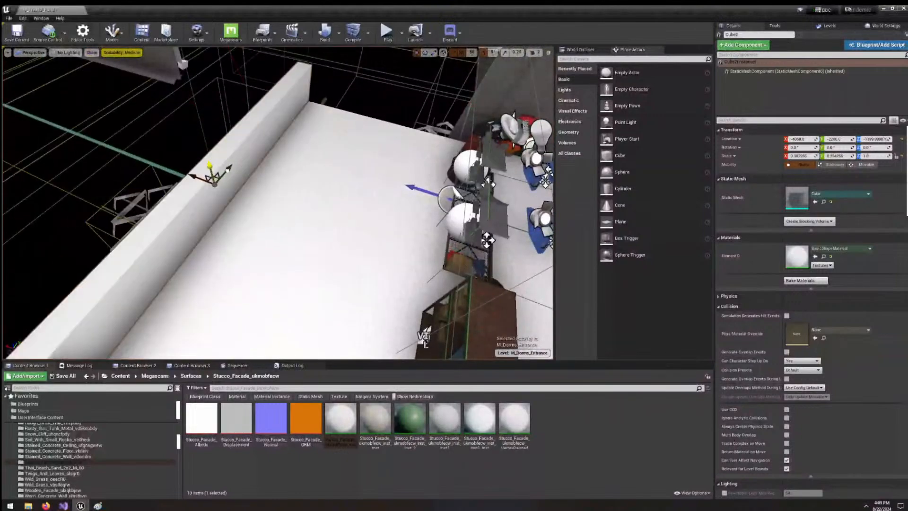
# Scale the strip to about 4.3 in Z and raise it so it stands as an end wall on the floor slab.
pyautogui.moveTo(228, 169); pyautogui.dragTo(83, 144, button='right')
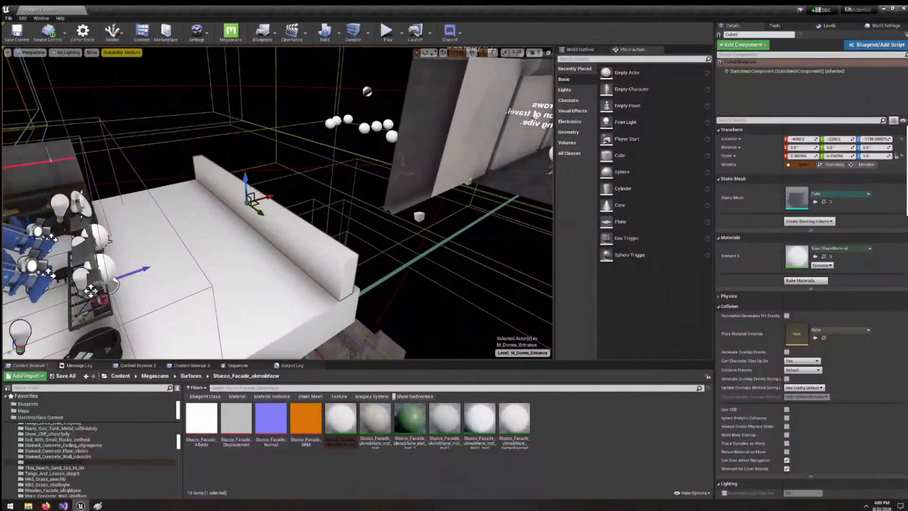
pyautogui.press('r')
pyautogui.moveTo(246, 182); pyautogui.dragTo(247, 125)
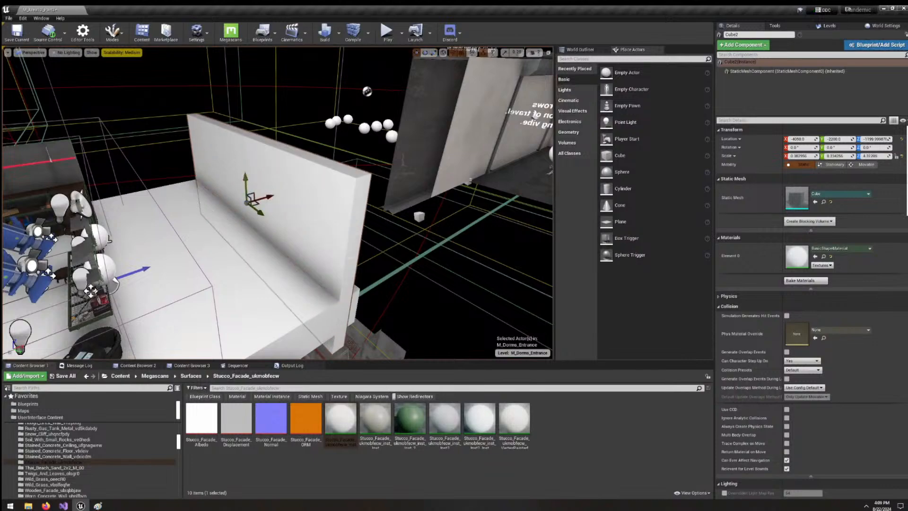
pyautogui.moveTo(246, 182); pyautogui.dragTo(257, 114)
pyautogui.moveTo(257, 113); pyautogui.dragTo(250, 180, button='right')
pyautogui.press('w')
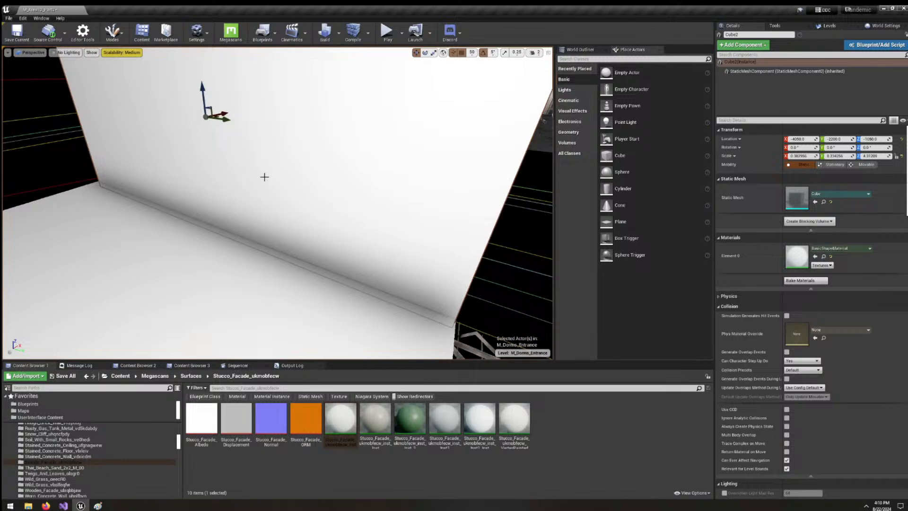
# Switch to Discord and read the latest questions in the Events chat.
pyautogui.moveTo(362, 197); pyautogui.dragTo(548, 189, button='right')
pyautogui.press('w')
pyautogui.hotkey('alt', 'Tab')
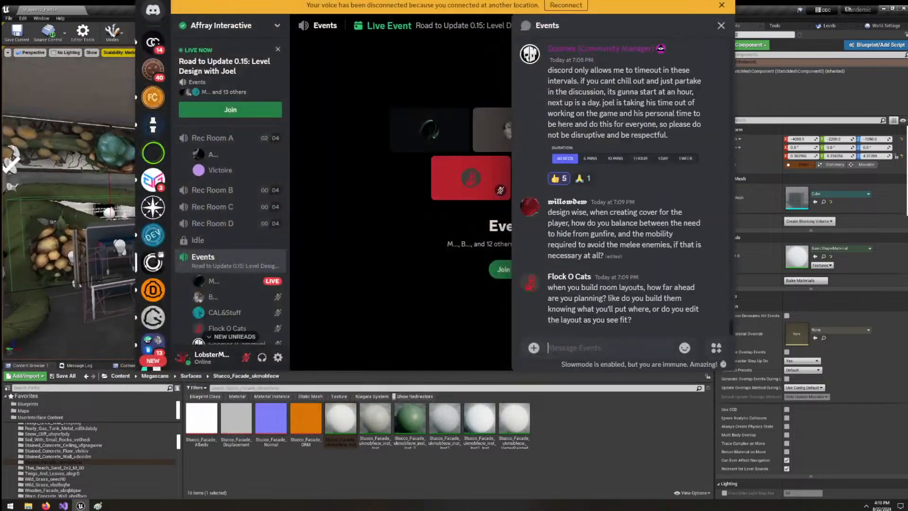
# Examine the vines, webs and fungus clusters around the doorway in the dorms entrance room, selecting individual pieces.
pyautogui.moveTo(332, 283); pyautogui.dragTo(239, 269, button='right')
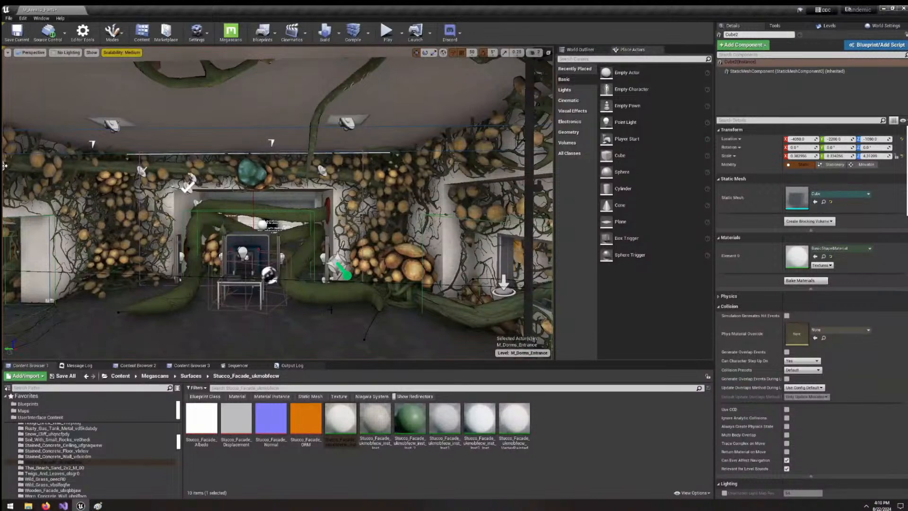
pyautogui.moveTo(339, 321); pyautogui.dragTo(360, 328, button='right')
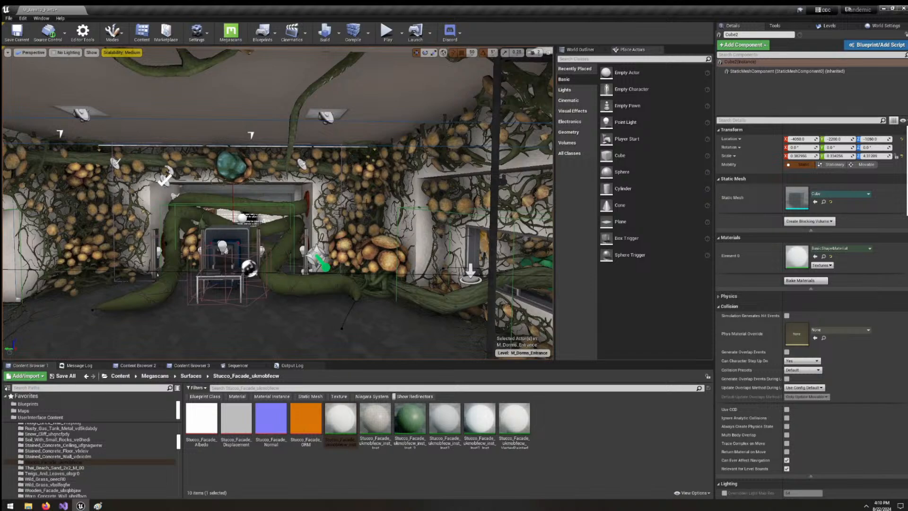
pyautogui.click(367, 203)
pyautogui.moveTo(370, 199); pyautogui.dragTo(373, 220, button='right')
pyautogui.press('w')
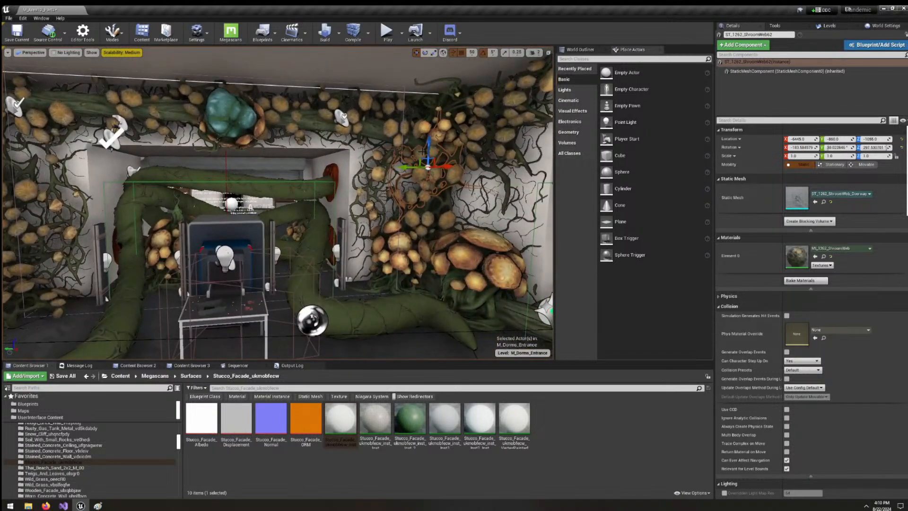
pyautogui.click(378, 128)
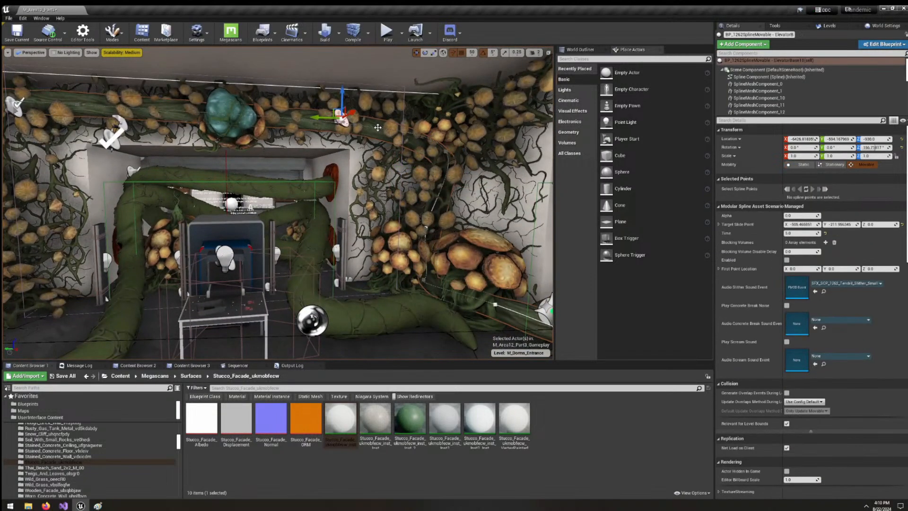
pyautogui.moveTo(355, 192); pyautogui.dragTo(392, 196, button='right')
pyautogui.moveTo(270, 198); pyautogui.dragTo(287, 184, button='right')
pyautogui.press('w')
pyautogui.click(286, 183)
pyautogui.scroll(-5, 285, 184)
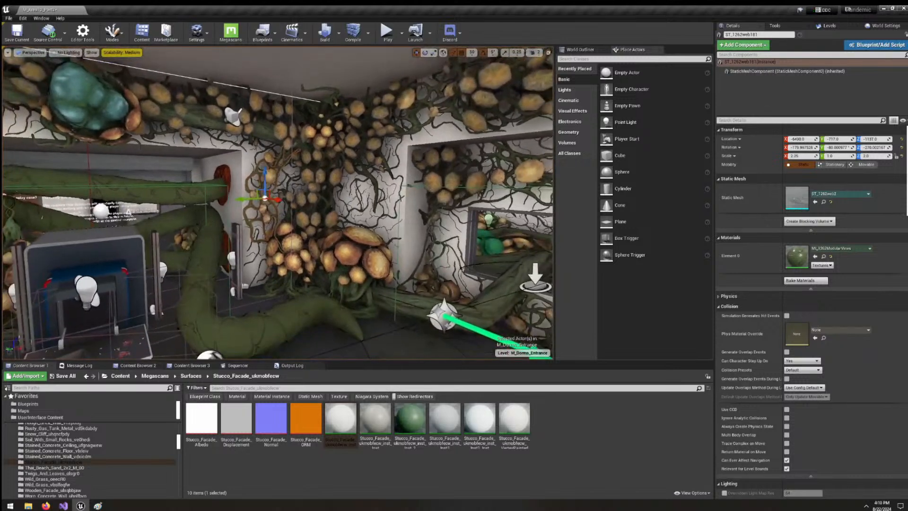
pyautogui.moveTo(279, 218); pyautogui.dragTo(275, 220, button='right')
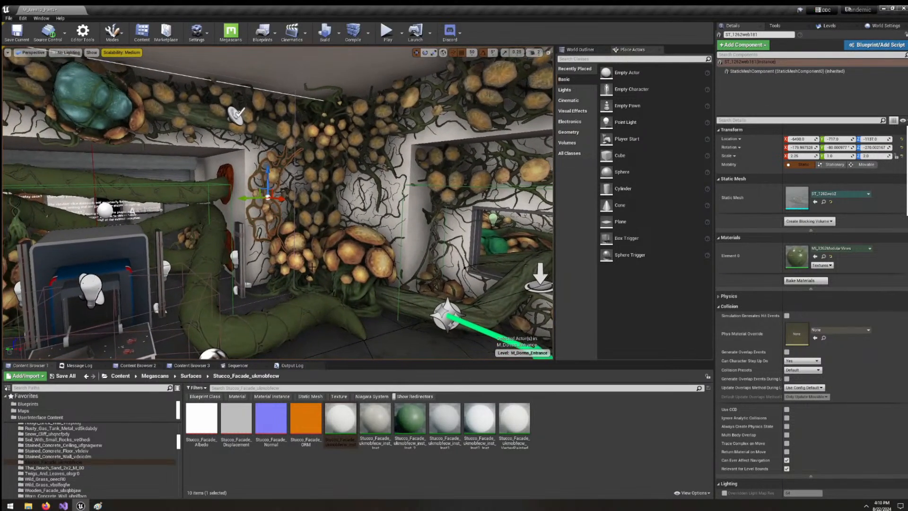
pyautogui.moveTo(312, 266); pyautogui.dragTo(288, 253, button='right')
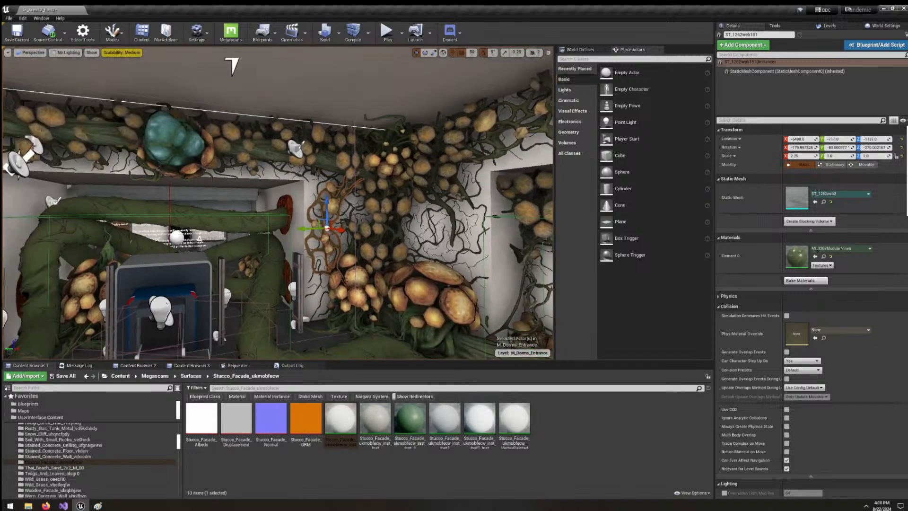
pyautogui.press('w')
pyautogui.moveTo(288, 254); pyautogui.dragTo(279, 302, button='right')
pyautogui.click(284, 213)
# Duplicate the blockout end wall, rotate the copy to an angle at the slab's corner, and place another angled copy beyond it.
pyautogui.moveTo(284, 213); pyautogui.dragTo(355, 190, button='right')
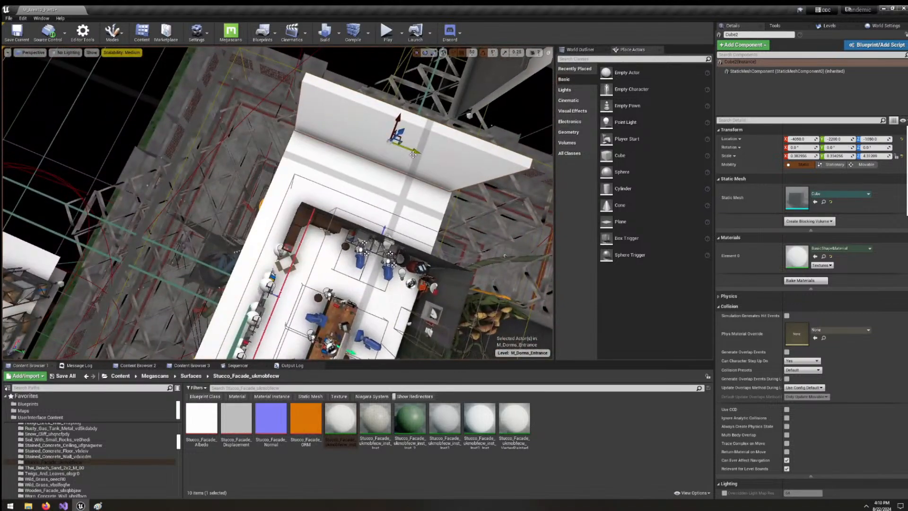
pyautogui.keyDown('alt'); pyautogui.moveTo(409, 153); pyautogui.dragTo(237, 99); pyautogui.keyUp('alt')
pyautogui.press('e')
pyautogui.press('w')
pyautogui.moveTo(412, 231); pyautogui.dragTo(330, 186, button='right')
pyautogui.keyDown('alt'); pyautogui.moveTo(343, 187); pyautogui.dragTo(270, 122); pyautogui.keyUp('alt')
# Inspect the blocked-out walls and floor in relation to the armory and the entrance room from several viewpoints.
pyautogui.moveTo(269, 121); pyautogui.dragTo(253, 64, button='right')
pyautogui.press('w')
pyautogui.press('w')
pyautogui.press('s')
pyautogui.press('w')
pyautogui.press('w')
pyautogui.click(289, 175)
pyautogui.moveTo(289, 175); pyautogui.dragTo(549, 208, button='right')
pyautogui.press('s')
pyautogui.click(315, 193)
pyautogui.press('w')
pyautogui.press('s')
pyautogui.press('w')
pyautogui.press('s')
pyautogui.press('a')
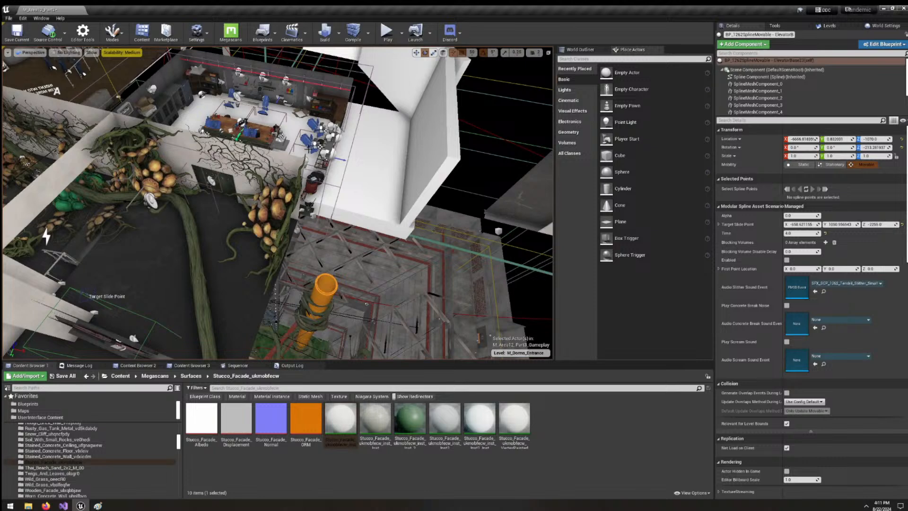
pyautogui.keyDown('alt'); pyautogui.moveTo(260, 197); pyautogui.dragTo(175, 237); pyautogui.keyUp('alt')
# Select the blockout floor slab together with all the blockout walls around the armory and delete them.
pyautogui.moveTo(306, 128); pyautogui.dragTo(402, 127, button='right')
pyautogui.click(326, 243)
pyautogui.moveTo(326, 243); pyautogui.dragTo(359, 234, button='right')
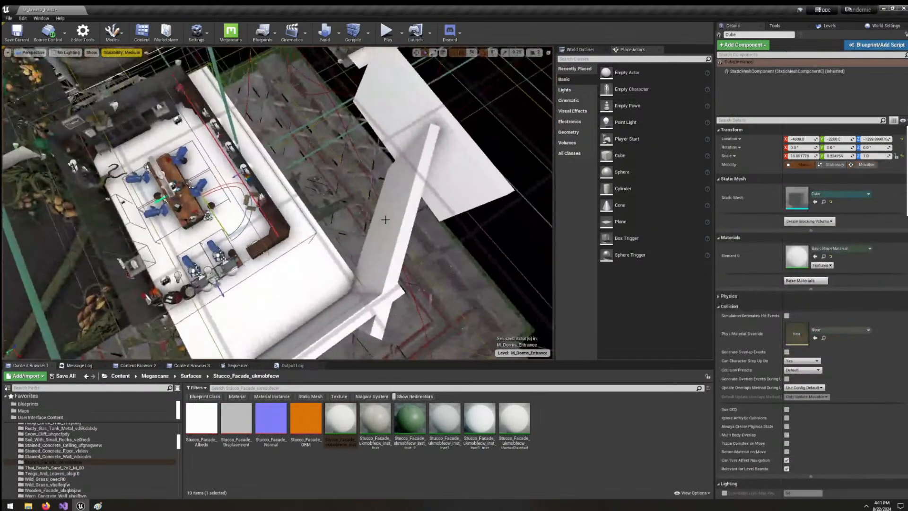
pyautogui.keyDown('ctrl'); pyautogui.click(395, 209); pyautogui.keyUp('ctrl')
pyautogui.keyDown('ctrl'); pyautogui.click(389, 89); pyautogui.keyUp('ctrl')
pyautogui.keyDown('ctrl'); pyautogui.click(410, 116); pyautogui.keyUp('ctrl')
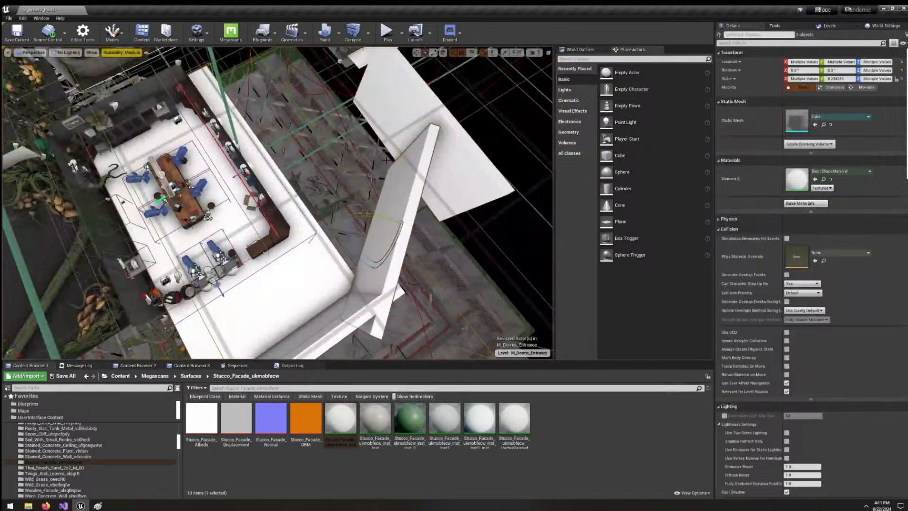
pyautogui.keyDown('ctrl'); pyautogui.click(405, 102); pyautogui.keyUp('ctrl')
pyautogui.moveTo(326, 214); pyautogui.dragTo(325, 258, button='right')
pyautogui.keyDown('ctrl'); pyautogui.click(333, 234); pyautogui.keyUp('ctrl')
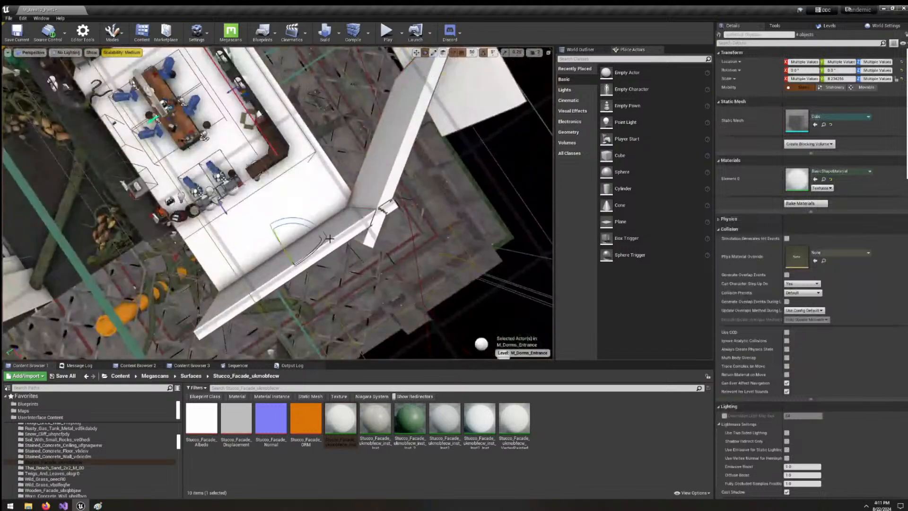
pyautogui.press('Delete')
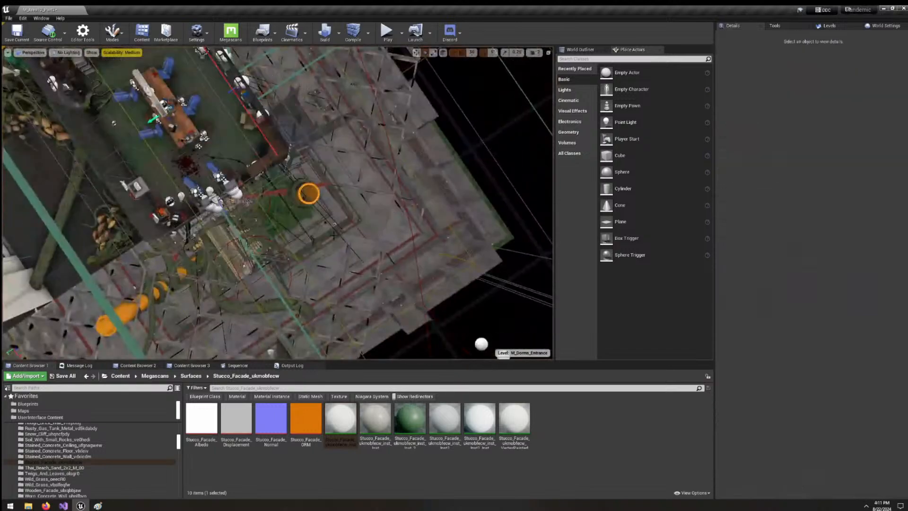
pyautogui.moveTo(313, 231); pyautogui.dragTo(289, 201, button='right')
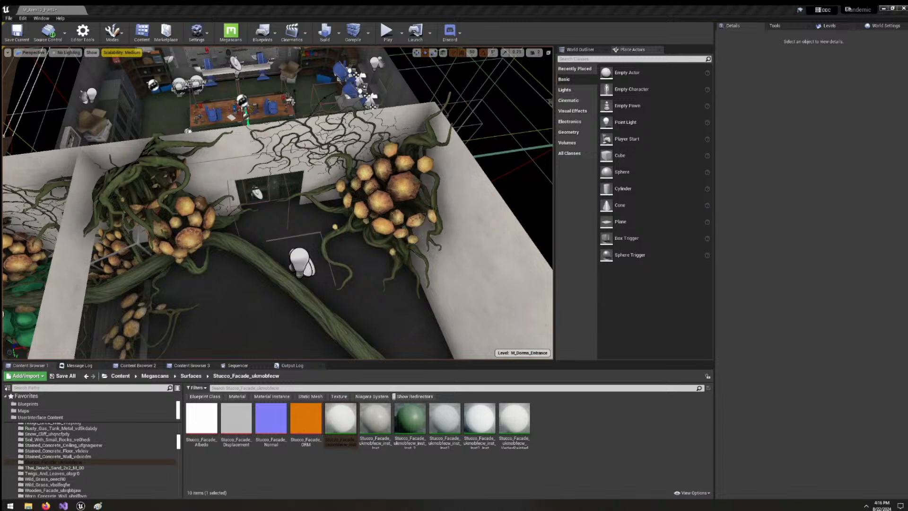
# Bring the browser window with the Antartica v2 mural onto this screen, maximize it, and frame its Beat Chart.
pyautogui.press('super+d')
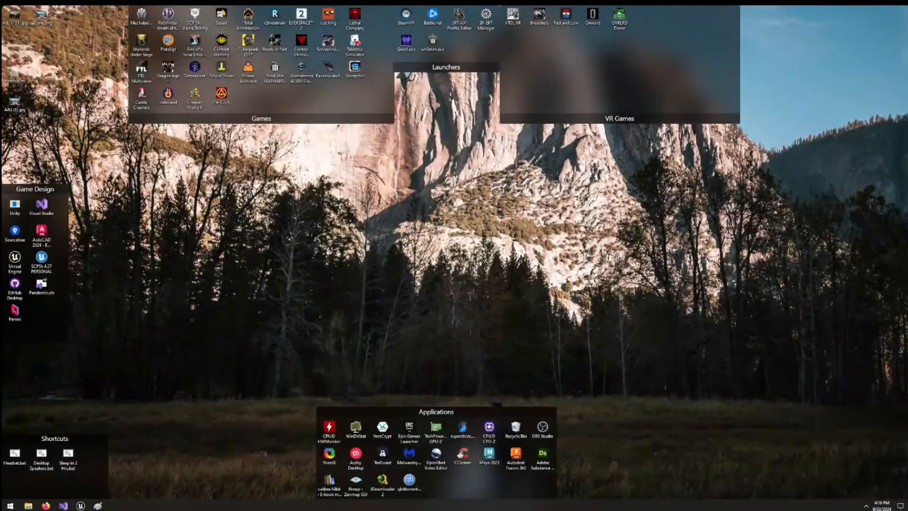
pyautogui.press('super+d')
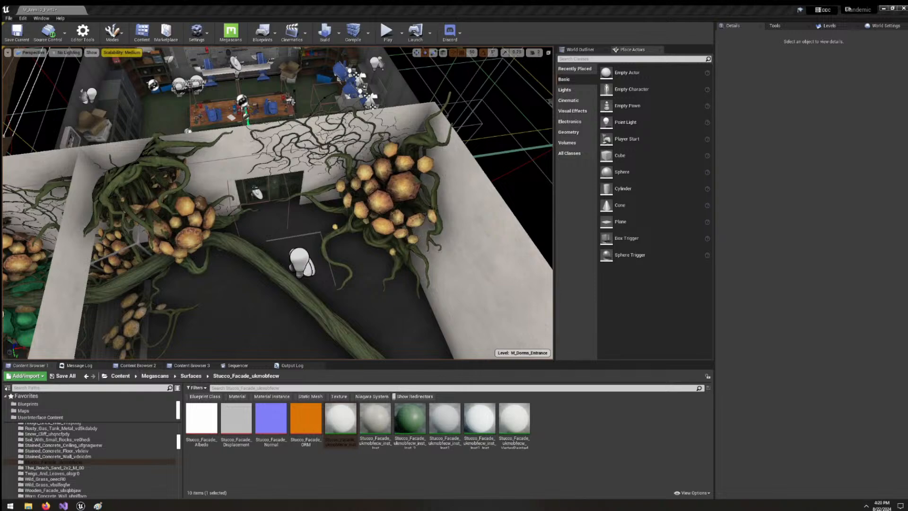
pyautogui.moveTo(907, 140); pyautogui.dragTo(685, 147)
pyautogui.doubleClick(685, 147)
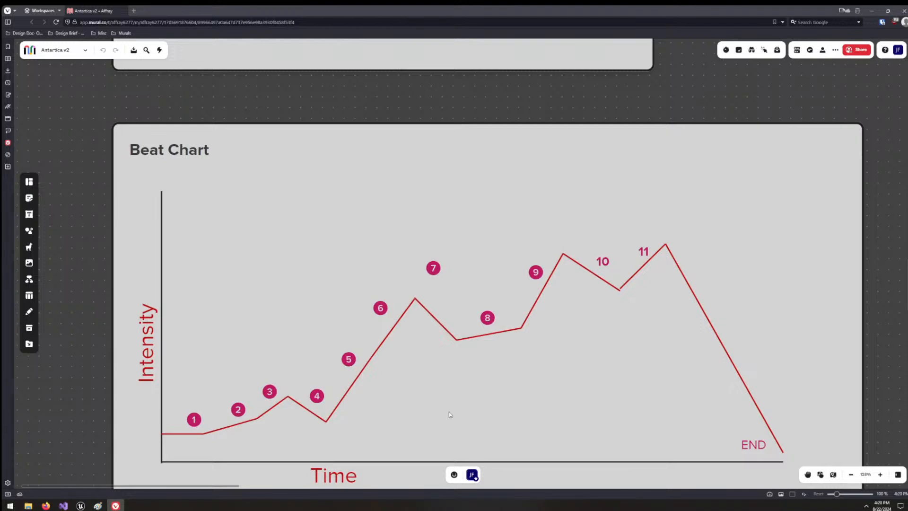
pyautogui.moveTo(475, 406); pyautogui.dragTo(504, 409)
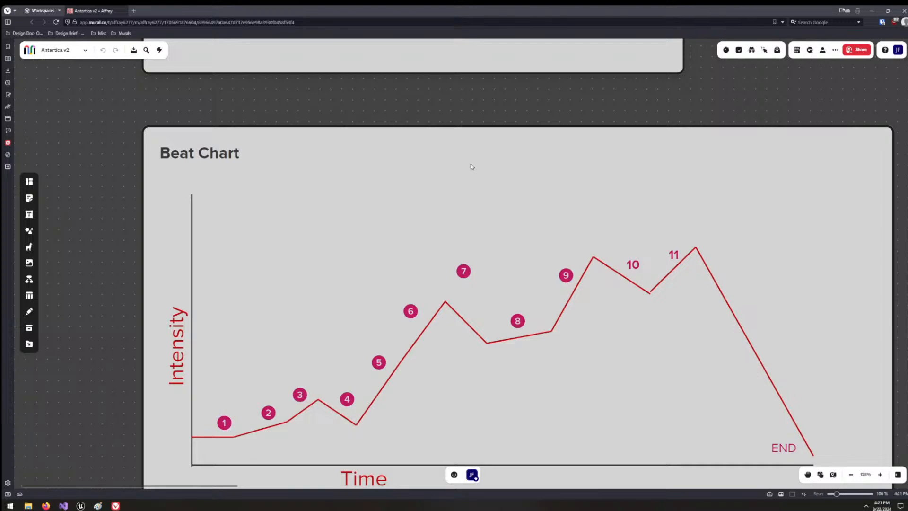
# Switch to the browser window with the hand-sketched level map, view it, and move it off to another screen.
pyautogui.hotkey('alt', 'Tab')
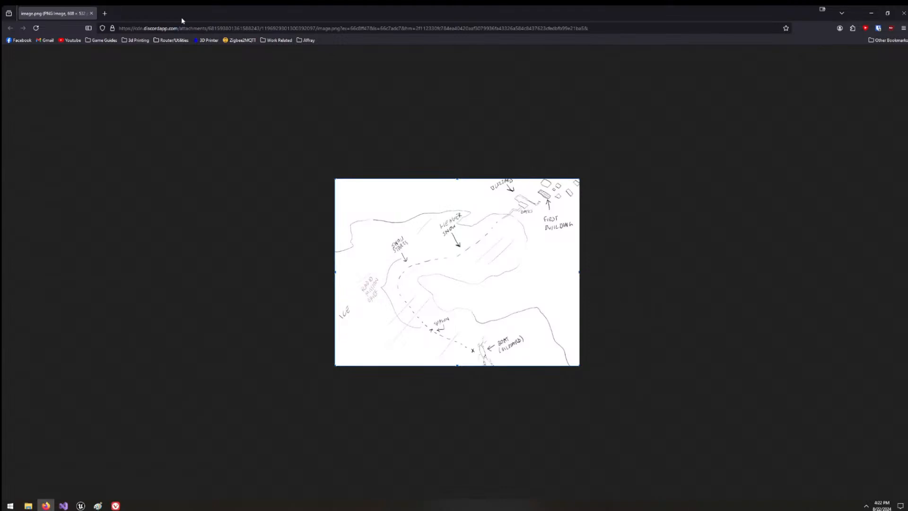
pyautogui.moveTo(191, 13); pyautogui.dragTo(0, 33)
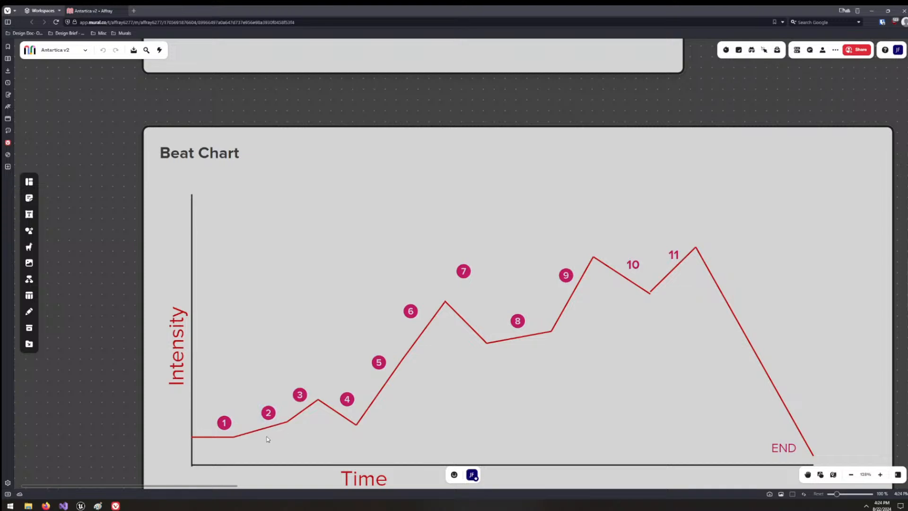
# Raise the end of the beat 2 line in the Beat Chart into a steep climb near the top of the intensity axis.
pyautogui.click(228, 437)
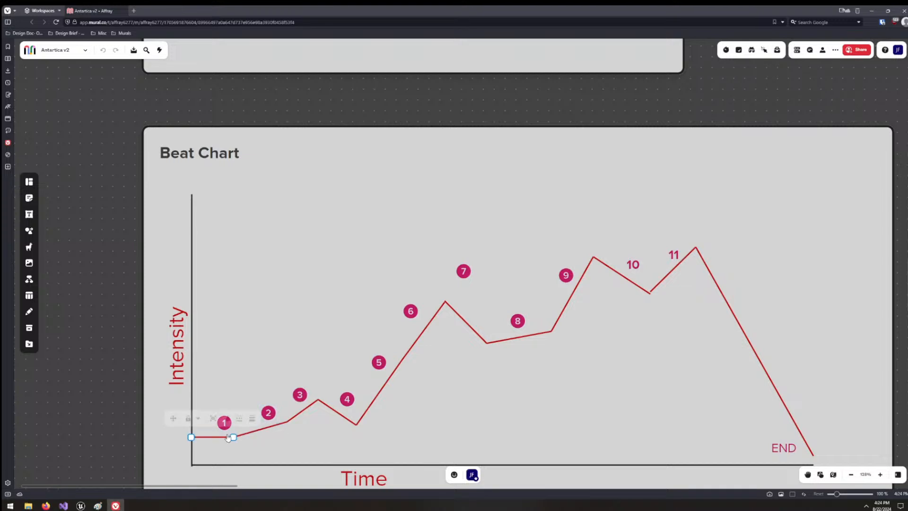
pyautogui.click(267, 427)
pyautogui.moveTo(287, 421); pyautogui.dragTo(320, 219)
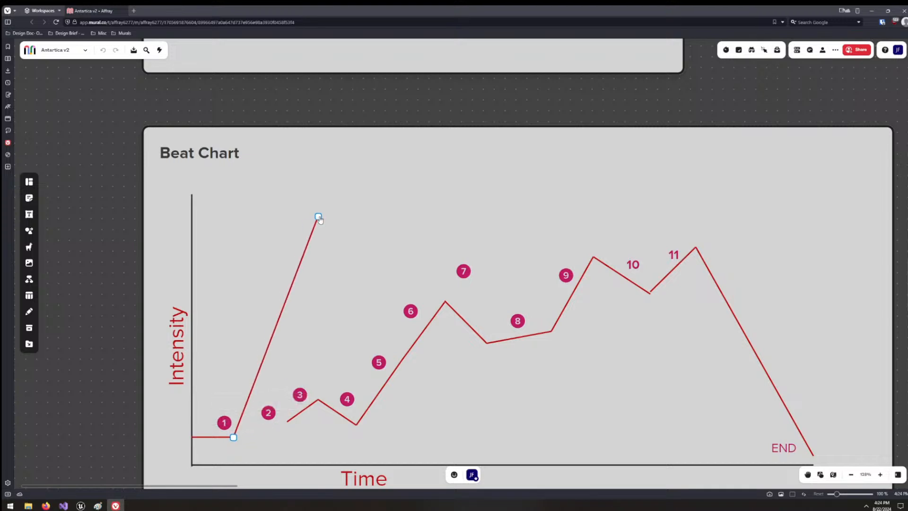
pyautogui.click(351, 224)
# Duplicate the steep line, attach the copy to its upper end, and stretch it nearly horizontally across to above beat 11.
pyautogui.click(305, 251)
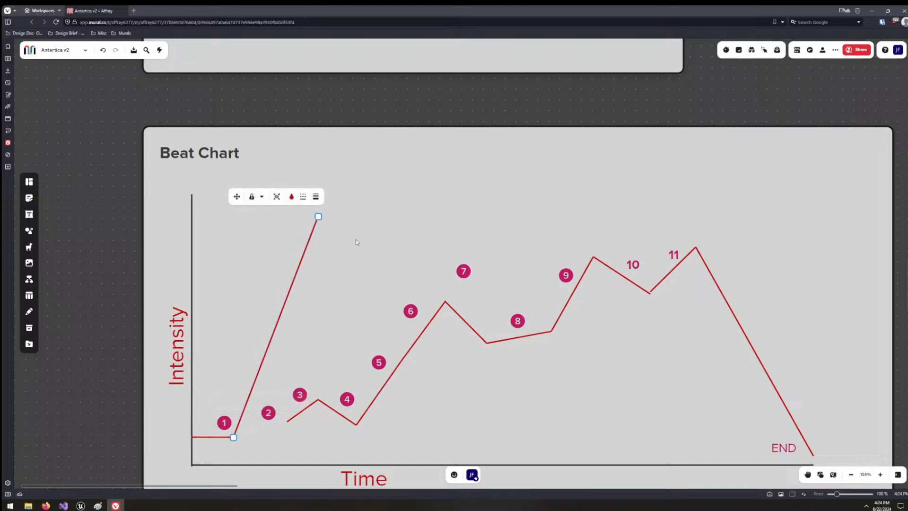
pyautogui.hotkey('ctrl', 'v')
pyautogui.moveTo(323, 345); pyautogui.dragTo(318, 217)
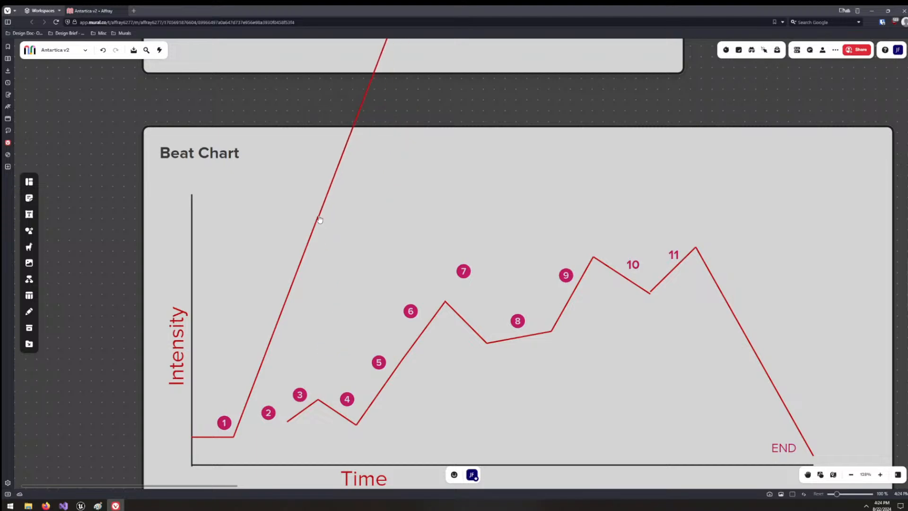
pyautogui.scroll(3, 402, 184)
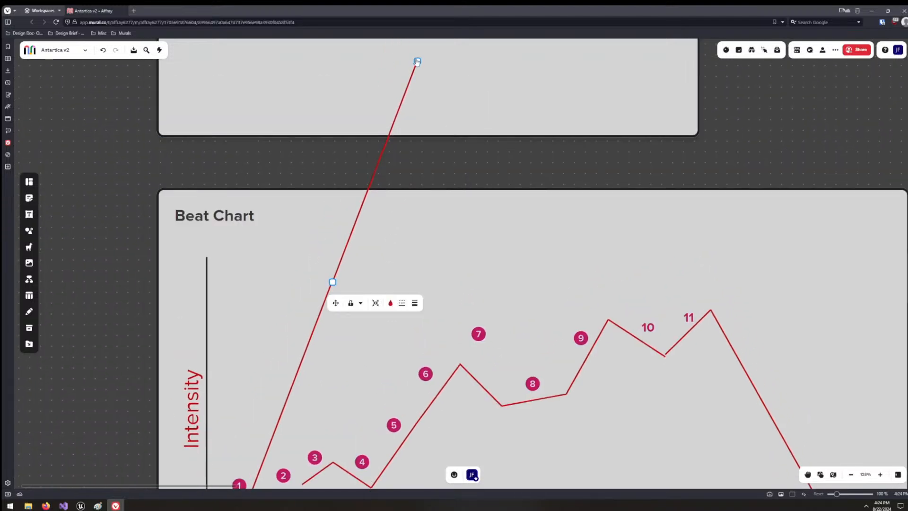
pyautogui.moveTo(417, 61); pyautogui.dragTo(694, 280)
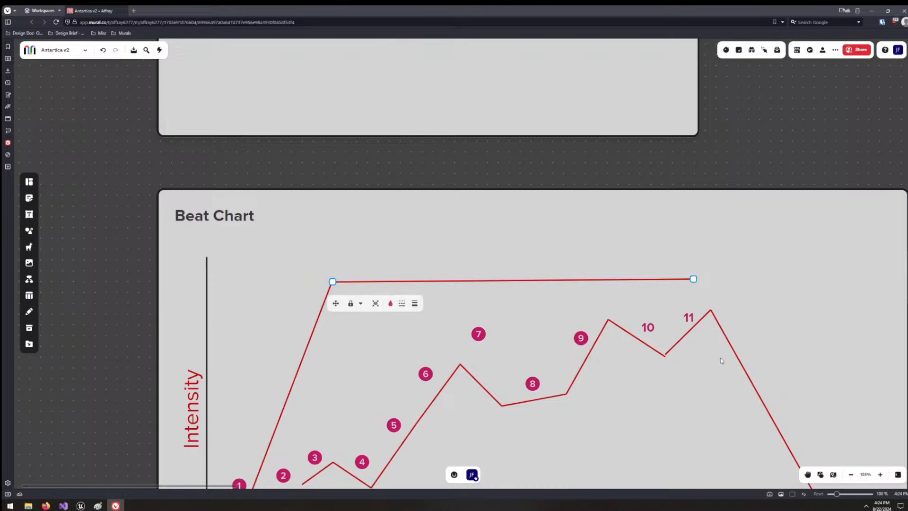
# Attach the upper end of the final descending line to the end of the flat line in the Beat Chart.
pyautogui.moveTo(719, 357); pyautogui.dragTo(565, 274, button='right')
pyautogui.click(559, 229)
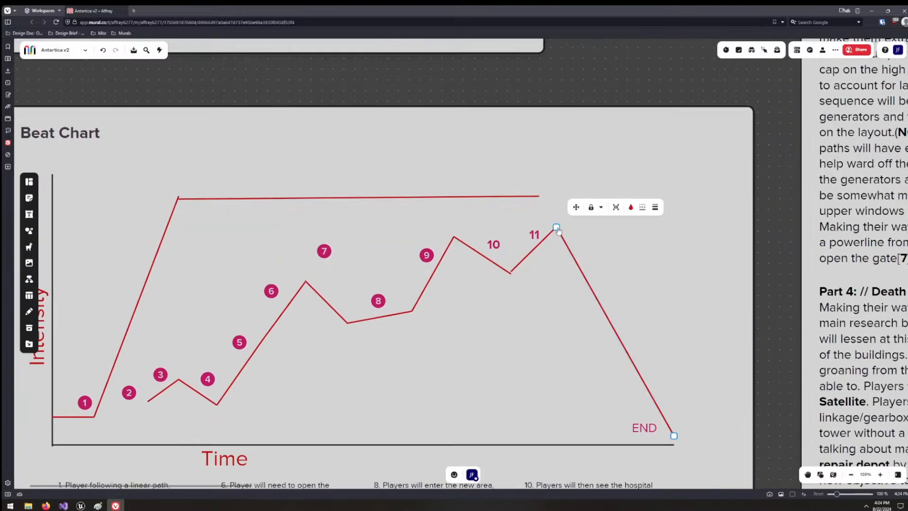
pyautogui.moveTo(556, 227); pyautogui.dragTo(538, 196)
pyautogui.moveTo(540, 346); pyautogui.dragTo(595, 321, button='right')
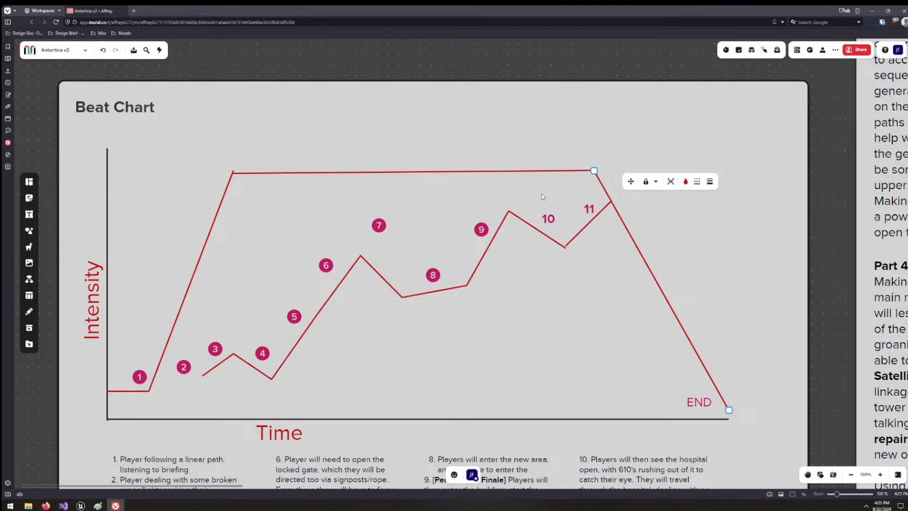
# Undo the last two line changes in the Beat Chart.
pyautogui.hotkey('ctrl', 'z')
pyautogui.hotkey('ctrl', 'z')
# Look over the Antartica v2 mural's other areas around the Beat Chart.
pyautogui.moveTo(536, 297); pyautogui.dragTo(304, 394, button='right')
pyautogui.scroll(3, 510, 184)
pyautogui.scroll(-2, 500, 197)
pyautogui.moveTo(501, 197); pyautogui.dragTo(239, 463, button='right')
pyautogui.moveTo(685, 100)
pyautogui.mouseDown(button='right')
pyautogui.moveTo(171, 435)
pyautogui.moveTo(869, 288)
pyautogui.mouseUp(button='right')
pyautogui.moveTo(297, 325); pyautogui.dragTo(663, 36, button='right')
pyautogui.moveTo(348, 352); pyautogui.dragTo(376, 44, button='right')
pyautogui.moveTo(317, 307); pyautogui.dragTo(259, 208, button='right')
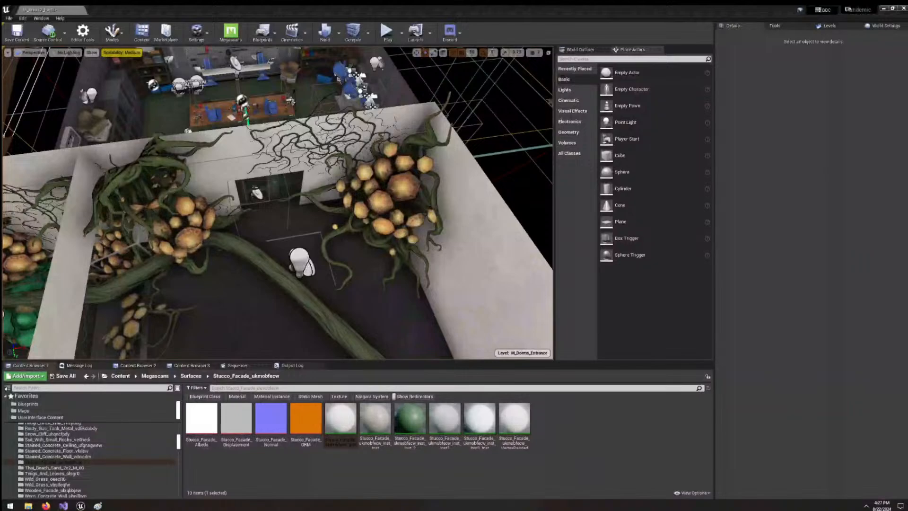
# Switch to the browser window with the annotated village route image, view it, and move it off to another screen.
pyautogui.hotkey('alt', 'Tab')
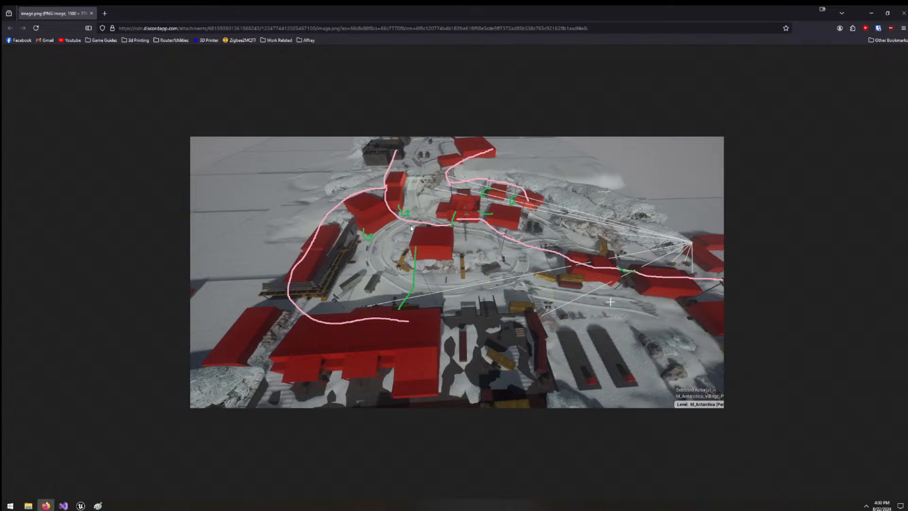
pyautogui.moveTo(162, 7); pyautogui.dragTo(907, 7)
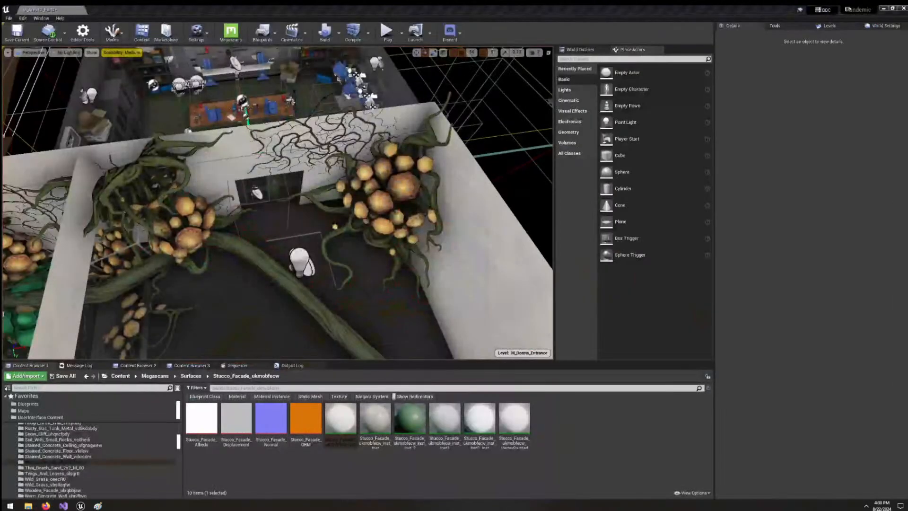
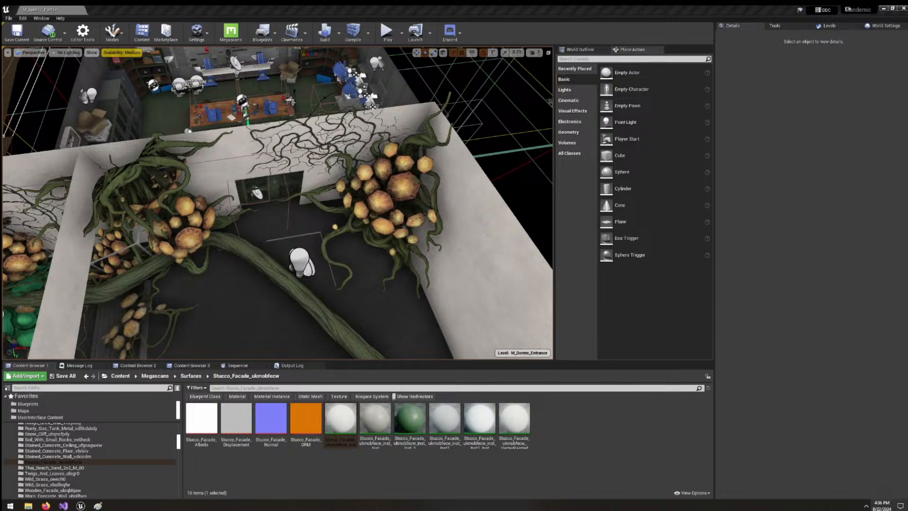
pyautogui.click(866, 505)
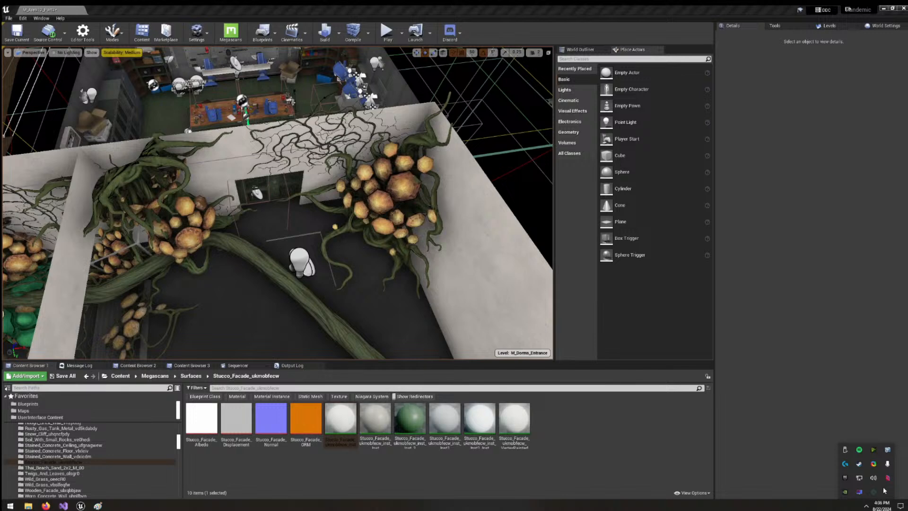
pyautogui.rightClick(858, 464)
pyautogui.click(774, 456)
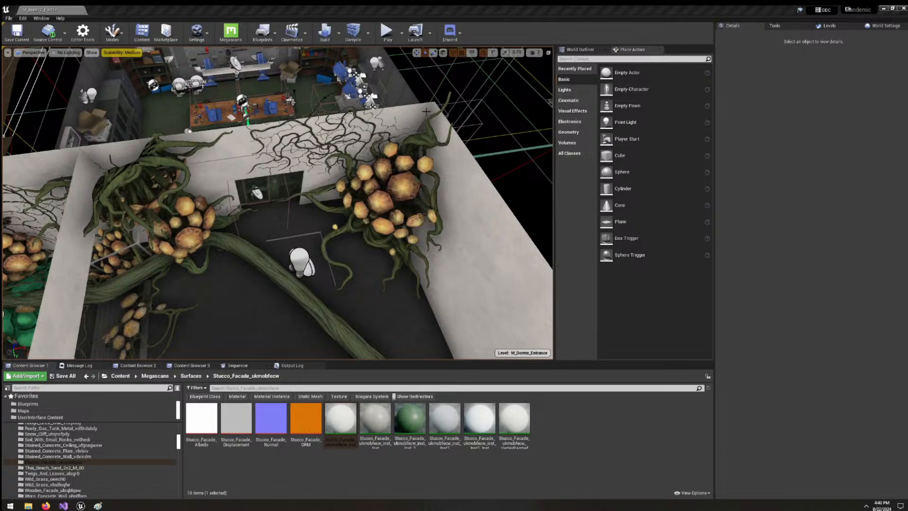
# Widen the level viewport slightly and frame the armory from above.
pyautogui.moveTo(455, 207); pyautogui.dragTo(443, 196, button='right')
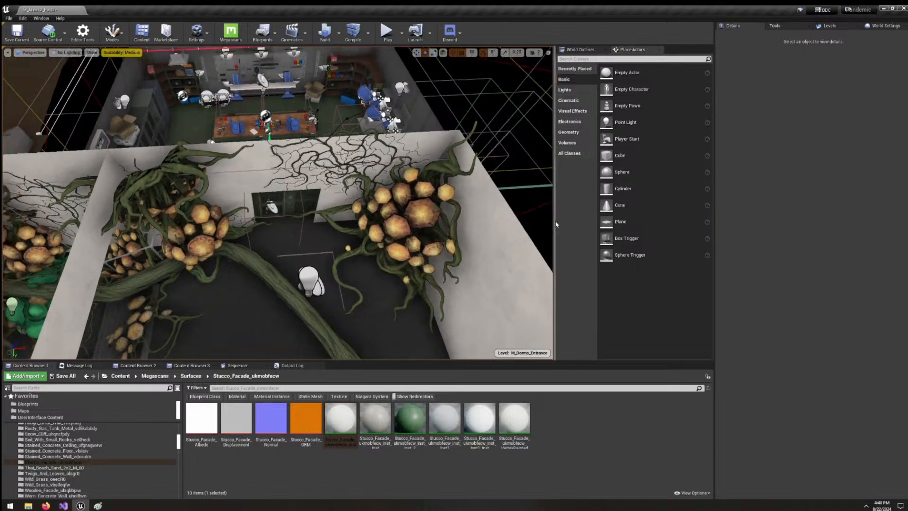
pyautogui.moveTo(555, 221); pyautogui.dragTo(585, 222)
pyautogui.moveTo(440, 264); pyautogui.dragTo(411, 279, button='right')
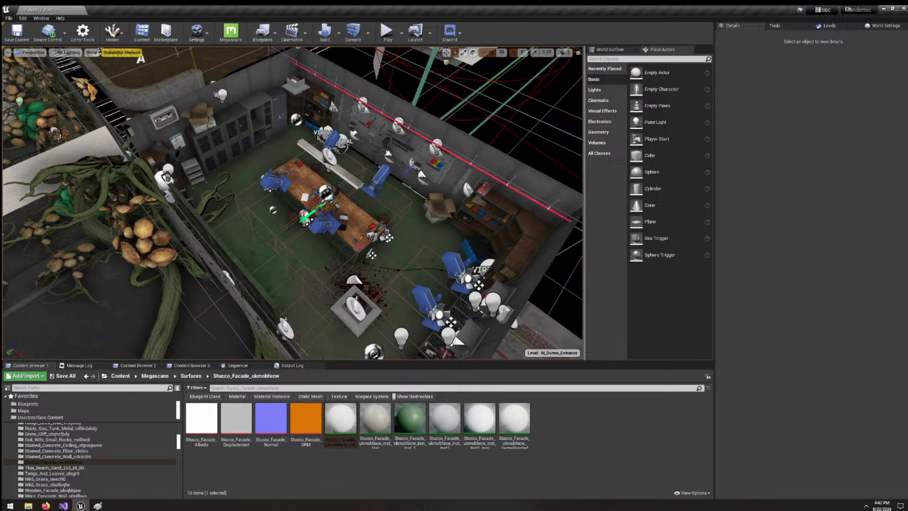
pyautogui.moveTo(292, 203); pyautogui.dragTo(277, 220, button='right')
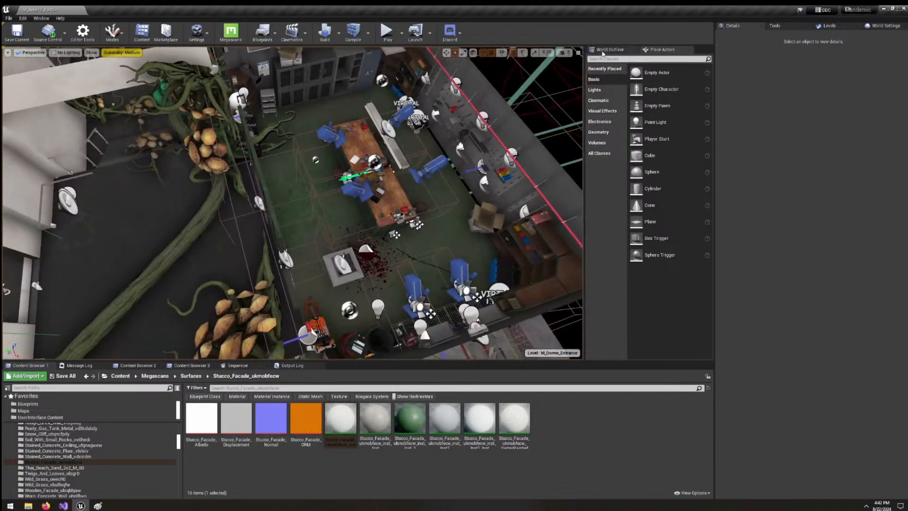
# Select all actors belonging to the temporary level at the end of the level list.
pyautogui.click(774, 25)
pyautogui.click(829, 25)
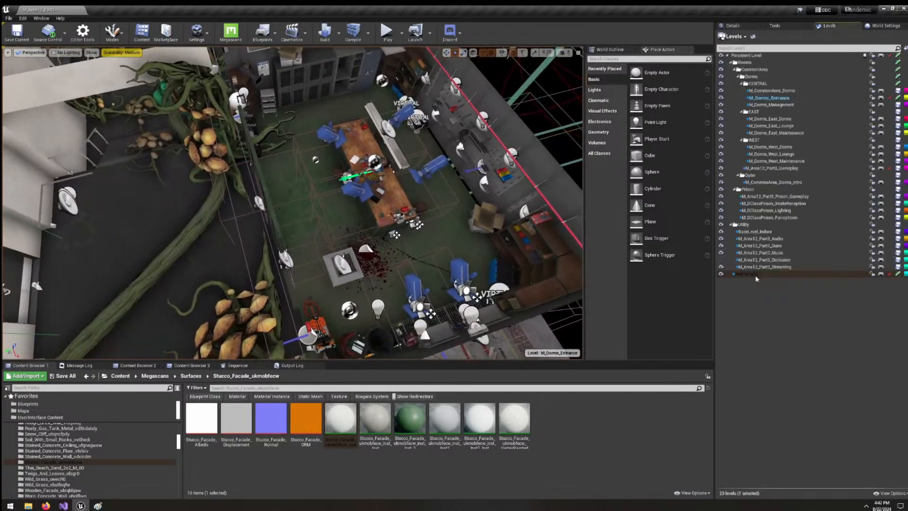
pyautogui.rightClick(755, 274)
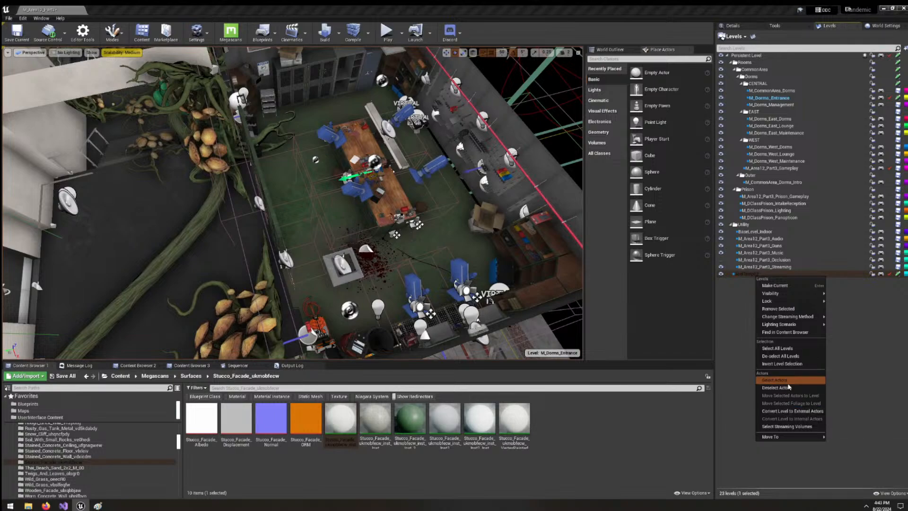
pyautogui.click(774, 380)
# Set the position grid snap size to 1 and try to move the selected actors a short distance.
pyautogui.moveTo(416, 288); pyautogui.dragTo(497, 284, button='right')
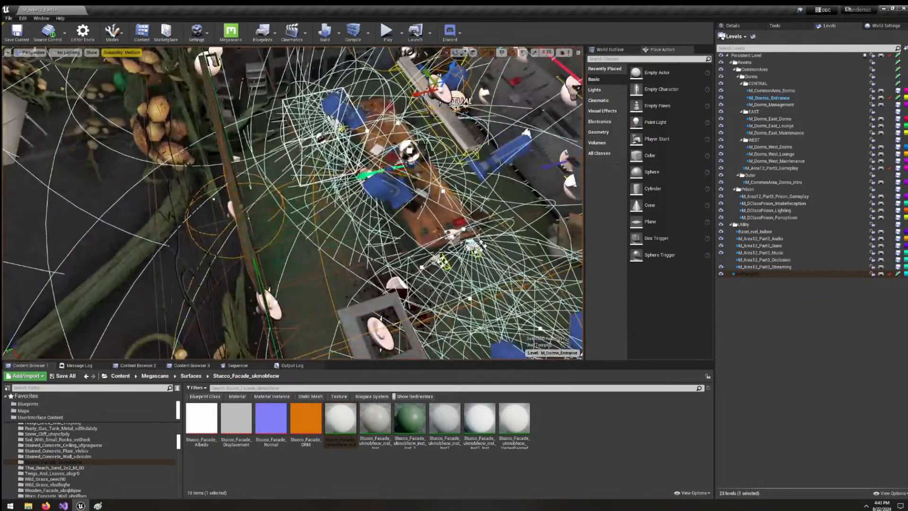
pyautogui.moveTo(446, 89); pyautogui.dragTo(421, 93, button='right')
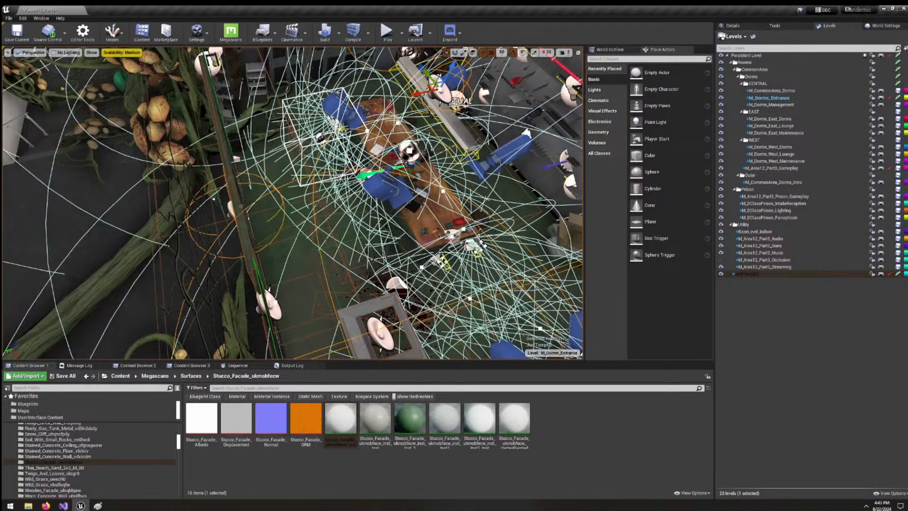
pyautogui.click(502, 52)
pyautogui.click(509, 67)
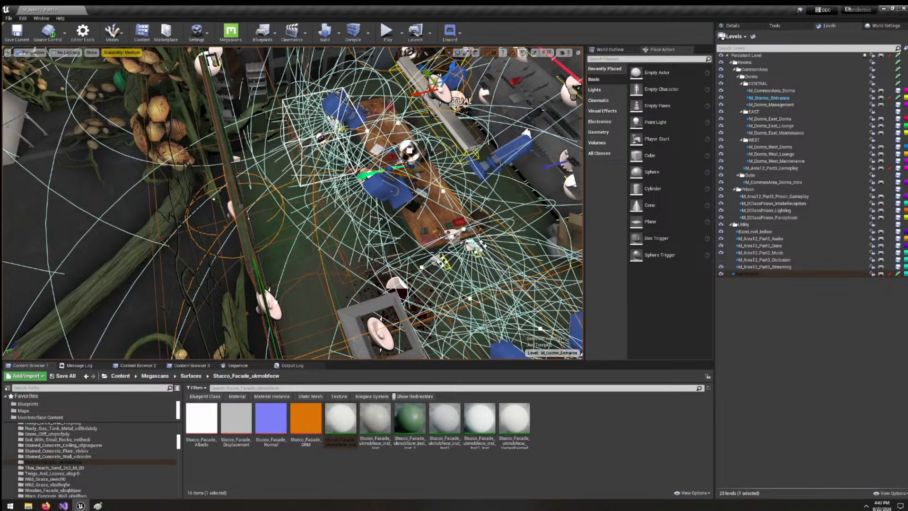
pyautogui.moveTo(459, 75); pyautogui.dragTo(441, 117, button='right')
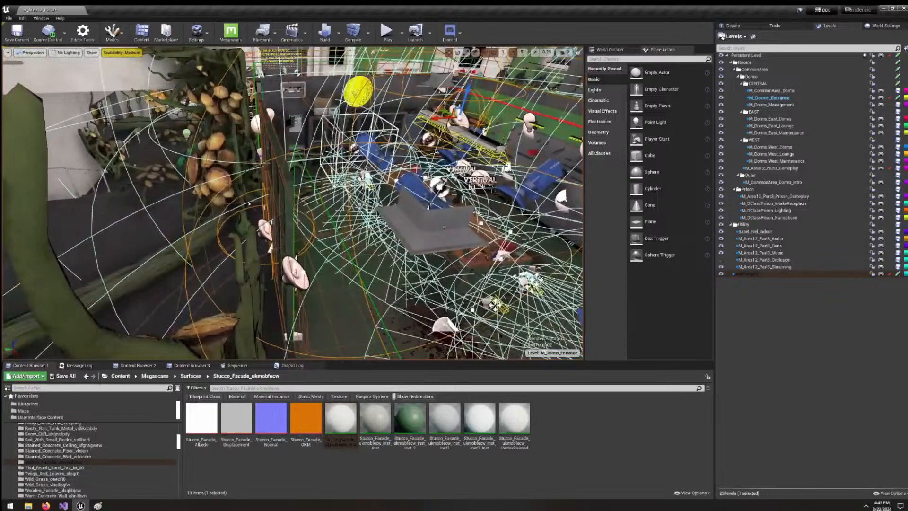
pyautogui.moveTo(441, 117); pyautogui.dragTo(446, 119)
pyautogui.hotkey('ctrl', 'z')
# Examine the armory's floor beside the caged wall and the whole room from above.
pyautogui.moveTo(440, 127); pyautogui.dragTo(438, 153, button='right')
pyautogui.click(327, 207)
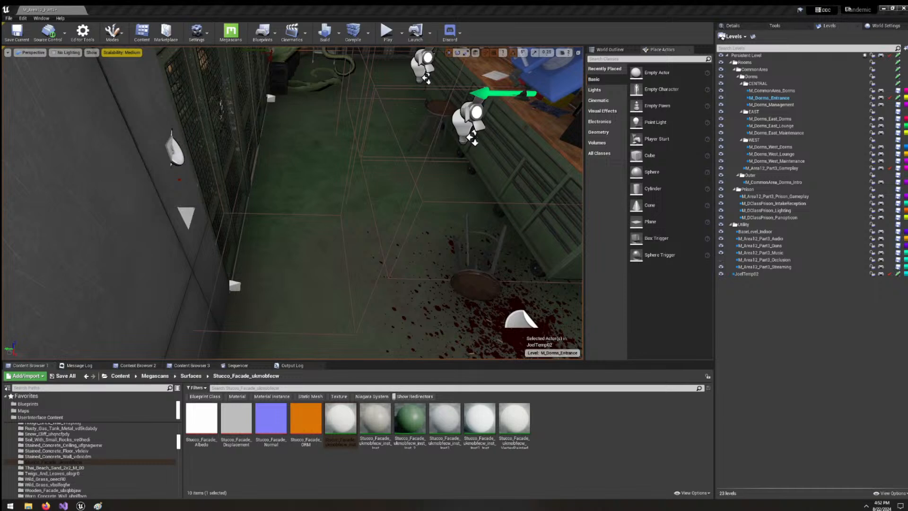
pyautogui.moveTo(286, 304); pyautogui.dragTo(346, 238, button='right')
pyautogui.click(359, 243)
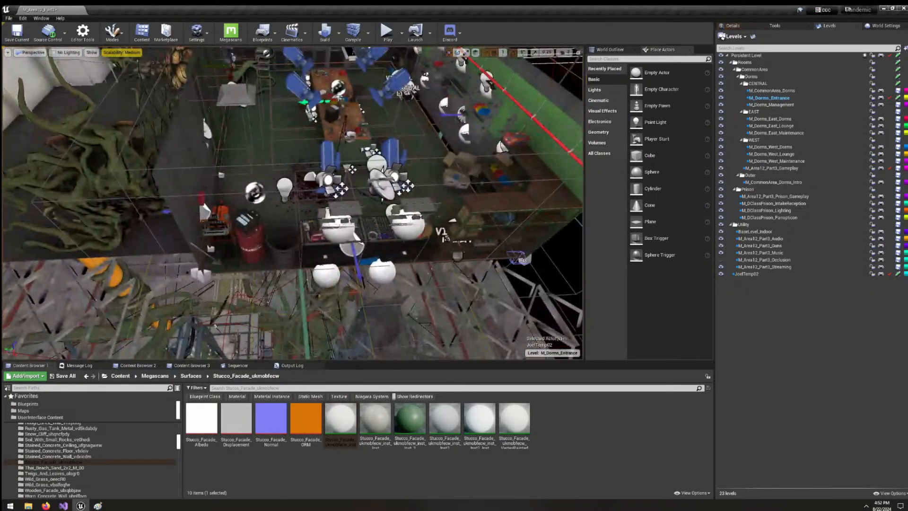
pyautogui.moveTo(257, 187); pyautogui.dragTo(252, 136, button='right')
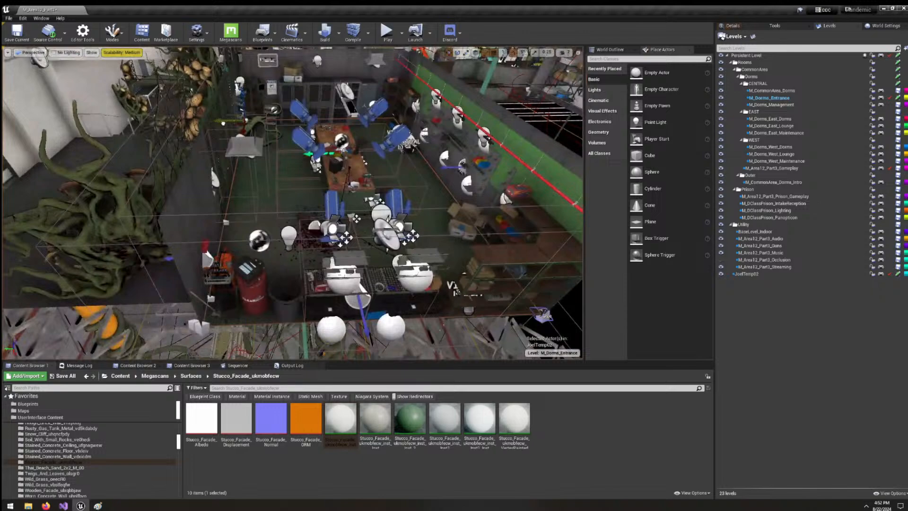
pyautogui.moveTo(257, 187)
pyautogui.mouseDown(button='right')
pyautogui.moveTo(359, 188)
pyautogui.moveTo(257, 187)
pyautogui.mouseUp(button='right')
pyautogui.press('a')
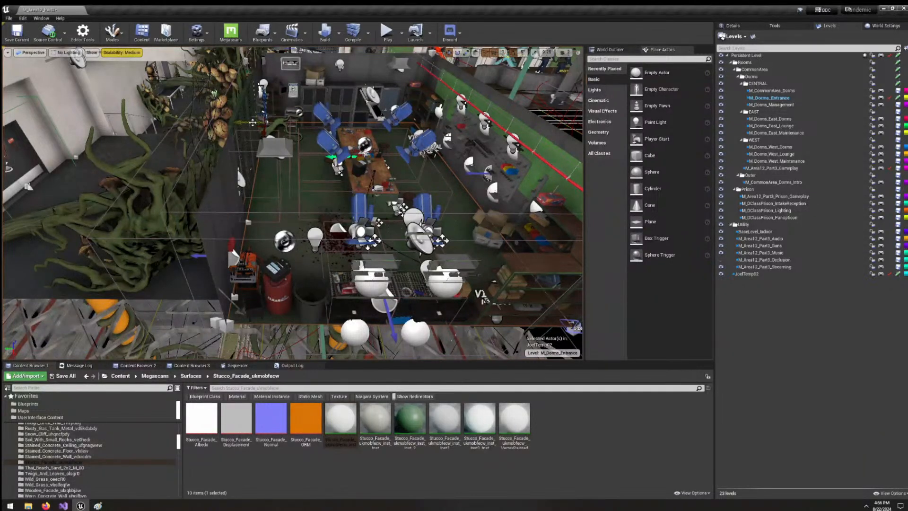
# Examine the armory layout around the central workbench, the lockers and the outer green wall.
pyautogui.moveTo(292, 203); pyautogui.dragTo(312, 203, button='right')
pyautogui.moveTo(389, 239); pyautogui.dragTo(397, 267, button='right')
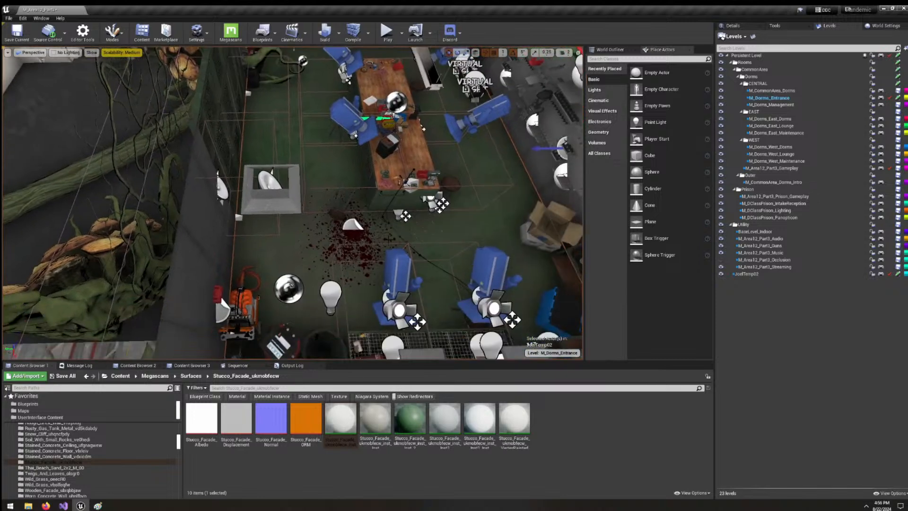
pyautogui.moveTo(389, 239); pyautogui.dragTo(312, 173, button='right')
pyautogui.press('w')
pyautogui.press('s')
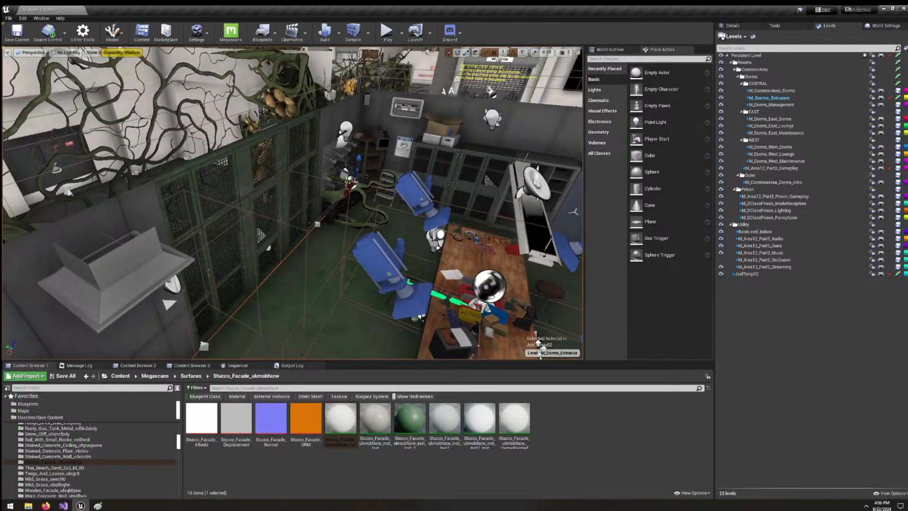
pyautogui.moveTo(389, 240); pyautogui.dragTo(445, 256, button='right')
pyautogui.press('d')
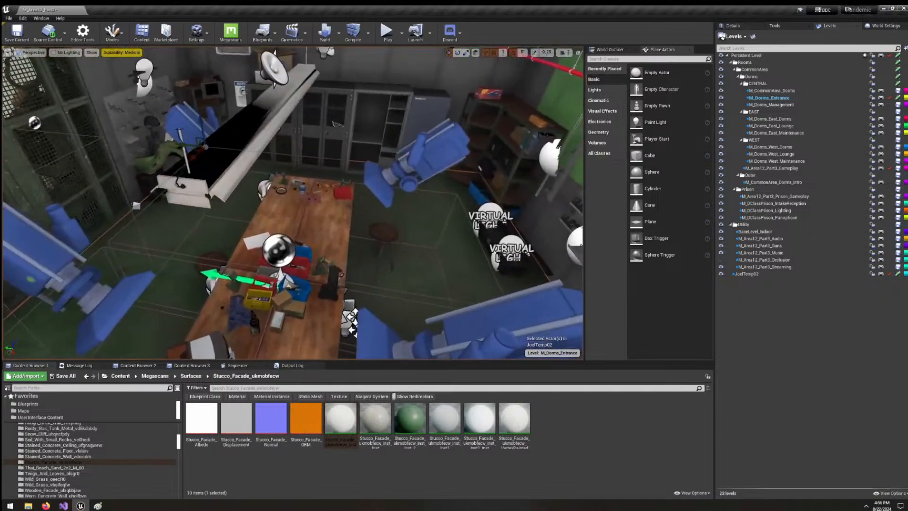
pyautogui.press('w')
pyautogui.press('s')
pyautogui.moveTo(293, 203)
pyautogui.mouseDown(button='right')
pyautogui.moveTo(322, 208)
pyautogui.moveTo(310, 211)
pyautogui.mouseUp(button='right')
pyautogui.press('w')
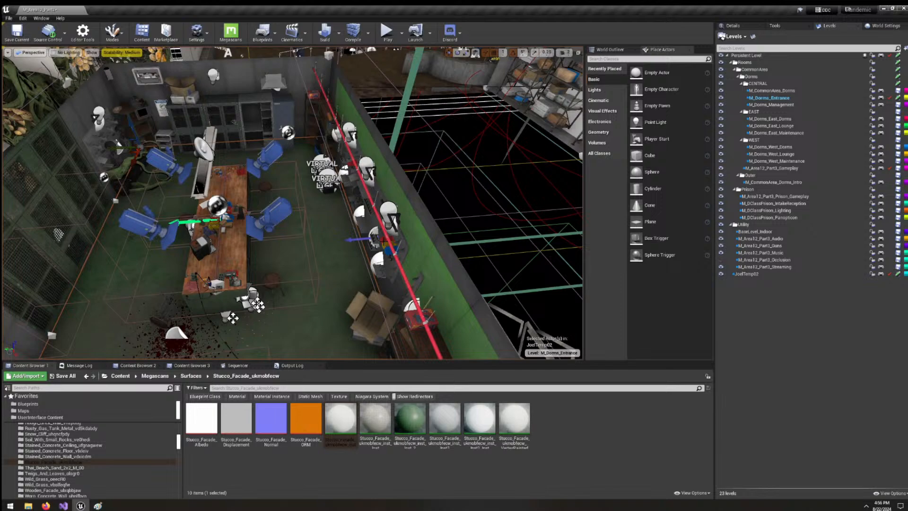
pyautogui.moveTo(310, 211); pyautogui.dragTo(211, 206, button='right')
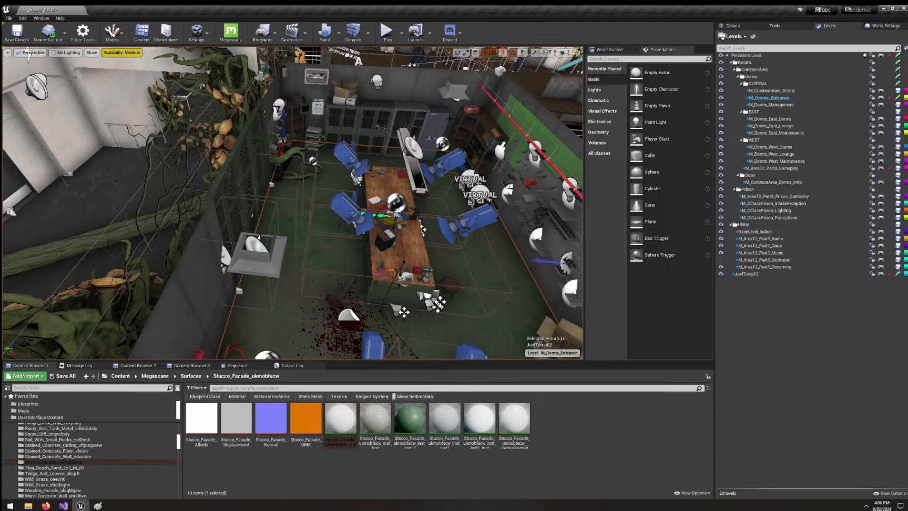
pyautogui.moveTo(210, 205); pyautogui.dragTo(361, 164, button='right')
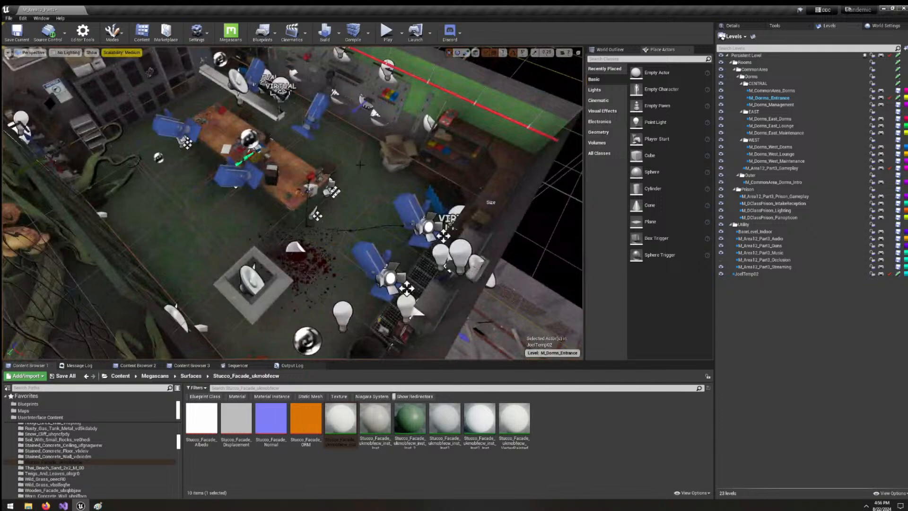
# Turn off Enable Snapping and Enable Subtractor Snapping for the armory's modular ceiling.
pyautogui.moveTo(360, 165); pyautogui.dragTo(464, 121, button='right')
pyautogui.press('s')
pyautogui.press('w')
pyautogui.press('a')
pyautogui.moveTo(359, 166); pyautogui.dragTo(261, 74, button='right')
pyautogui.press('w')
pyautogui.press('s')
pyautogui.press('w')
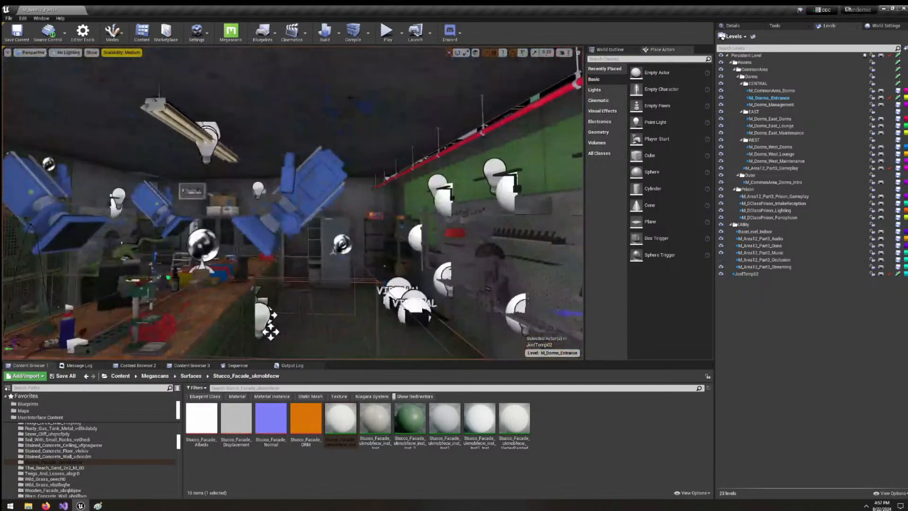
pyautogui.click(737, 28)
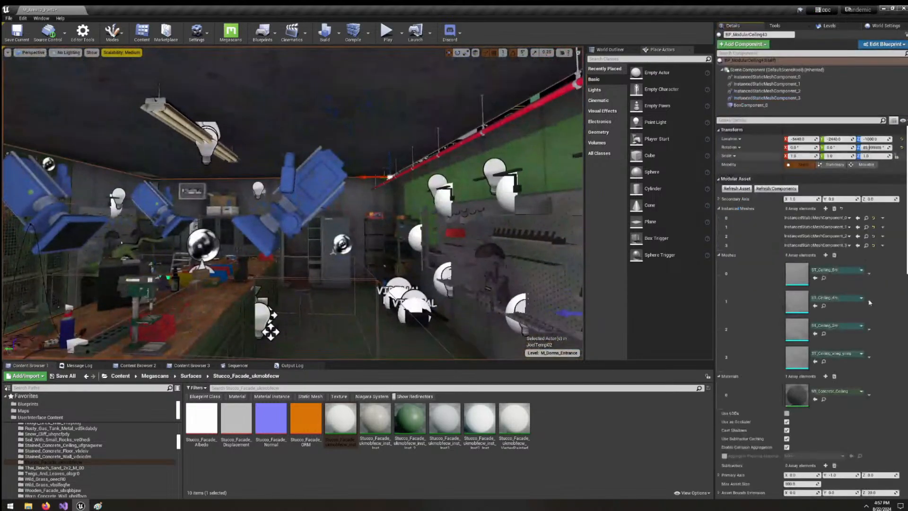
pyautogui.scroll(-10, 842, 317)
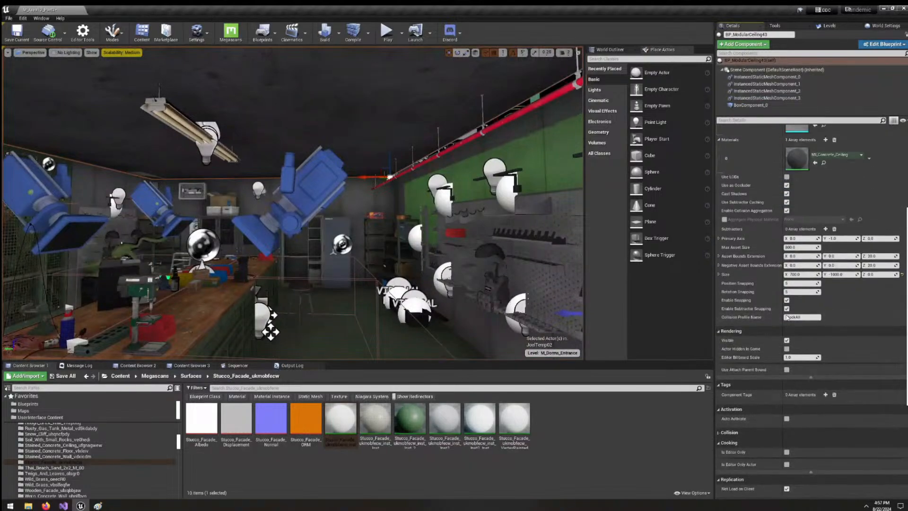
pyautogui.click(786, 300)
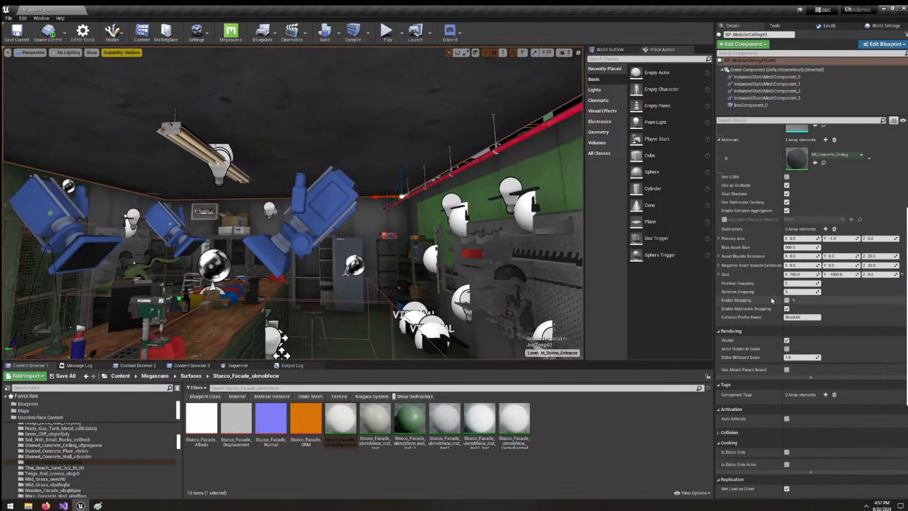
pyautogui.click(786, 309)
# Set the viewport's position grid snap size to 50.
pyautogui.moveTo(356, 231)
pyautogui.mouseDown(button='right')
pyautogui.moveTo(374, 250)
pyautogui.moveTo(341, 222)
pyautogui.moveTo(356, 230)
pyautogui.mouseUp(button='right')
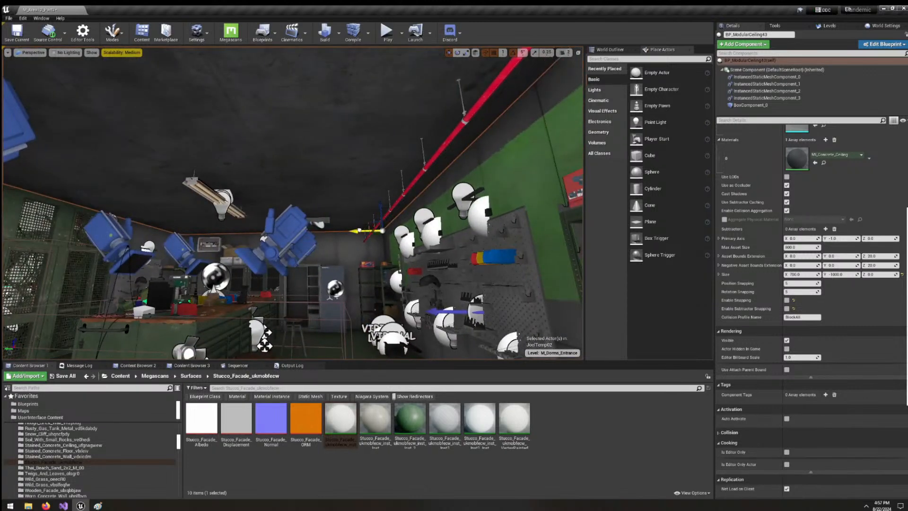
pyautogui.click(503, 52)
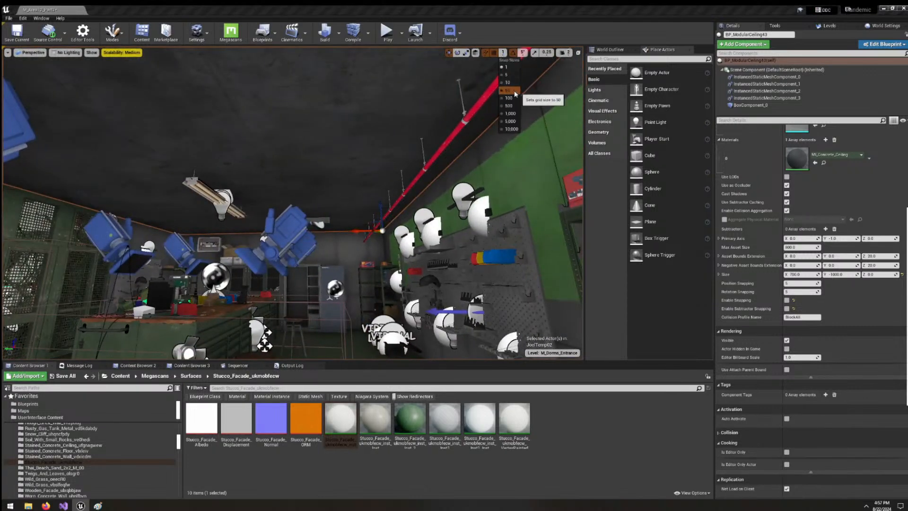
pyautogui.click(508, 90)
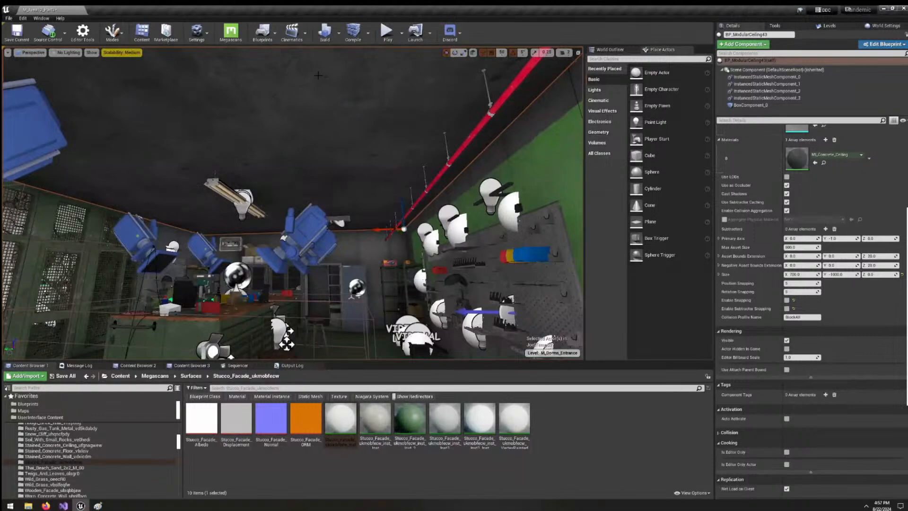
pyautogui.moveTo(318, 75); pyautogui.dragTo(525, 247, button='right')
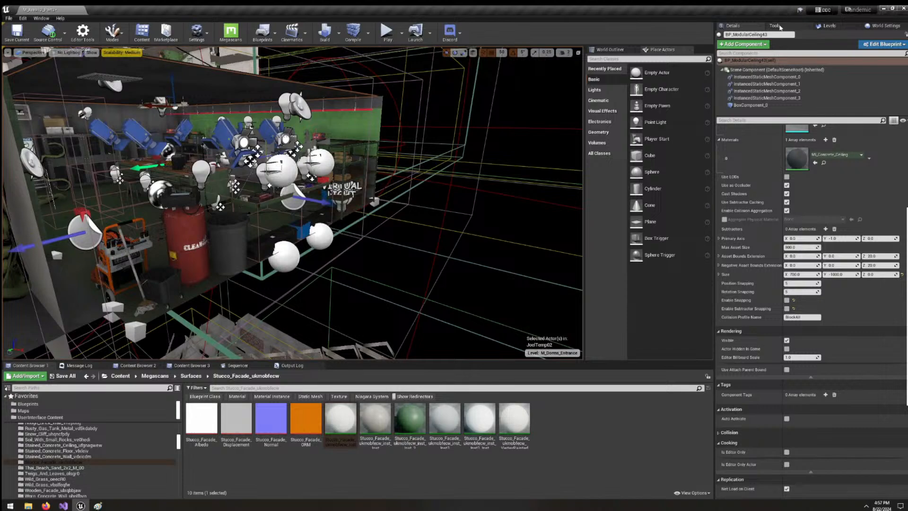
# Examine the armory from above together with the overgrown room outside its caged doorway.
pyautogui.moveTo(178, 134); pyautogui.dragTo(302, 214, button='right')
pyautogui.moveTo(302, 215); pyautogui.dragTo(324, 281, button='right')
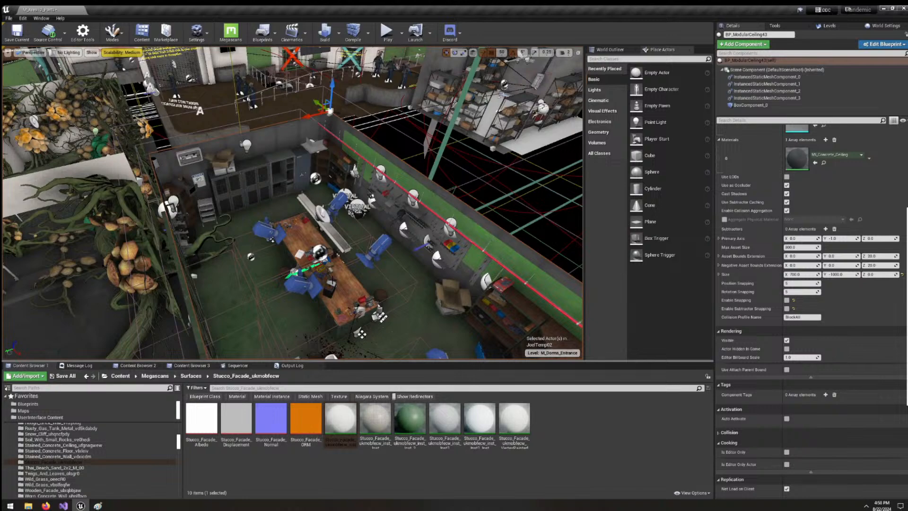
pyautogui.moveTo(254, 248); pyautogui.dragTo(289, 240, button='right')
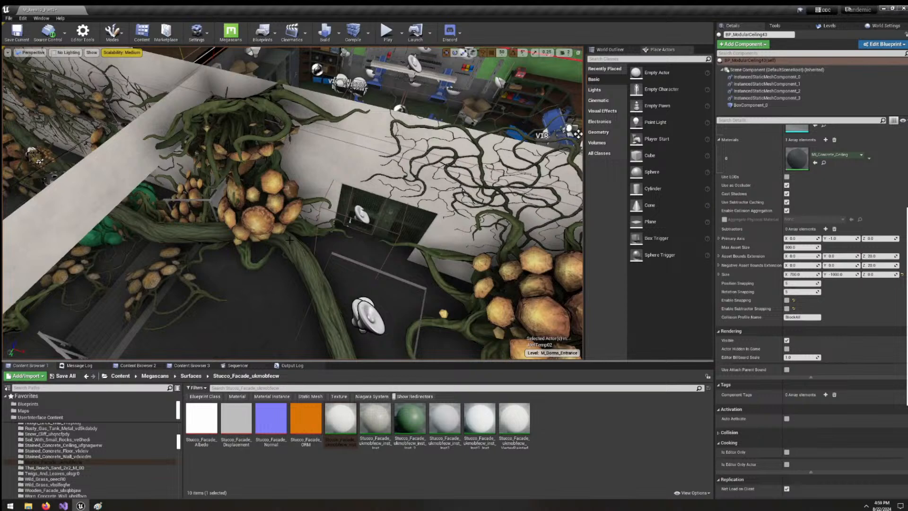
pyautogui.press('w')
pyautogui.moveTo(253, 225); pyautogui.dragTo(327, 288, button='right')
pyautogui.press('a')
pyautogui.press('d')
pyautogui.press('s')
pyautogui.moveTo(326, 237); pyautogui.dragTo(331, 238, button='right')
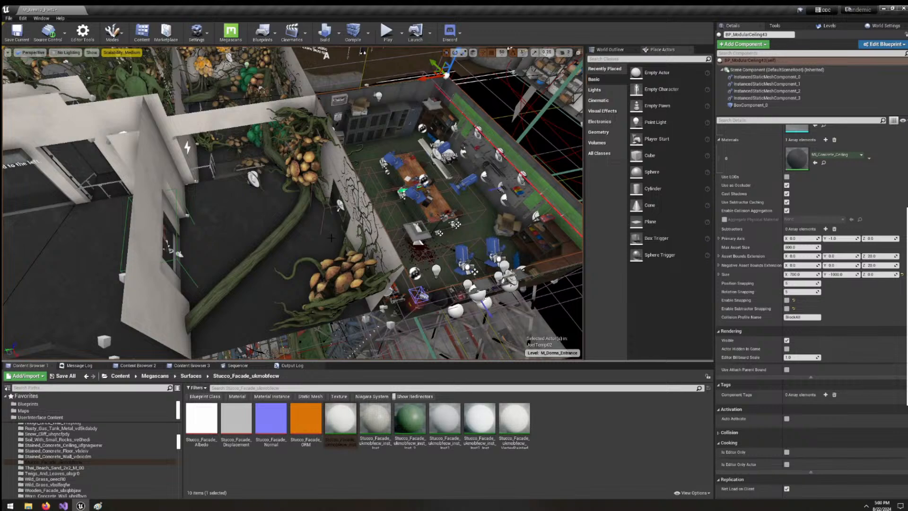
# Examine the truss structure with the orange pipes and vines beside the armory, comparing it with the armory's position.
pyautogui.press('s')
pyautogui.moveTo(335, 237); pyautogui.dragTo(315, 260, button='right')
pyautogui.press('w')
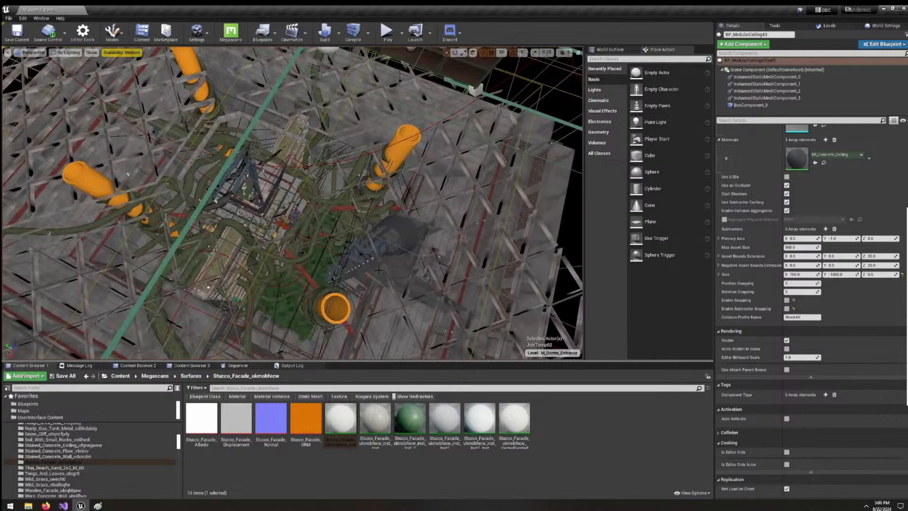
pyautogui.moveTo(317, 269); pyautogui.dragTo(253, 287, button='right')
pyautogui.moveTo(337, 183); pyautogui.dragTo(335, 151, button='right')
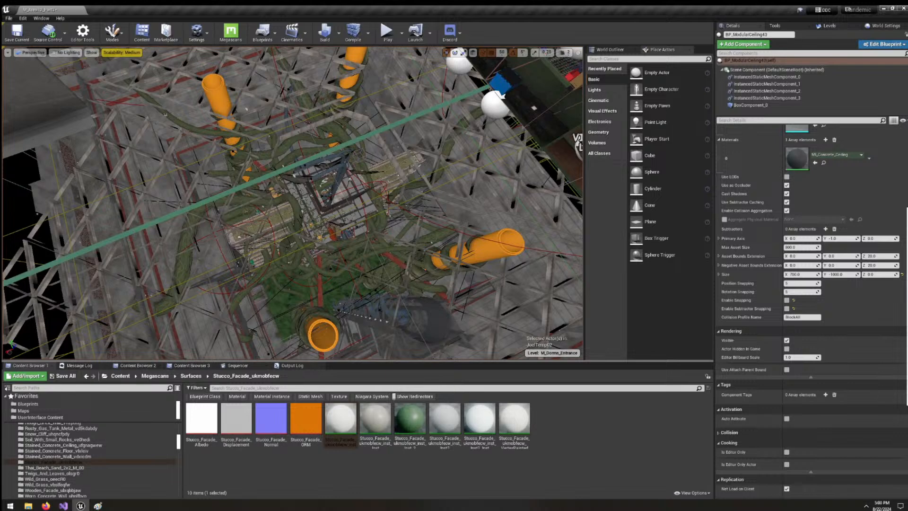
pyautogui.moveTo(388, 195); pyautogui.dragTo(402, 203, button='right')
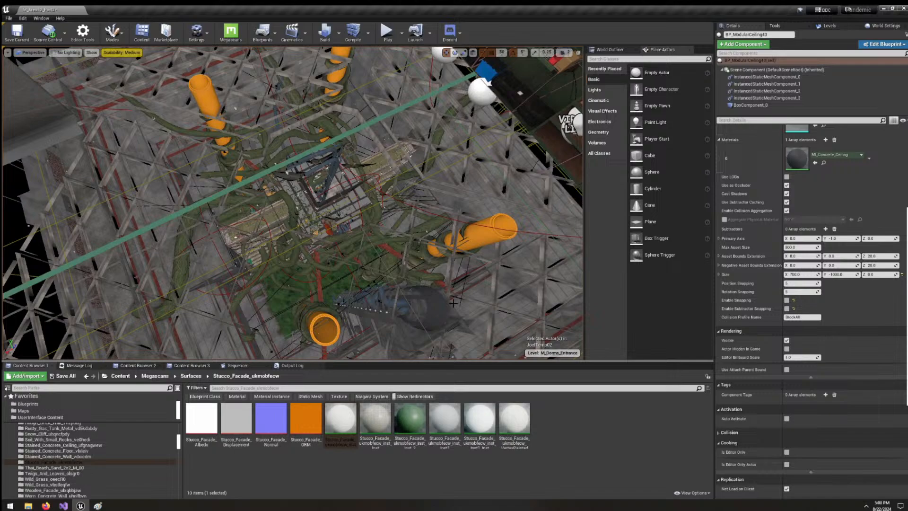
pyautogui.moveTo(417, 273); pyautogui.dragTo(511, 265, button='right')
pyautogui.moveTo(457, 289)
pyautogui.mouseDown(button='right')
pyautogui.moveTo(458, 255)
pyautogui.moveTo(450, 265)
pyautogui.moveTo(457, 289)
pyautogui.mouseUp(button='right')
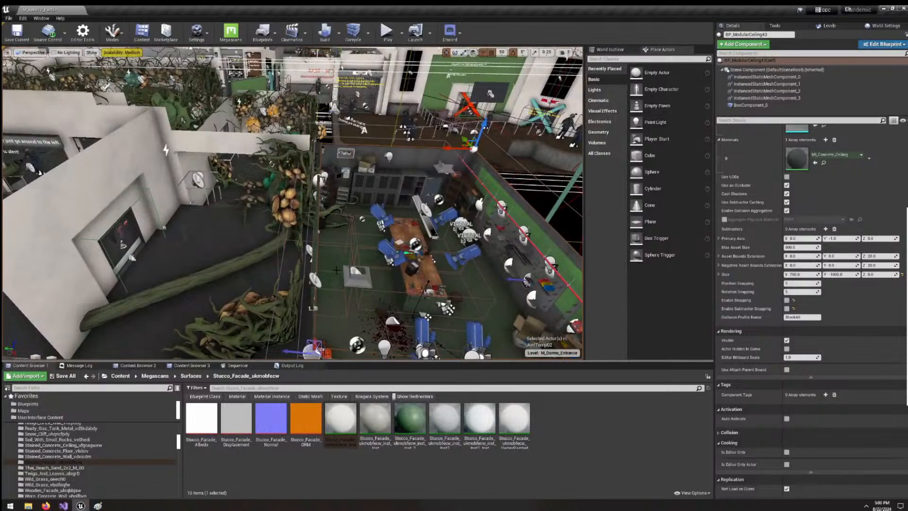
# Examine the blockout checkpoint rooms and the route through the overgrown room to the armory.
pyautogui.moveTo(336, 270); pyautogui.dragTo(93, 260, button='right')
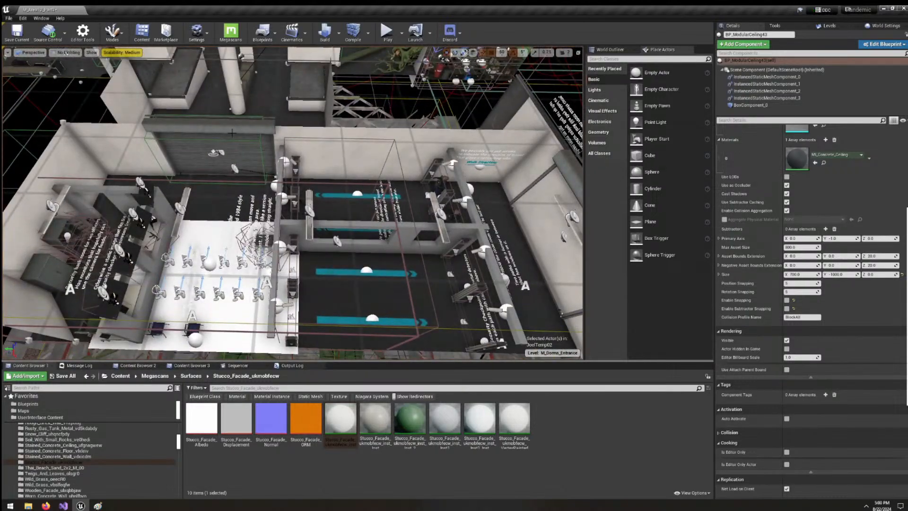
pyautogui.moveTo(232, 133); pyautogui.dragTo(303, 123, button='right')
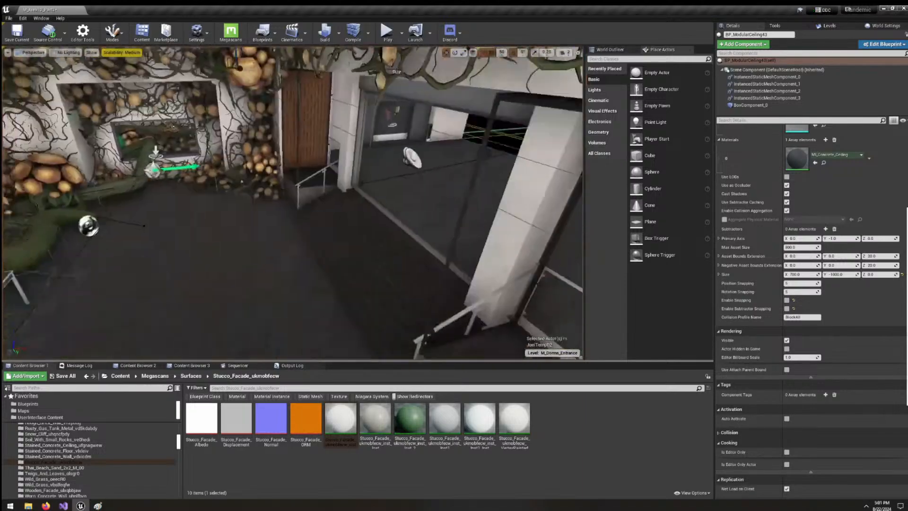
pyautogui.press('w')
pyautogui.moveTo(291, 203); pyautogui.dragTo(298, 251, button='right')
pyautogui.press('w')
pyautogui.press('w')
pyautogui.press('s')
pyautogui.scroll(3, 292, 165)
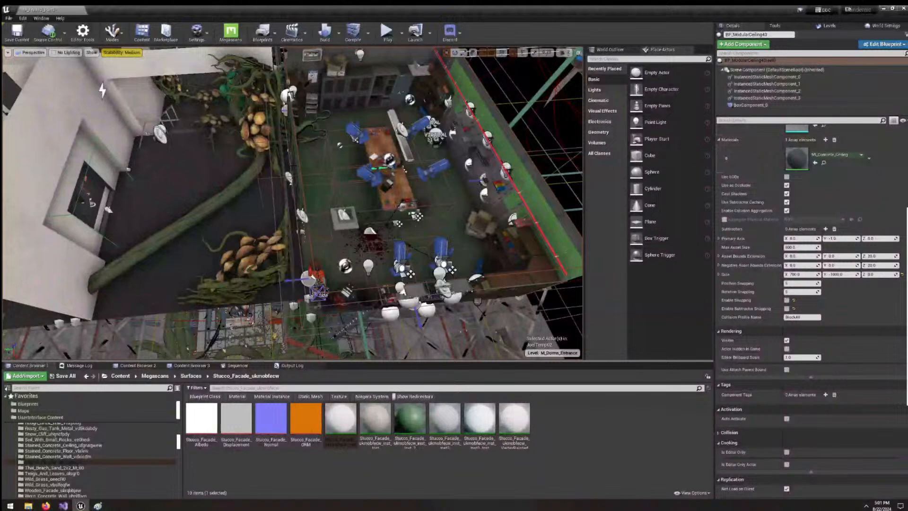
# Examine the armory's footprint and the vine-covered wall with the caged doorway from several angles.
pyautogui.moveTo(268, 178); pyautogui.dragTo(264, 267, button='right')
pyautogui.moveTo(347, 256); pyautogui.dragTo(376, 248, button='right')
pyautogui.moveTo(308, 180); pyautogui.dragTo(294, 113, button='right')
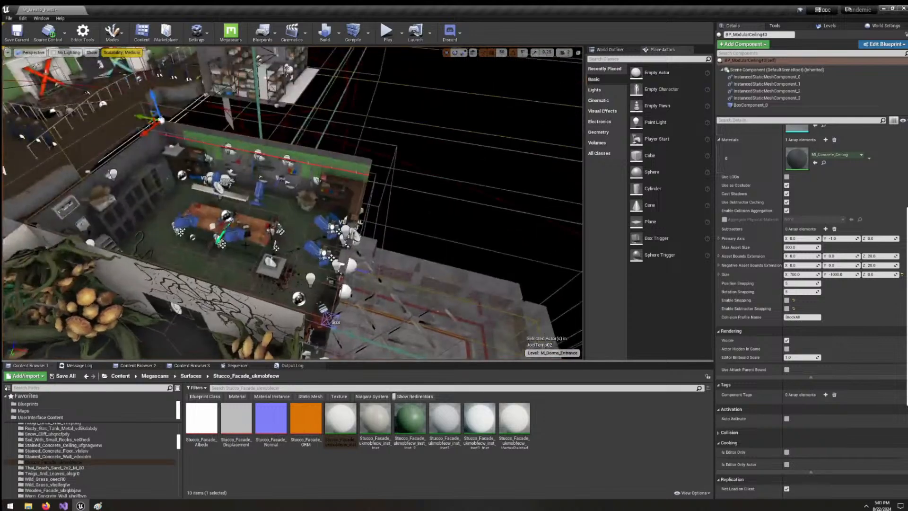
pyautogui.moveTo(233, 175); pyautogui.dragTo(139, 176, button='right')
pyautogui.moveTo(320, 265); pyautogui.dragTo(296, 264, button='right')
pyautogui.moveTo(292, 203); pyautogui.dragTo(324, 213, button='right')
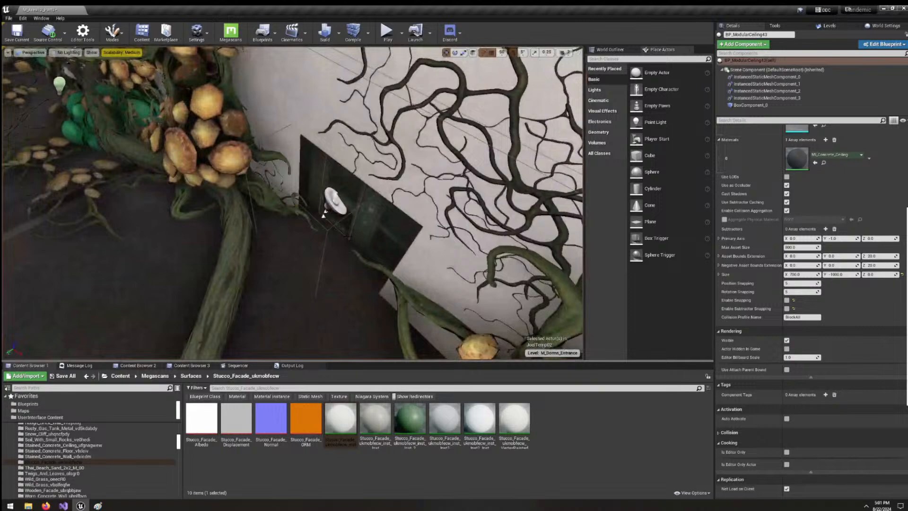
pyautogui.moveTo(331, 294); pyautogui.dragTo(390, 263, button='right')
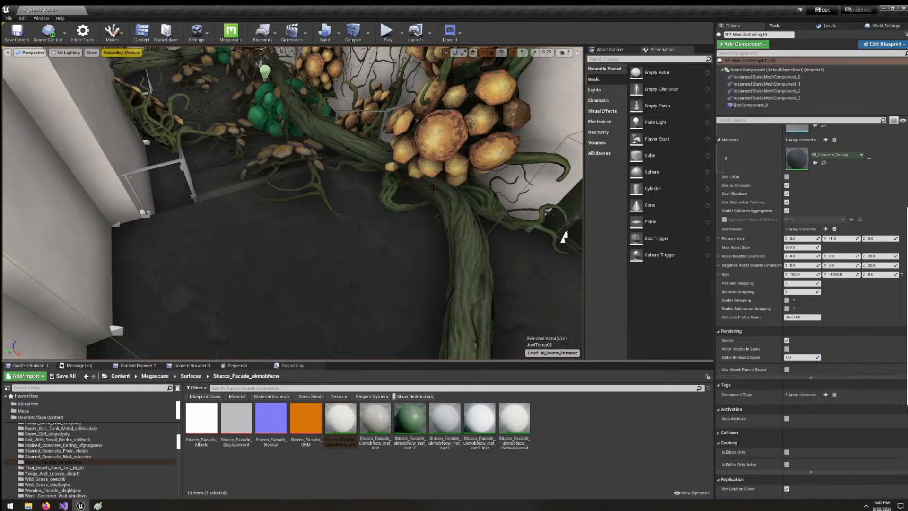
# Examine the overgrown room's floor and windows from above, and review the modular ceiling's mesh and material settings.
pyautogui.moveTo(434, 189); pyautogui.dragTo(429, 224, button='right')
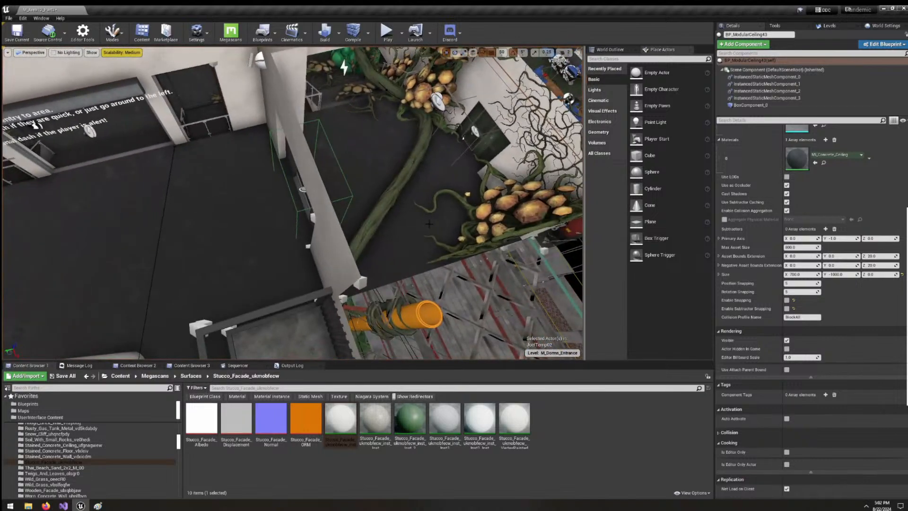
pyautogui.moveTo(290, 234); pyautogui.dragTo(294, 233, button='right')
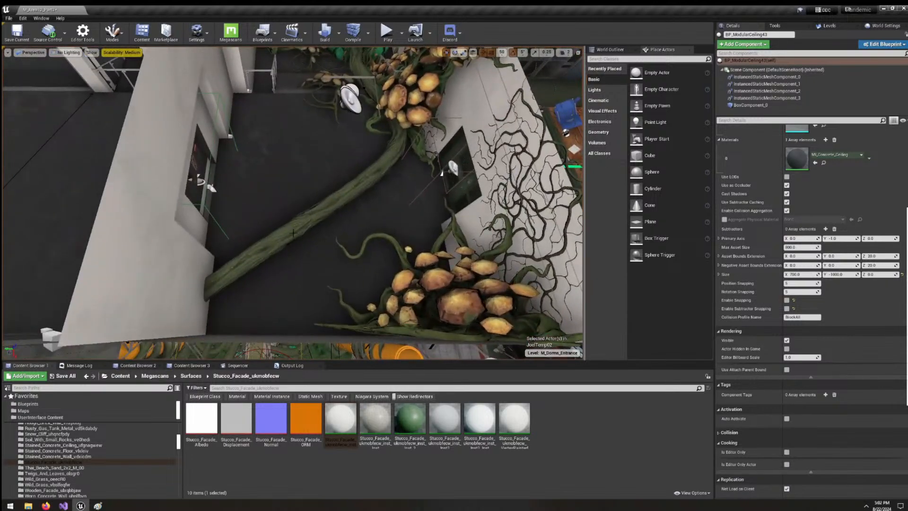
pyautogui.moveTo(278, 217)
pyautogui.mouseDown(button='right')
pyautogui.moveTo(251, 222)
pyautogui.moveTo(288, 214)
pyautogui.mouseUp(button='right')
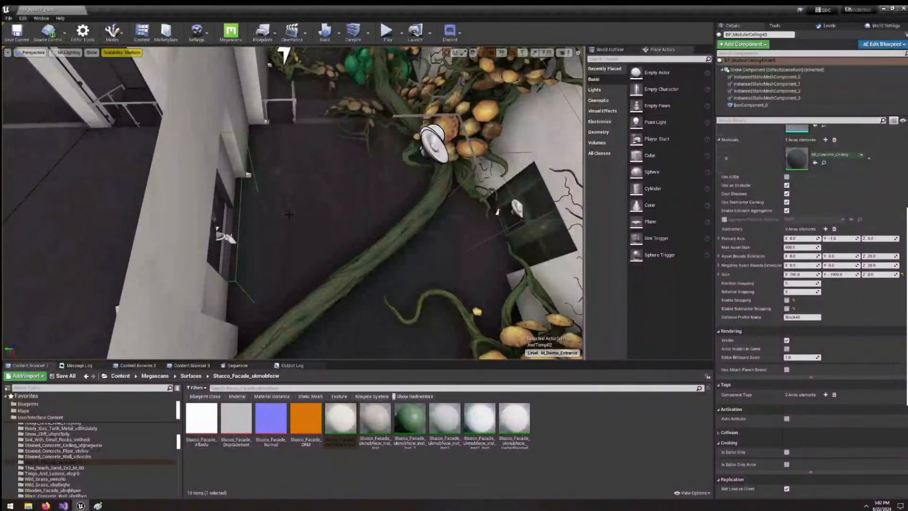
pyautogui.moveTo(289, 214)
pyautogui.mouseDown(button='right')
pyautogui.moveTo(331, 163)
pyautogui.moveTo(294, 137)
pyautogui.moveTo(331, 142)
pyautogui.moveTo(338, 128)
pyautogui.moveTo(342, 147)
pyautogui.moveTo(326, 135)
pyautogui.moveTo(333, 114)
pyautogui.mouseUp(button='right')
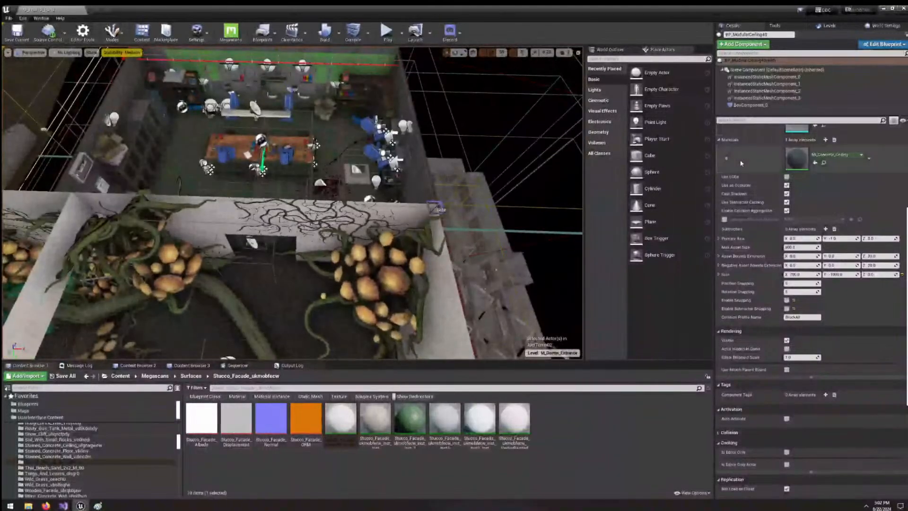
pyautogui.scroll(2, 797, 217)
pyautogui.scroll(3, 797, 219)
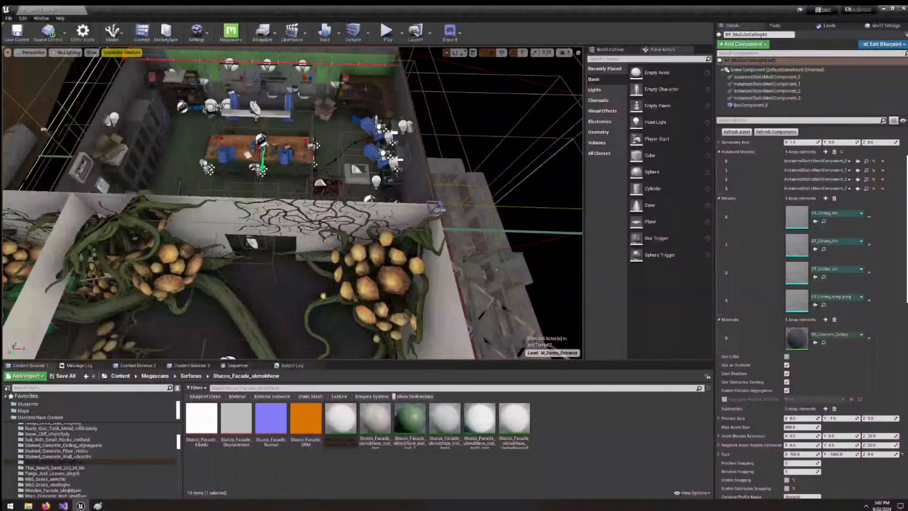
# Inspect the sightline from the overgrown room through the caged doorway to the armory's workbench.
pyautogui.press('w')
pyautogui.moveTo(222, 296)
pyautogui.mouseDown(button='right')
pyautogui.moveTo(236, 326)
pyautogui.moveTo(222, 296)
pyautogui.mouseUp(button='right')
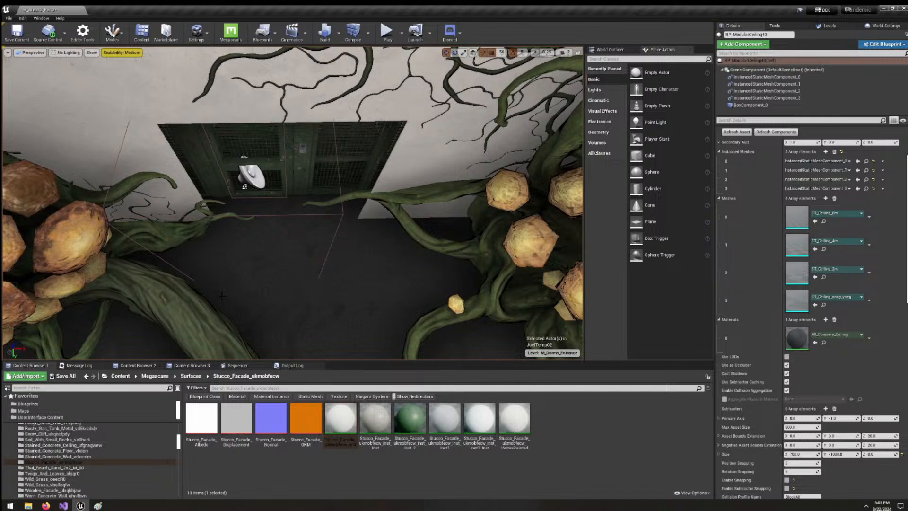
pyautogui.press('w')
pyautogui.moveTo(222, 295)
pyautogui.mouseDown(button='right')
pyautogui.moveTo(225, 303)
pyautogui.moveTo(227, 284)
pyautogui.moveTo(246, 279)
pyautogui.moveTo(232, 284)
pyautogui.mouseUp(button='right')
pyautogui.press('a')
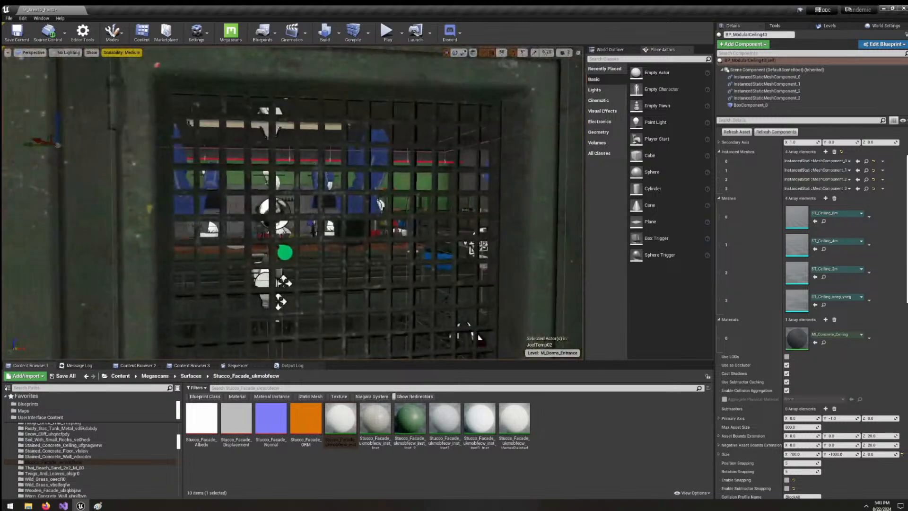
pyautogui.press('w')
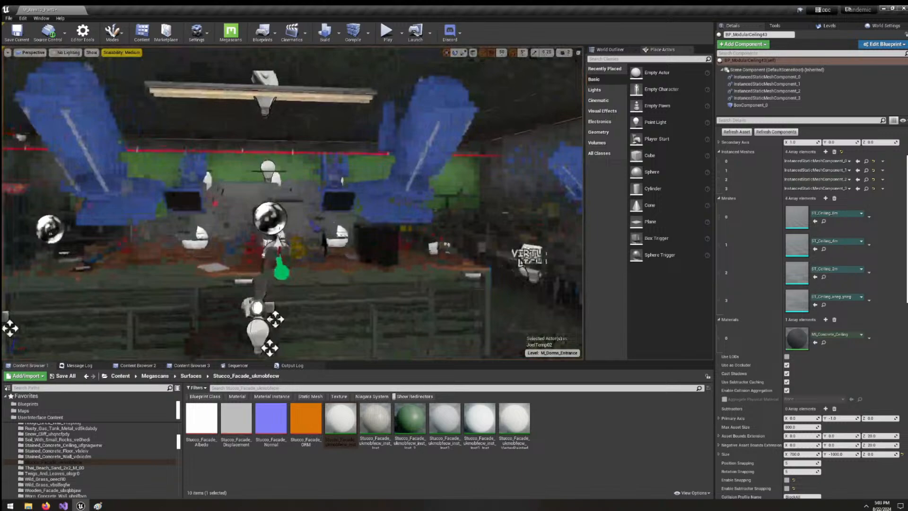
# Examine the caged doorway and its surrounding vines from the overgrown room, first at a distance and up close.
pyautogui.moveTo(232, 284); pyautogui.dragTo(173, 306, button='right')
pyautogui.press('s')
pyautogui.press('w')
pyautogui.press('s')
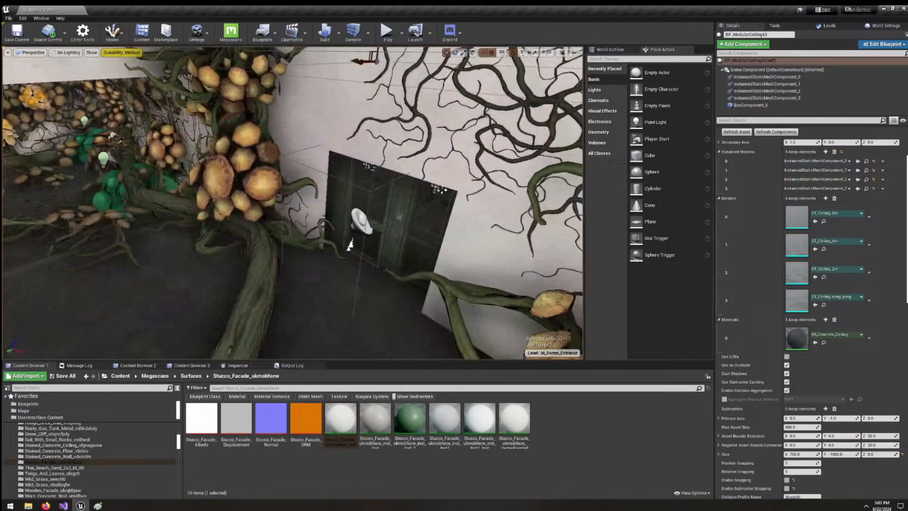
pyautogui.moveTo(362, 209); pyautogui.dragTo(327, 223, button='right')
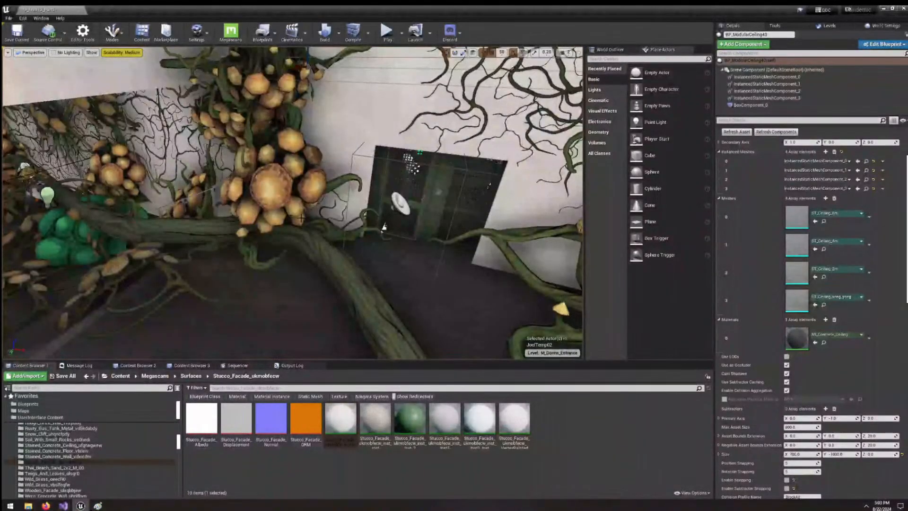
pyautogui.moveTo(301, 217); pyautogui.dragTo(422, 195, button='right')
pyautogui.press('w')
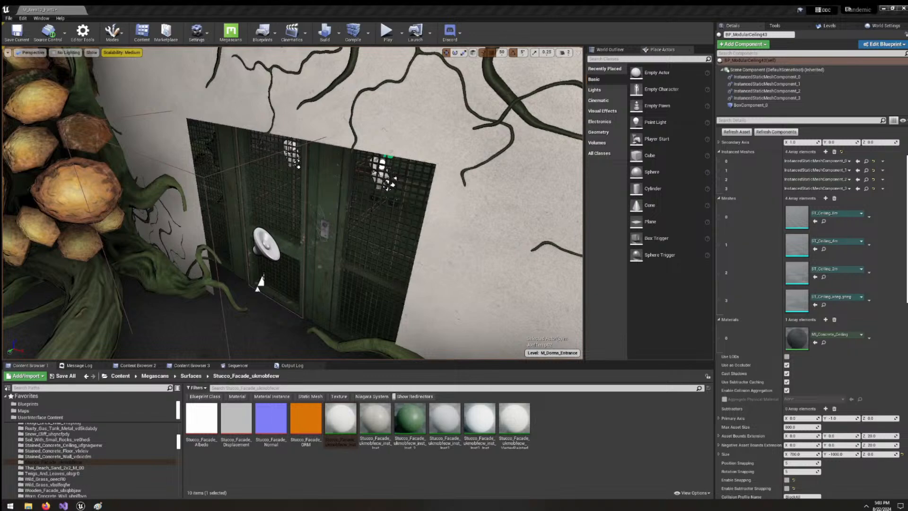
pyautogui.moveTo(475, 307); pyautogui.dragTo(521, 341, button='right')
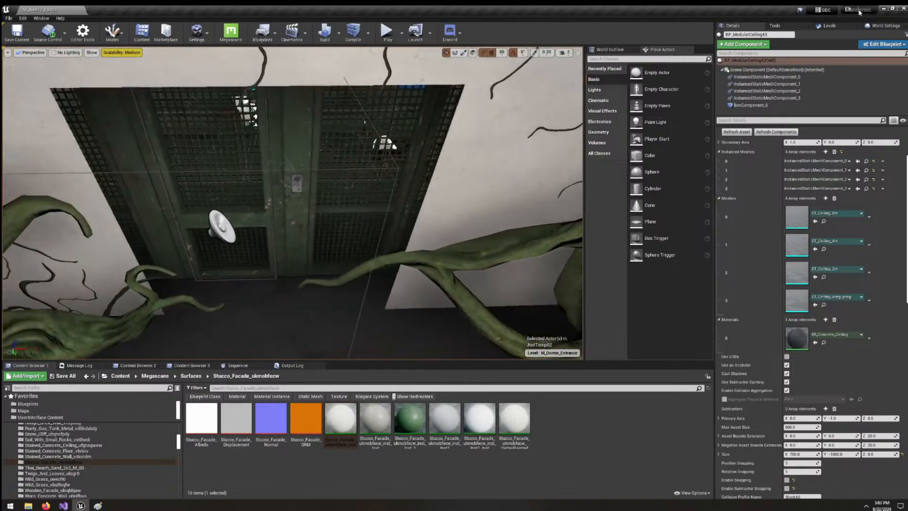
# Show the list of levels and open the available actions for the temporary level.
pyautogui.click(829, 26)
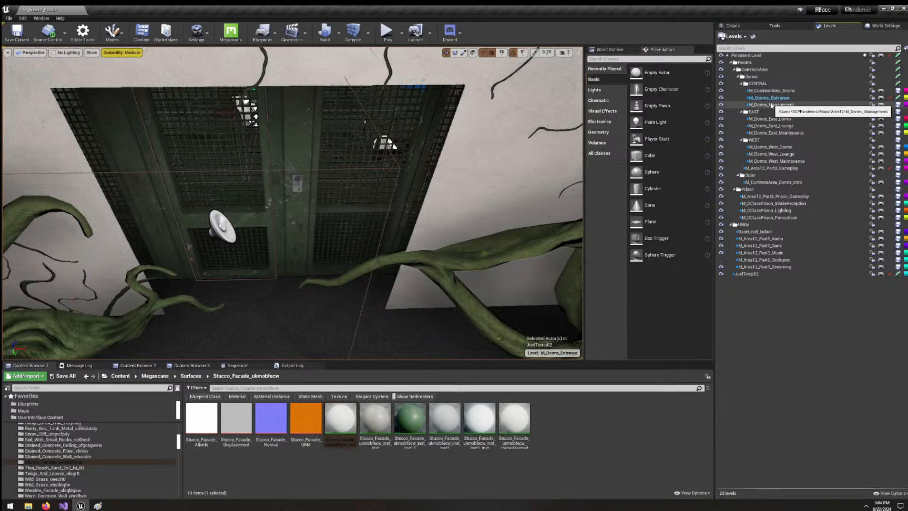
pyautogui.click(487, 217)
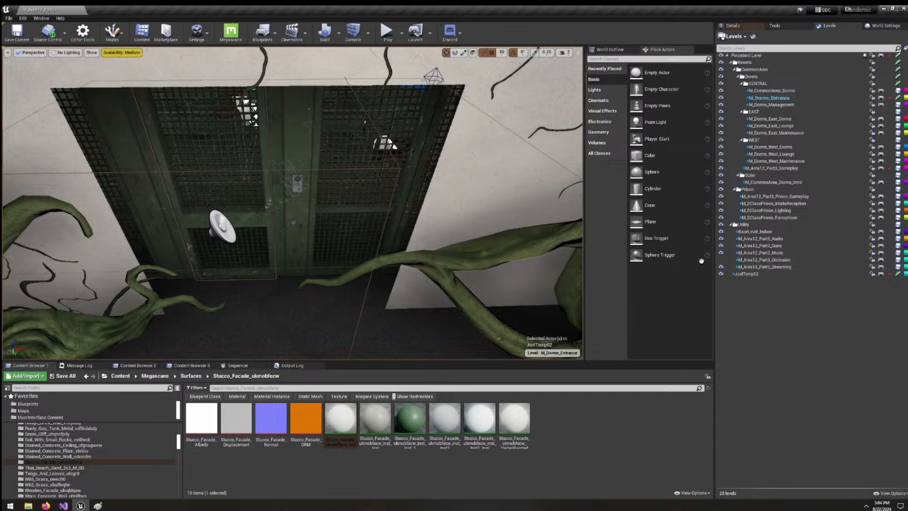
pyautogui.rightClick(758, 275)
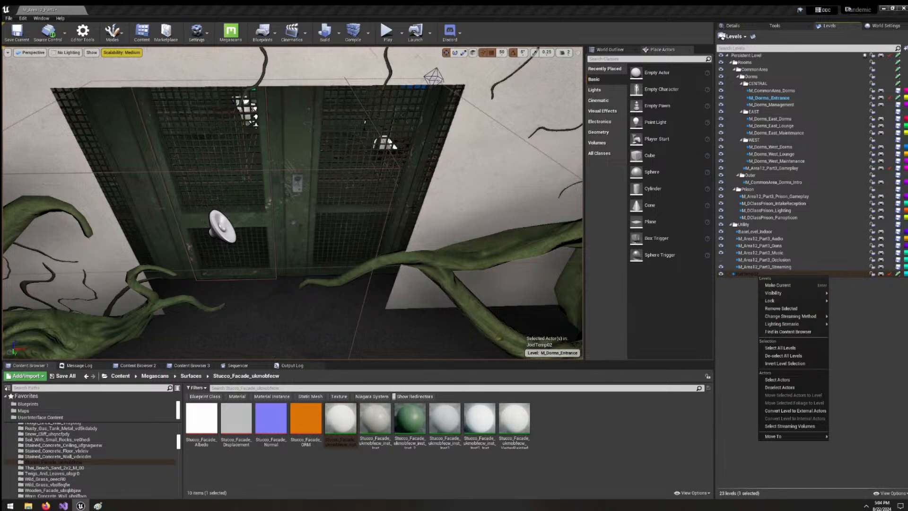
# Examine the approach to the caged doorway between the vine clusters and along the large root on the floor.
pyautogui.press('s')
pyautogui.moveTo(331, 203); pyautogui.dragTo(345, 158, button='right')
pyautogui.press('w')
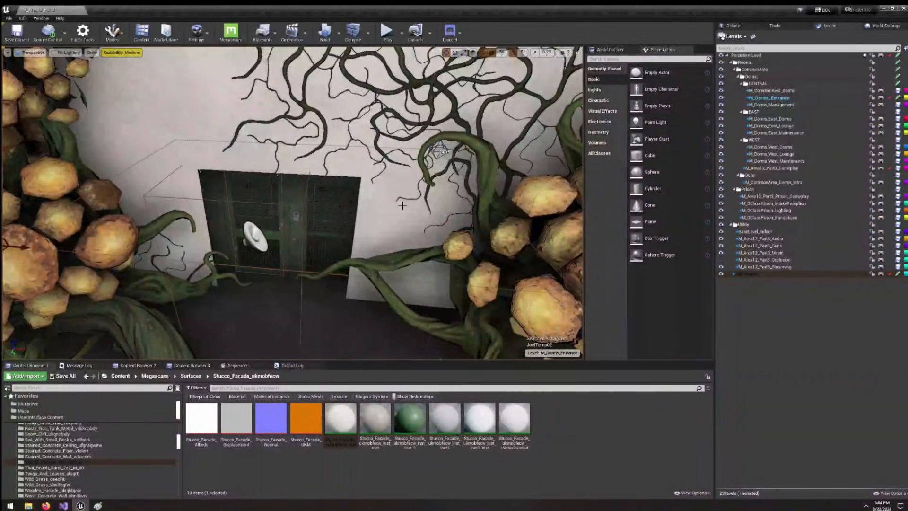
pyautogui.moveTo(403, 206)
pyautogui.mouseDown(button='right')
pyautogui.moveTo(409, 180)
pyautogui.moveTo(397, 201)
pyautogui.mouseUp(button='right')
pyautogui.press('a')
pyautogui.press('d')
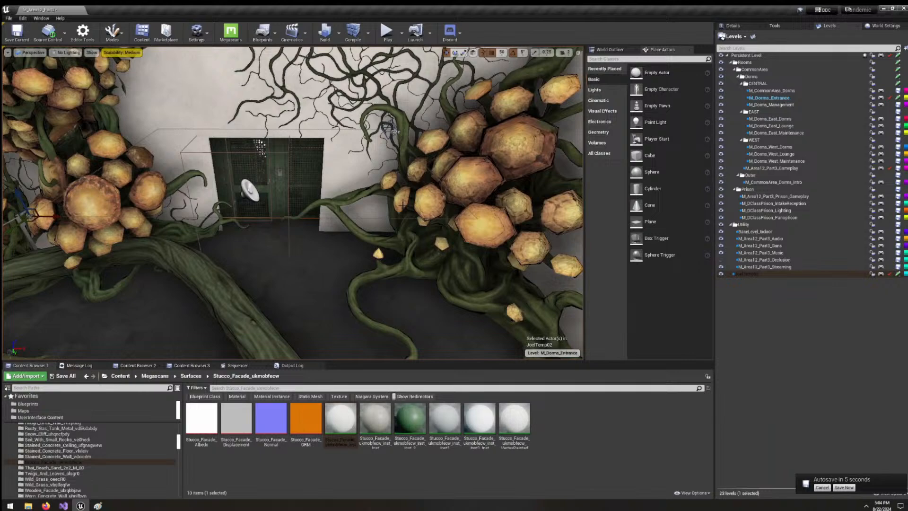
pyautogui.moveTo(347, 212); pyautogui.dragTo(328, 193, button='right')
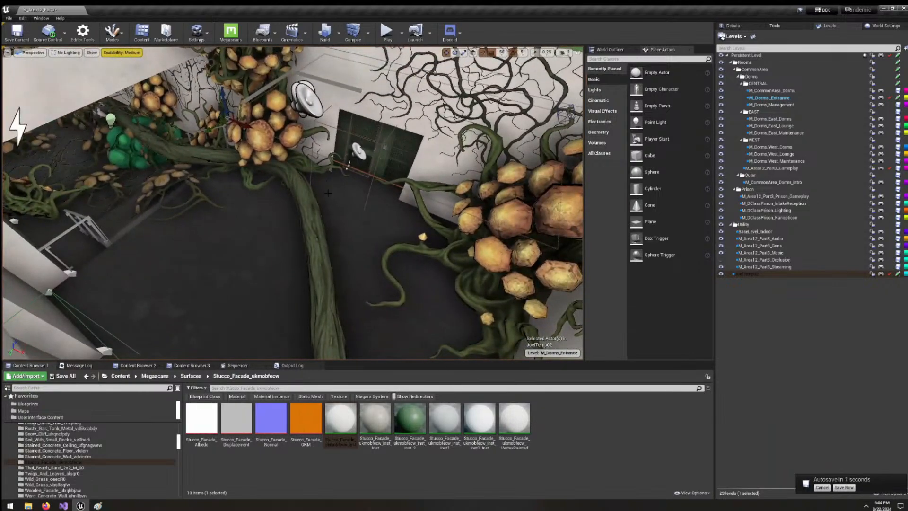
pyautogui.moveTo(317, 239); pyautogui.dragTo(338, 270, button='right')
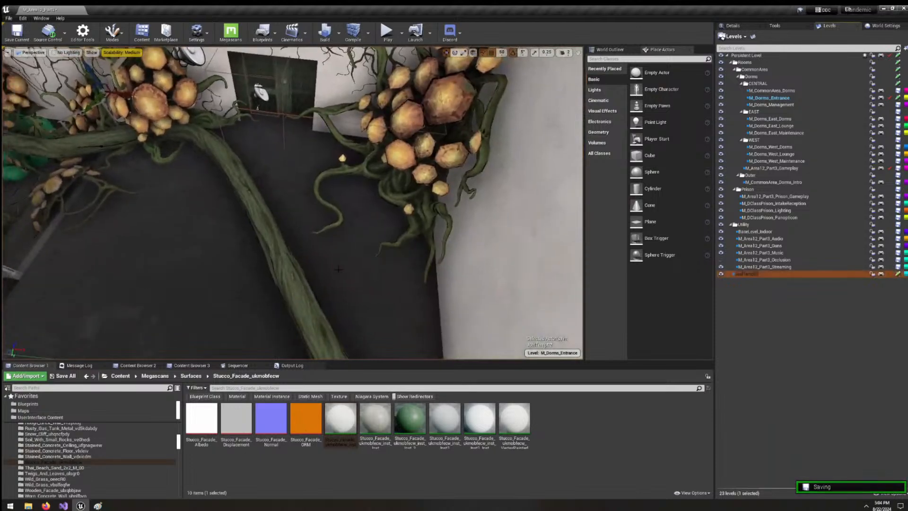
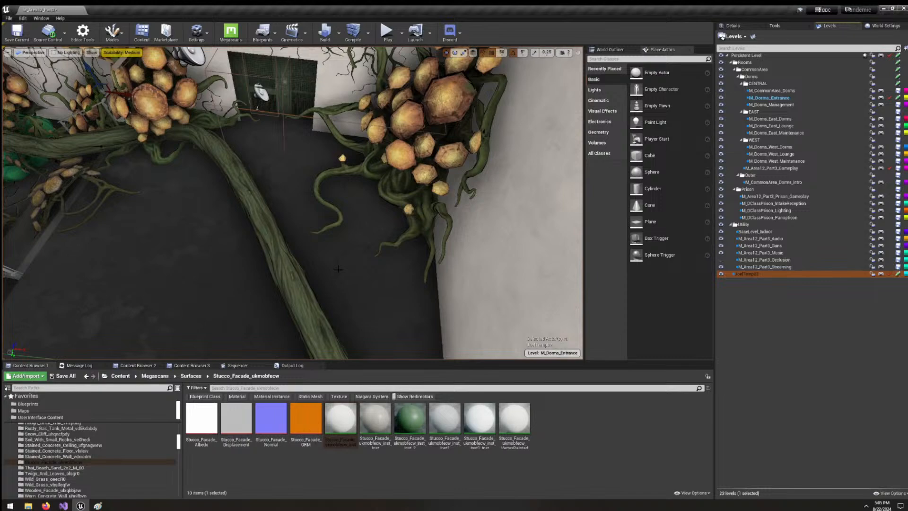
# Select all actors of the temporary level, change the position grid snap size, and shift the whole armory slightly along its front wall.
pyautogui.moveTo(324, 269); pyautogui.dragTo(265, 279, button='right')
pyautogui.press('s')
pyautogui.press('w')
pyautogui.press('w')
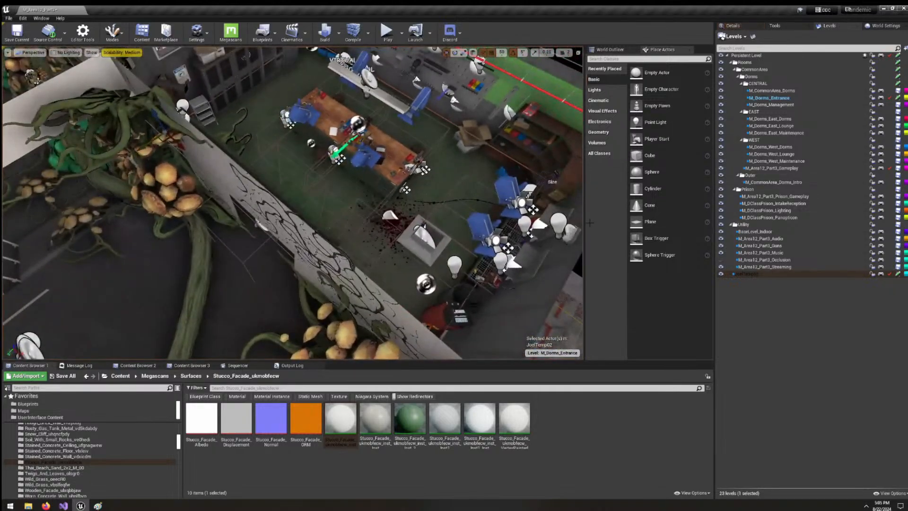
pyautogui.rightClick(752, 274)
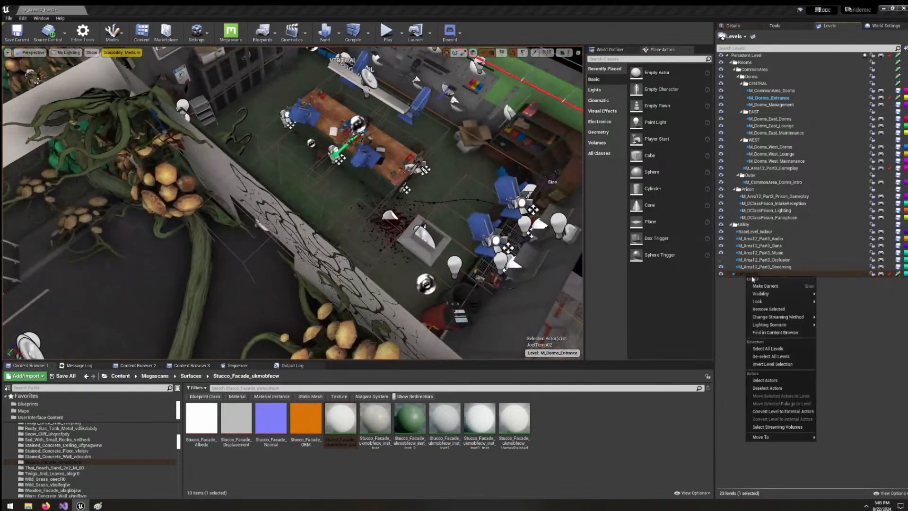
pyautogui.click(784, 380)
pyautogui.moveTo(294, 227); pyautogui.dragTo(310, 208, button='right')
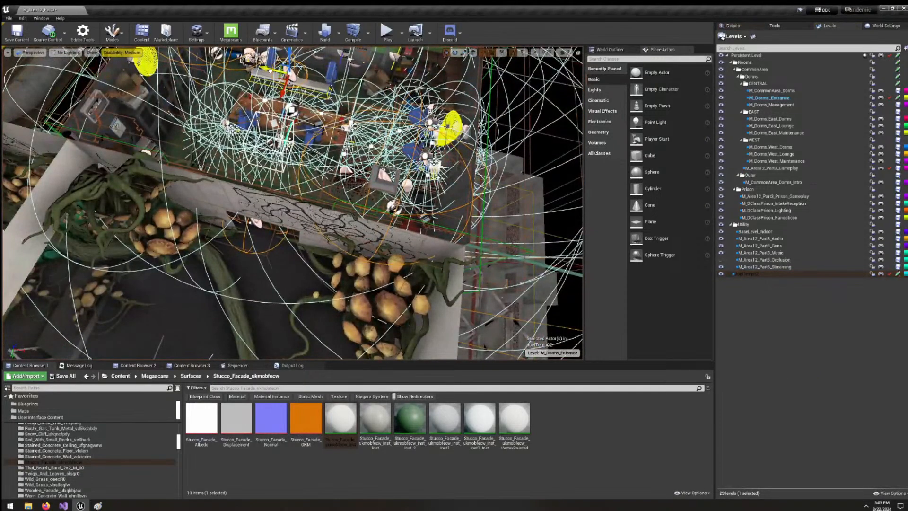
pyautogui.moveTo(265, 69)
pyautogui.mouseDown()
pyautogui.moveTo(277, 74)
pyautogui.moveTo(253, 70)
pyautogui.mouseUp()
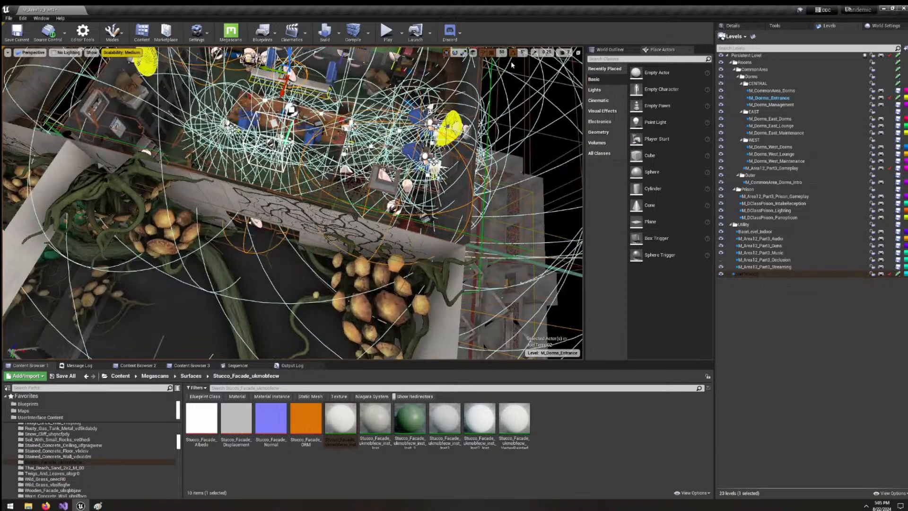
pyautogui.click(501, 53)
pyautogui.click(508, 78)
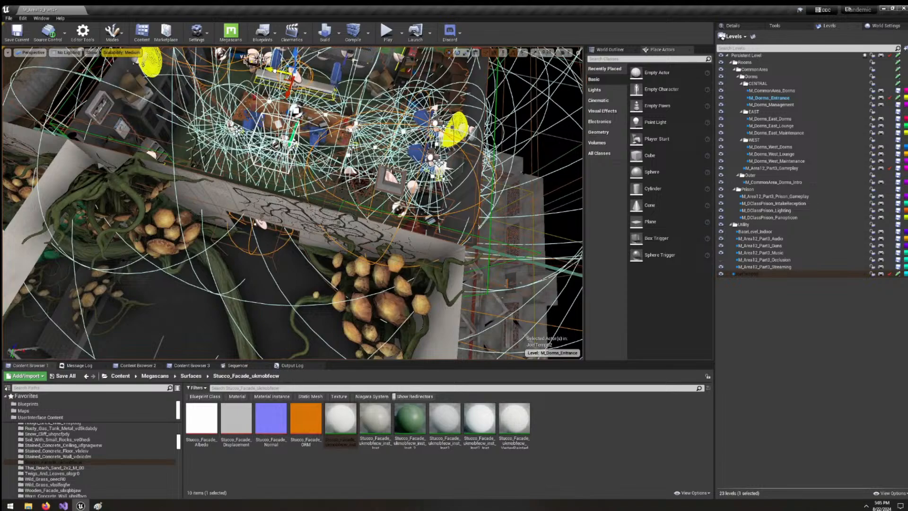
# Examine the caged doorway in the white wall from up close, from between the vine clusters, and from above the room.
pyautogui.moveTo(267, 88); pyautogui.dragTo(268, 124, button='right')
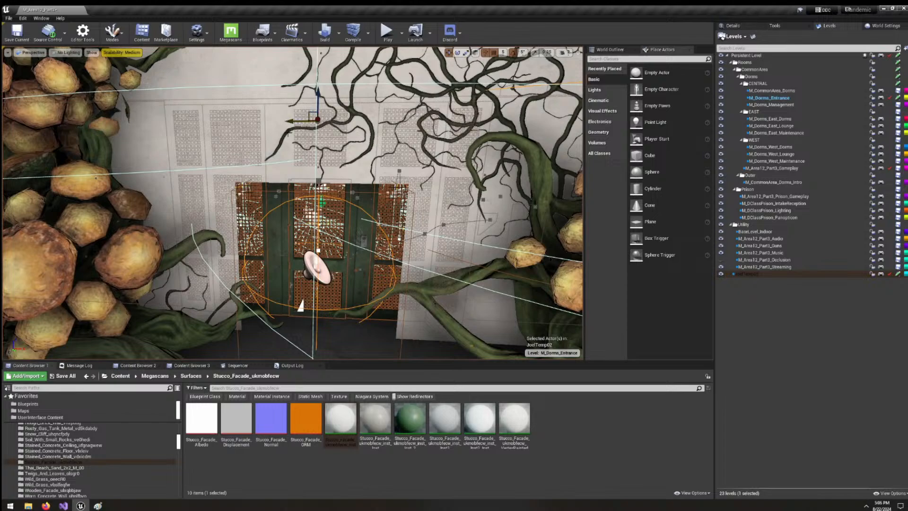
pyautogui.press('s')
pyautogui.moveTo(288, 133)
pyautogui.mouseDown(button='right')
pyautogui.moveTo(279, 148)
pyautogui.moveTo(274, 141)
pyautogui.moveTo(276, 156)
pyautogui.moveTo(283, 151)
pyautogui.mouseUp(button='right')
pyautogui.press('s')
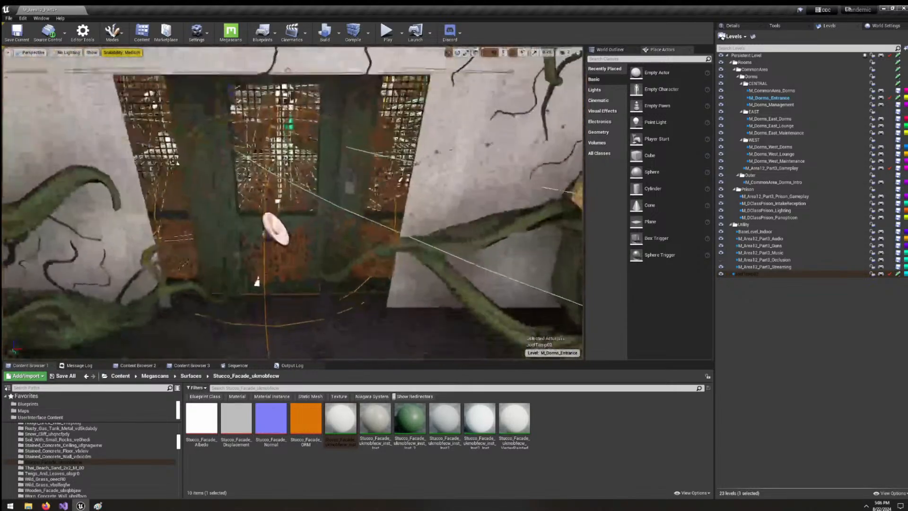
pyautogui.click(473, 284)
pyautogui.press('s')
pyautogui.moveTo(473, 283)
pyautogui.mouseDown(button='right')
pyautogui.moveTo(465, 271)
pyautogui.moveTo(484, 277)
pyautogui.mouseUp(button='right')
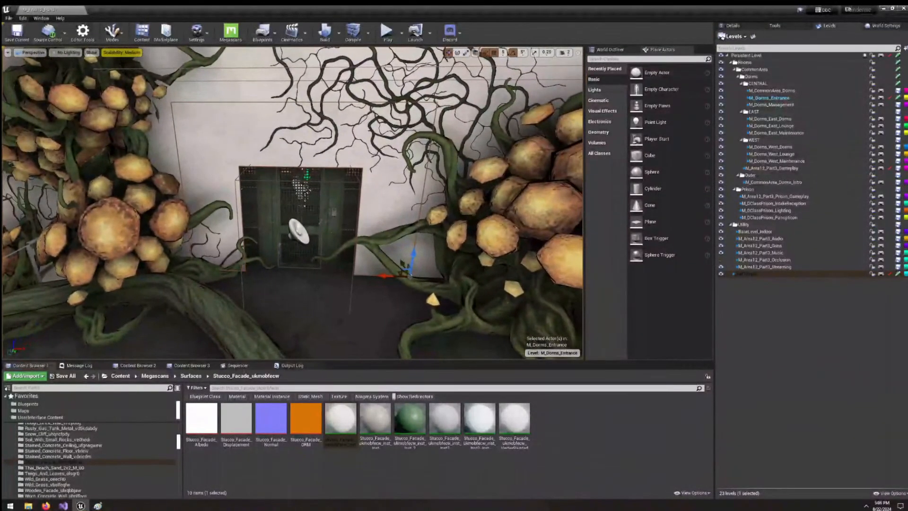
pyautogui.press('w')
pyautogui.moveTo(443, 215); pyautogui.dragTo(451, 208, button='right')
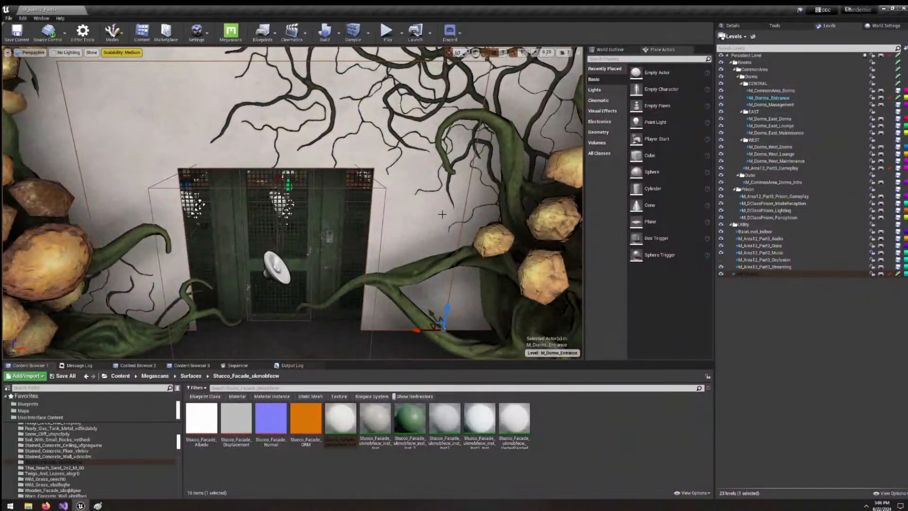
pyautogui.moveTo(427, 219); pyautogui.dragTo(377, 240, button='right')
pyautogui.press('s')
pyautogui.press('w')
pyautogui.press('a')
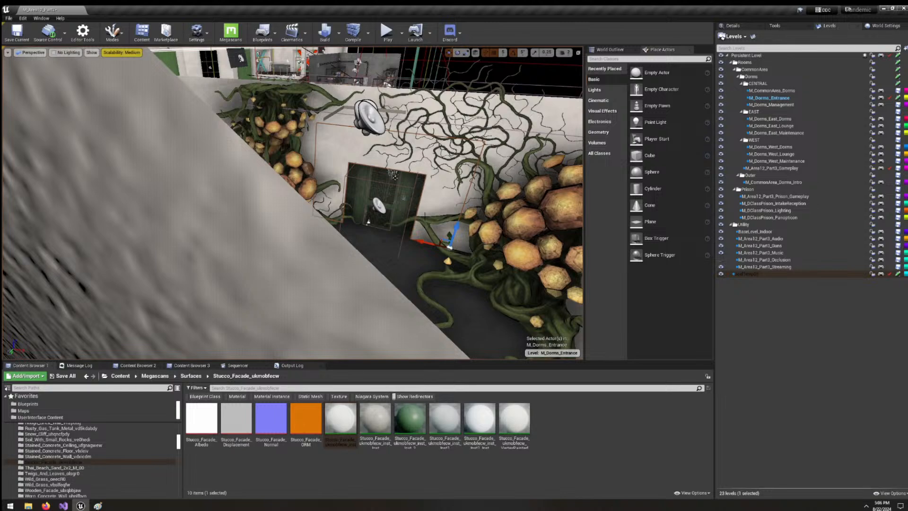
# Place a cube on the open hall floor outside the gate and drop it onto the ground.
pyautogui.moveTo(336, 204)
pyautogui.mouseDown(button='right')
pyautogui.moveTo(317, 204)
pyautogui.moveTo(256, 237)
pyautogui.moveTo(222, 227)
pyautogui.moveTo(349, 201)
pyautogui.mouseUp(button='right')
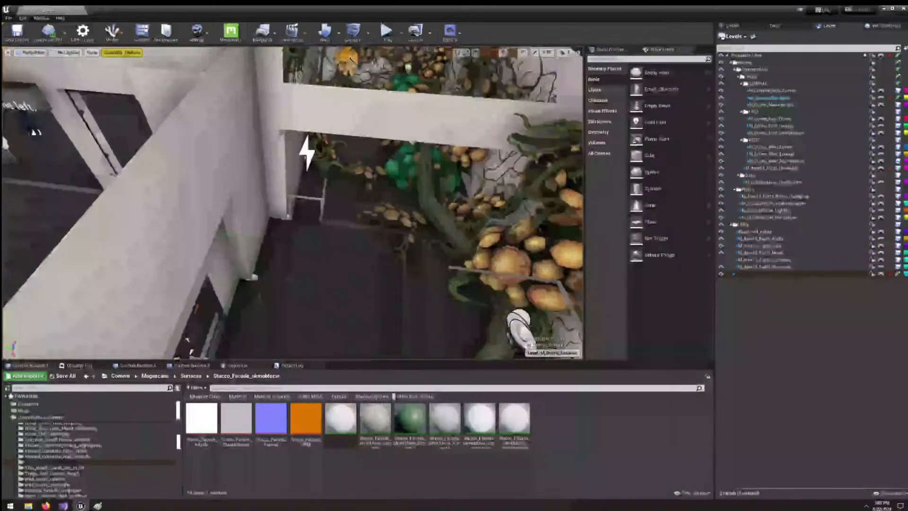
pyautogui.moveTo(349, 201); pyautogui.dragTo(303, 195, button='right')
pyautogui.click(733, 26)
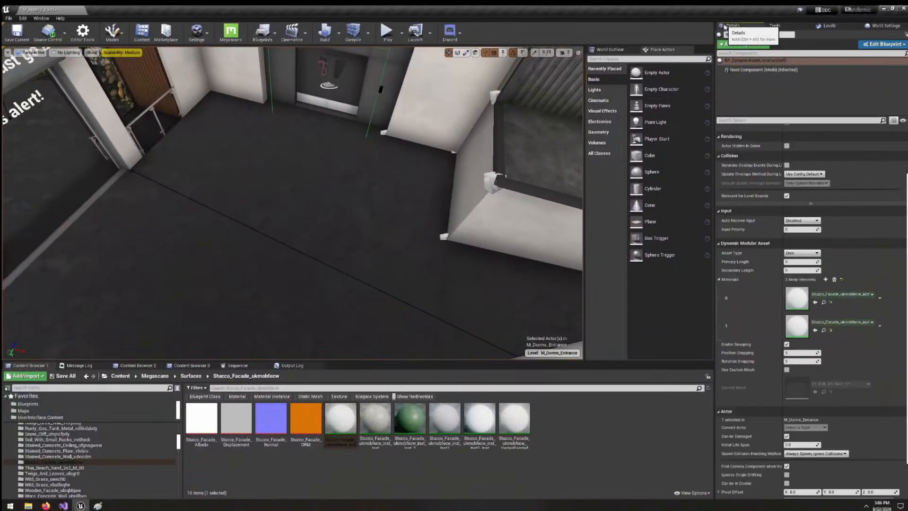
pyautogui.click(829, 26)
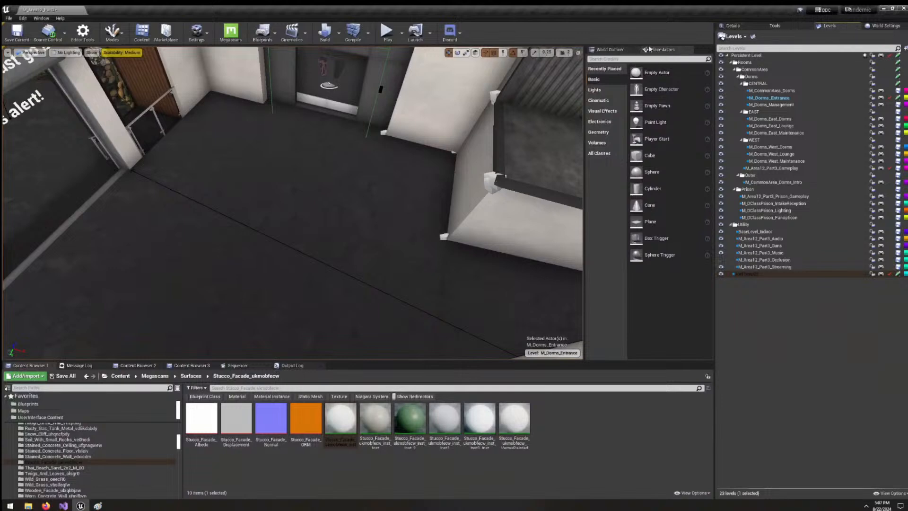
pyautogui.moveTo(655, 155); pyautogui.dragTo(390, 220)
pyautogui.press('e')
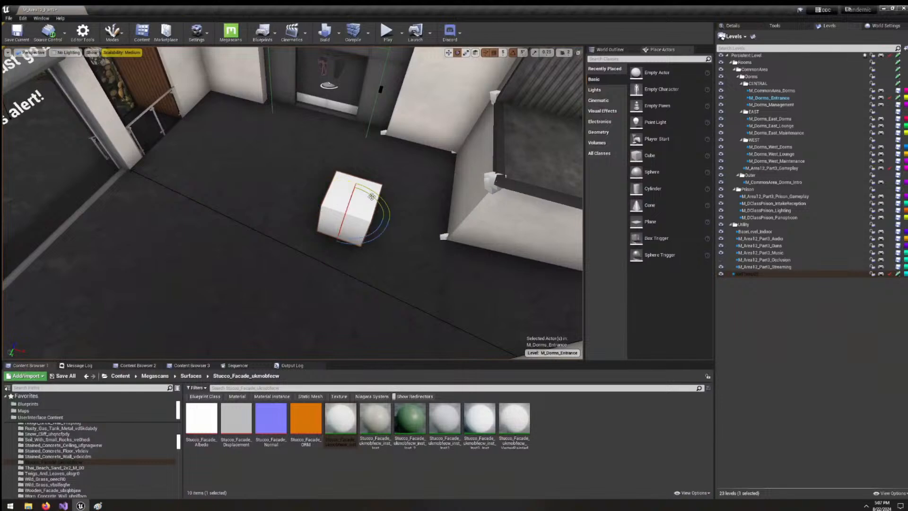
pyautogui.press('End')
# Stretch the cube into a long block and move it against the round pillar at the end of the planters.
pyautogui.moveTo(351, 192); pyautogui.dragTo(336, 213, button='right')
pyautogui.press('w')
pyautogui.moveTo(395, 227); pyautogui.dragTo(289, 177)
pyautogui.press('r')
pyautogui.moveTo(288, 177); pyautogui.dragTo(203, 258, button='right')
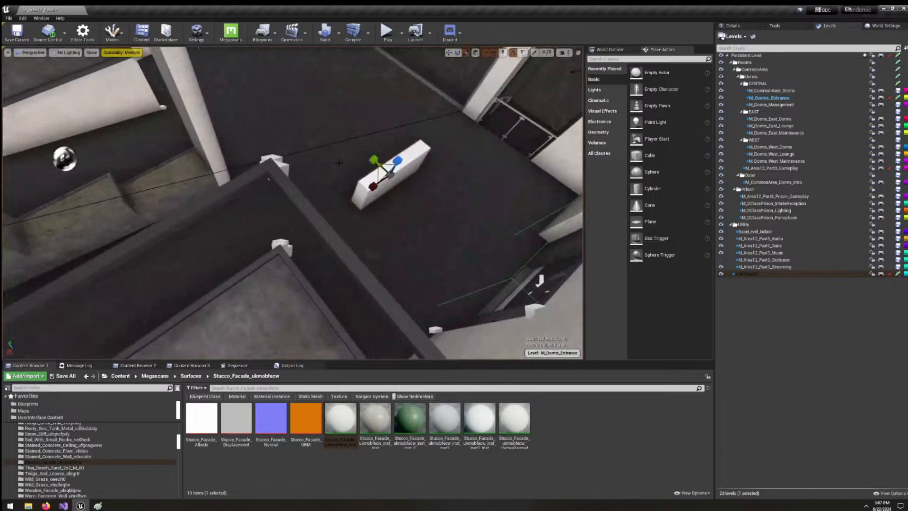
pyautogui.press('w')
pyautogui.moveTo(379, 165); pyautogui.dragTo(241, 155)
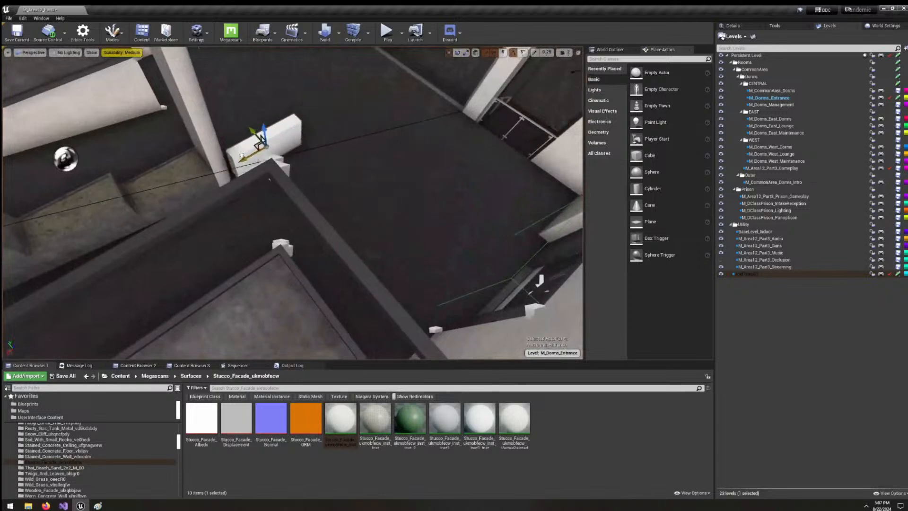
pyautogui.moveTo(250, 142); pyautogui.dragTo(127, 125, button='right')
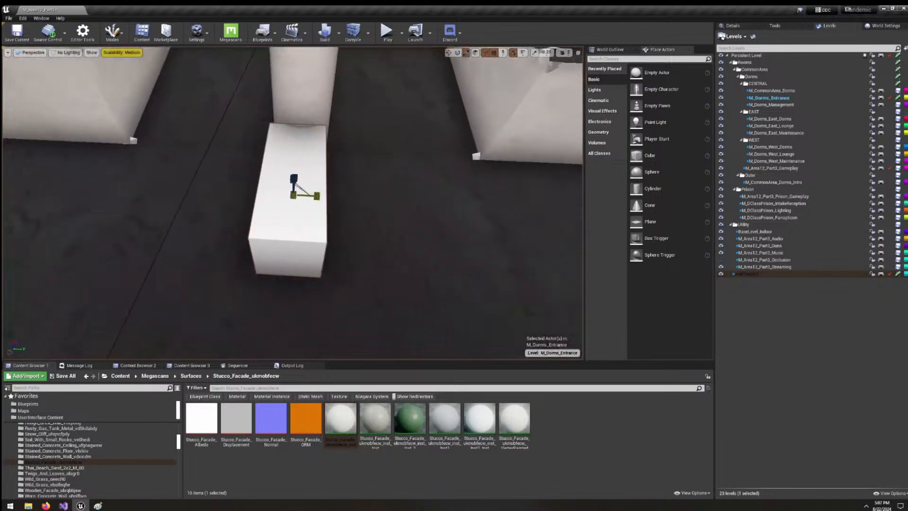
# Refine the block's proportions so it forms a low, waist-high cover piece extending from the round pillar.
pyautogui.moveTo(292, 203); pyautogui.dragTo(237, 182, button='right')
pyautogui.click(298, 175)
pyautogui.moveTo(301, 192); pyautogui.dragTo(379, 164, button='right')
pyautogui.click(301, 192)
pyautogui.click(321, 189)
pyautogui.press('w')
pyautogui.press('s')
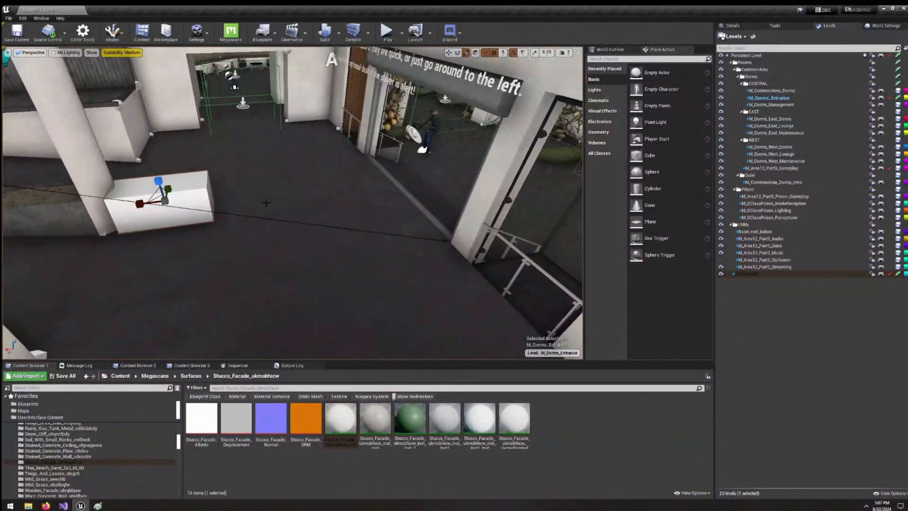
pyautogui.moveTo(273, 202); pyautogui.dragTo(213, 175, button='right')
pyautogui.press('w')
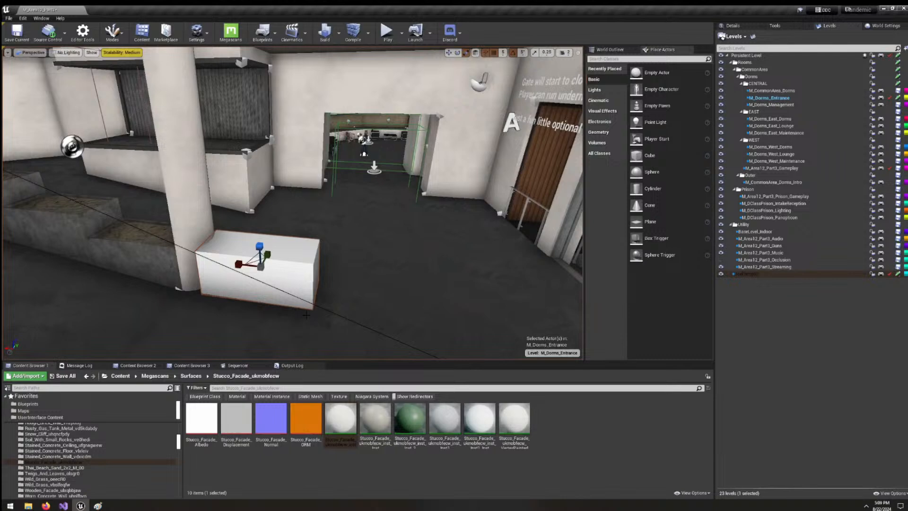
# Try to enlarge the soil planter beside the round pillar by scaling it along several axes.
pyautogui.moveTo(306, 315); pyautogui.dragTo(338, 223, button='right')
pyautogui.moveTo(385, 263)
pyautogui.mouseDown(button='right')
pyautogui.moveTo(454, 262)
pyautogui.moveTo(398, 263)
pyautogui.mouseUp(button='right')
pyautogui.click(173, 156)
pyautogui.moveTo(173, 156); pyautogui.dragTo(151, 156, button='right')
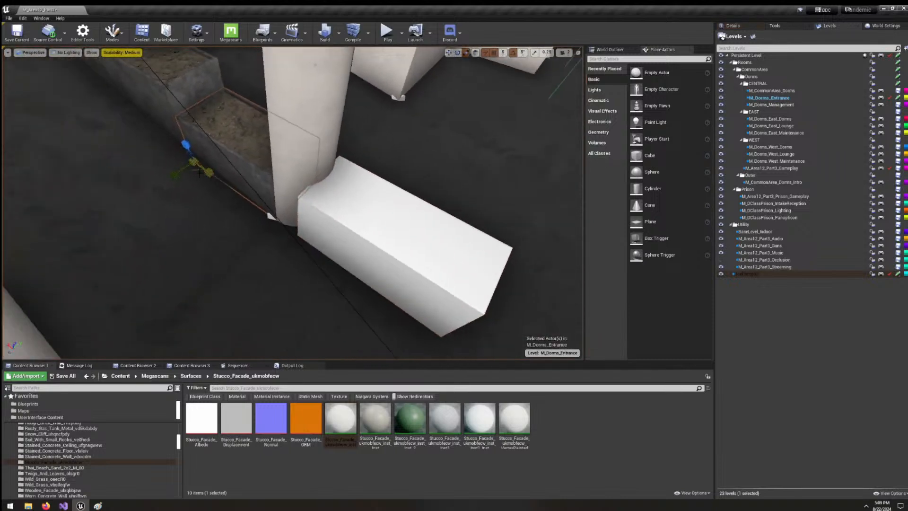
pyautogui.moveTo(179, 178); pyautogui.dragTo(165, 186)
pyautogui.moveTo(180, 179); pyautogui.dragTo(67, 182, button='right')
pyautogui.moveTo(405, 230)
pyautogui.mouseDown(button='right')
pyautogui.moveTo(445, 230)
pyautogui.moveTo(405, 230)
pyautogui.mouseUp(button='right')
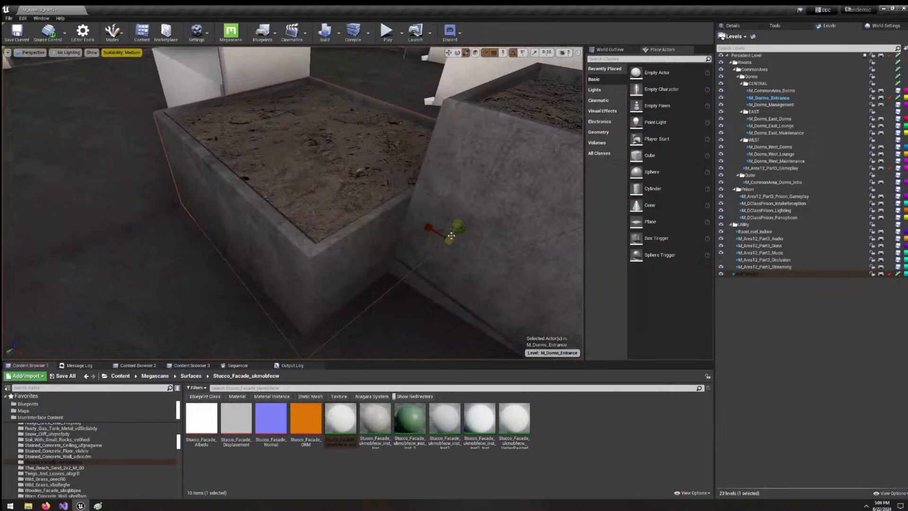
pyautogui.moveTo(457, 222); pyautogui.dragTo(429, 218)
pyautogui.moveTo(429, 218); pyautogui.dragTo(388, 158, button='right')
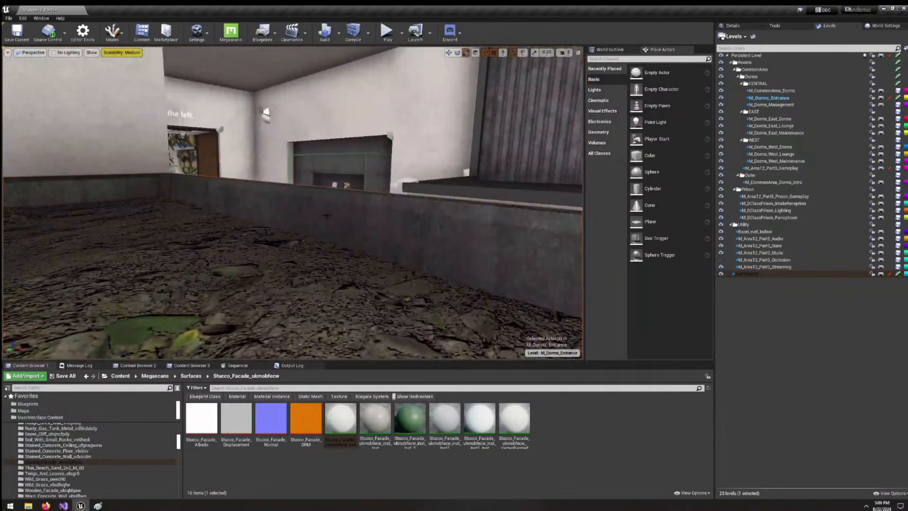
pyautogui.moveTo(321, 218); pyautogui.dragTo(247, 209, button='right')
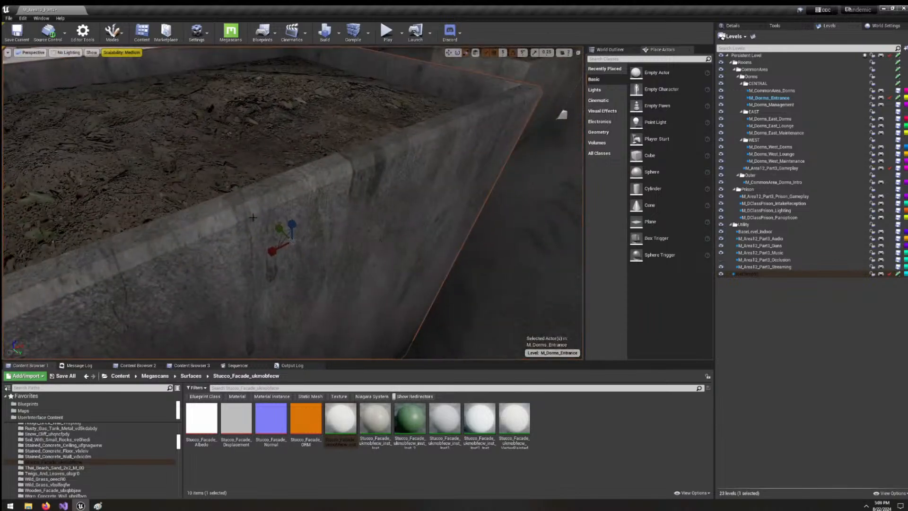
# Undo the scale changes made to the soil planter beside the pillar.
pyautogui.hotkey('ctrl', 'z')
pyautogui.hotkey('ctrl', 'z')
pyautogui.hotkey('ctrl', 'z')
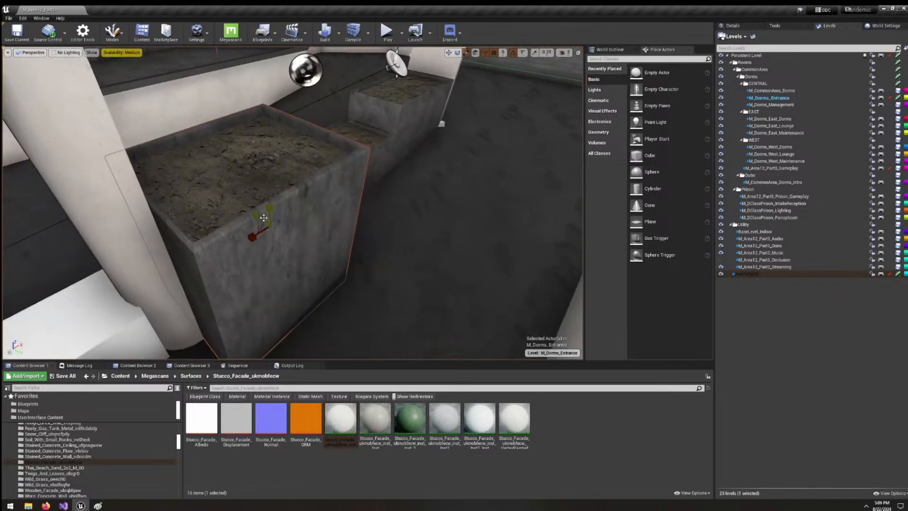
pyautogui.hotkey('ctrl', 'z')
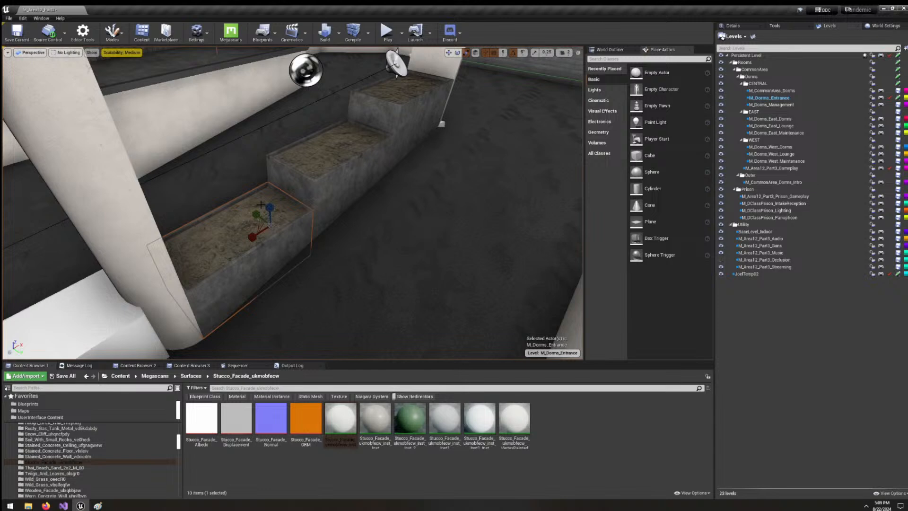
# Move the long white block away from the round pillar so it stands free on the hall floor.
pyautogui.moveTo(260, 205); pyautogui.dragTo(306, 256, button='right')
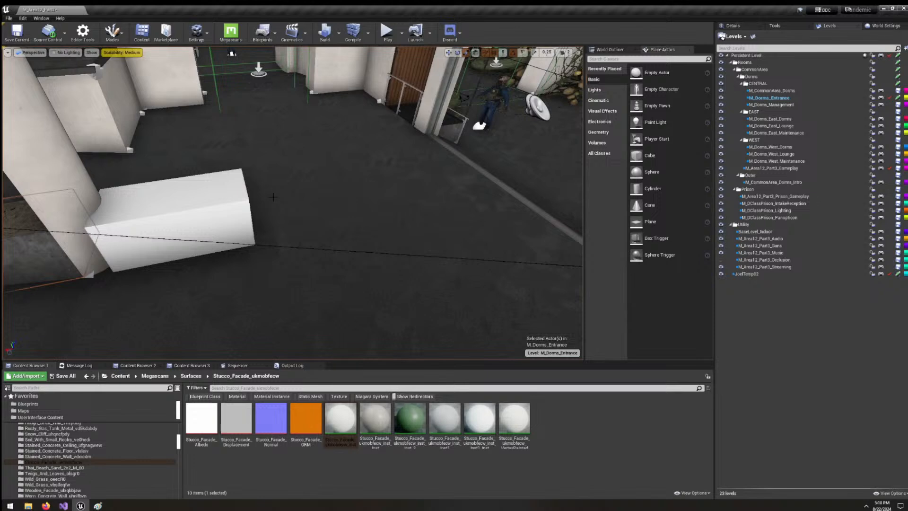
pyautogui.moveTo(272, 197); pyautogui.dragTo(301, 212, button='right')
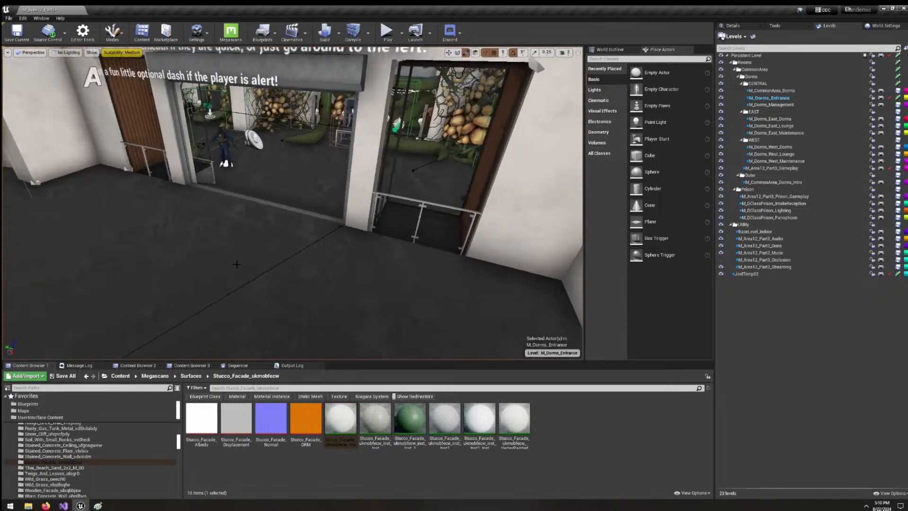
pyautogui.moveTo(237, 265); pyautogui.dragTo(240, 208, button='right')
pyautogui.moveTo(259, 174); pyautogui.dragTo(300, 199, button='right')
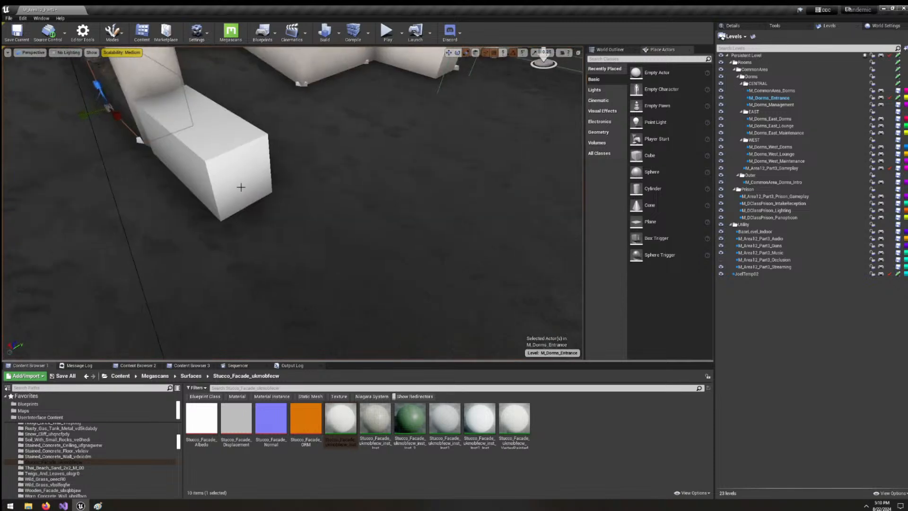
pyautogui.click(241, 187)
pyautogui.moveTo(240, 188); pyautogui.dragTo(264, 188, button='right')
pyautogui.press('w')
pyautogui.moveTo(145, 113); pyautogui.dragTo(280, 126)
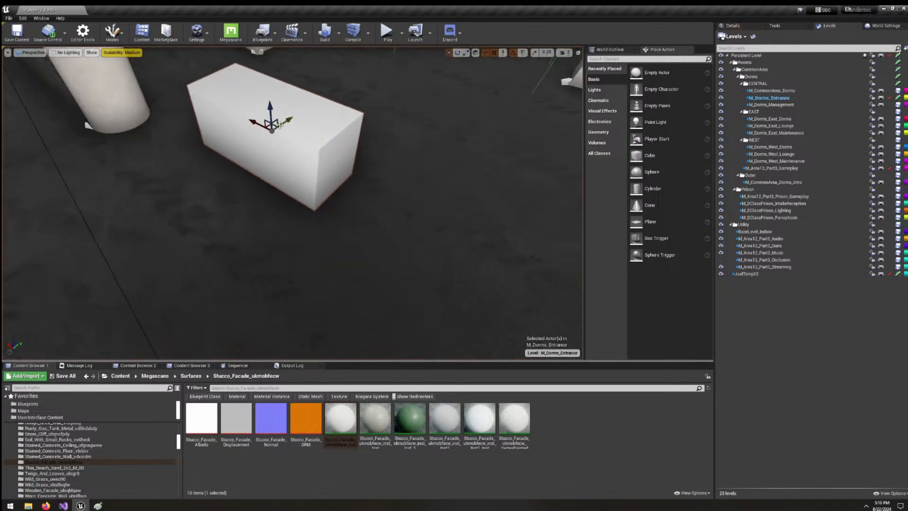
# Examine the overgrown room, from the maintenance door and vending machines to the wide opening beyond the vine clusters.
pyautogui.moveTo(298, 185); pyautogui.dragTo(388, 91, button='right')
pyautogui.press('w')
pyautogui.press('w')
pyautogui.press('w')
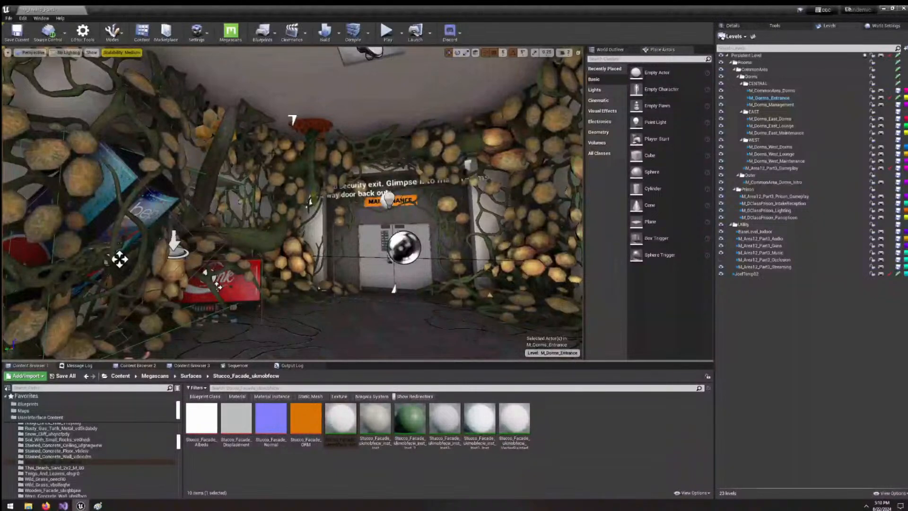
pyautogui.moveTo(292, 204); pyautogui.dragTo(401, 181, button='right')
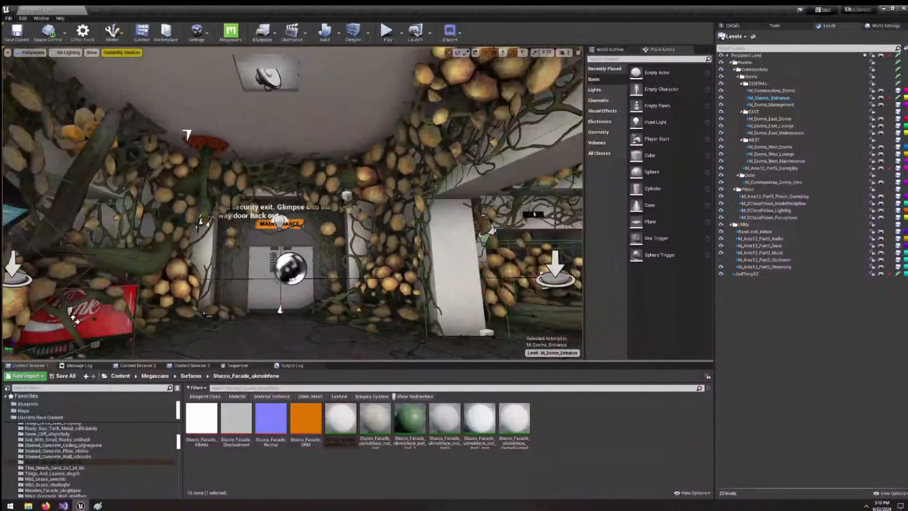
pyautogui.moveTo(187, 247); pyautogui.dragTo(85, 307, button='right')
pyautogui.press('w')
pyautogui.click(333, 173)
pyautogui.press('s')
pyautogui.moveTo(333, 174); pyautogui.dragTo(416, 142, button='right')
pyautogui.press('w')
pyautogui.press('s')
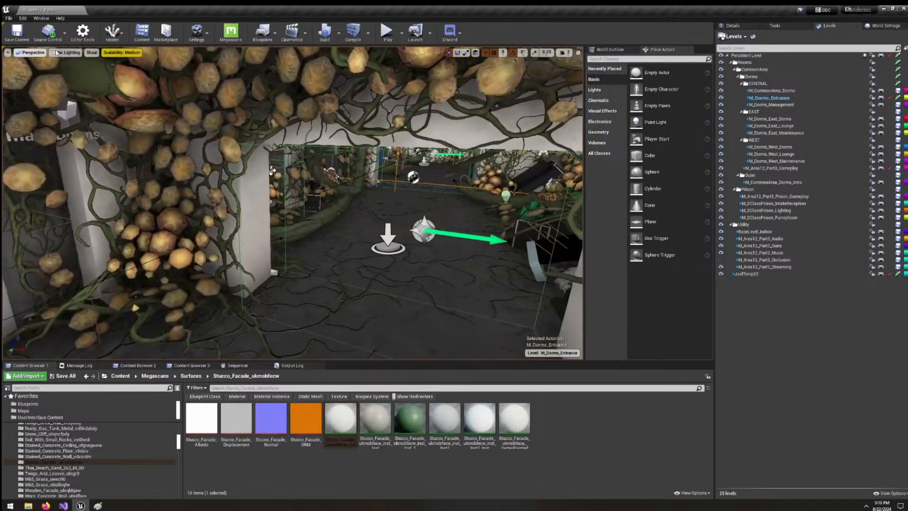
# Switch the viewport to Lit shading and examine the green-lit overgrown room up to the dark opening beyond it.
pyautogui.click(55, 52)
pyautogui.click(64, 69)
pyautogui.press('w')
pyautogui.moveTo(284, 189); pyautogui.dragTo(360, 189, button='right')
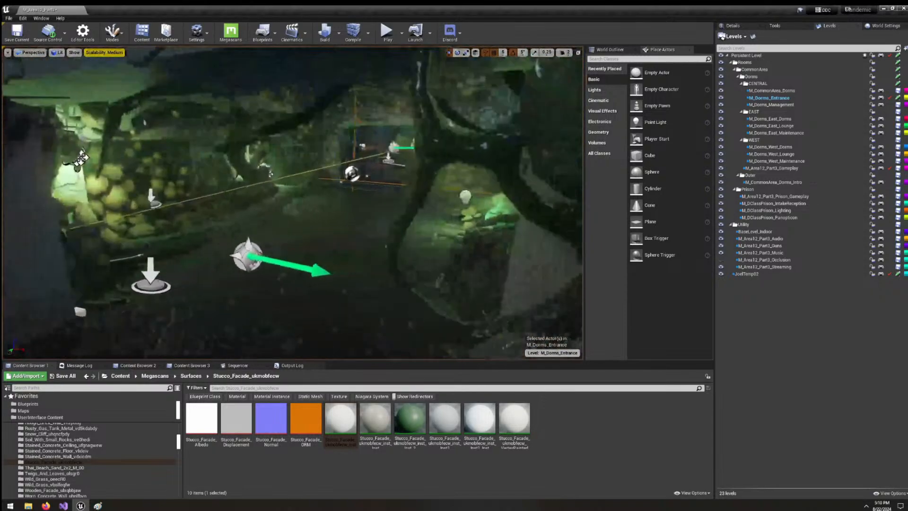
pyautogui.press('w')
pyautogui.moveTo(291, 203); pyautogui.dragTo(350, 222, button='right')
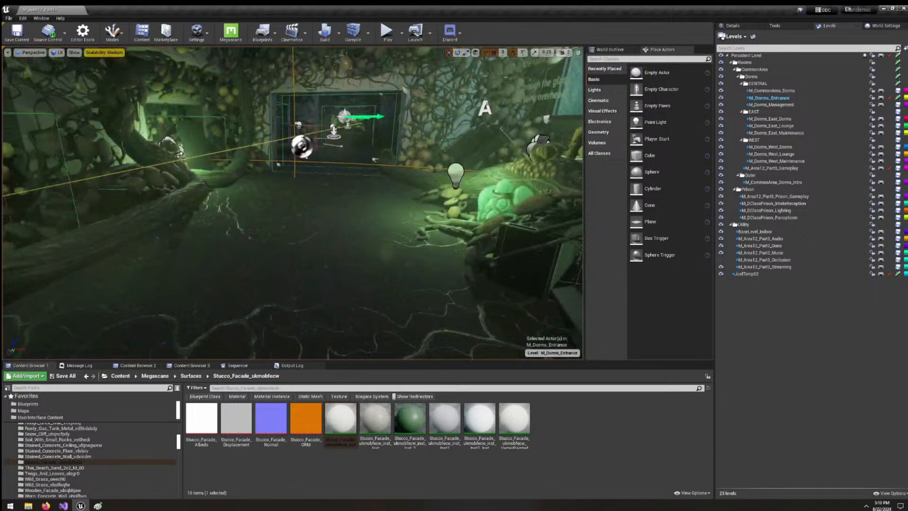
pyautogui.press('s')
pyautogui.moveTo(292, 203); pyautogui.dragTo(392, 154, button='right')
pyautogui.press('a')
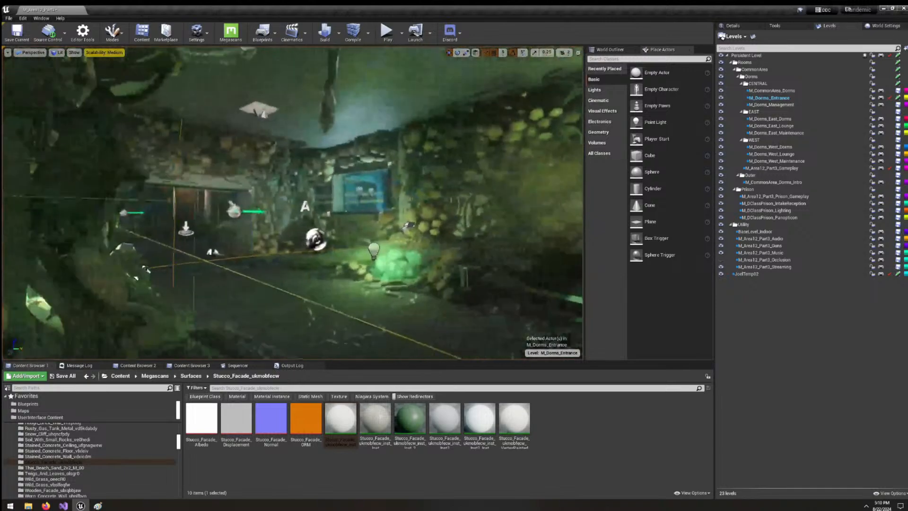
pyautogui.press('w')
pyautogui.moveTo(264, 223); pyautogui.dragTo(237, 237, button='right')
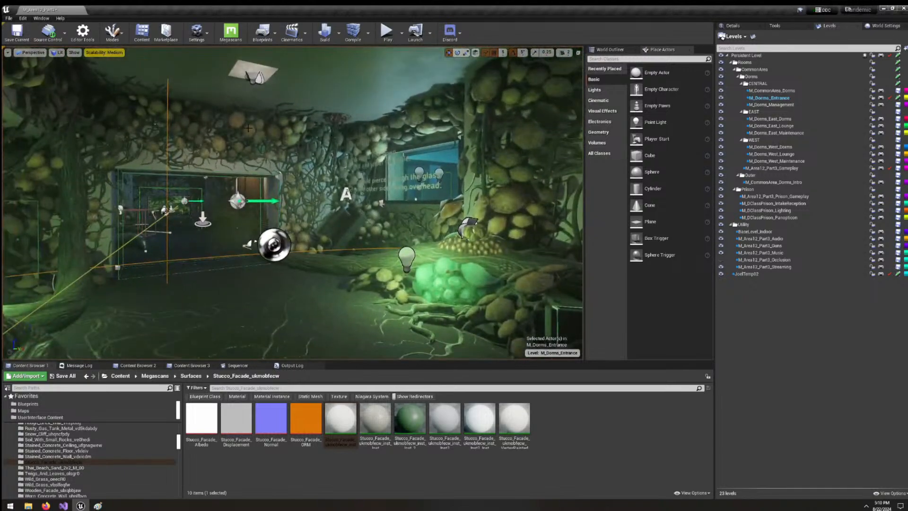
pyautogui.moveTo(273, 211); pyautogui.dragTo(230, 237, button='right')
pyautogui.press('w')
pyautogui.moveTo(271, 217); pyautogui.dragTo(321, 243, button='right')
pyautogui.press('w')
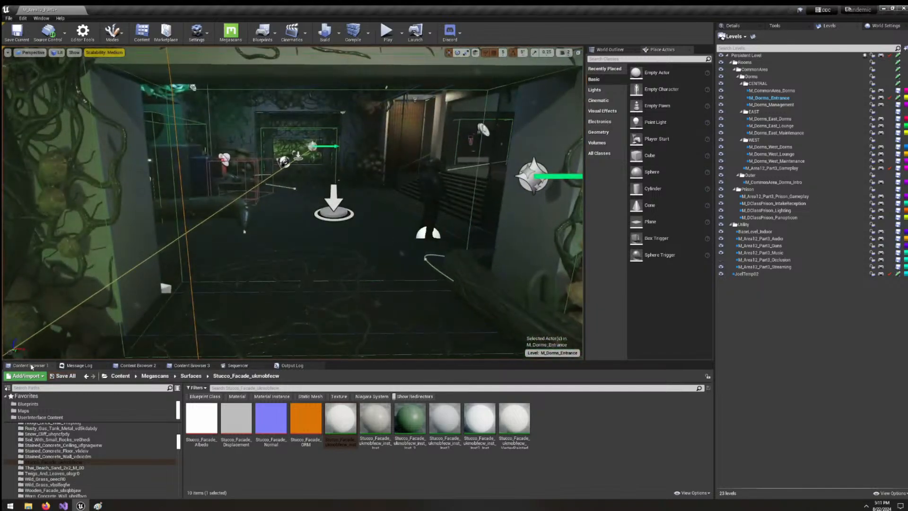
pyautogui.scroll(10, 77, 428)
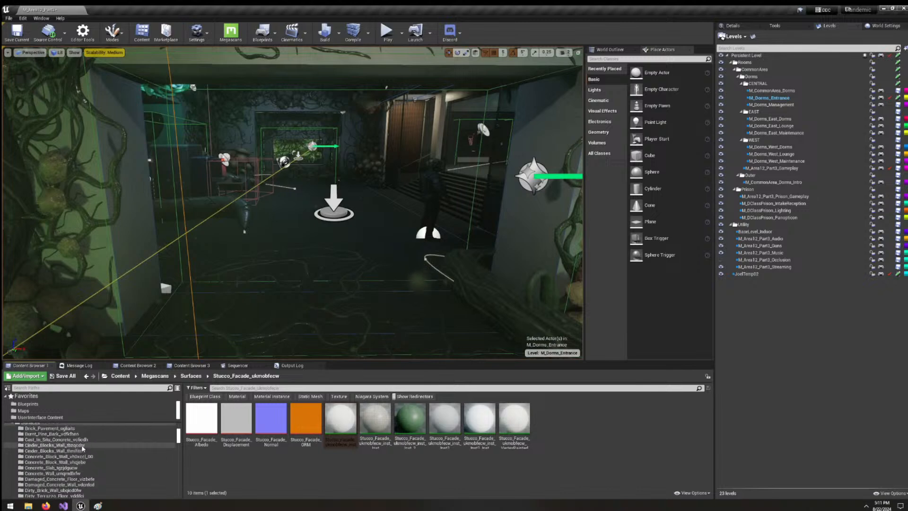
pyautogui.click(43, 427)
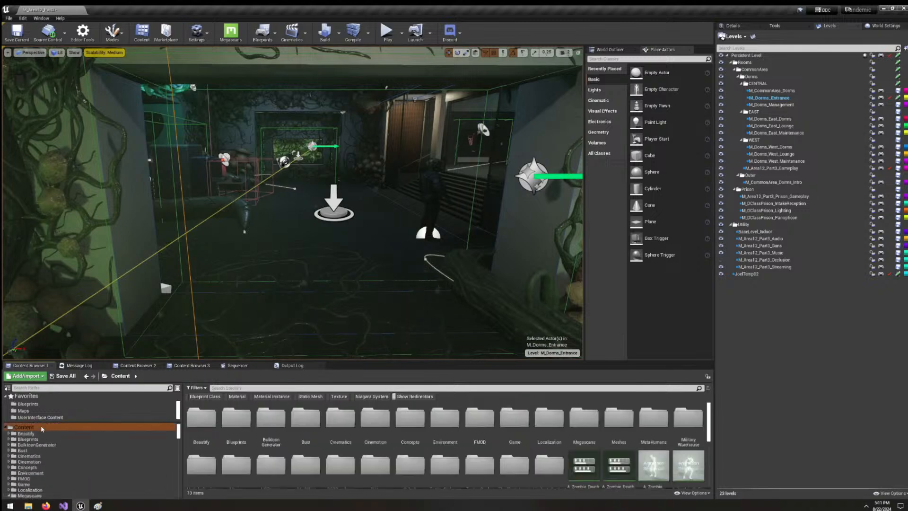
pyautogui.click(246, 388)
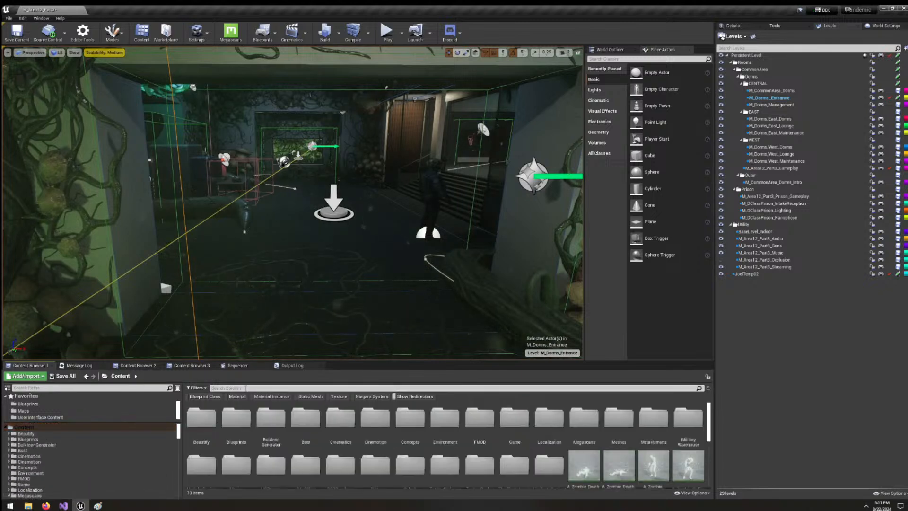
# Duplicate the soldier figure across the dark opening so four figures stand side by side and span its width.
pyautogui.click(418, 207)
pyautogui.moveTo(416, 207); pyautogui.dragTo(416, 255, button='right')
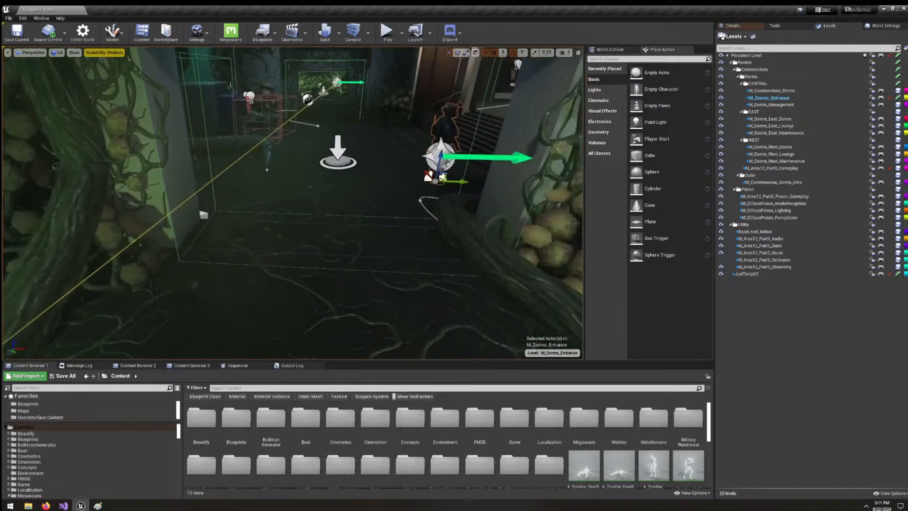
pyautogui.moveTo(451, 180); pyautogui.dragTo(181, 241)
pyautogui.press('e')
pyautogui.press('w')
pyautogui.press('s')
pyautogui.moveTo(182, 241)
pyautogui.mouseDown(button='right')
pyautogui.moveTo(28, 248)
pyautogui.moveTo(61, 251)
pyautogui.mouseUp(button='right')
pyautogui.press('w')
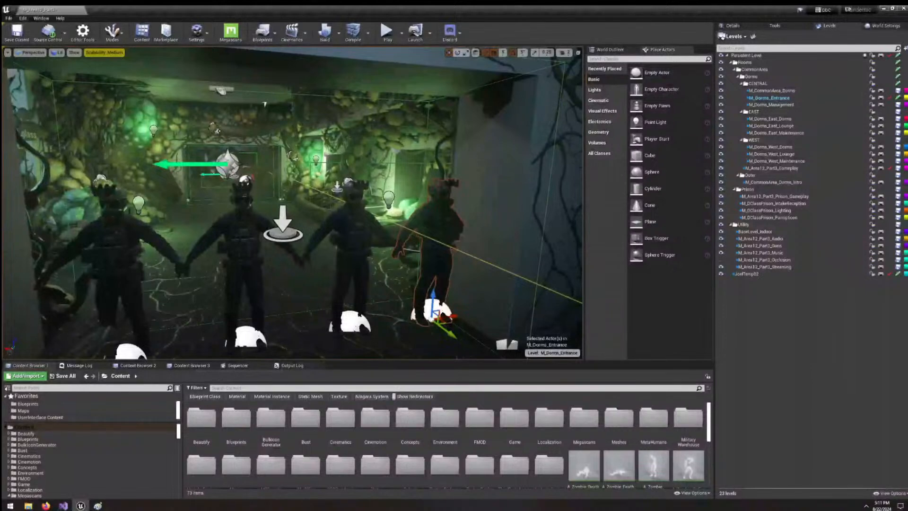
pyautogui.moveTo(62, 251); pyautogui.dragTo(80, 250, button='right')
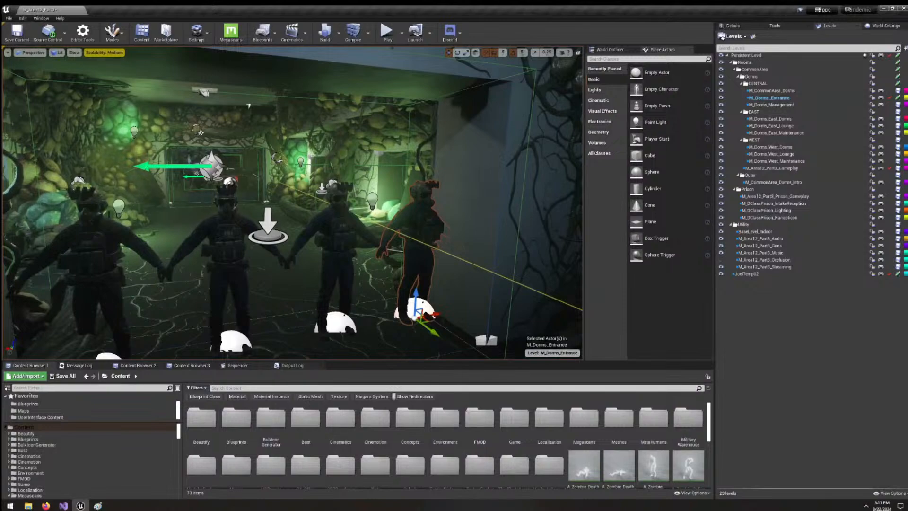
# Switch the viewport to the No Lighting buffer visualization.
pyautogui.press('w')
pyautogui.moveTo(197, 173); pyautogui.dragTo(265, 175, button='right')
pyautogui.press('w')
pyautogui.press('w')
pyautogui.press('w')
pyautogui.press('w')
pyautogui.press('s')
pyautogui.click(74, 53)
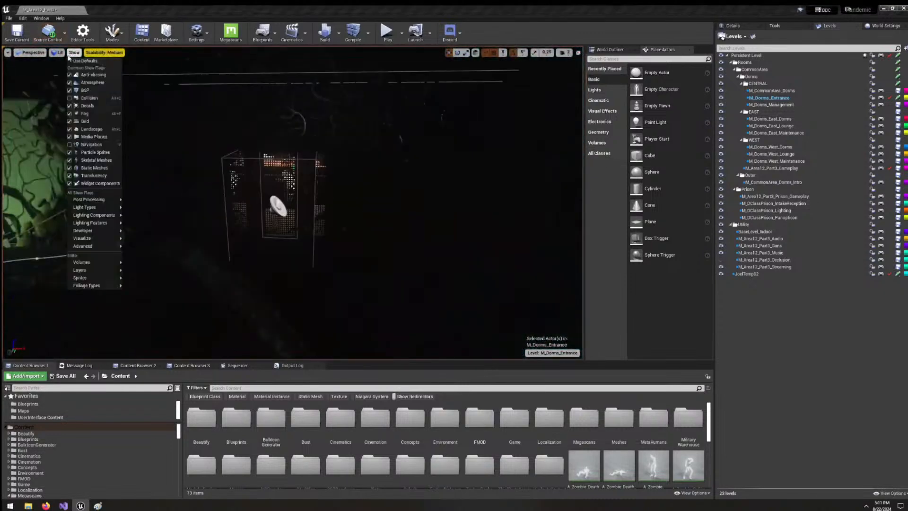
pyautogui.click(56, 53)
pyautogui.moveTo(109, 144)
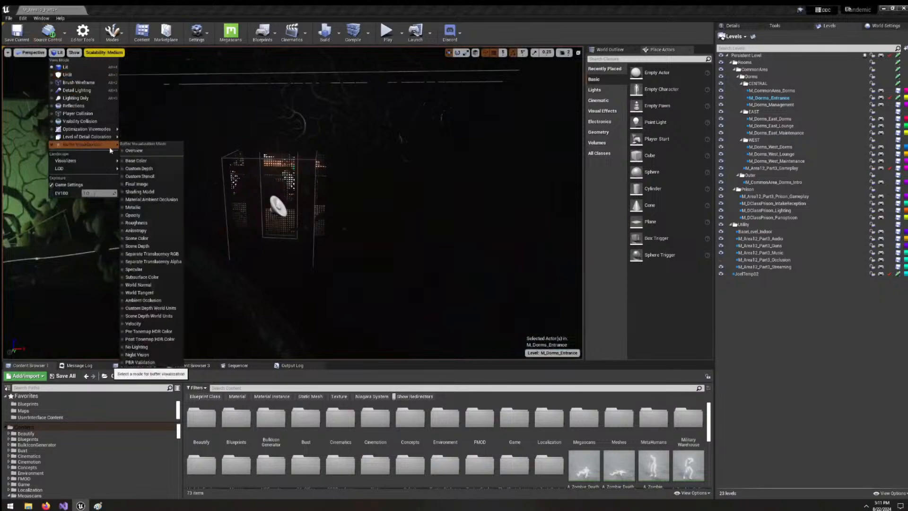
pyautogui.click(147, 354)
# Examine from above the side wall between the overgrown room and the neighbouring space with the orange pipe.
pyautogui.press('s')
pyautogui.moveTo(328, 227); pyautogui.dragTo(410, 260, button='right')
pyautogui.press('d')
pyautogui.moveTo(340, 235); pyautogui.dragTo(469, 243, button='right')
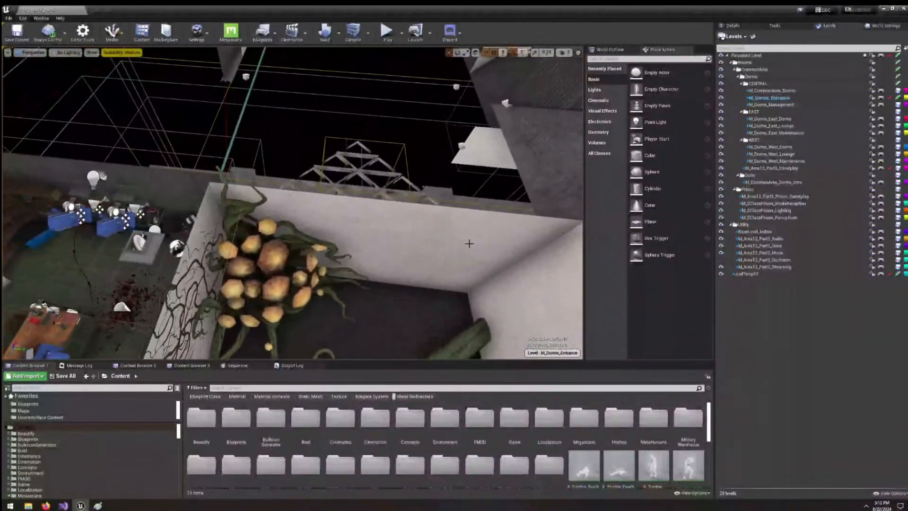
pyautogui.moveTo(264, 99); pyautogui.dragTo(301, 54, button='right')
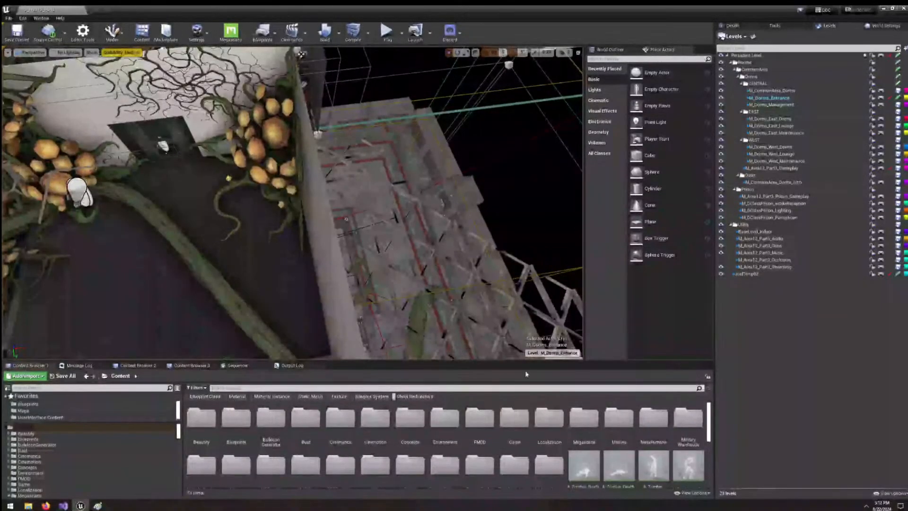
pyautogui.moveTo(291, 200); pyautogui.dragTo(241, 211, button='right')
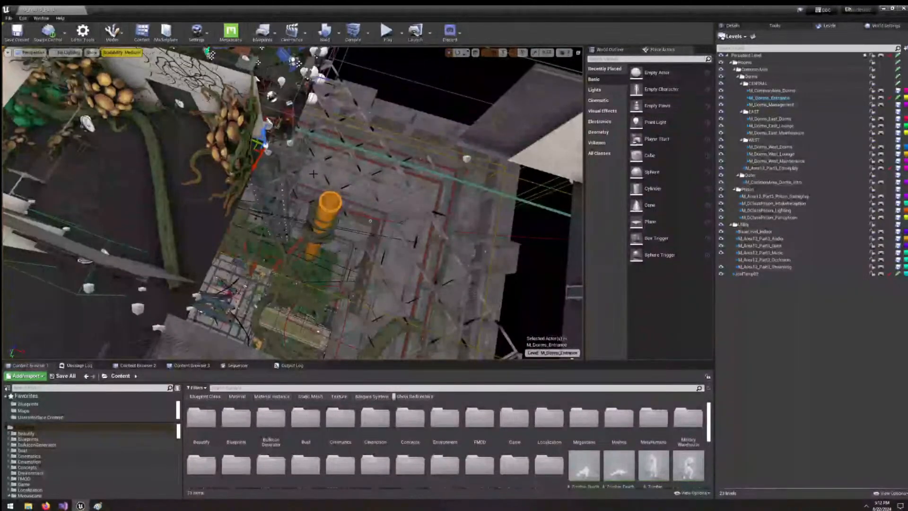
pyautogui.moveTo(147, 199); pyautogui.dragTo(340, 289, button='right')
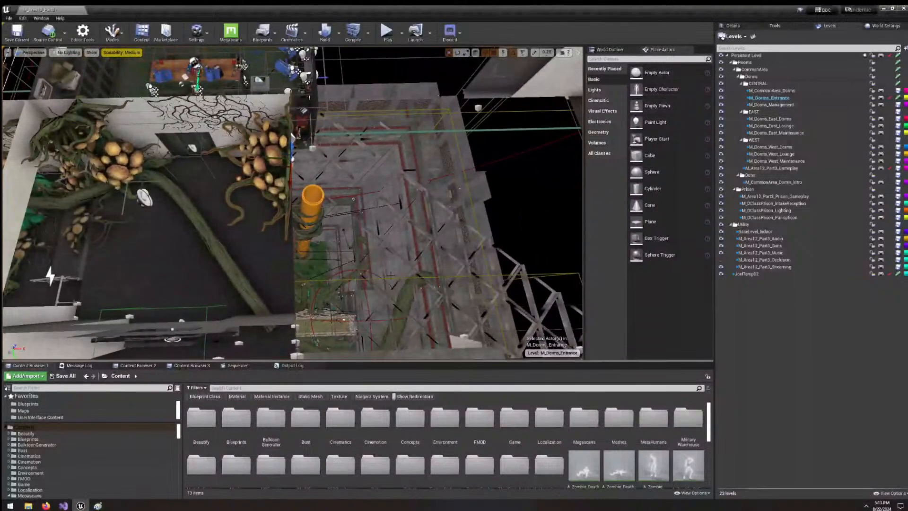
pyautogui.moveTo(304, 199); pyautogui.dragTo(334, 229, button='right')
pyautogui.press('w')
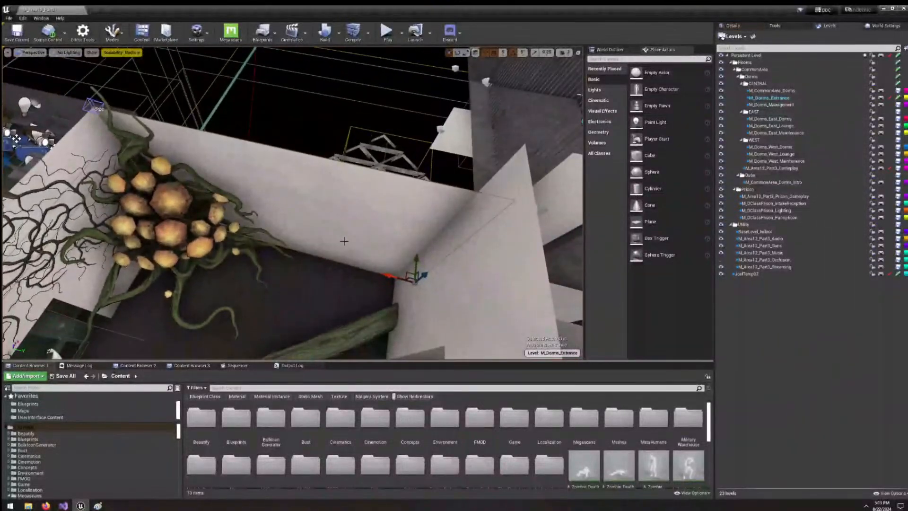
# Shorten the side wall beside the vine cluster by pulling its upper corner handle toward the room's far corner.
pyautogui.click(93, 106)
pyautogui.moveTo(75, 103); pyautogui.dragTo(355, 165)
pyautogui.moveTo(318, 199); pyautogui.dragTo(187, 220, button='right')
pyautogui.press('w')
pyautogui.press('s')
pyautogui.press('s')
pyautogui.press('s')
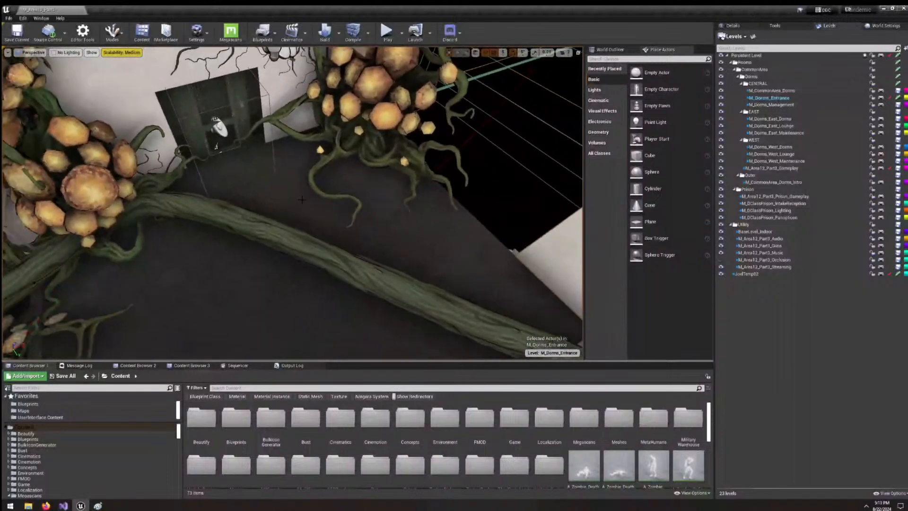
# Duplicate the overgrown room's dark floor panel and place the copy over the adjacent space with the orange pipe.
pyautogui.moveTo(302, 199); pyautogui.dragTo(318, 169, button='right')
pyautogui.press('s')
pyautogui.moveTo(345, 109); pyautogui.dragTo(388, 177, button='right')
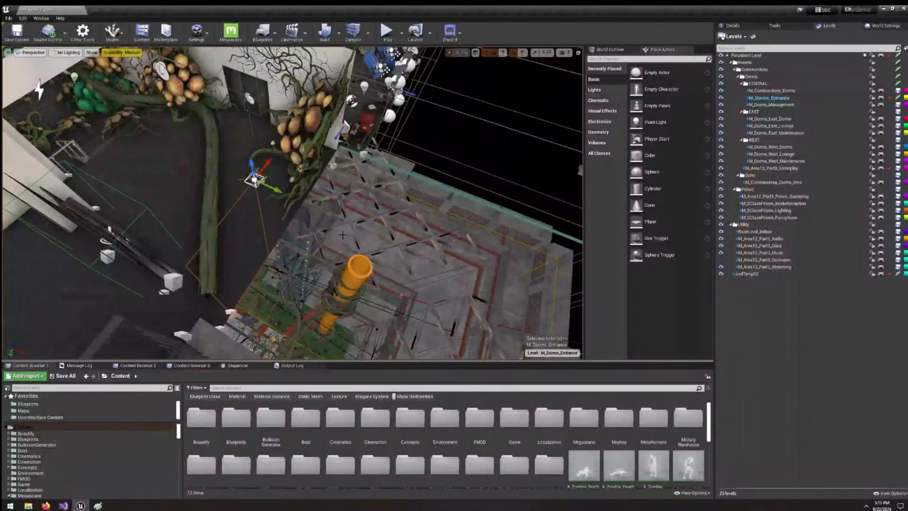
pyautogui.moveTo(342, 235); pyautogui.dragTo(322, 227, button='right')
pyautogui.press('a')
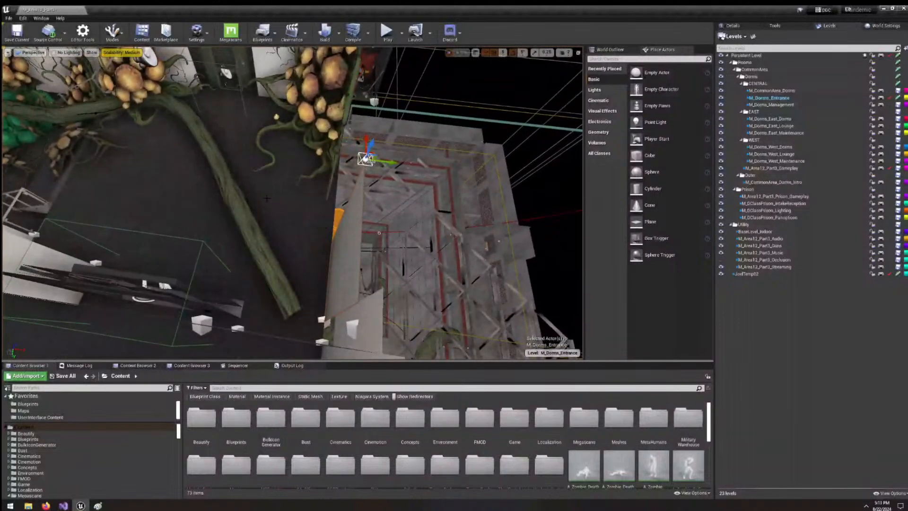
pyautogui.moveTo(266, 198); pyautogui.dragTo(292, 203, button='right')
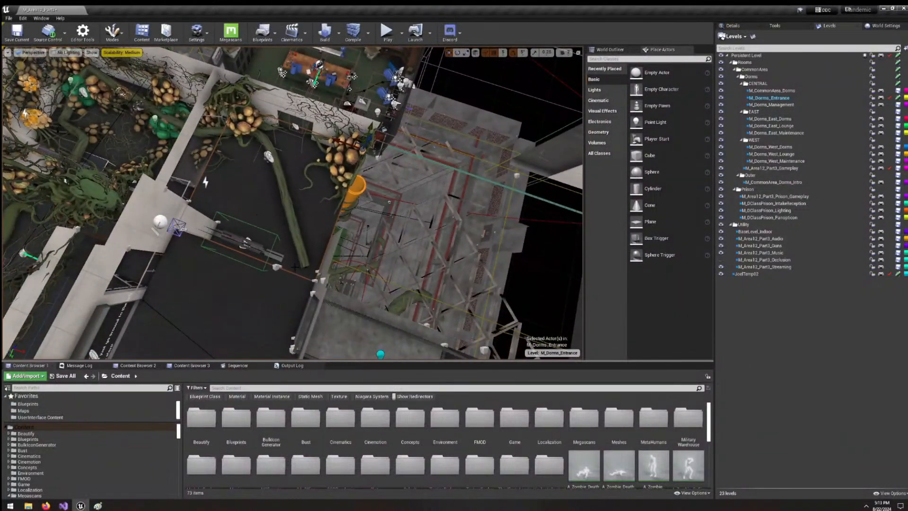
pyautogui.moveTo(293, 213); pyautogui.dragTo(293, 213, button='right')
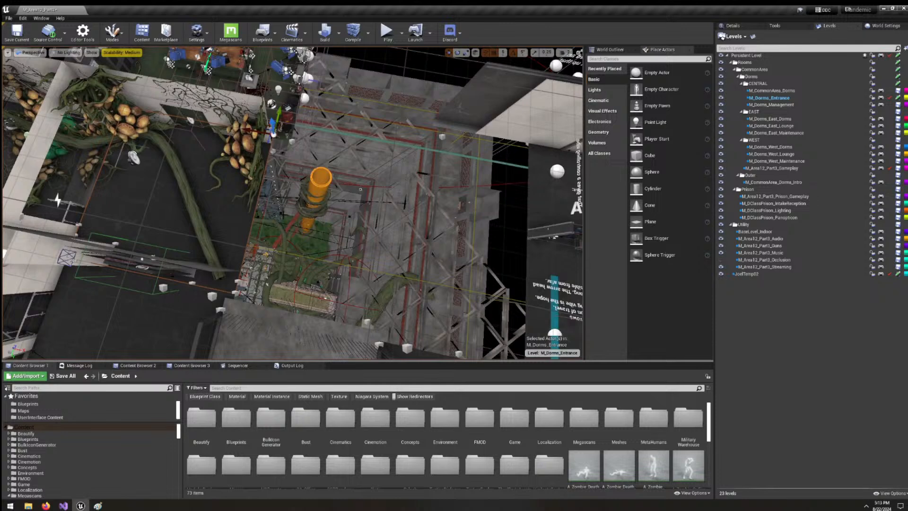
pyautogui.moveTo(343, 126); pyautogui.dragTo(284, 126, button='right')
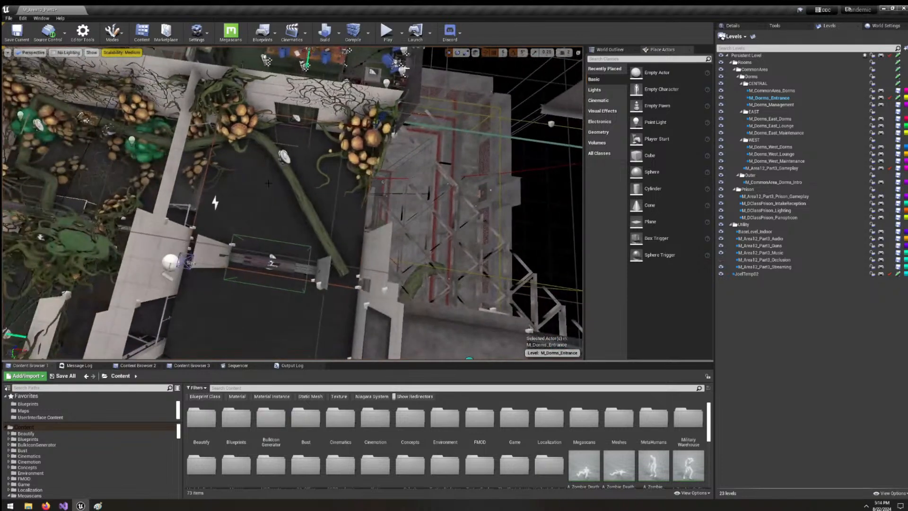
pyautogui.keyDown('alt'); pyautogui.moveTo(344, 126); pyautogui.dragTo(549, 148); pyautogui.keyUp('alt')
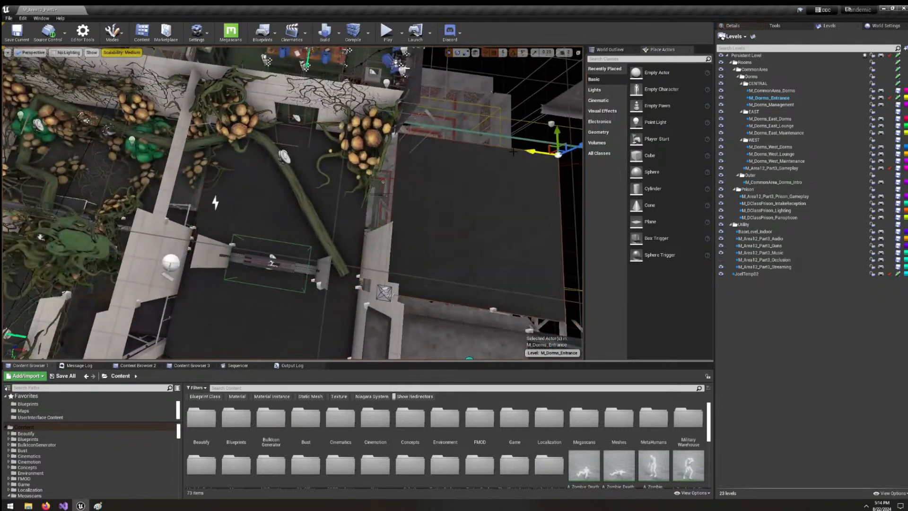
pyautogui.moveTo(549, 149); pyautogui.dragTo(506, 94, button='right')
# Set the grid snap size to 50 and shift the copied floor panel against the room's existing floor.
pyautogui.click(502, 53)
pyautogui.click(505, 90)
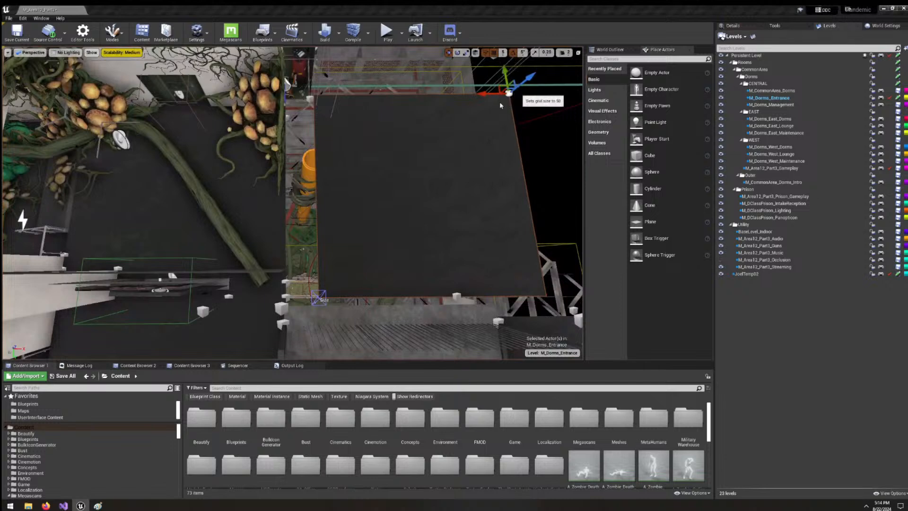
pyautogui.moveTo(458, 147); pyautogui.dragTo(430, 124, button='right')
pyautogui.keyDown('ctrl'); pyautogui.moveTo(458, 147); pyautogui.dragTo(480, 140); pyautogui.keyUp('ctrl')
pyautogui.moveTo(480, 140); pyautogui.dragTo(467, 133, button='right')
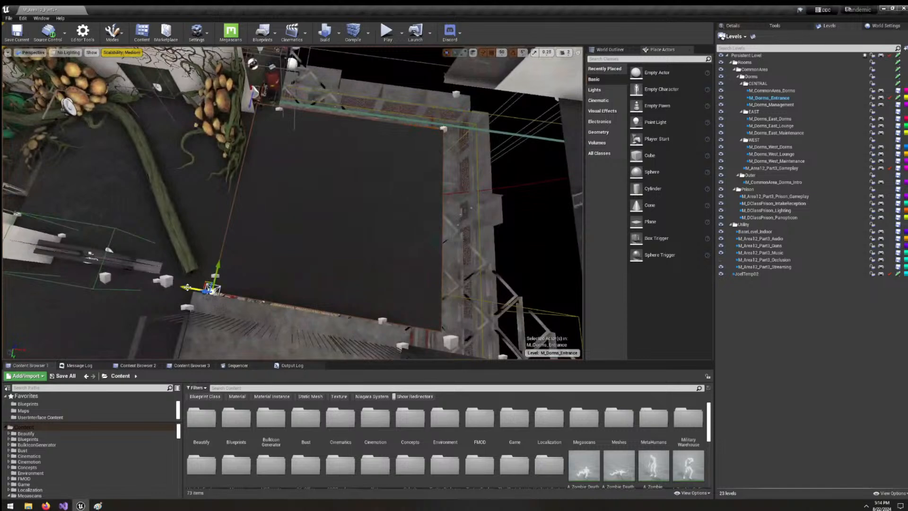
# Narrow the copied floor panel to roughly half its width and move it back against the room's floor edge.
pyautogui.moveTo(187, 287); pyautogui.dragTo(298, 306)
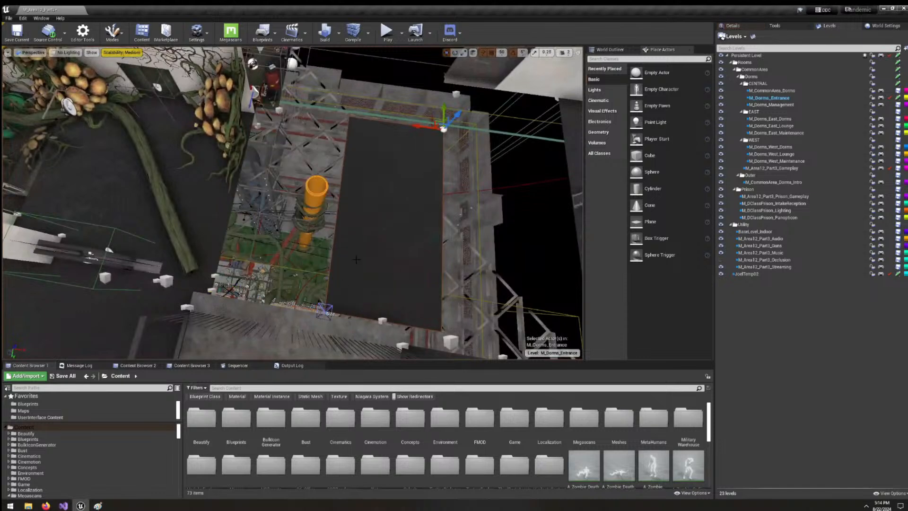
pyautogui.moveTo(356, 259); pyautogui.dragTo(404, 140, button='right')
pyautogui.moveTo(413, 136); pyautogui.dragTo(310, 122)
# Duplicate the short side wall section toward the vine cluster and extend the copy past the vine-covered wall, leaving a gap between the sections.
pyautogui.moveTo(359, 217); pyautogui.dragTo(516, 190, button='right')
pyautogui.press('a')
pyautogui.press('a')
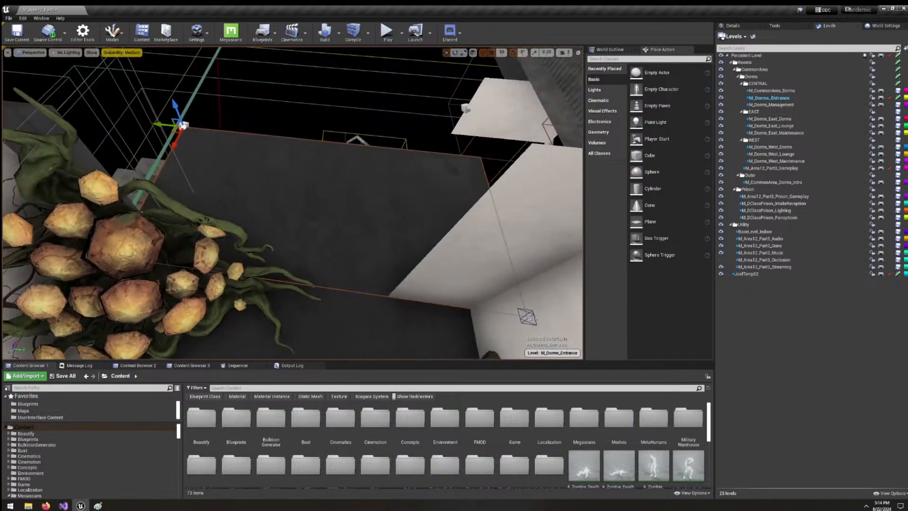
pyautogui.press('s')
pyautogui.press('a')
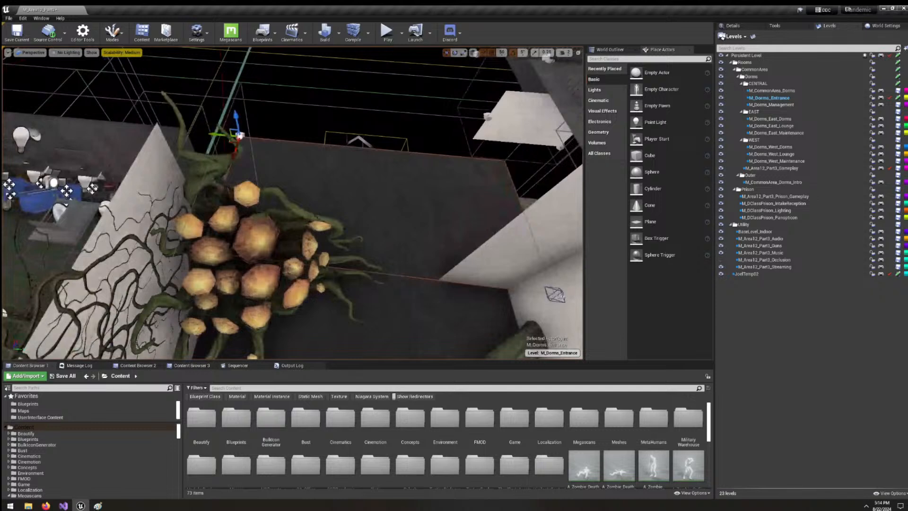
pyautogui.press('d')
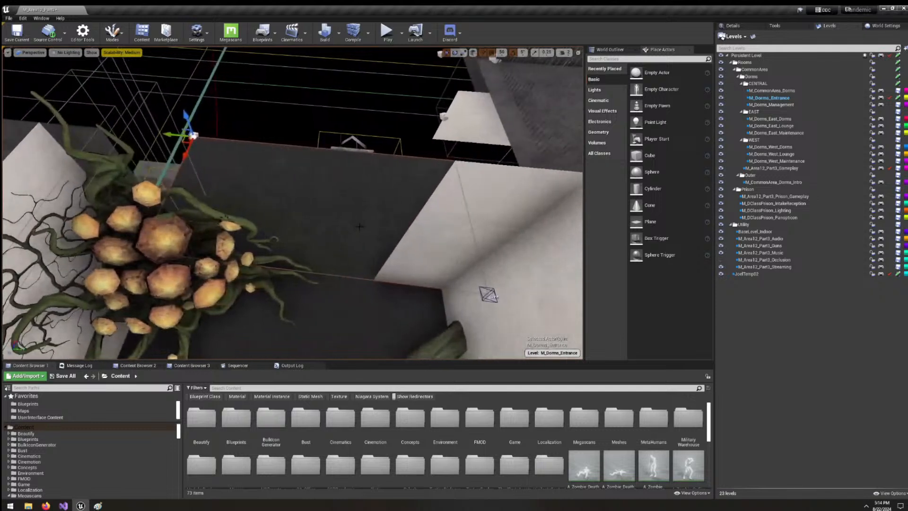
pyautogui.moveTo(358, 231); pyautogui.dragTo(428, 232, button='right')
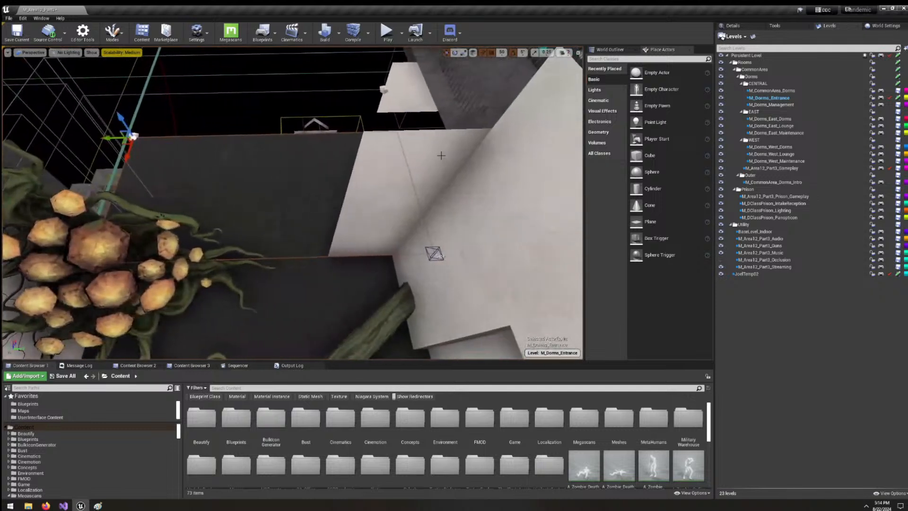
pyautogui.click(430, 155)
pyautogui.moveTo(430, 155); pyautogui.dragTo(411, 226, button='right')
pyautogui.press('s')
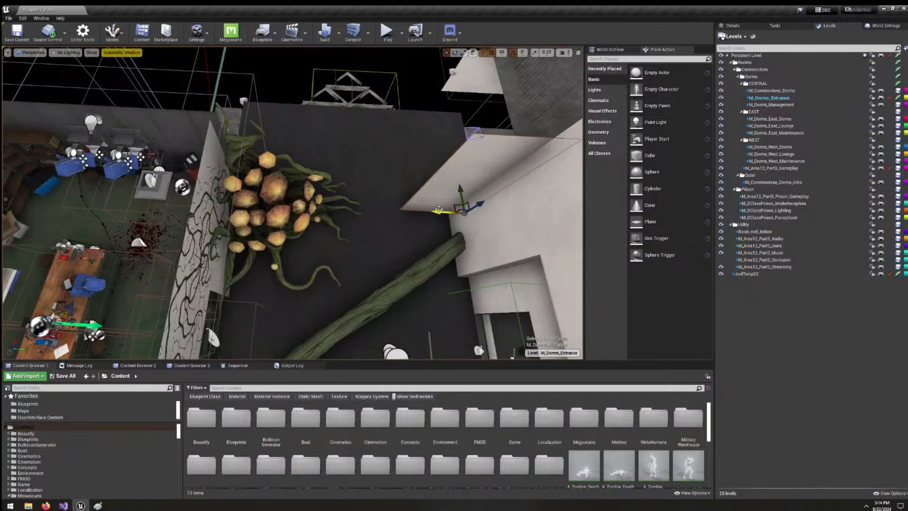
pyautogui.moveTo(436, 209); pyautogui.dragTo(327, 209)
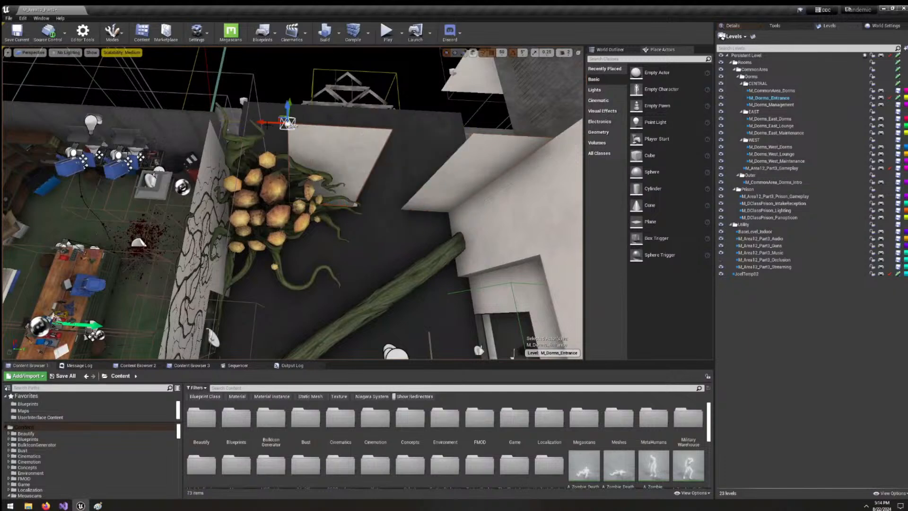
pyautogui.moveTo(266, 123); pyautogui.dragTo(162, 116)
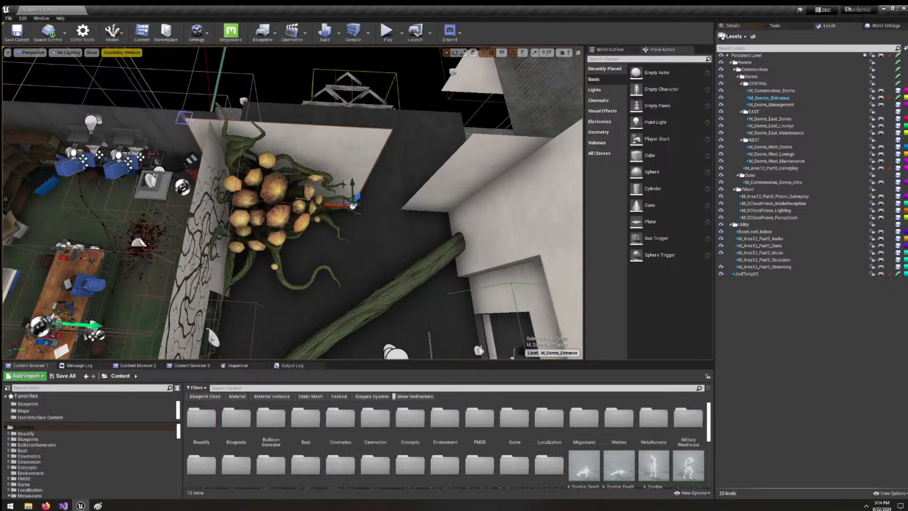
# Adjust the end of the vine-side wall section and shift the extension's floor panel alongside the green-floored office.
pyautogui.moveTo(334, 202); pyautogui.dragTo(352, 203)
pyautogui.moveTo(353, 203); pyautogui.dragTo(257, 188, button='right')
pyautogui.click(333, 154)
pyautogui.moveTo(284, 211); pyautogui.dragTo(489, 211)
pyautogui.moveTo(442, 181); pyautogui.dragTo(449, 207)
pyautogui.moveTo(453, 197); pyautogui.dragTo(426, 185, button='right')
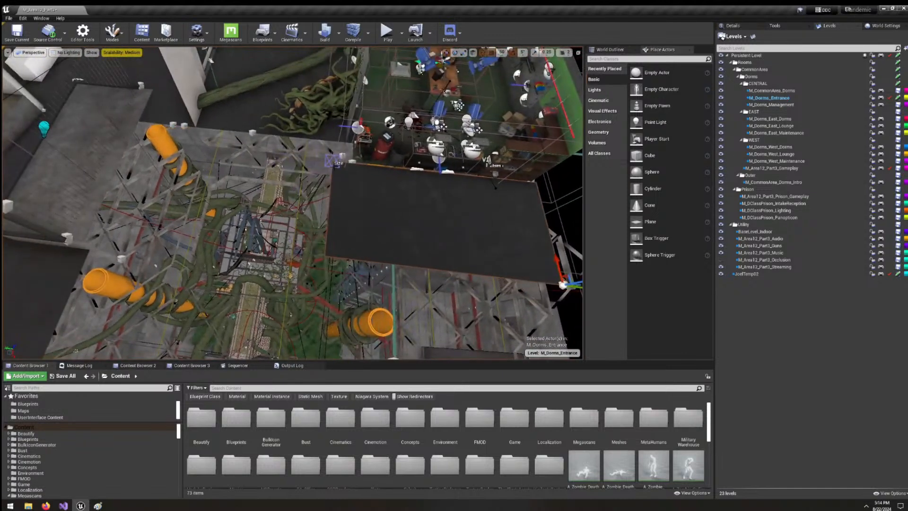
# Line the shifted floor panel up with the office corner and place a copy of it beside the overgrown room.
pyautogui.moveTo(361, 164)
pyautogui.mouseDown()
pyautogui.moveTo(201, 150)
pyautogui.moveTo(371, 179)
pyautogui.mouseUp()
pyautogui.moveTo(411, 222); pyautogui.dragTo(430, 226, button='right')
pyautogui.moveTo(568, 236); pyautogui.dragTo(338, 188)
pyautogui.moveTo(338, 188); pyautogui.dragTo(301, 172, button='right')
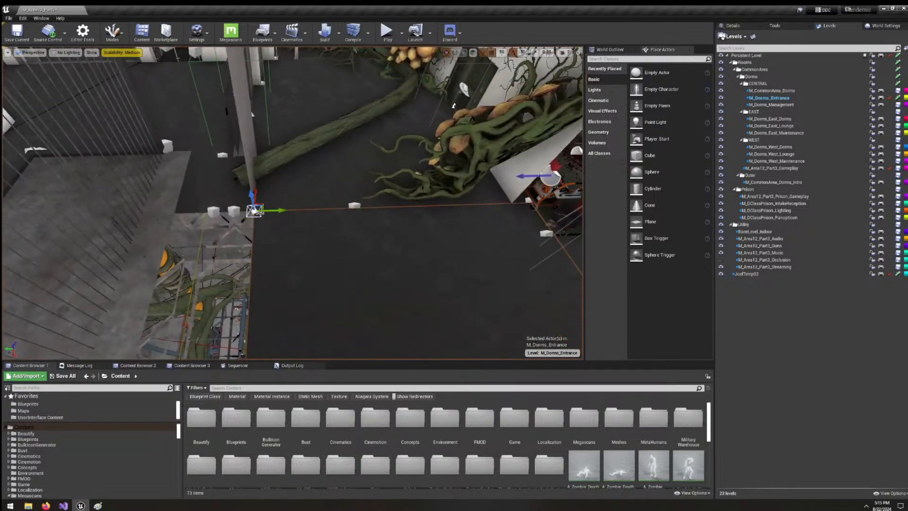
pyautogui.moveTo(254, 212); pyautogui.dragTo(76, 217, button='right')
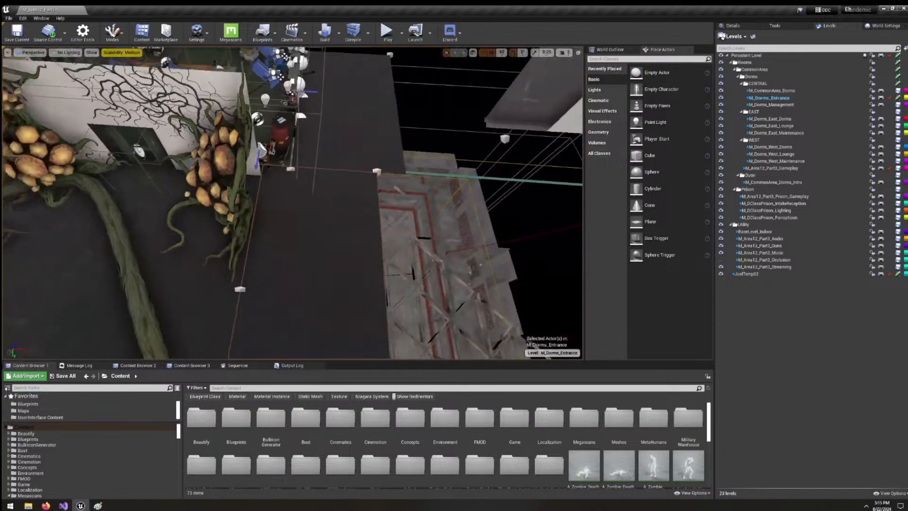
pyautogui.moveTo(292, 203); pyautogui.dragTo(314, 168, button='right')
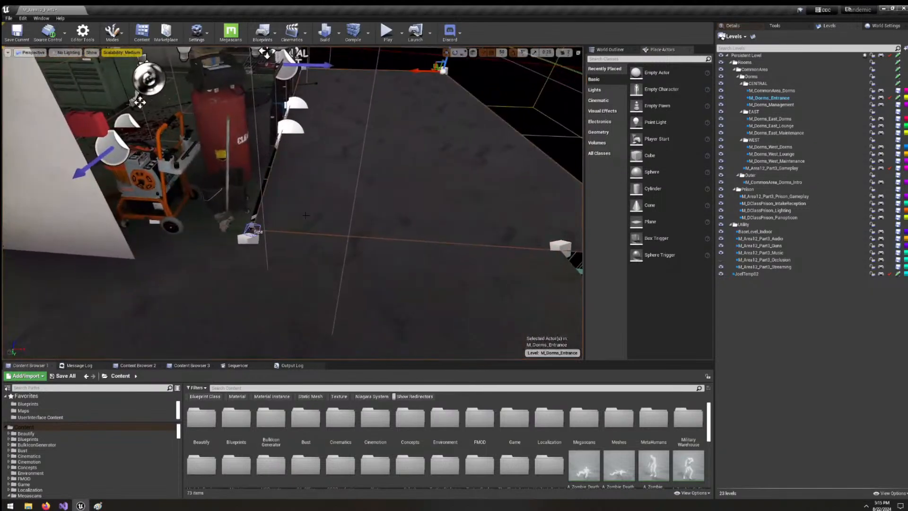
# Offset the room-side floor panel outward from the overgrown room and place a copy of it across the resulting gap.
pyautogui.click(301, 249)
pyautogui.moveTo(301, 249); pyautogui.dragTo(248, 274, button='right')
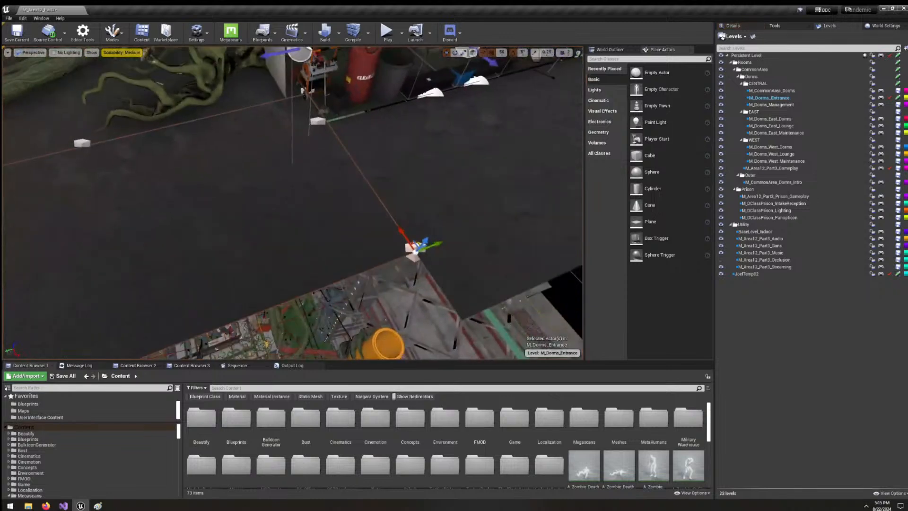
pyautogui.moveTo(312, 269); pyautogui.dragTo(288, 257, button='right')
pyautogui.moveTo(395, 309); pyautogui.dragTo(416, 341, button='right')
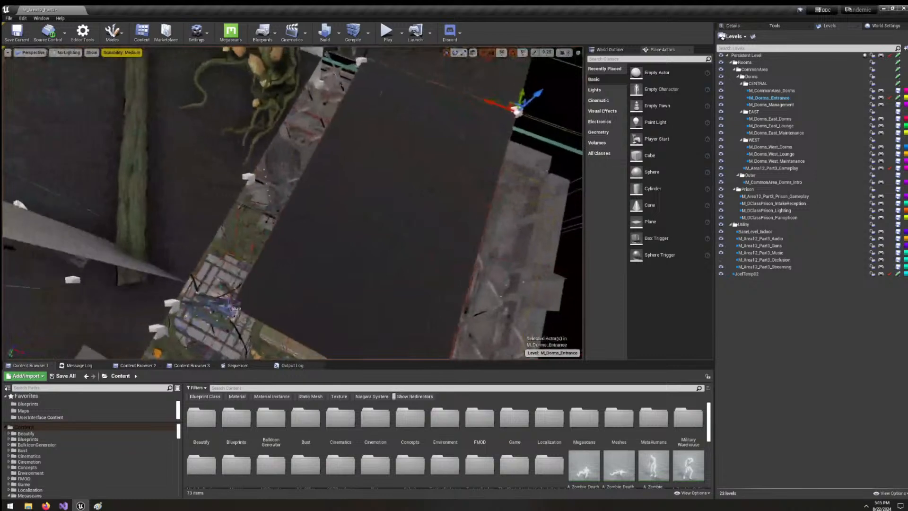
pyautogui.moveTo(474, 130); pyautogui.dragTo(468, 126, button='right')
pyautogui.moveTo(491, 109); pyautogui.dragTo(385, 75)
pyautogui.moveTo(385, 75); pyautogui.dragTo(366, 76, button='right')
pyautogui.moveTo(391, 69); pyautogui.dragTo(385, 66)
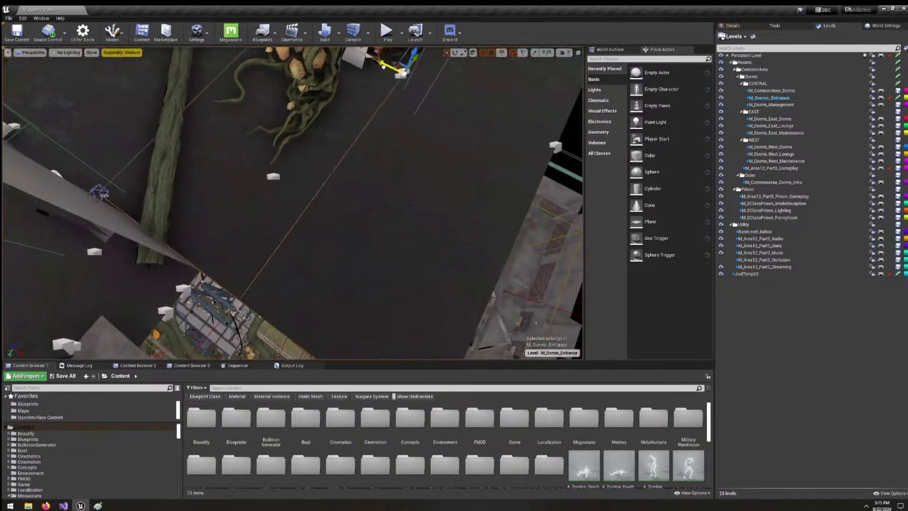
pyautogui.moveTo(386, 67); pyautogui.dragTo(233, 115, button='right')
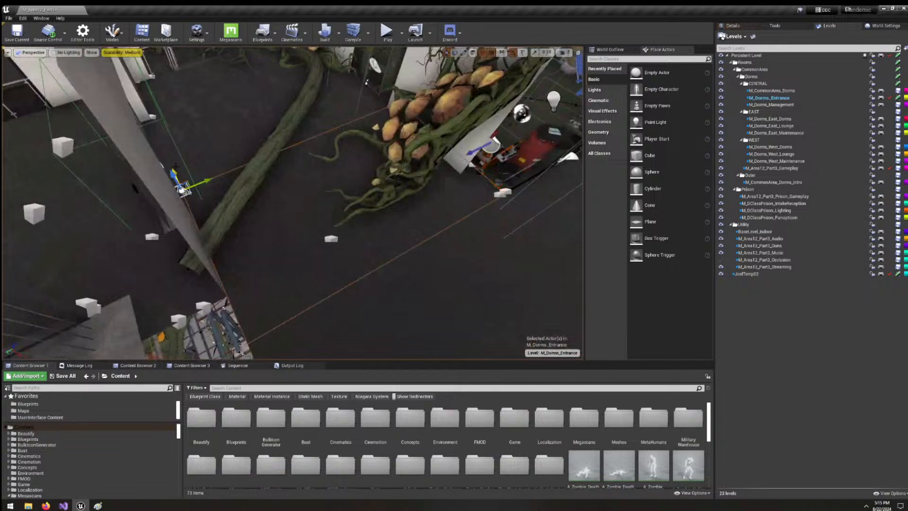
# Narrow the copied floor panel to a strip filling the gap and align its office-side corner with grid snap size 5.
pyautogui.moveTo(176, 171); pyautogui.dragTo(225, 282)
pyautogui.moveTo(225, 282); pyautogui.dragTo(302, 294, button='right')
pyautogui.click(245, 243)
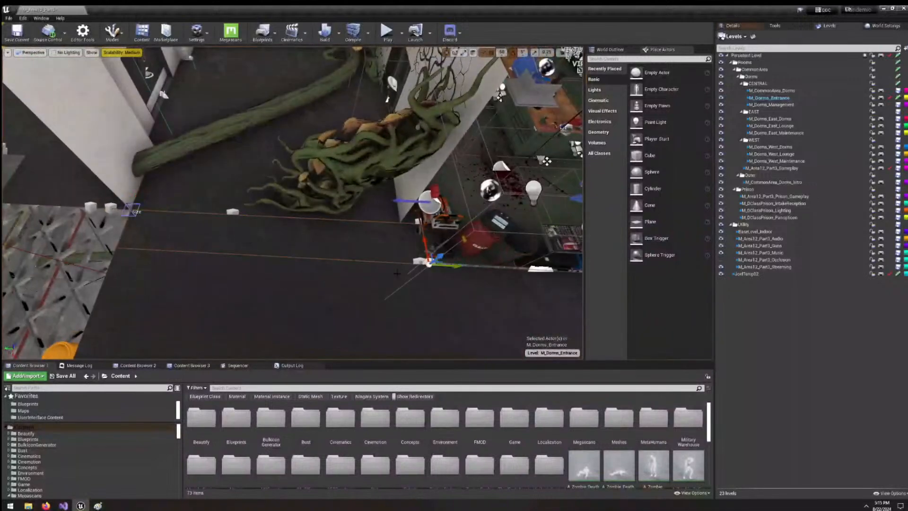
pyautogui.click(502, 53)
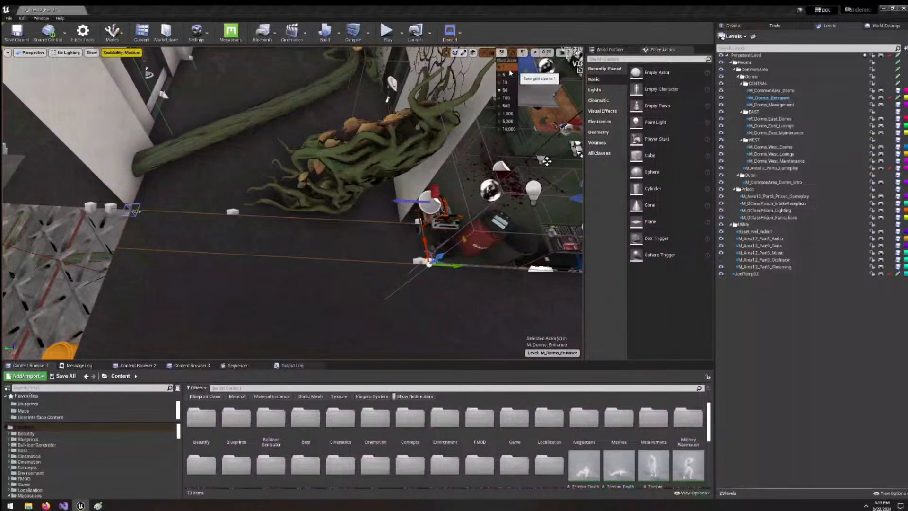
pyautogui.click(506, 75)
pyautogui.press('w')
pyautogui.moveTo(506, 80); pyautogui.dragTo(525, 80, button='right')
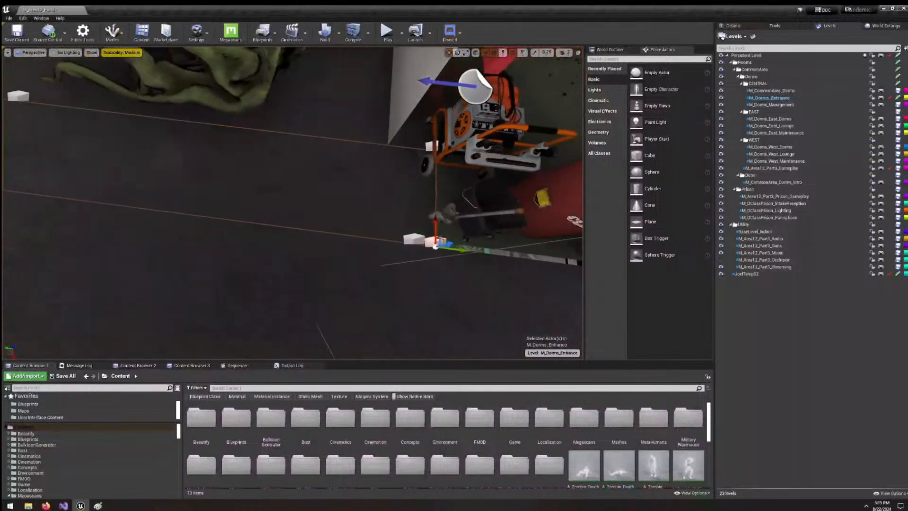
pyautogui.moveTo(435, 248); pyautogui.dragTo(445, 249, button='right')
pyautogui.moveTo(444, 247); pyautogui.dragTo(423, 243)
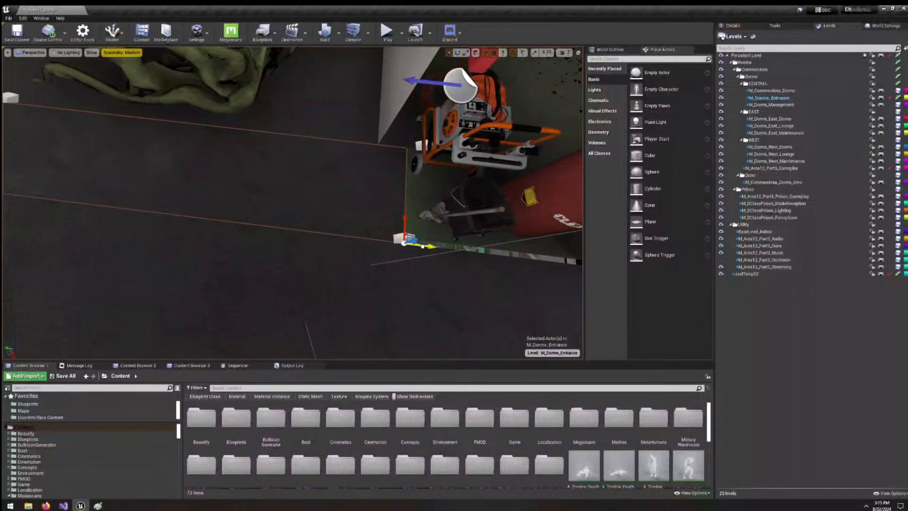
# Look over the extended floor and the adjoining office's open side and storage shelves.
pyautogui.press('s')
pyautogui.moveTo(423, 244); pyautogui.dragTo(471, 178, button='right')
pyautogui.press('s')
pyautogui.press('s')
pyautogui.press('w')
pyautogui.press('s')
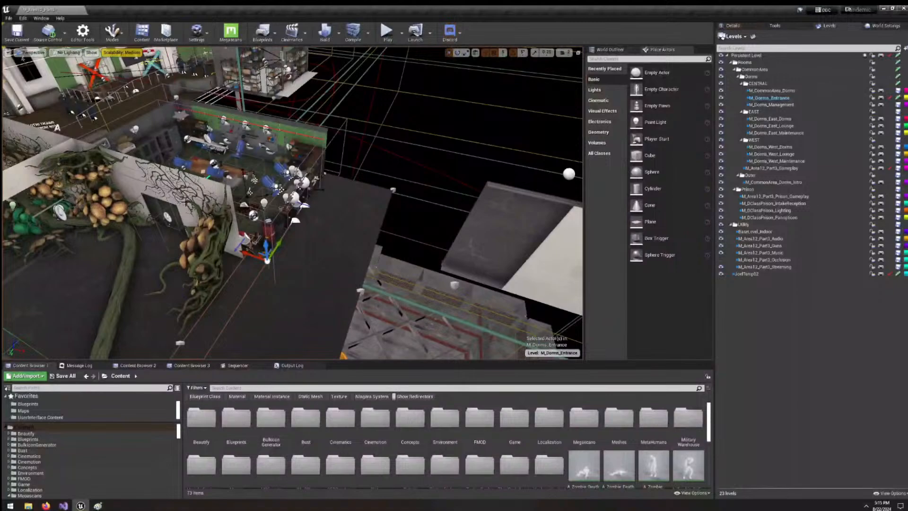
pyautogui.moveTo(470, 178); pyautogui.dragTo(397, 196, button='right')
pyautogui.press('w')
pyautogui.press('w')
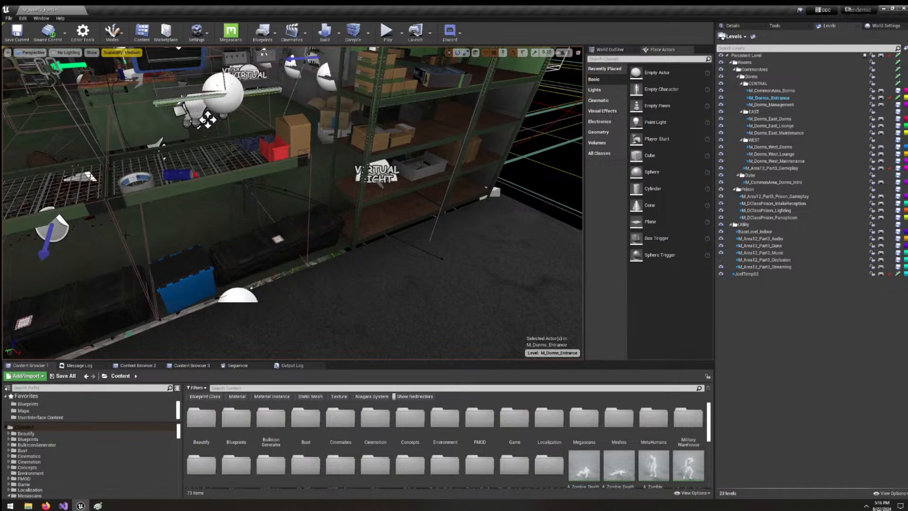
pyautogui.moveTo(126, 234); pyautogui.dragTo(50, 242, button='right')
# Select the two side wall sections around the opening and offset copies of them toward the extension.
pyautogui.moveTo(185, 266); pyautogui.dragTo(335, 115, button='right')
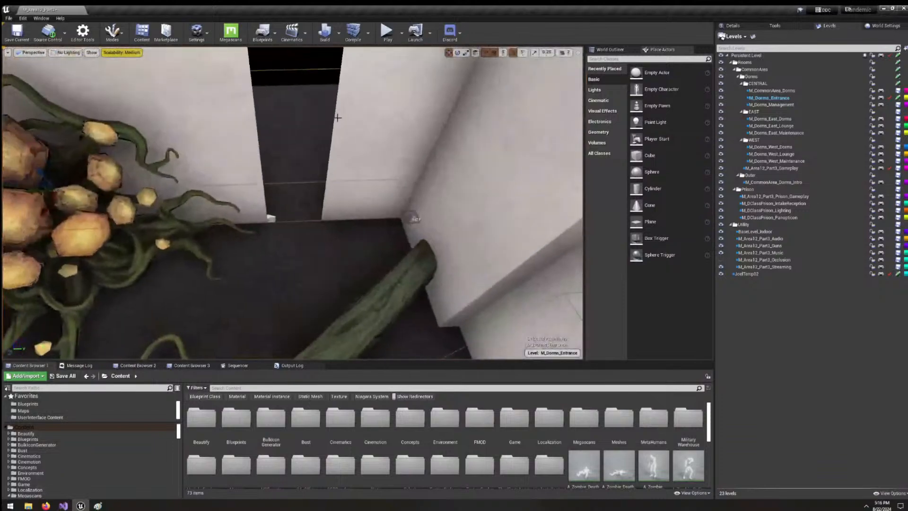
pyautogui.click(334, 116)
pyautogui.click(241, 136)
pyautogui.moveTo(222, 138); pyautogui.dragTo(295, 190, button='right')
pyautogui.moveTo(283, 192); pyautogui.dragTo(299, 194)
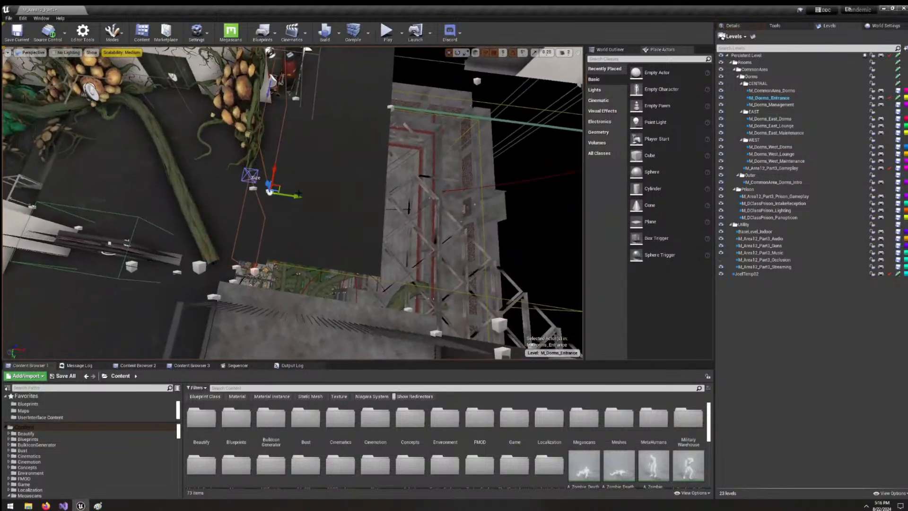
# Set the grid snap size to 50 and rotate the copied wall sections to face the extension, repositioning them at its edge.
pyautogui.click(503, 53)
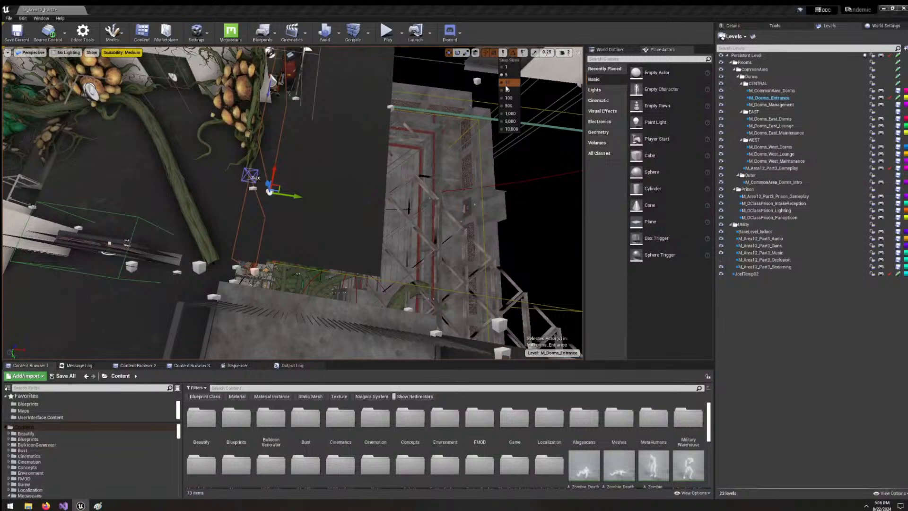
pyautogui.click(539, 102)
pyautogui.press('e')
pyautogui.moveTo(294, 219); pyautogui.dragTo(243, 234)
pyautogui.moveTo(248, 206); pyautogui.dragTo(151, 220, button='right')
pyautogui.press('w')
pyautogui.moveTo(248, 206); pyautogui.dragTo(294, 210)
pyautogui.moveTo(294, 210); pyautogui.dragTo(379, 213, button='right')
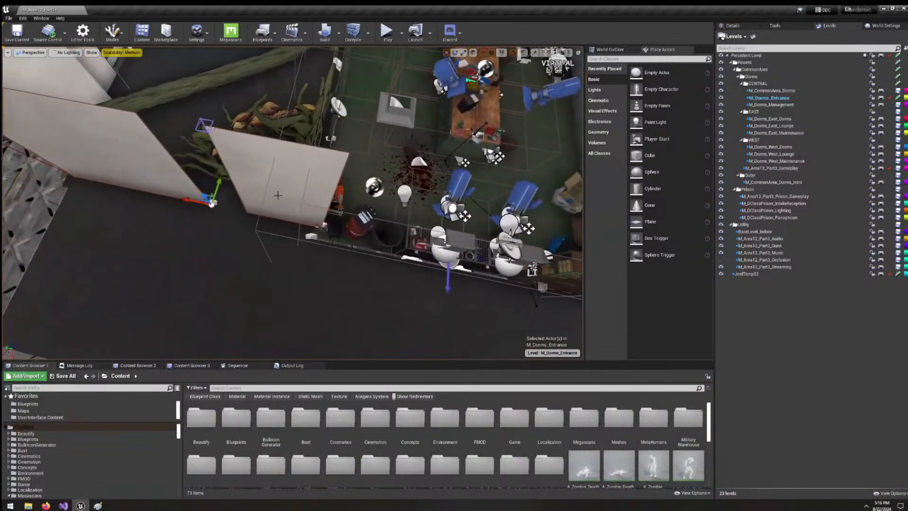
# Pull in the office-side end of the outward-facing wall copy behind the vine cluster.
pyautogui.click(303, 179)
pyautogui.moveTo(303, 180); pyautogui.dragTo(265, 175, button='right')
pyautogui.moveTo(340, 211); pyautogui.dragTo(318, 209)
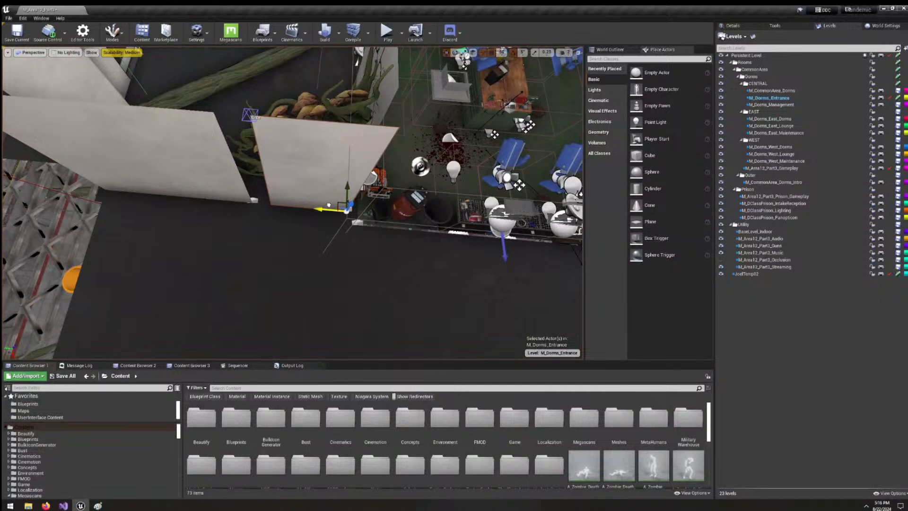
pyautogui.moveTo(318, 209); pyautogui.dragTo(350, 227, button='right')
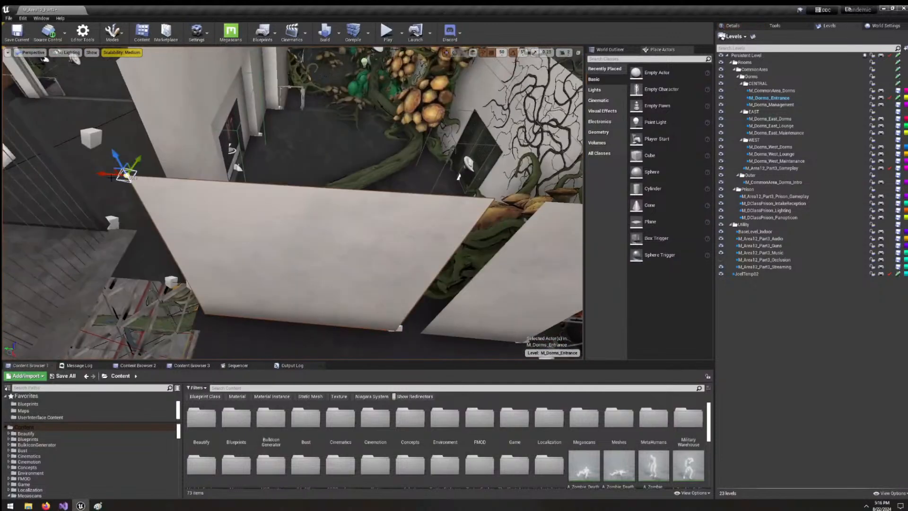
# Adjust both ends of the other outward-facing wall copy to fit between the doorway wall and the opening's edge.
pyautogui.moveTo(109, 172); pyautogui.dragTo(194, 179)
pyautogui.click(291, 243)
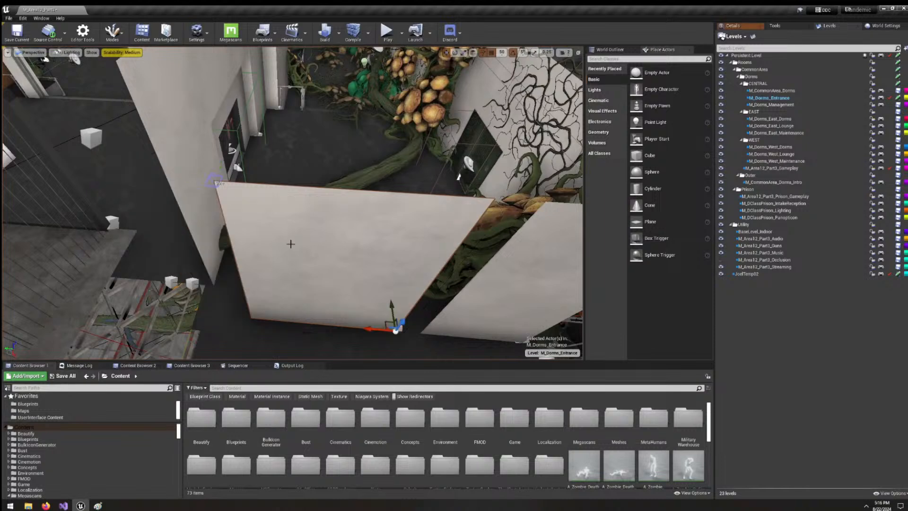
pyautogui.moveTo(291, 243); pyautogui.dragTo(330, 297, button='right')
pyautogui.moveTo(351, 270); pyautogui.dragTo(308, 266)
pyautogui.moveTo(308, 267); pyautogui.dragTo(277, 283, button='right')
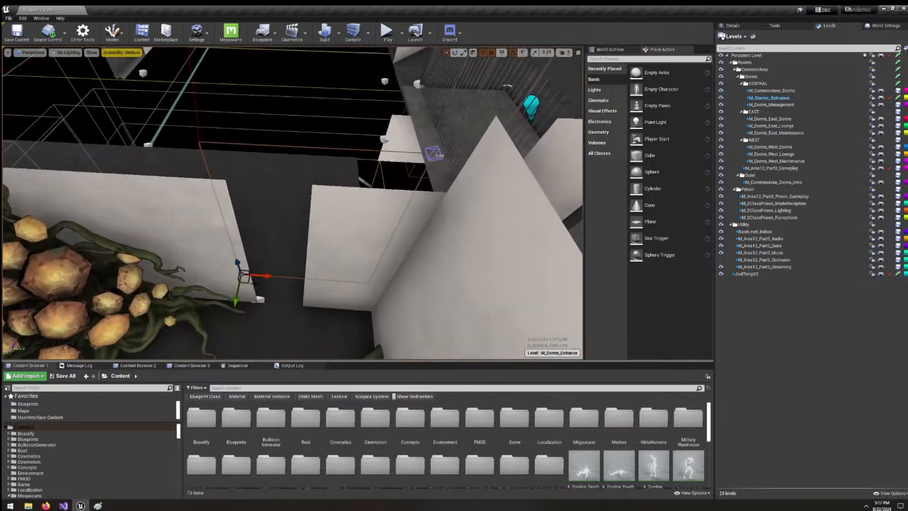
pyautogui.moveTo(270, 278); pyautogui.dragTo(335, 283)
pyautogui.moveTo(331, 288); pyautogui.dragTo(310, 285, button='right')
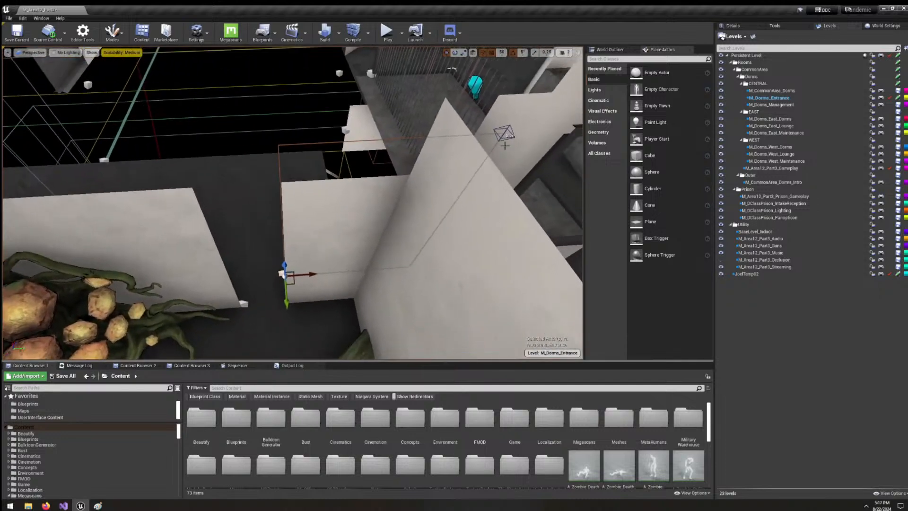
pyautogui.moveTo(527, 135); pyautogui.dragTo(480, 146)
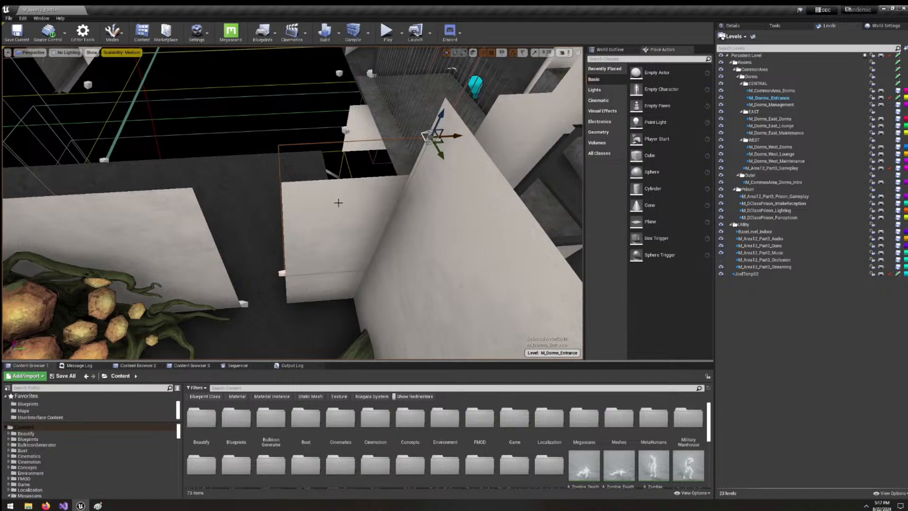
# Move the fitted outer wall copy closer to the matching inner wall section beside the doorway wall.
pyautogui.moveTo(338, 203); pyautogui.dragTo(336, 208, button='right')
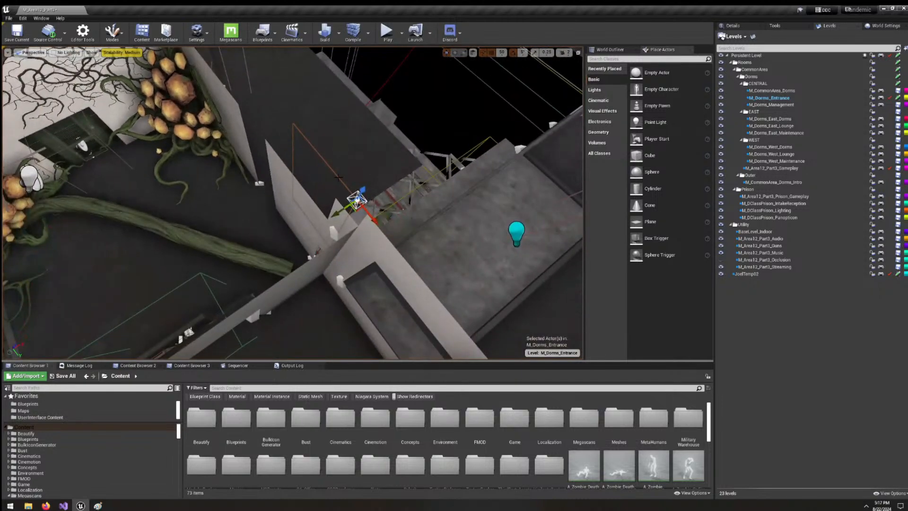
pyautogui.moveTo(339, 177); pyautogui.dragTo(295, 170, button='right')
pyautogui.moveTo(286, 180); pyautogui.dragTo(268, 185)
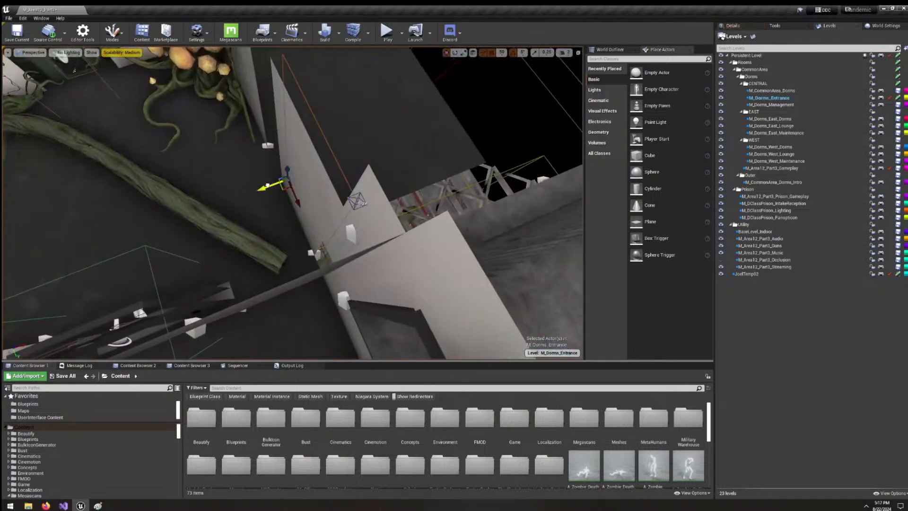
pyautogui.moveTo(268, 185); pyautogui.dragTo(215, 185, button='right')
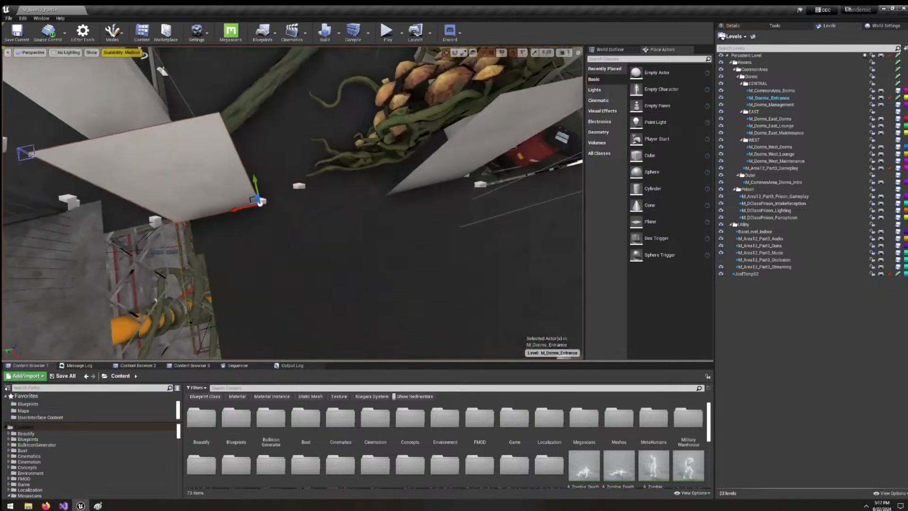
# Shift the vine-side outer wall copy toward its inner wall and align its end with the opening's edge.
pyautogui.click(464, 152)
pyautogui.moveTo(372, 134); pyautogui.dragTo(442, 140, button='right')
pyautogui.moveTo(376, 138); pyautogui.dragTo(344, 136)
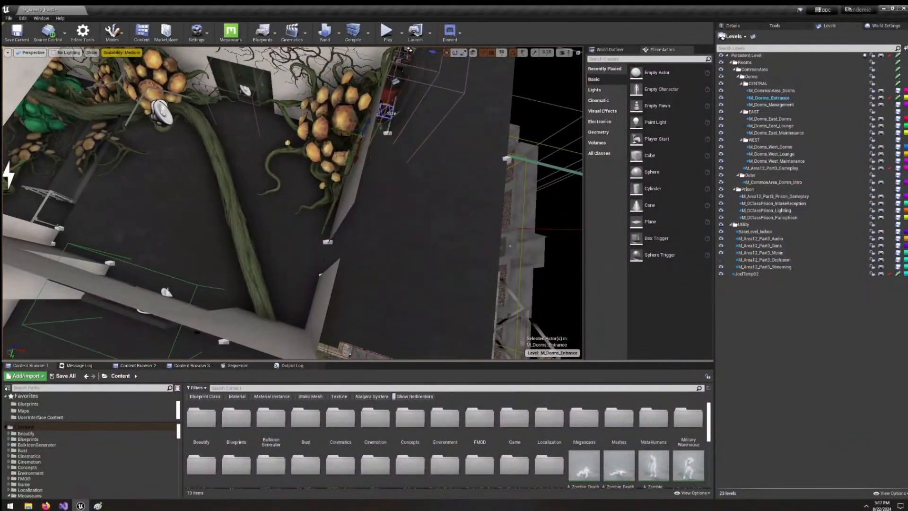
pyautogui.moveTo(409, 49); pyautogui.dragTo(483, 64, button='right')
pyautogui.moveTo(373, 108); pyautogui.dragTo(444, 97, button='right')
pyautogui.moveTo(347, 67); pyautogui.dragTo(392, 154)
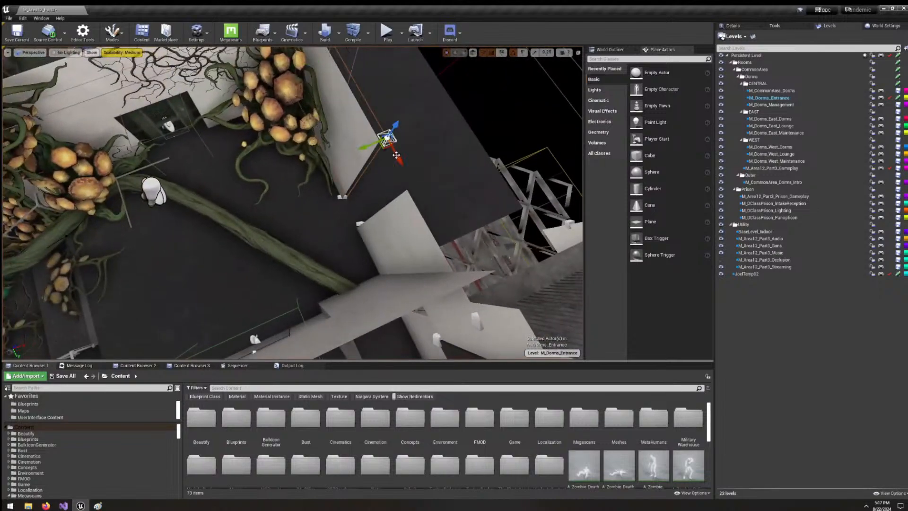
# Inspect the doubled side walls, the opening between them and the new floor extension from several angles.
pyautogui.moveTo(396, 155); pyautogui.dragTo(435, 160, button='right')
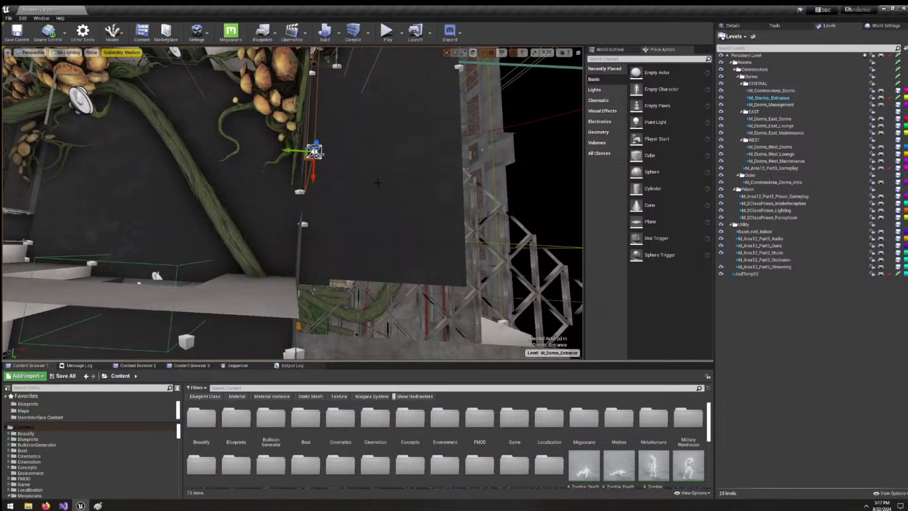
pyautogui.moveTo(378, 182); pyautogui.dragTo(444, 160, button='right')
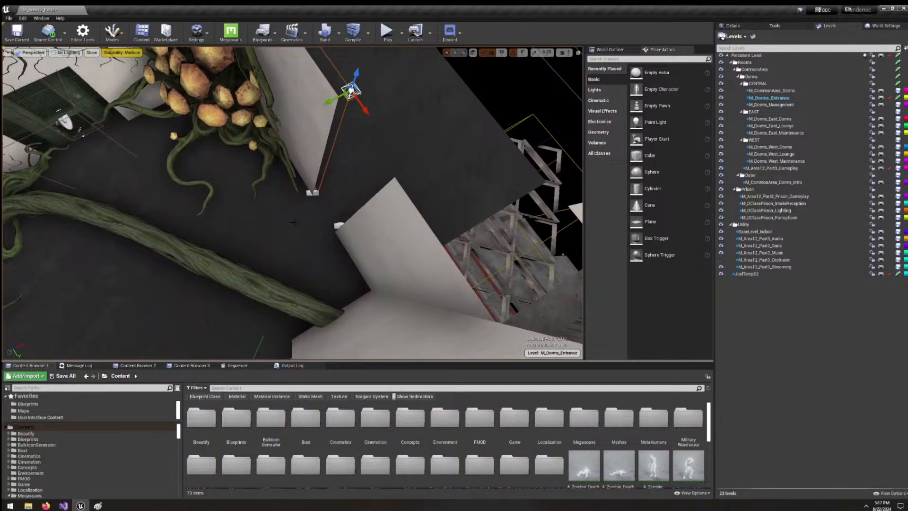
pyautogui.moveTo(120, 223)
pyautogui.mouseDown(button='right')
pyautogui.moveTo(161, 224)
pyautogui.moveTo(125, 208)
pyautogui.mouseUp(button='right')
pyautogui.moveTo(313, 220)
pyautogui.mouseDown(button='right')
pyautogui.moveTo(279, 220)
pyautogui.moveTo(283, 199)
pyautogui.moveTo(312, 220)
pyautogui.mouseUp(button='right')
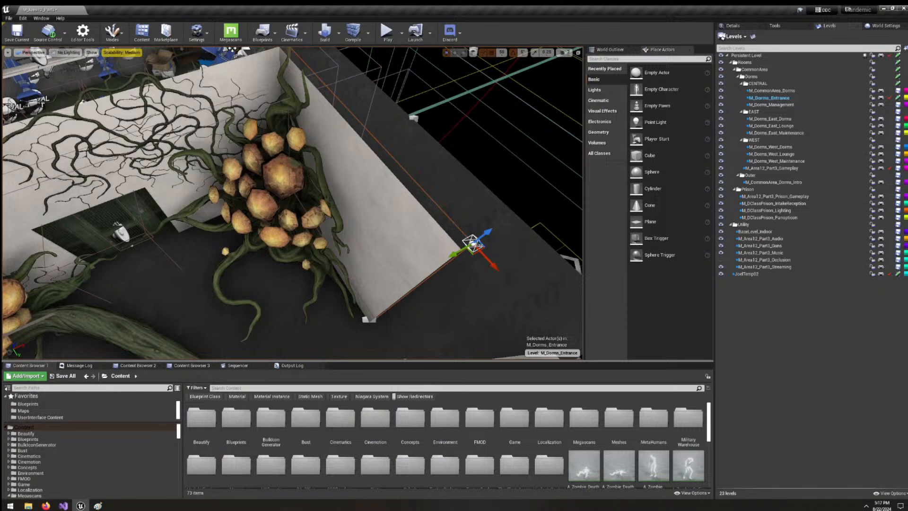
pyautogui.moveTo(258, 197); pyautogui.dragTo(157, 196, button='right')
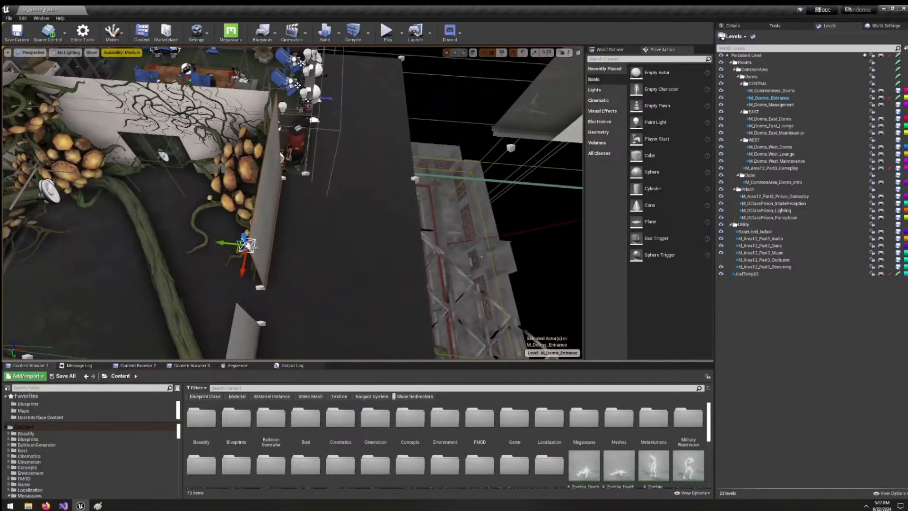
pyautogui.press('a')
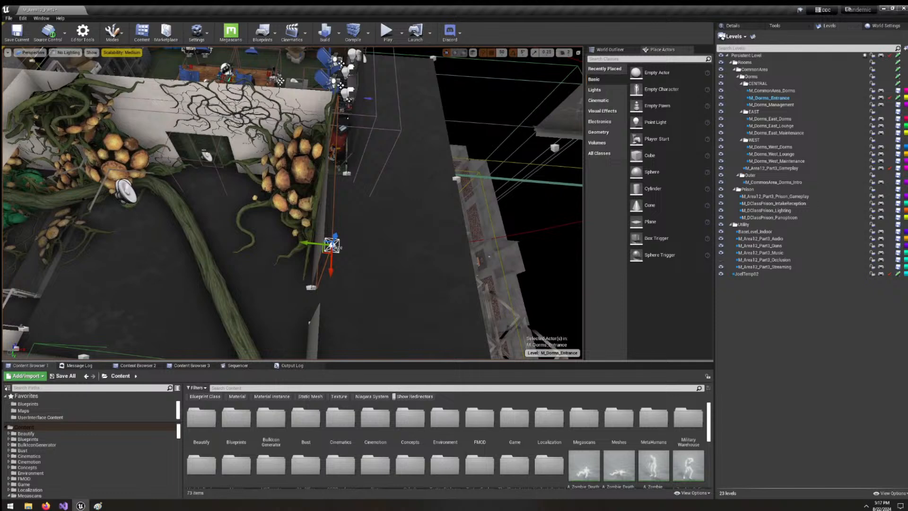
pyautogui.press('d')
pyautogui.moveTo(381, 180); pyautogui.dragTo(298, 236, button='right')
pyautogui.press('a')
pyautogui.press('d')
pyautogui.press('a')
pyautogui.press('a')
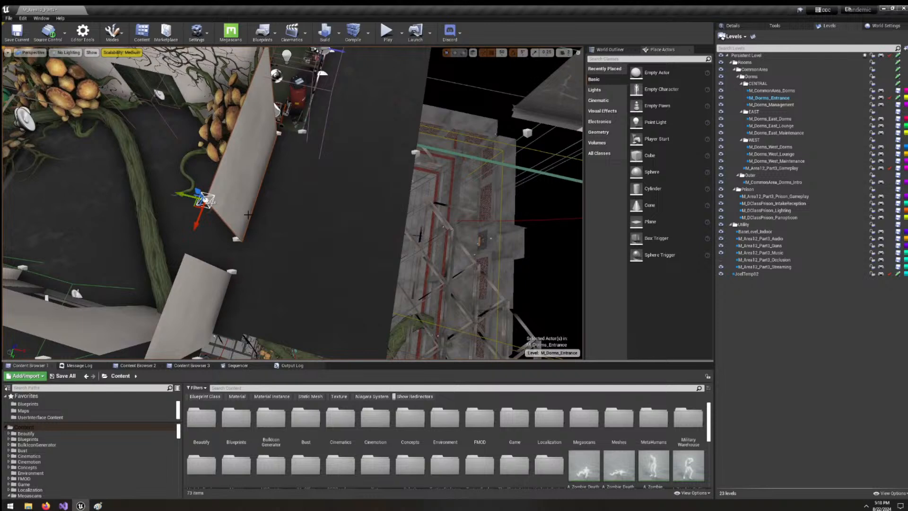
# Place a copy of the long outer wall perpendicular to it, across the floor extension at the end beside the doorway wall.
pyautogui.moveTo(315, 232); pyautogui.dragTo(357, 235, button='right')
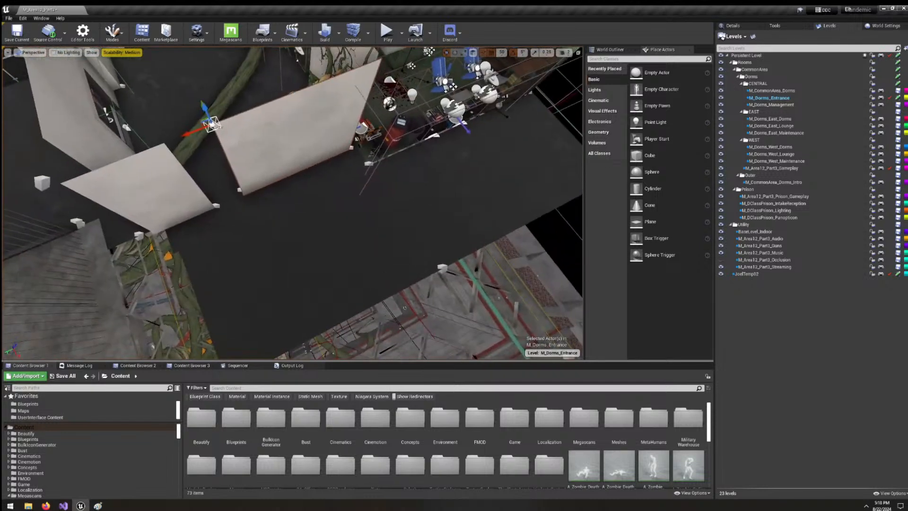
pyautogui.moveTo(405, 308); pyautogui.dragTo(436, 306, button='right')
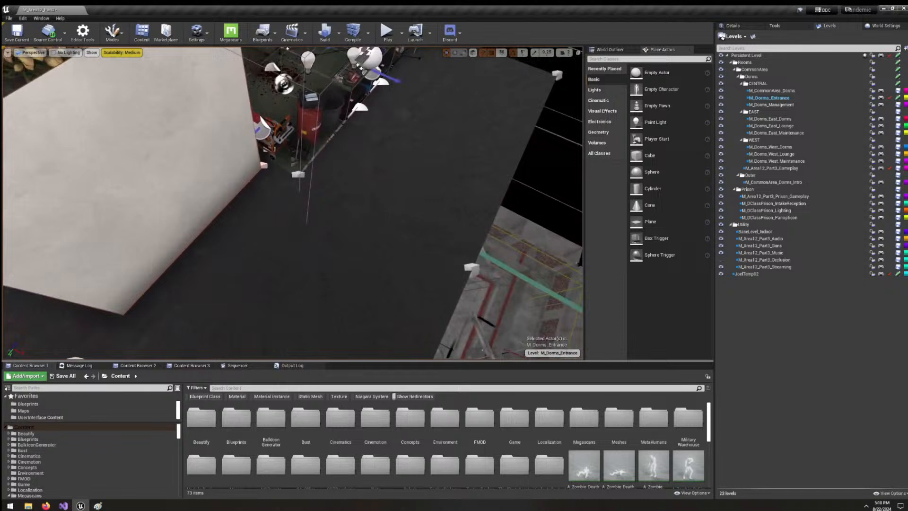
pyautogui.moveTo(349, 249)
pyautogui.mouseDown(button='right')
pyautogui.moveTo(341, 250)
pyautogui.moveTo(375, 250)
pyautogui.moveTo(393, 261)
pyautogui.moveTo(355, 260)
pyautogui.mouseUp(button='right')
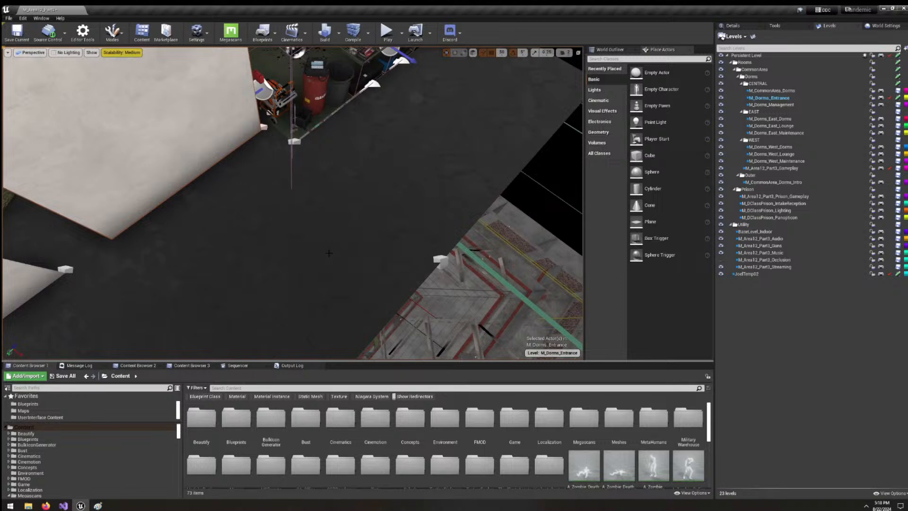
pyautogui.moveTo(328, 253); pyautogui.dragTo(393, 137, button='right')
pyautogui.click(309, 145)
pyautogui.press('a')
pyautogui.moveTo(304, 136); pyautogui.dragTo(304, 136, button='right')
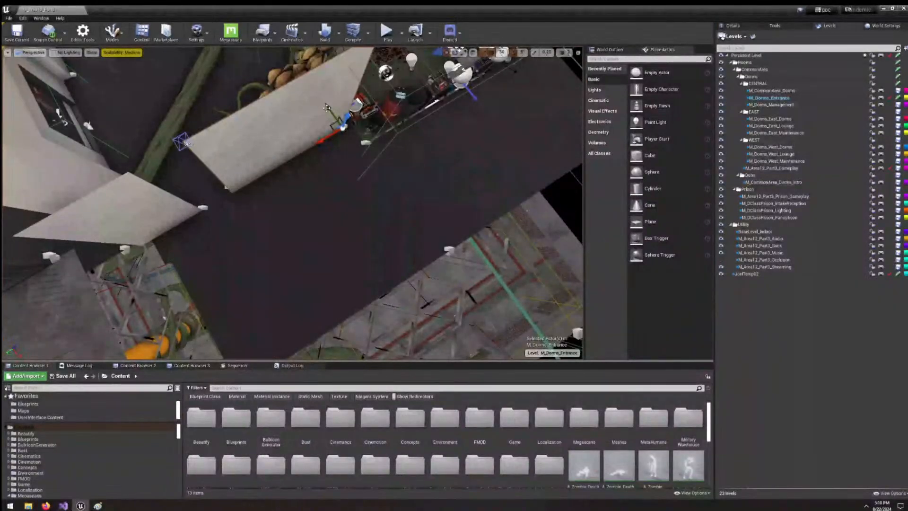
pyautogui.moveTo(326, 107); pyautogui.dragTo(415, 191)
pyautogui.press('e')
pyautogui.moveTo(415, 191); pyautogui.dragTo(331, 175, button='right')
pyautogui.press('w')
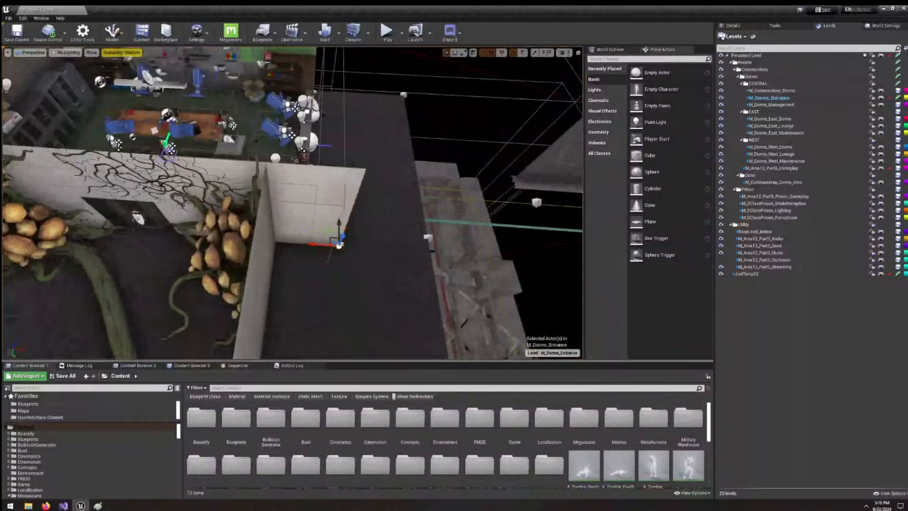
# Pull the cross wall's far end out of the furnished room so it starts at the long outer wall.
pyautogui.click(168, 155)
pyautogui.moveTo(151, 153); pyautogui.dragTo(248, 160)
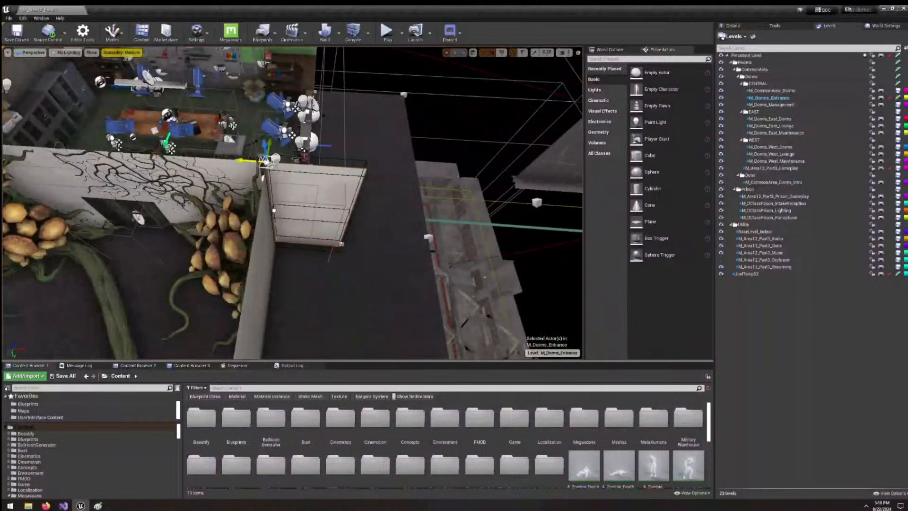
pyautogui.press('w')
# Lower the cross wall's top edge below the height of the adjoining long outer wall.
pyautogui.moveTo(280, 219); pyautogui.dragTo(274, 172, button='right')
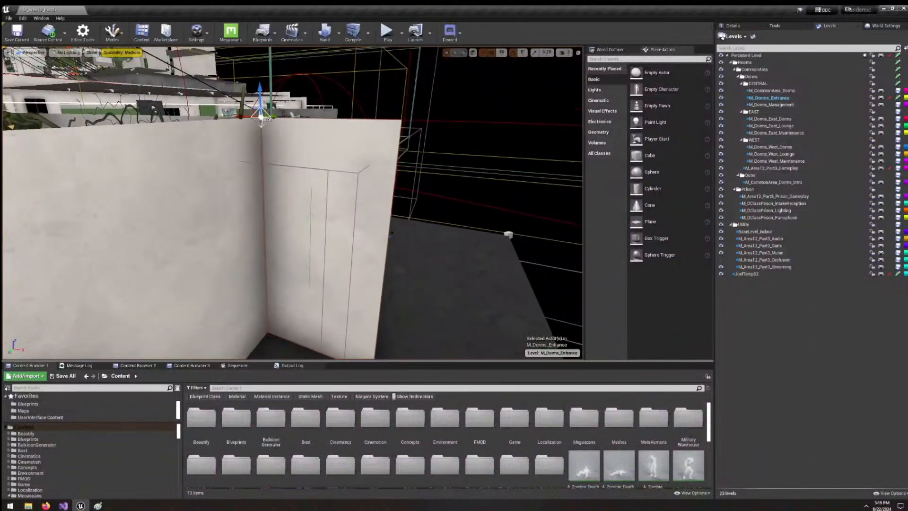
pyautogui.moveTo(259, 98); pyautogui.dragTo(261, 161)
pyautogui.moveTo(271, 226)
pyautogui.mouseDown(button='right')
pyautogui.moveTo(312, 234)
pyautogui.moveTo(273, 229)
pyautogui.mouseUp(button='right')
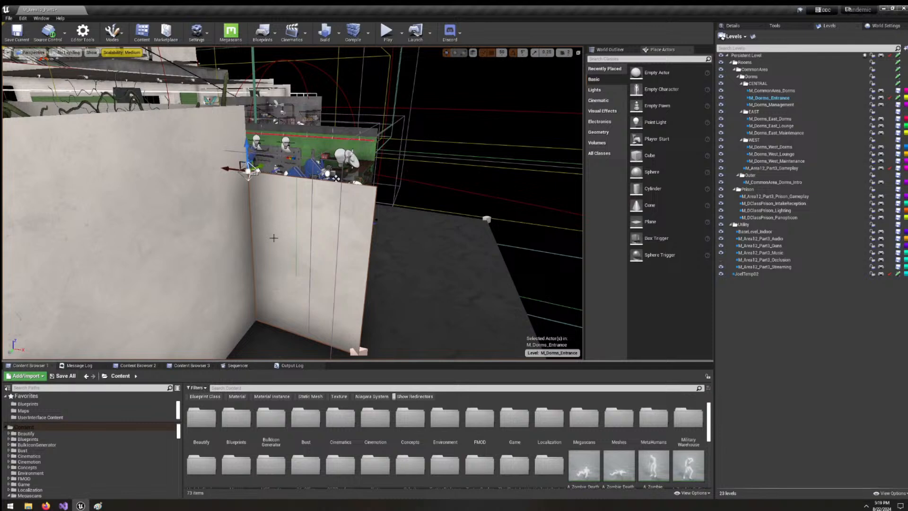
pyautogui.moveTo(274, 237); pyautogui.dragTo(304, 242, button='right')
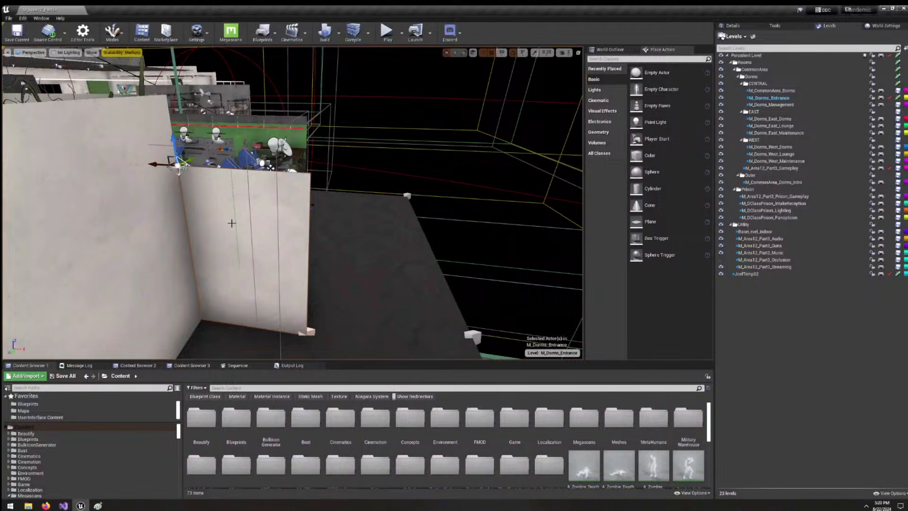
pyautogui.moveTo(305, 265)
pyautogui.mouseDown(button='right')
pyautogui.moveTo(350, 312)
pyautogui.moveTo(302, 327)
pyautogui.moveTo(317, 261)
pyautogui.mouseUp(button='right')
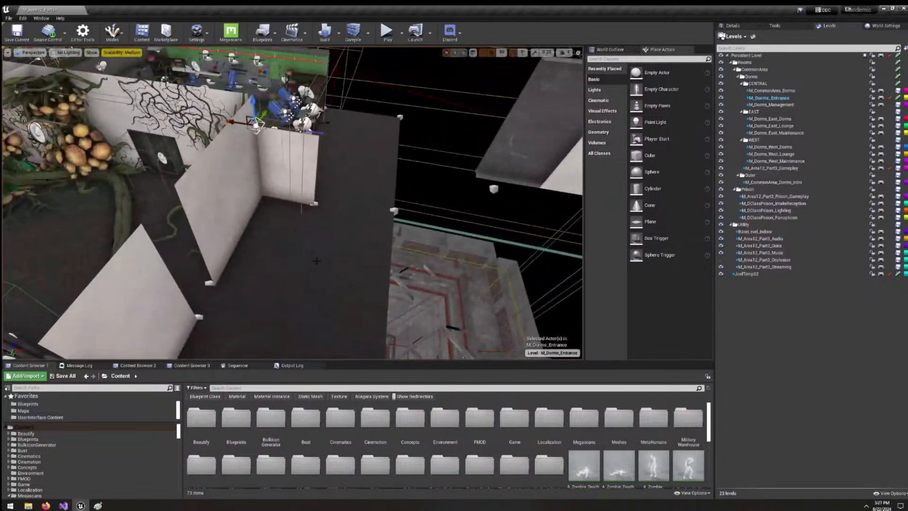
# Raise the cross wall's top edge back level with the long outer wall.
pyautogui.moveTo(292, 256); pyautogui.dragTo(260, 198, button='right')
pyautogui.moveTo(254, 185); pyautogui.dragTo(252, 142)
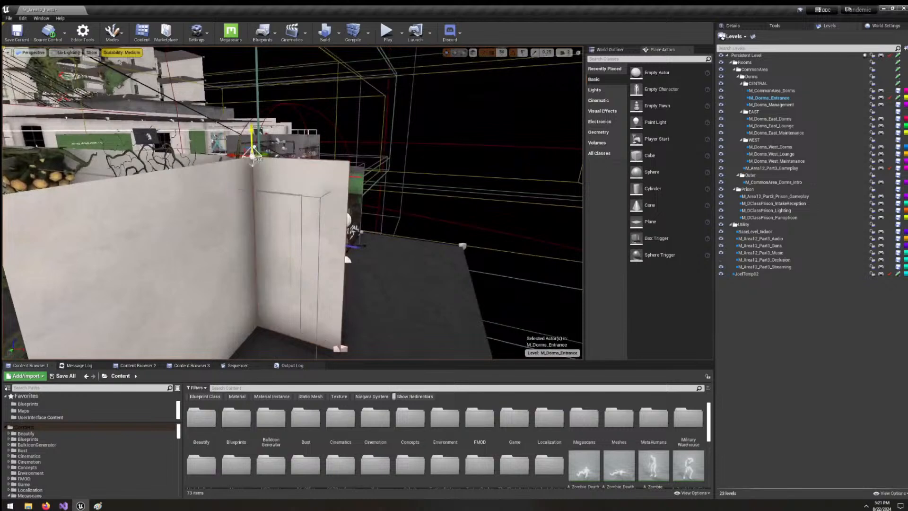
pyautogui.moveTo(272, 194); pyautogui.dragTo(272, 246, button='right')
pyautogui.click(295, 165)
pyautogui.moveTo(295, 165); pyautogui.dragTo(289, 218, button='right')
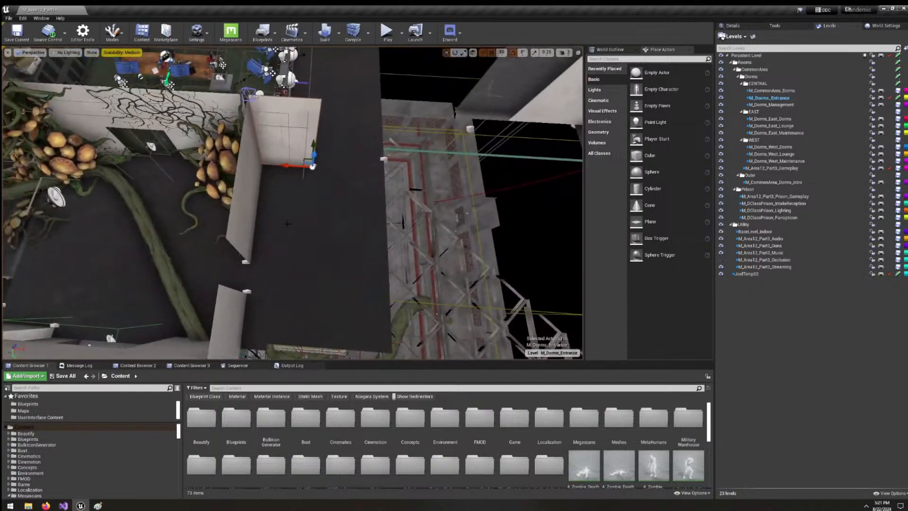
# Switch to Paint and start a blank canvas, discarding the existing path sketch without saving.
pyautogui.click(98, 505)
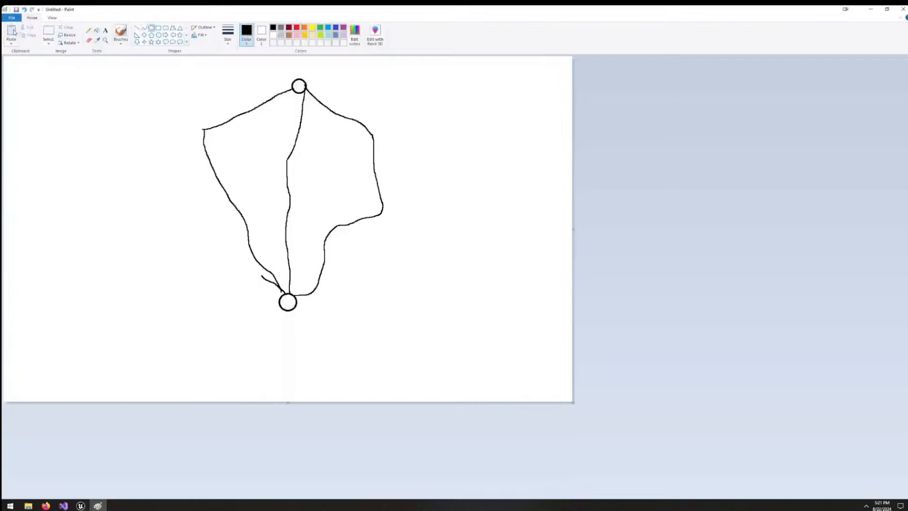
pyautogui.click(12, 17)
pyautogui.click(21, 188)
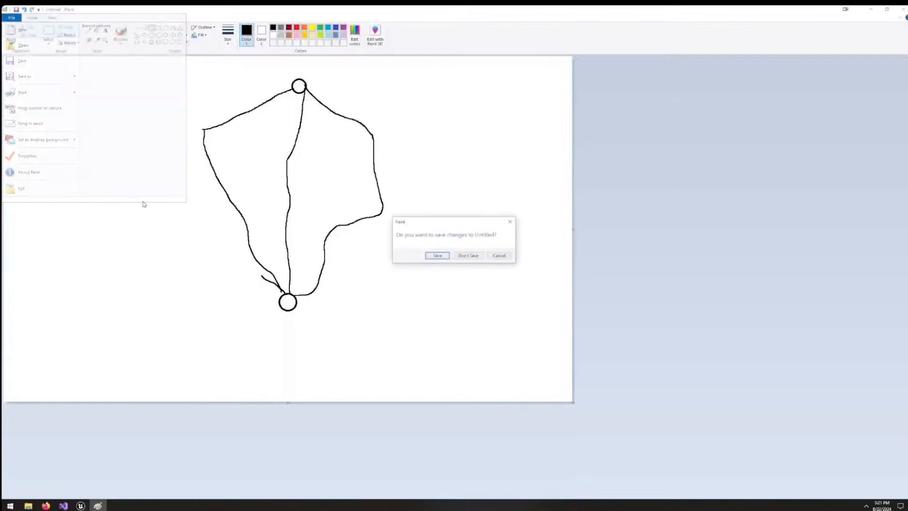
pyautogui.click(473, 257)
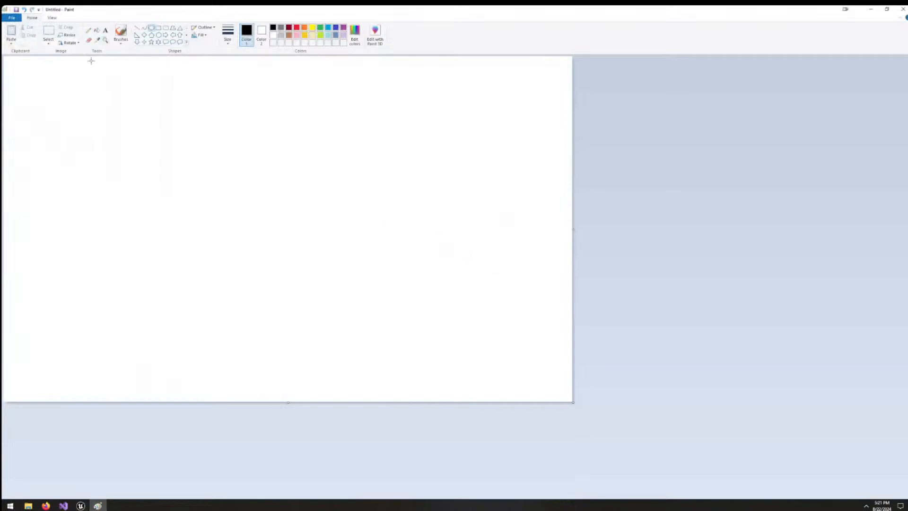
# Draw a black rectangle on the canvas's left half and label it "armory" inside.
pyautogui.click(158, 28)
pyautogui.moveTo(136, 144); pyautogui.dragTo(291, 227)
pyautogui.click(105, 30)
pyautogui.click(164, 179)
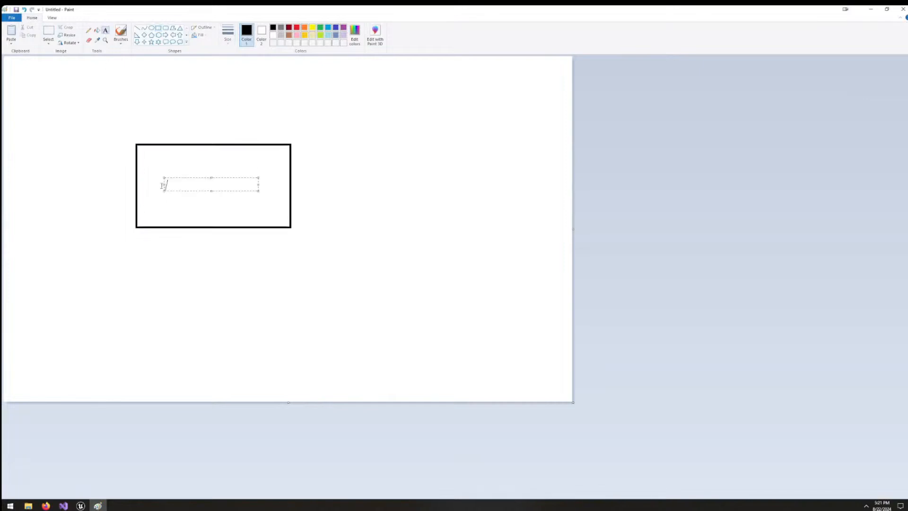
pyautogui.write('armory')
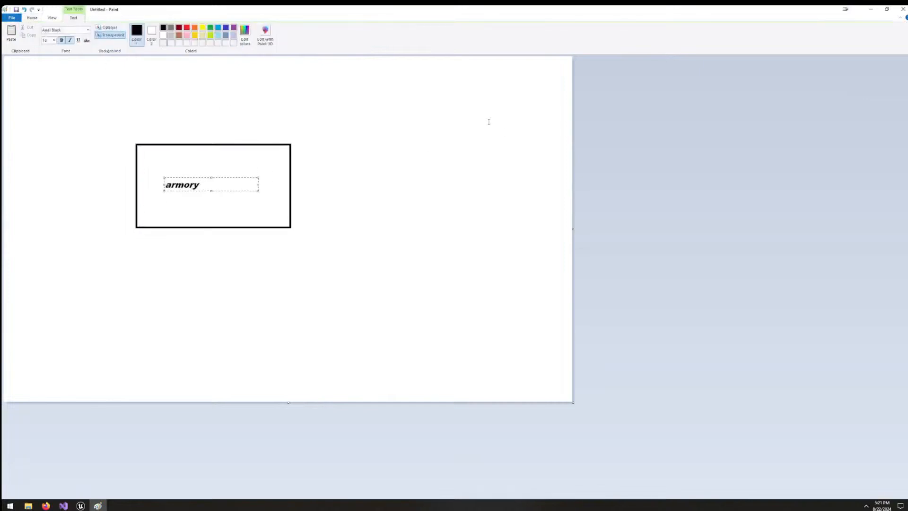
pyautogui.click(318, 172)
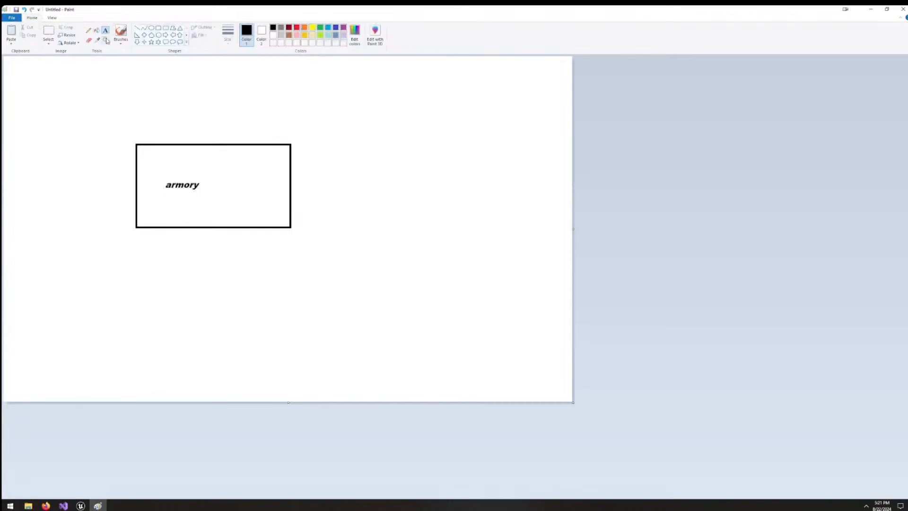
# Draw two orange vertical corridor lines, one along the armory's right edge with a gap below it and one farther right.
pyautogui.click(304, 29)
pyautogui.click(137, 28)
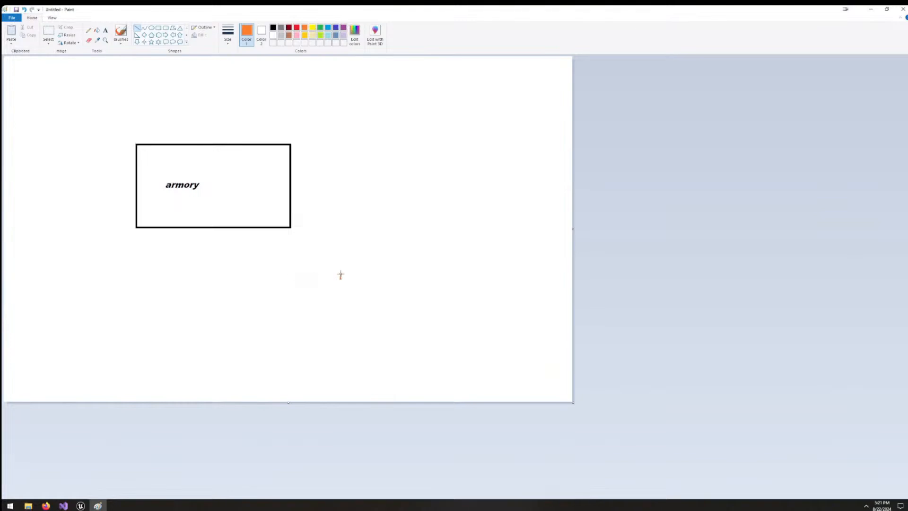
pyautogui.moveTo(341, 279)
pyautogui.mouseDown()
pyautogui.moveTo(334, 112)
pyautogui.moveTo(346, 75)
pyautogui.mouseUp()
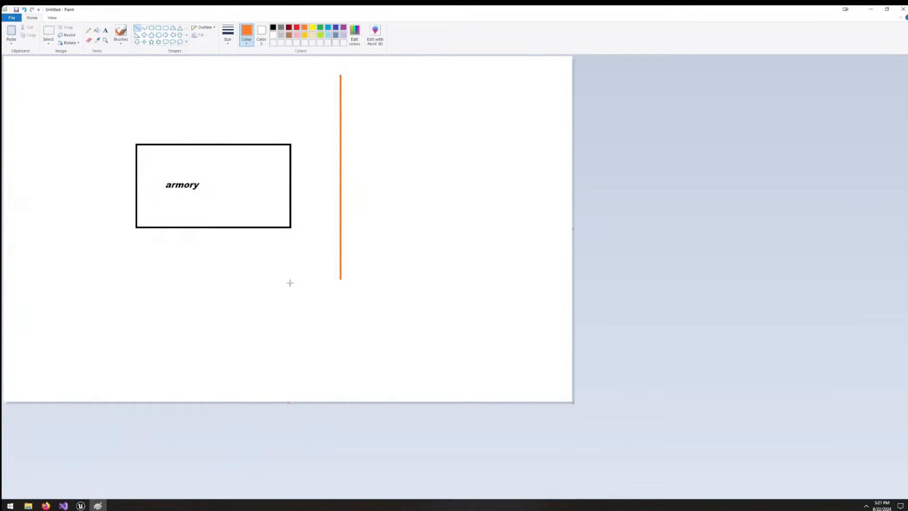
pyautogui.moveTo(290, 283); pyautogui.dragTo(299, 69)
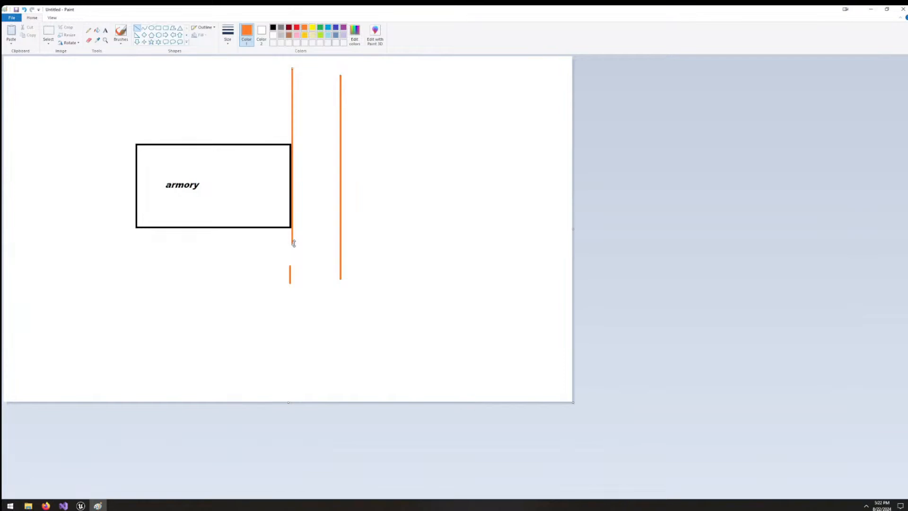
pyautogui.moveTo(293, 244)
pyautogui.mouseDown()
pyautogui.moveTo(291, 227)
pyautogui.moveTo(291, 235)
pyautogui.mouseUp()
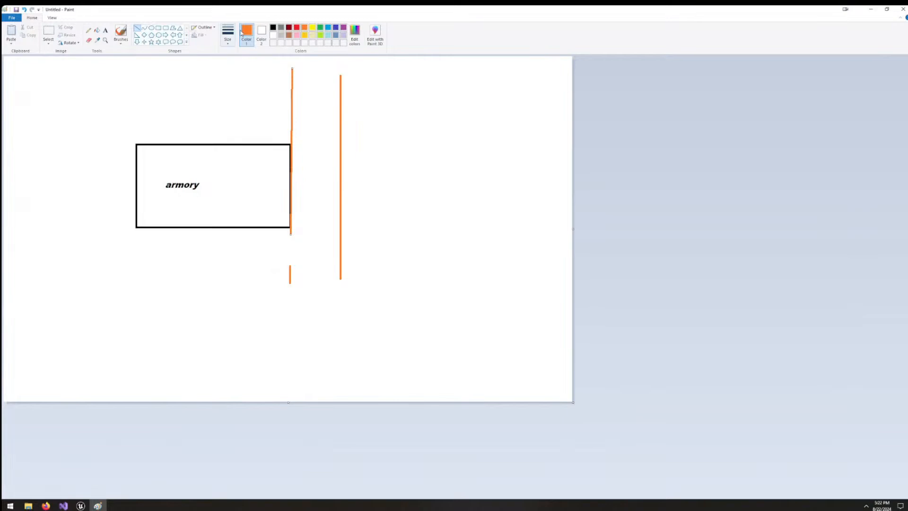
# Choose the diamond shape and green as the drawing colour.
pyautogui.click(144, 35)
pyautogui.click(321, 27)
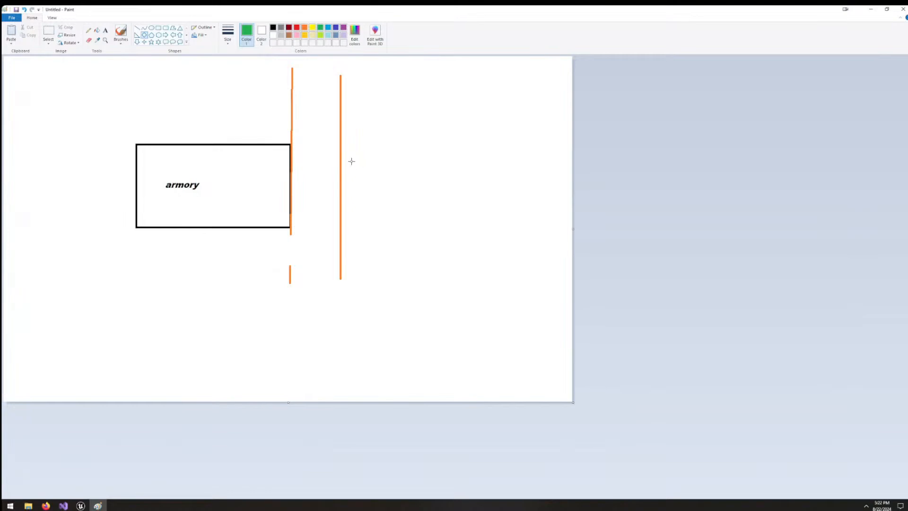
pyautogui.moveTo(351, 150); pyautogui.dragTo(367, 167)
pyautogui.moveTo(355, 204); pyautogui.dragTo(371, 220)
pyautogui.hotkey('ctrl', 'z')
pyautogui.hotkey('ctrl', 'z')
# Draw a small green diamond just outside the right-hand orange line, level with the upper part of the armory.
pyautogui.moveTo(352, 157); pyautogui.dragTo(367, 178)
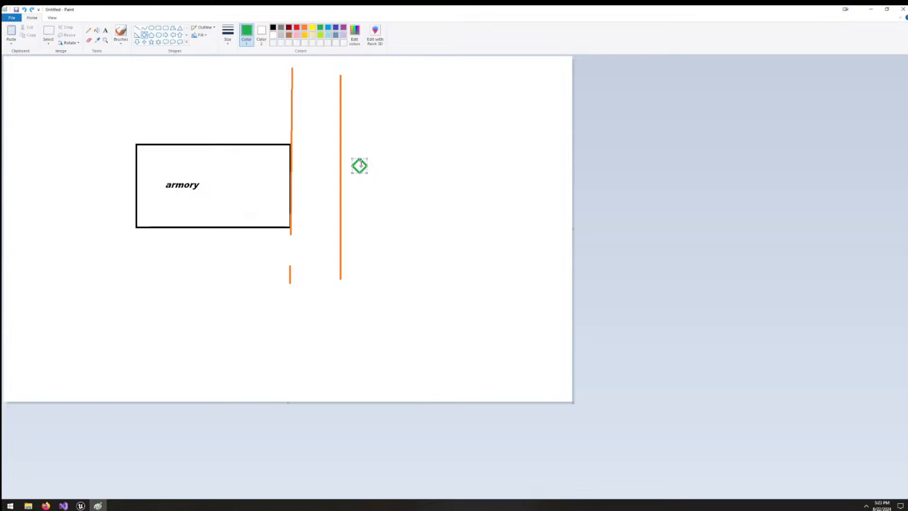
pyautogui.moveTo(363, 158); pyautogui.dragTo(364, 160)
pyautogui.click(377, 213)
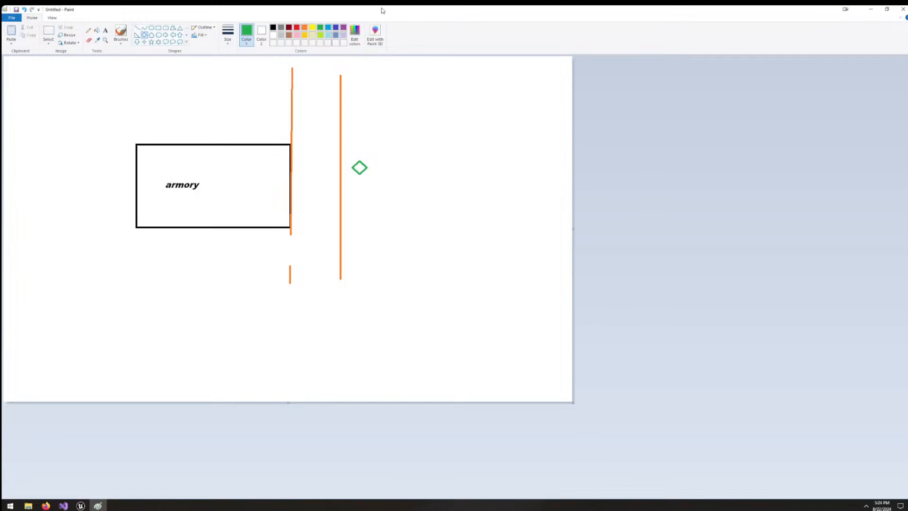
# Switch back to Unreal Editor and shorten the cross wall to about half its length, joined to the long outer wall.
pyautogui.moveTo(383, 10)
pyautogui.mouseDown()
pyautogui.moveTo(454, 50)
pyautogui.moveTo(907, 47)
pyautogui.mouseUp()
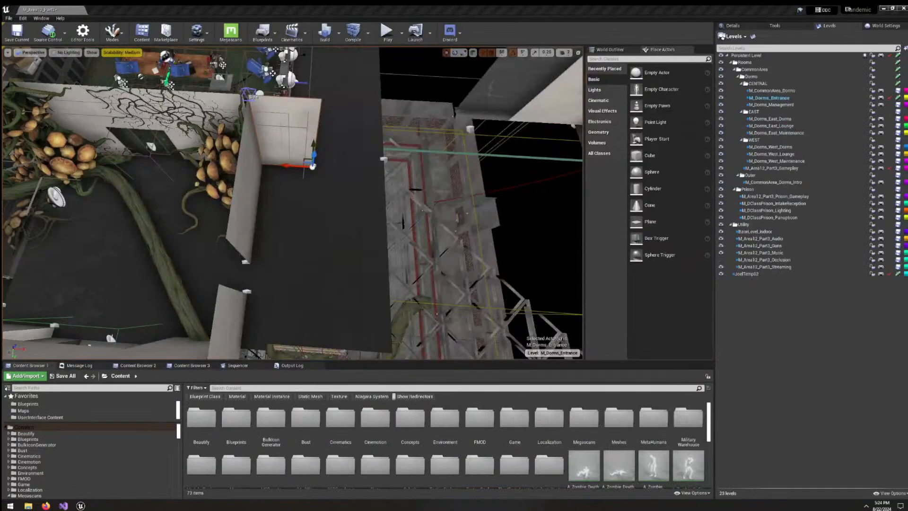
pyautogui.moveTo(334, 263); pyautogui.dragTo(272, 184, button='right')
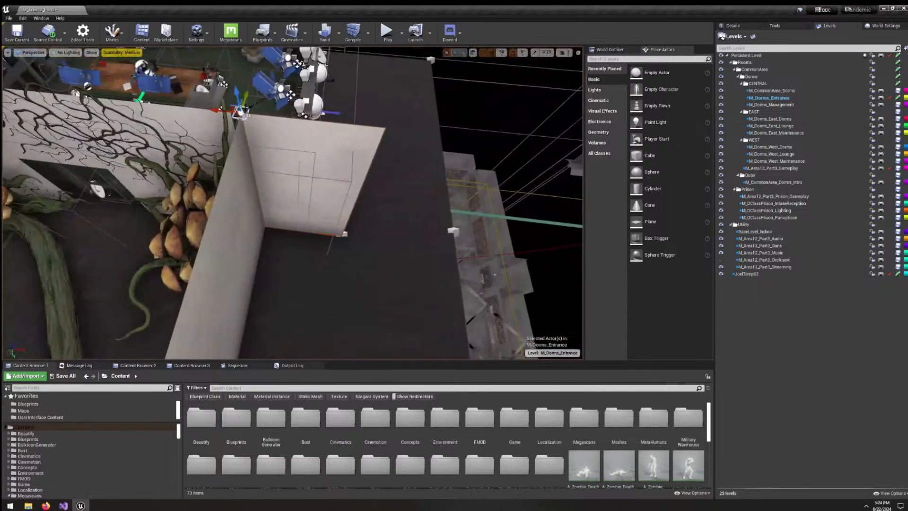
pyautogui.click(242, 112)
pyautogui.moveTo(252, 117); pyautogui.dragTo(290, 124)
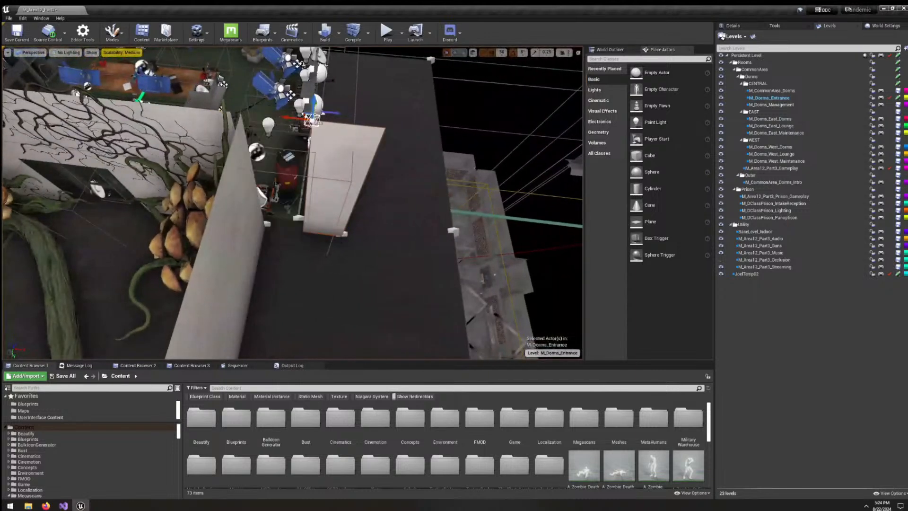
pyautogui.click(312, 165)
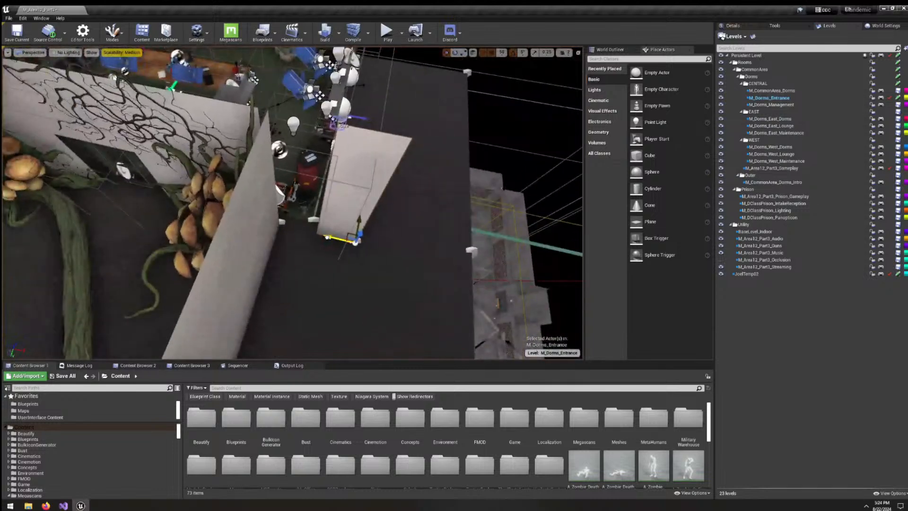
pyautogui.moveTo(356, 239); pyautogui.dragTo(293, 231)
pyautogui.moveTo(307, 232); pyautogui.dragTo(346, 232, button='right')
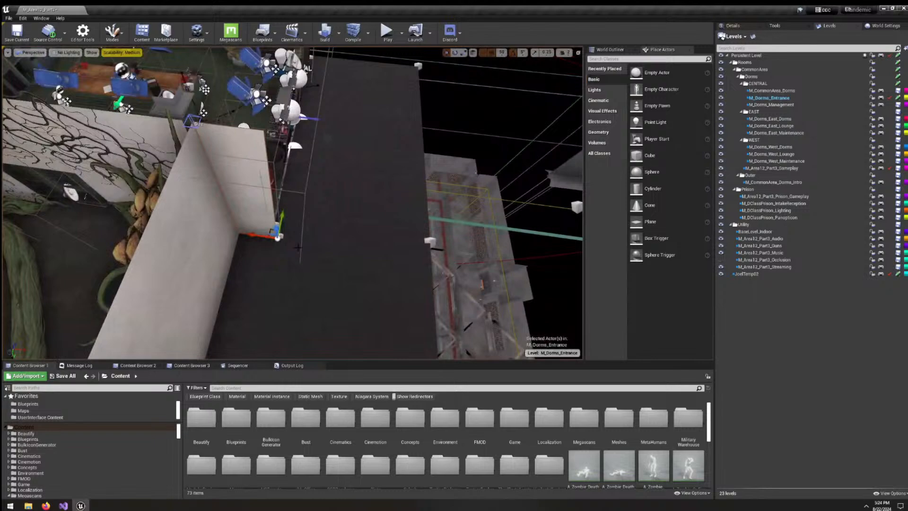
# Duplicate the short cross wall and place the copy at the opposite edge of the floor extension.
pyautogui.moveTo(298, 248); pyautogui.dragTo(392, 222, button='right')
pyautogui.press('d')
pyautogui.press('s')
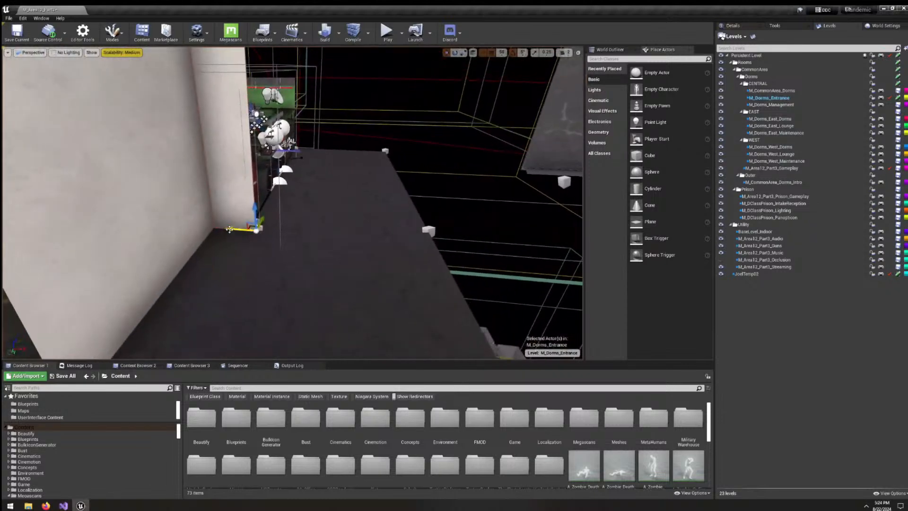
pyautogui.moveTo(240, 231); pyautogui.dragTo(265, 251, button='right')
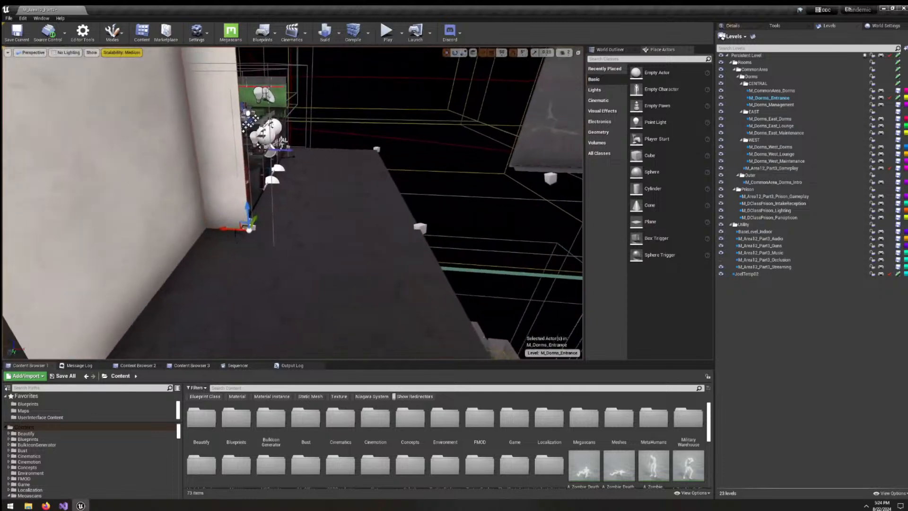
pyautogui.keyDown('alt'); pyautogui.moveTo(239, 228); pyautogui.dragTo(406, 264); pyautogui.keyUp('alt')
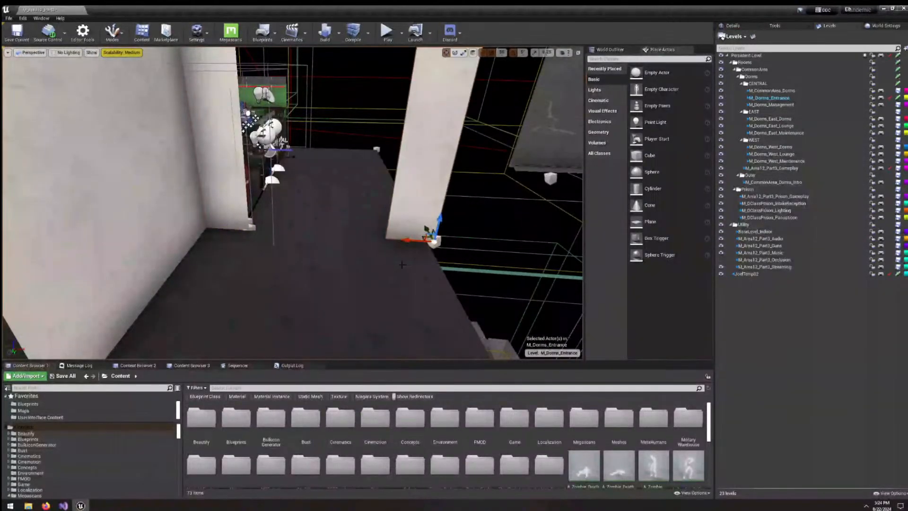
# Extend the copied wall's inner end toward the short cross wall to narrow the gap between them.
pyautogui.moveTo(406, 264); pyautogui.dragTo(400, 246, button='right')
pyautogui.click(440, 136)
pyautogui.moveTo(440, 135); pyautogui.dragTo(395, 139)
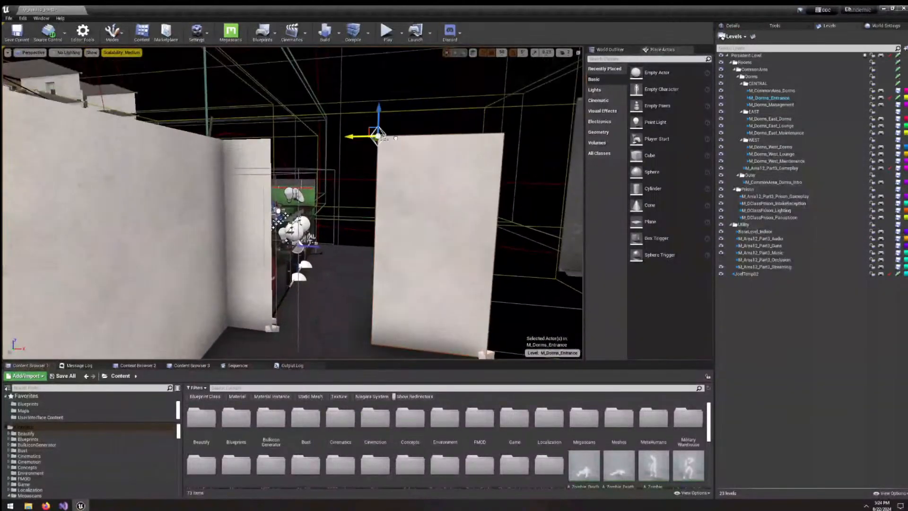
# Duplicate the short cross wall at its outer corner and rotate the copy -90 degrees.
pyautogui.moveTo(377, 136); pyautogui.dragTo(341, 208, button='right')
pyautogui.click(318, 178)
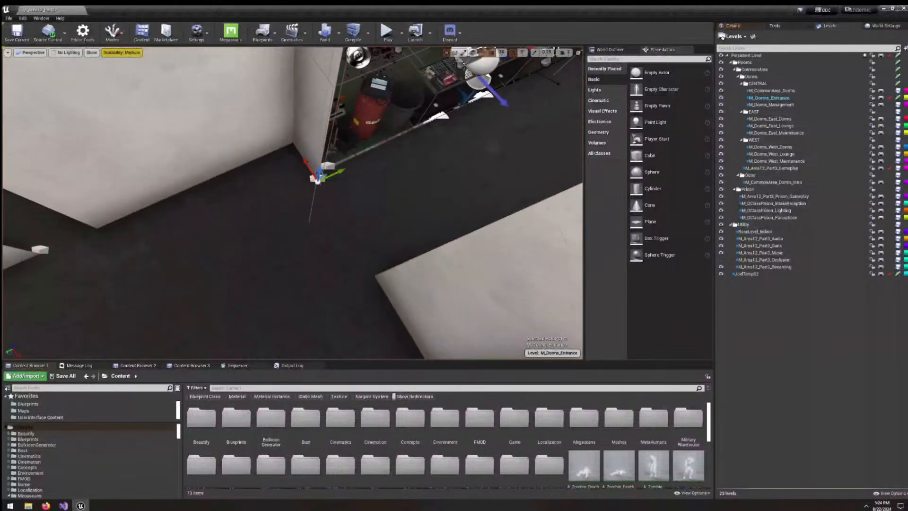
pyautogui.keyDown('alt'); pyautogui.moveTo(317, 178); pyautogui.dragTo(315, 153); pyautogui.keyUp('alt')
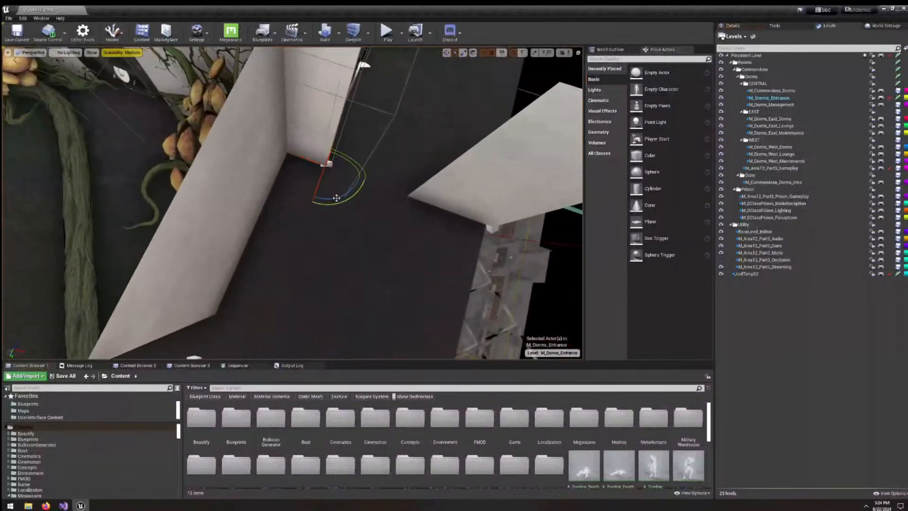
pyautogui.moveTo(336, 198); pyautogui.dragTo(312, 204)
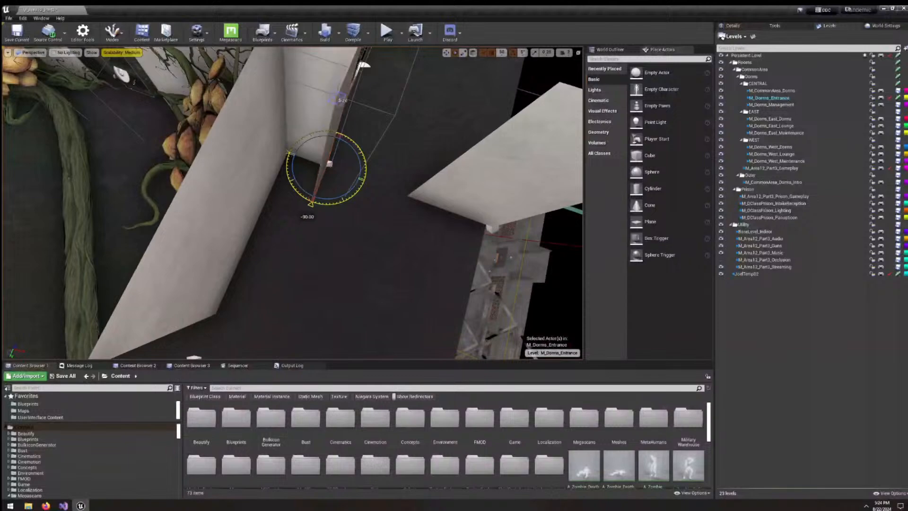
# Move the rotated wall copy to the far end of the floor and stretch it back along the armory to the cross wall.
pyautogui.moveTo(312, 204); pyautogui.dragTo(374, 208, button='right')
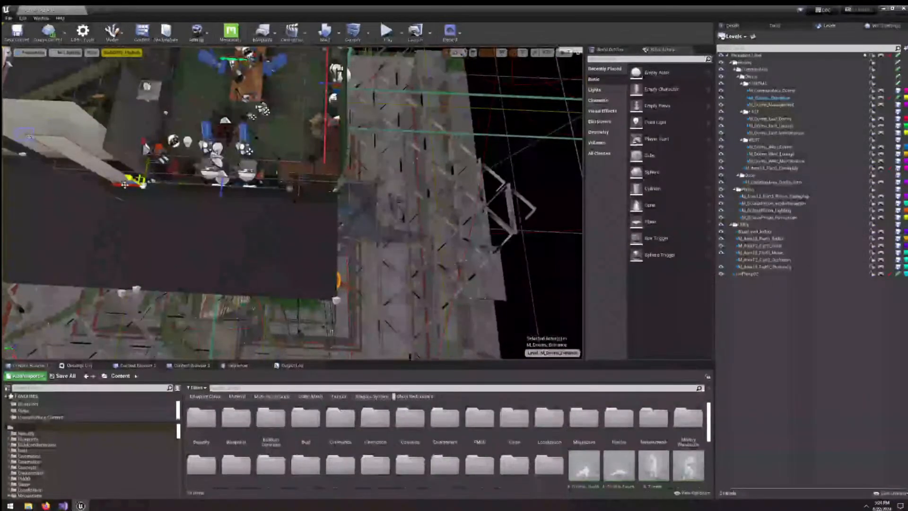
pyautogui.moveTo(124, 184); pyautogui.dragTo(320, 194)
pyautogui.moveTo(320, 194); pyautogui.dragTo(312, 161, button='right')
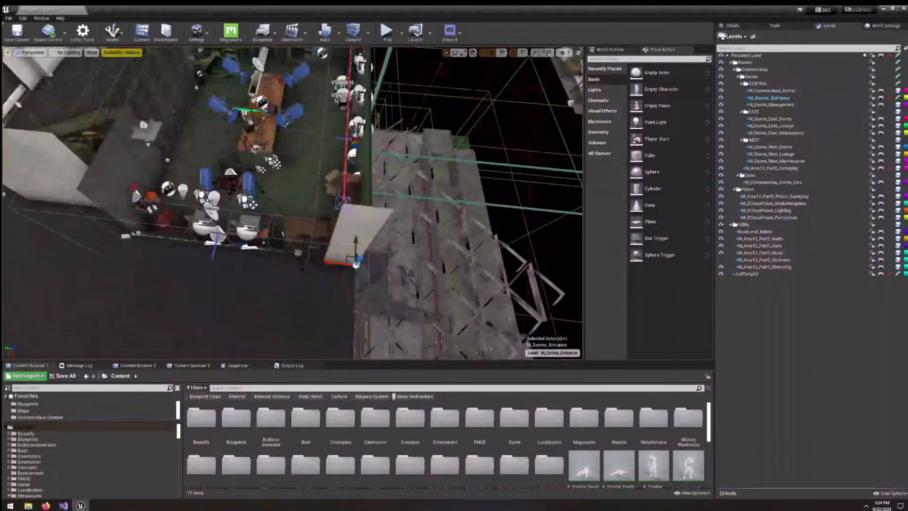
pyautogui.click(343, 202)
pyautogui.moveTo(343, 203); pyautogui.dragTo(51, 172)
pyautogui.moveTo(229, 200)
pyautogui.mouseDown(button='right')
pyautogui.moveTo(265, 203)
pyautogui.moveTo(228, 200)
pyautogui.mouseUp(button='right')
pyautogui.moveTo(385, 151); pyautogui.dragTo(316, 180)
# Switch to a finer grid snap and align the long armory-side wall flush with the corner of the short cross wall.
pyautogui.moveTo(307, 187); pyautogui.dragTo(408, 207, button='right')
pyautogui.click(351, 178)
pyautogui.moveTo(474, 166)
pyautogui.mouseDown()
pyautogui.moveTo(502, 164)
pyautogui.moveTo(492, 169)
pyautogui.mouseUp()
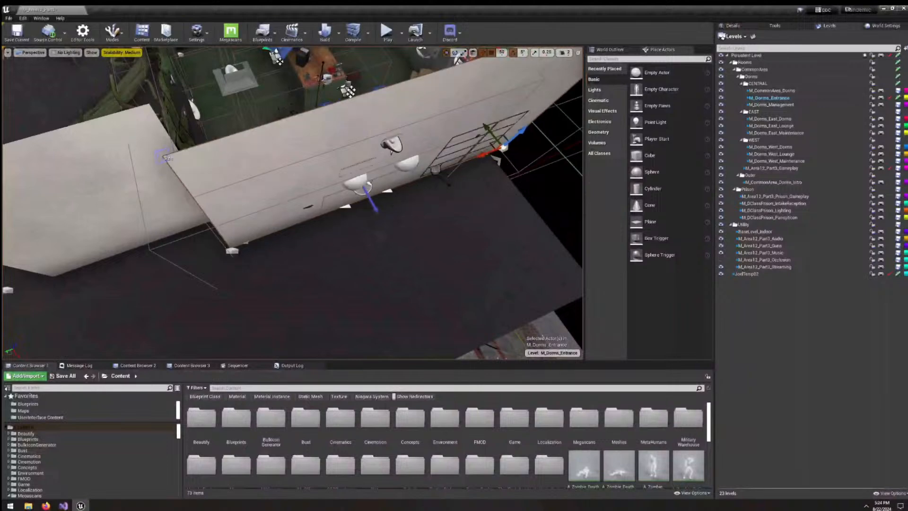
pyautogui.moveTo(291, 204); pyautogui.dragTo(393, 194, button='right')
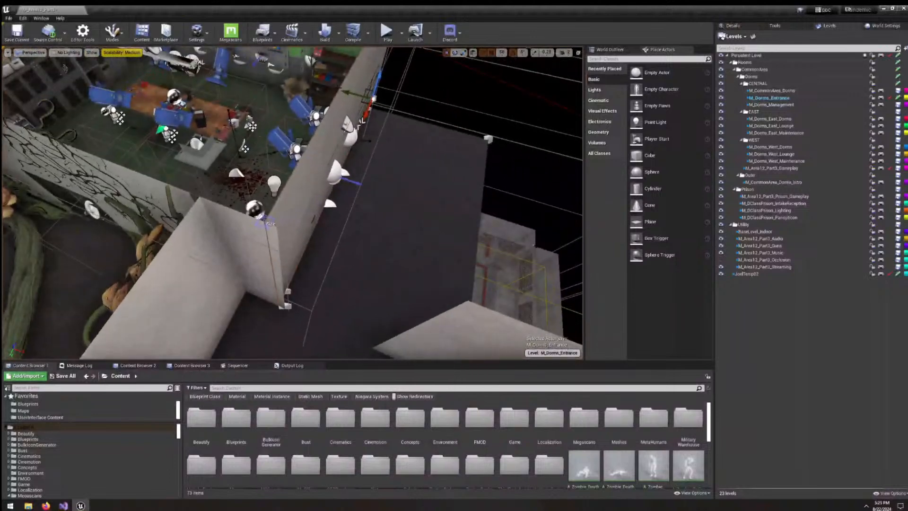
pyautogui.click(502, 52)
pyautogui.click(504, 78)
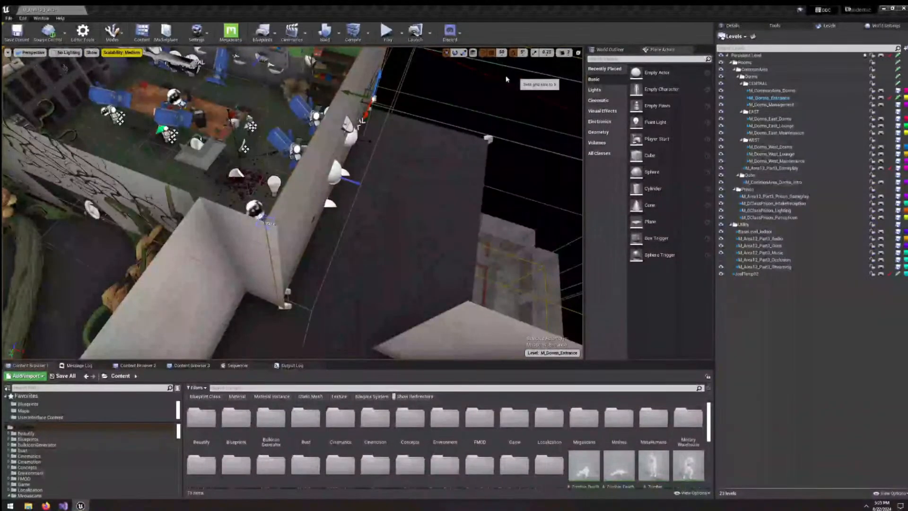
pyautogui.moveTo(347, 91); pyautogui.dragTo(352, 93)
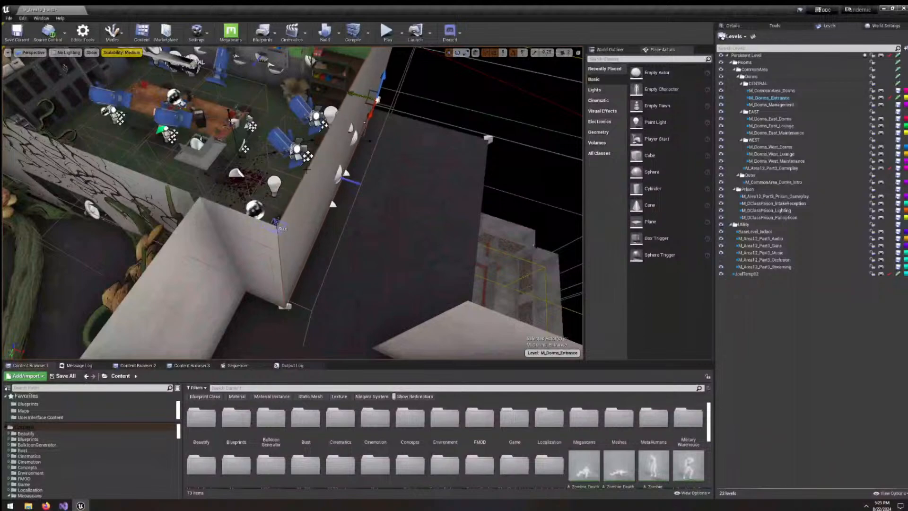
# Pull back the inner end of the opposite cross wall to shorten it and widen the passage.
pyautogui.moveTo(307, 169); pyautogui.dragTo(359, 223, button='right')
pyautogui.click(314, 192)
pyautogui.moveTo(314, 192)
pyautogui.mouseDown(button='right')
pyautogui.moveTo(340, 193)
pyautogui.moveTo(359, 160)
pyautogui.moveTo(330, 192)
pyautogui.mouseUp(button='right')
pyautogui.click(302, 139)
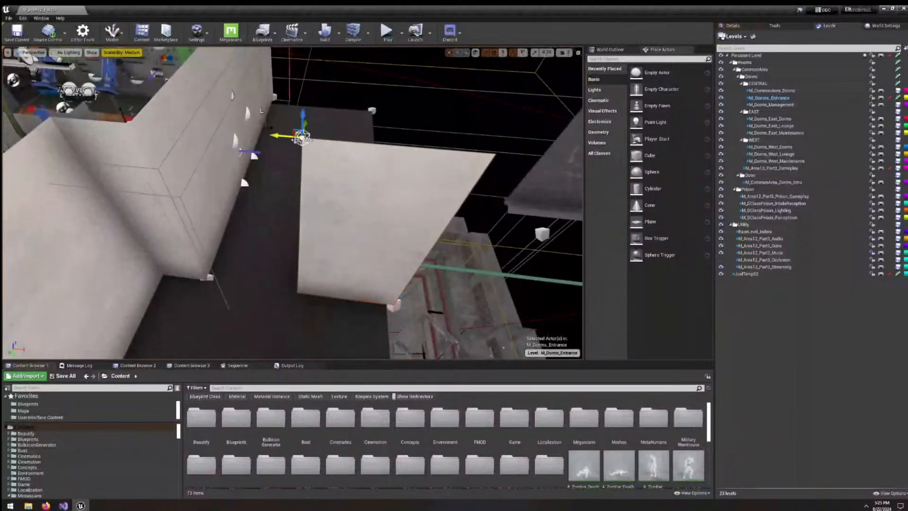
pyautogui.moveTo(281, 137); pyautogui.dragTo(362, 160)
# Search the content for "stair", limit the results to Blueprint Class, and place the BP_Modular stairs asset on the corridor floor.
pyautogui.moveTo(362, 160); pyautogui.dragTo(114, 356, button='right')
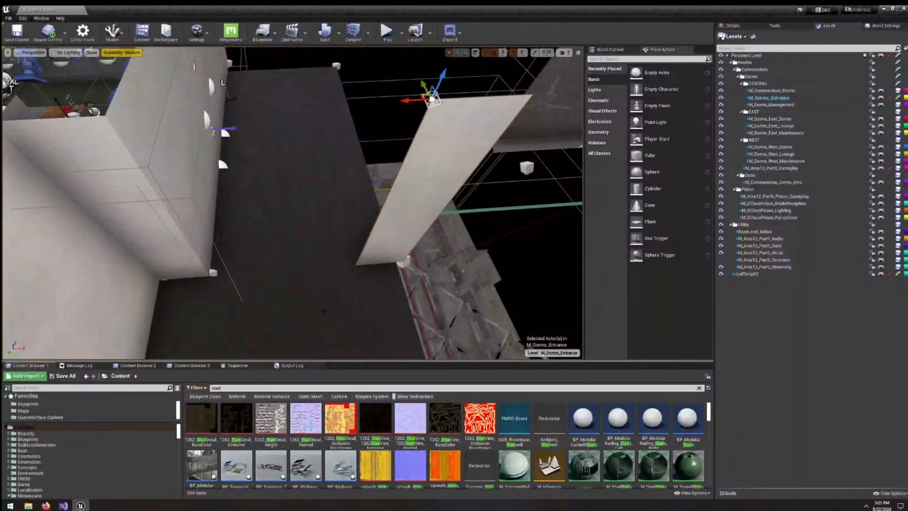
pyautogui.click(204, 397)
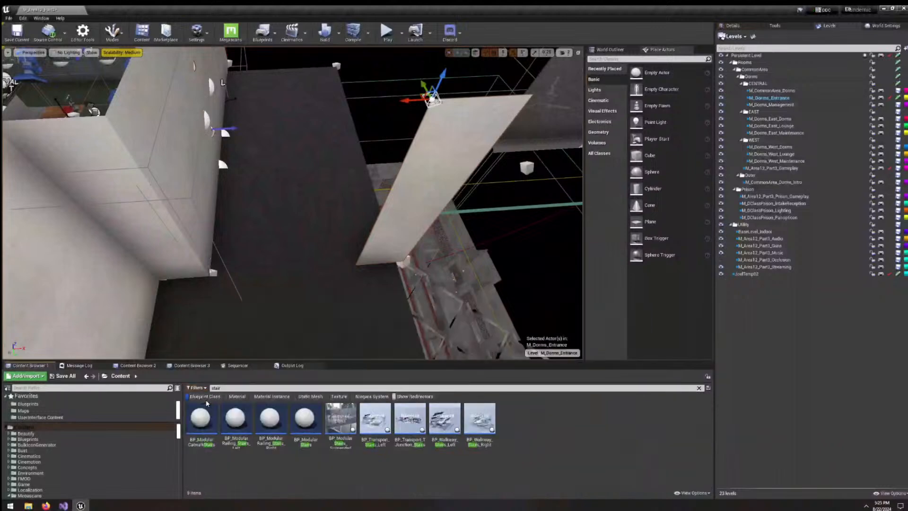
pyautogui.moveTo(306, 297); pyautogui.dragTo(316, 316, button='right')
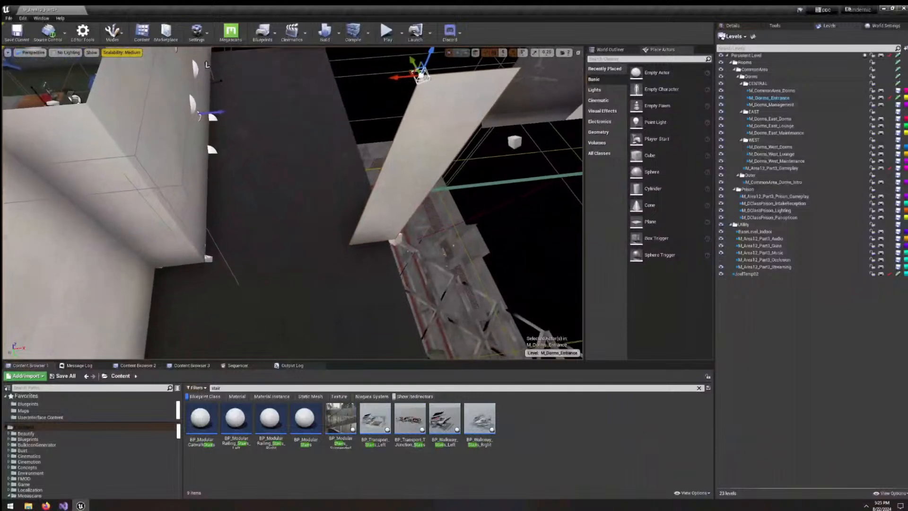
pyautogui.moveTo(301, 428); pyautogui.dragTo(241, 271)
pyautogui.click(527, 276)
pyautogui.moveTo(524, 277); pyautogui.dragTo(359, 277, button='right')
pyautogui.moveTo(304, 421); pyautogui.dragTo(231, 247)
pyautogui.click(498, 275)
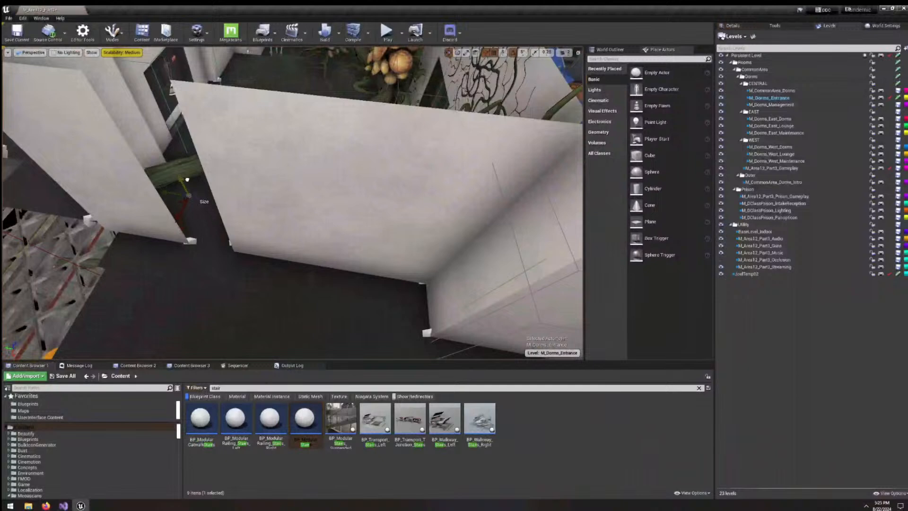
# Adjust the dimensions of the placed stairs by repositioning their size handle.
pyautogui.moveTo(160, 183); pyautogui.dragTo(90, 243)
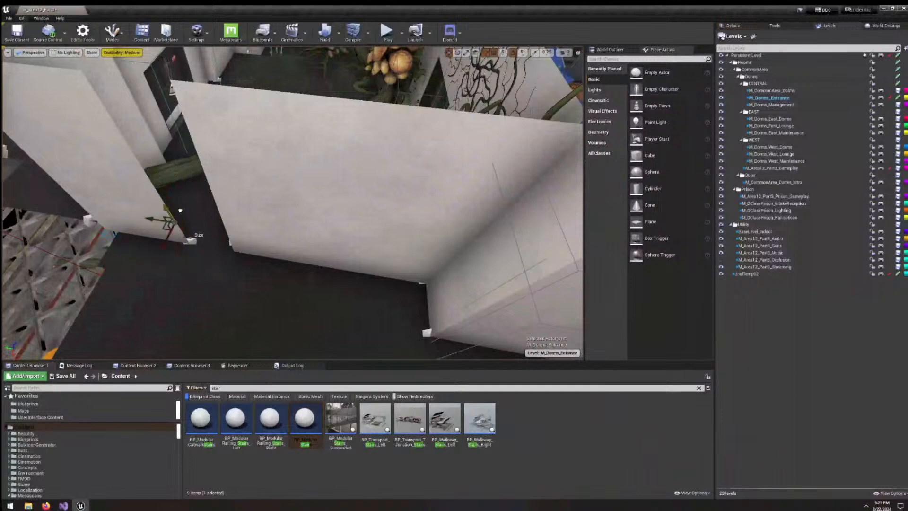
pyautogui.moveTo(180, 210); pyautogui.dragTo(238, 229)
pyautogui.moveTo(196, 258); pyautogui.dragTo(126, 148)
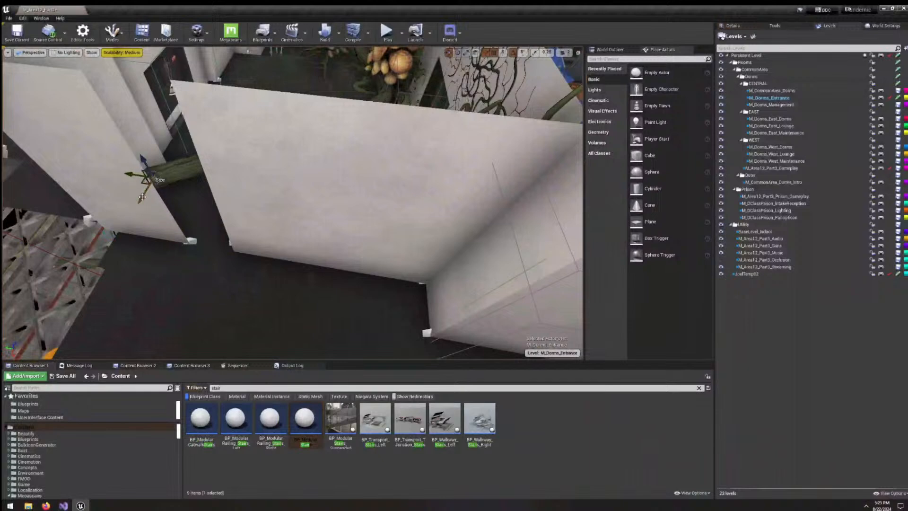
pyautogui.moveTo(141, 197); pyautogui.dragTo(175, 169)
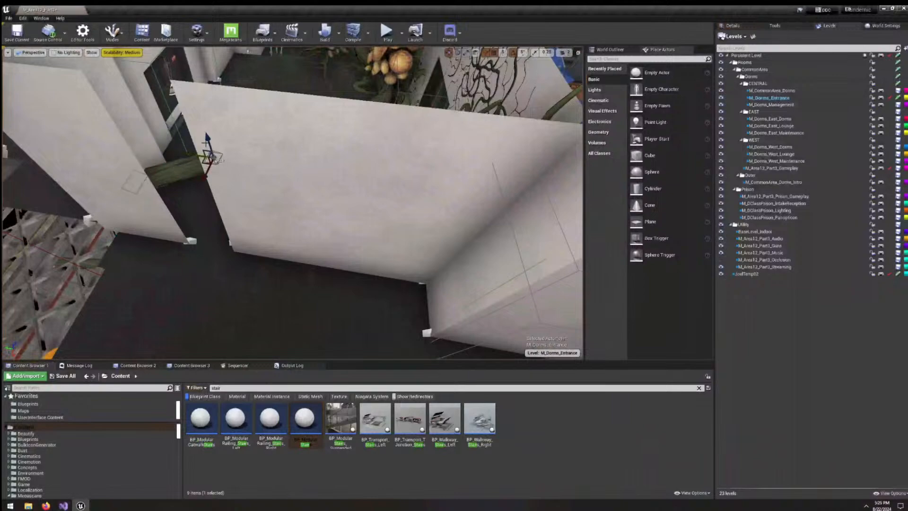
pyautogui.moveTo(205, 142); pyautogui.dragTo(199, 129)
pyautogui.moveTo(193, 141); pyautogui.dragTo(142, 137, button='right')
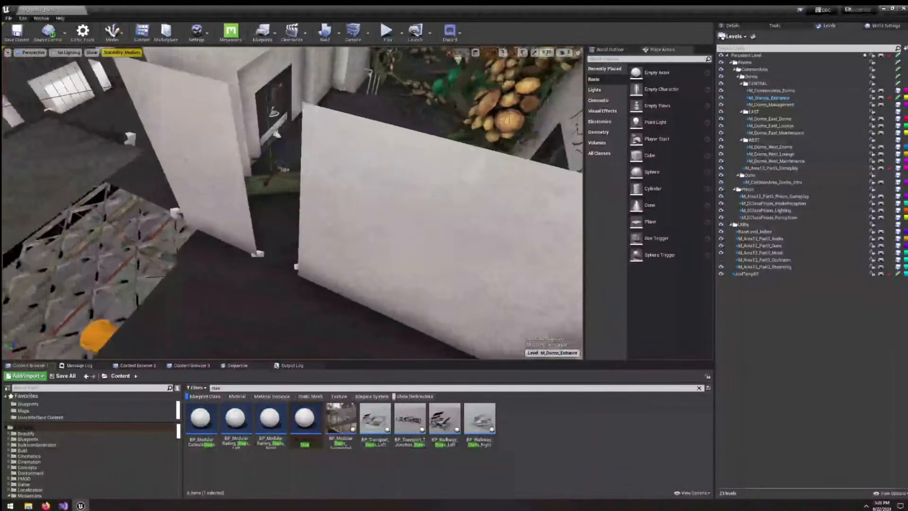
# Move the stairs down into the corridor floor area and rotate them 180 degrees.
pyautogui.press('s')
pyautogui.moveTo(296, 141); pyautogui.dragTo(237, 141, button='right')
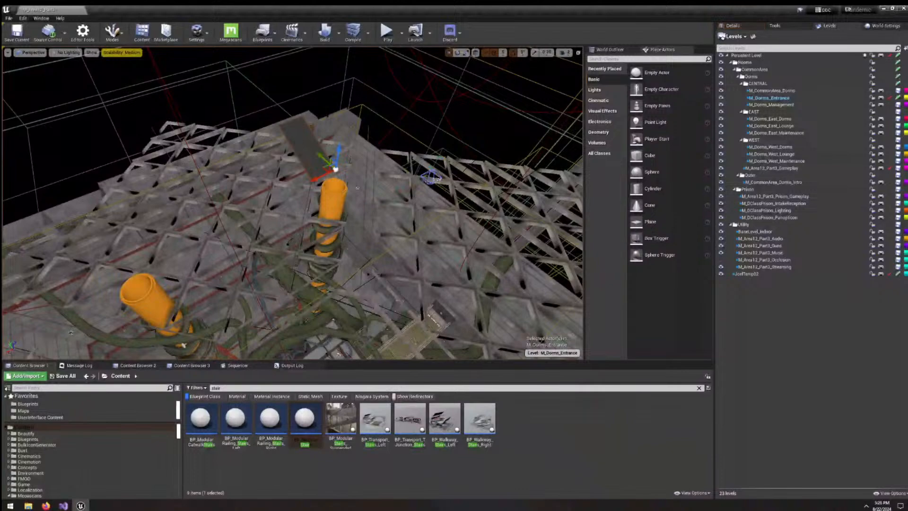
pyautogui.moveTo(292, 164); pyautogui.dragTo(317, 166, button='right')
pyautogui.press('w')
pyautogui.press('s')
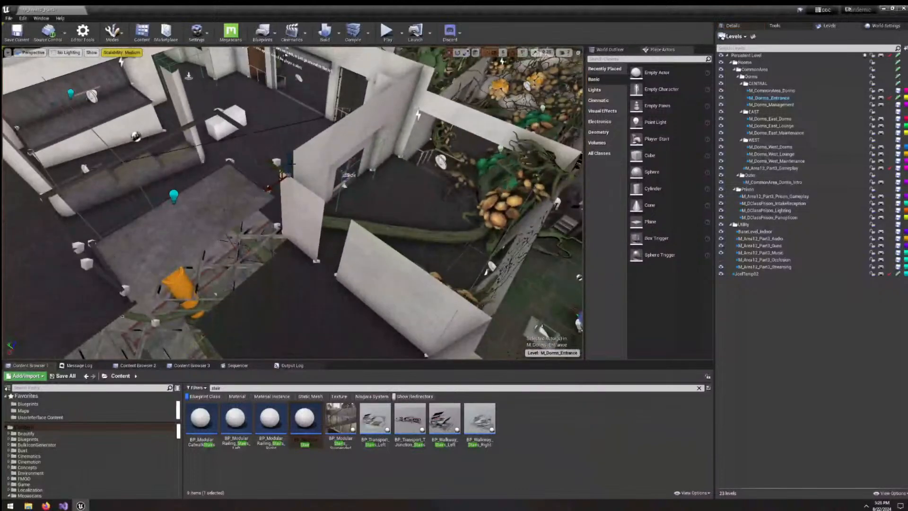
pyautogui.moveTo(287, 152); pyautogui.dragTo(248, 325)
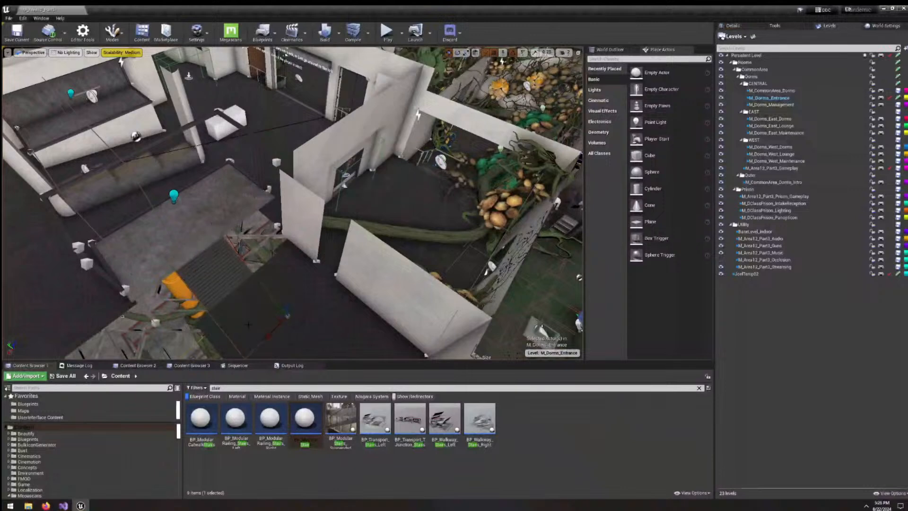
pyautogui.moveTo(249, 325); pyautogui.dragTo(294, 261, button='right')
pyautogui.moveTo(289, 243); pyautogui.dragTo(433, 233)
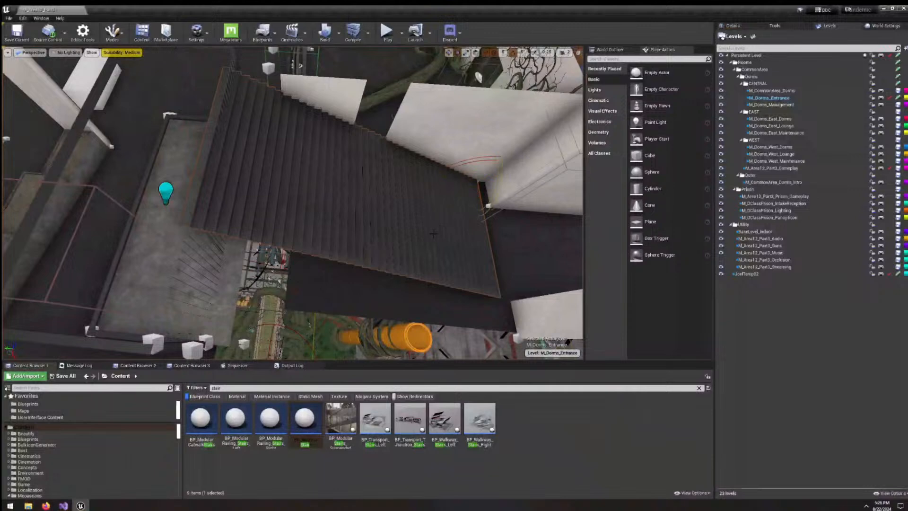
pyautogui.moveTo(466, 209); pyautogui.dragTo(472, 147)
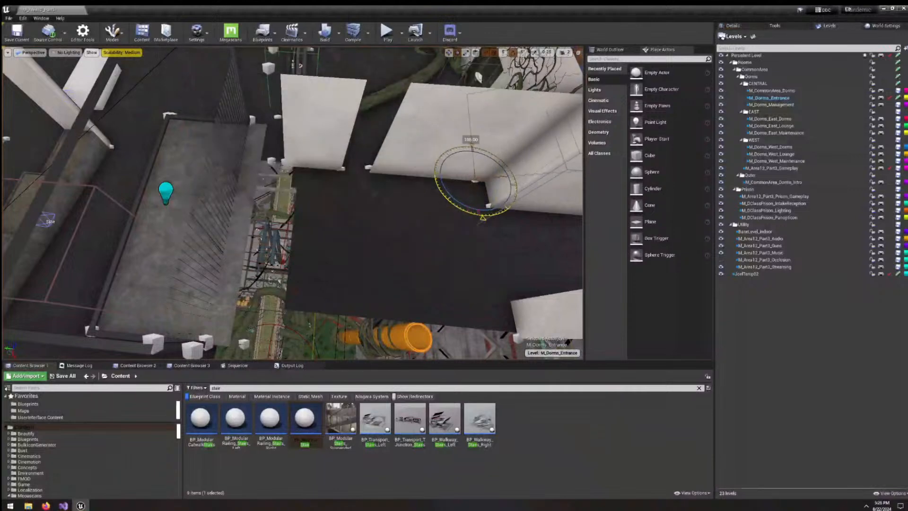
# Shorten the stairs and move them off the floor's open outer edge, beside the shortened cross wall.
pyautogui.moveTo(241, 135); pyautogui.dragTo(359, 142, button='right')
pyautogui.press('w')
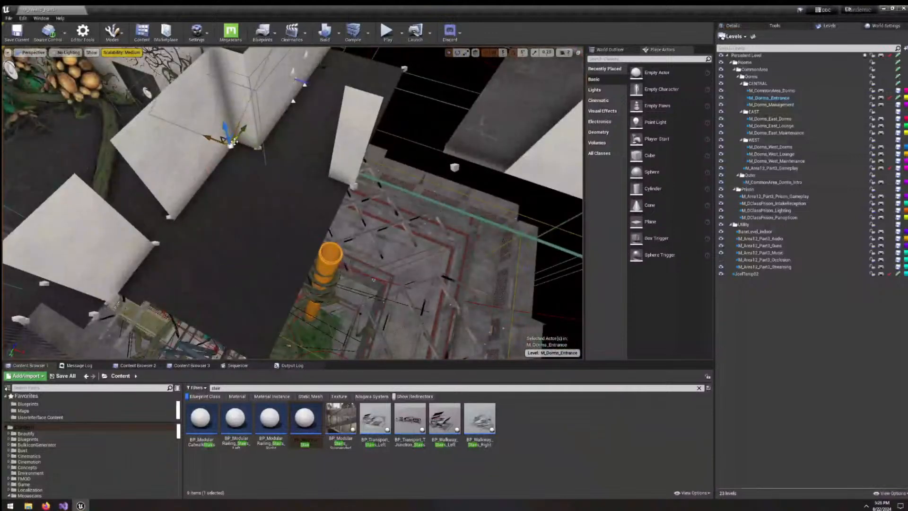
pyautogui.moveTo(214, 142); pyautogui.dragTo(335, 184)
pyautogui.moveTo(334, 184); pyautogui.dragTo(326, 213, button='right')
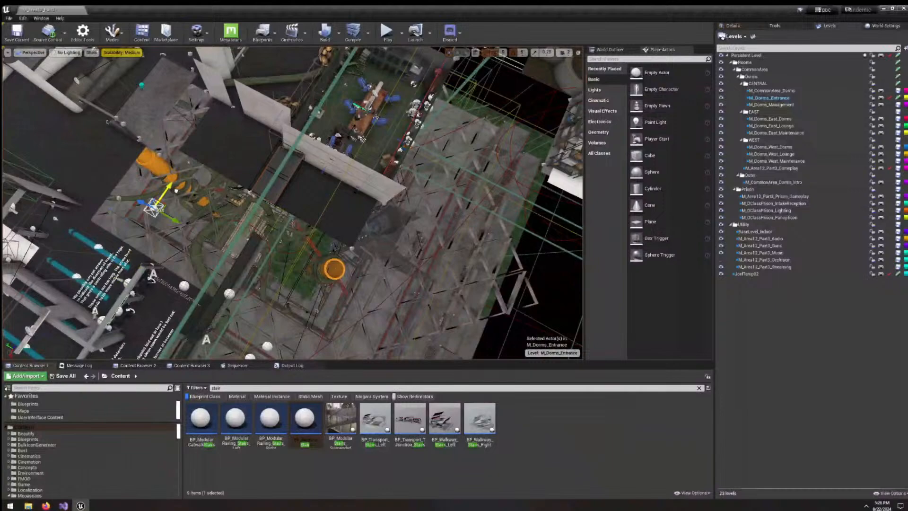
pyautogui.press('f')
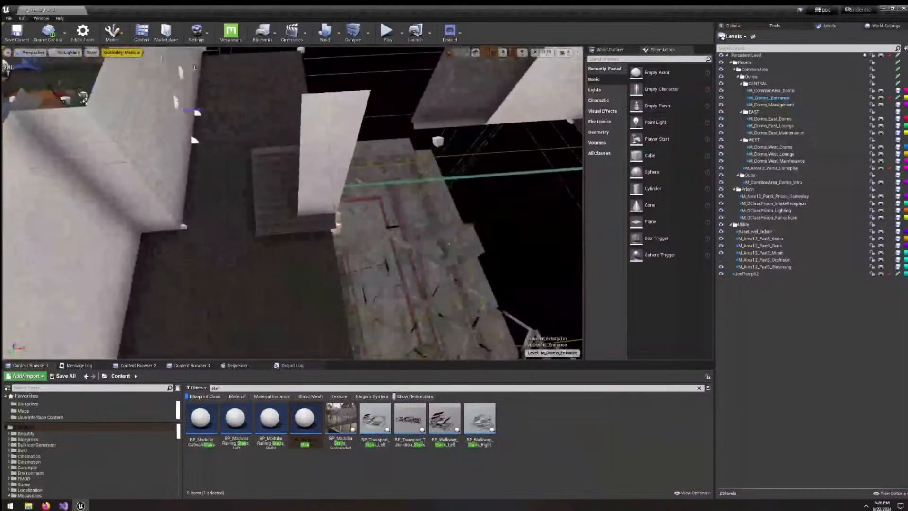
pyautogui.moveTo(278, 191); pyautogui.dragTo(390, 166, button='right')
pyautogui.moveTo(432, 185); pyautogui.dragTo(507, 178)
pyautogui.moveTo(507, 178); pyautogui.dragTo(513, 128, button='right')
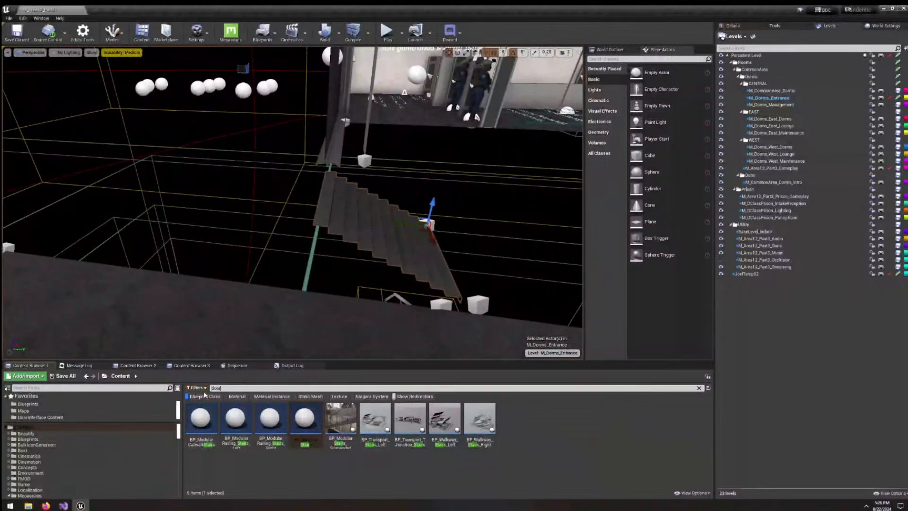
# Search the content for "door squid" and place BPP_DoorSquid in the level near the stairs.
pyautogui.write('squid')
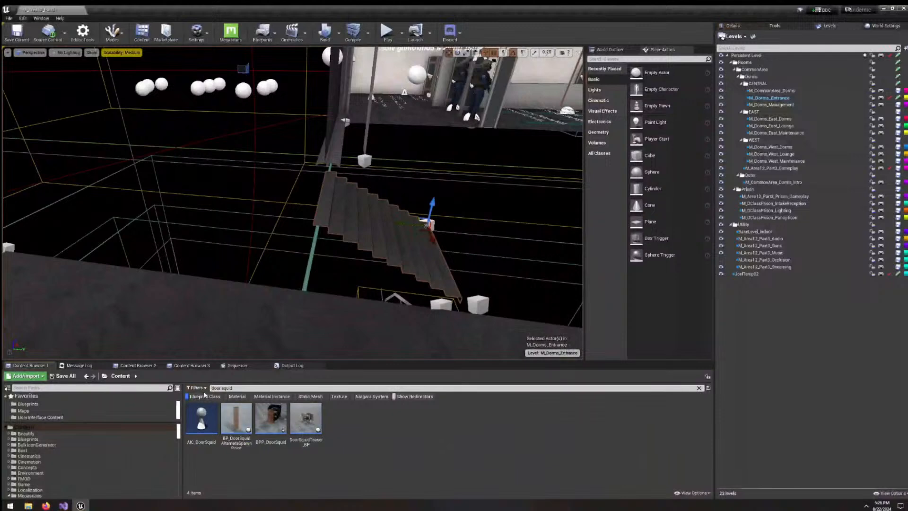
pyautogui.moveTo(277, 329); pyautogui.dragTo(301, 346, button='right')
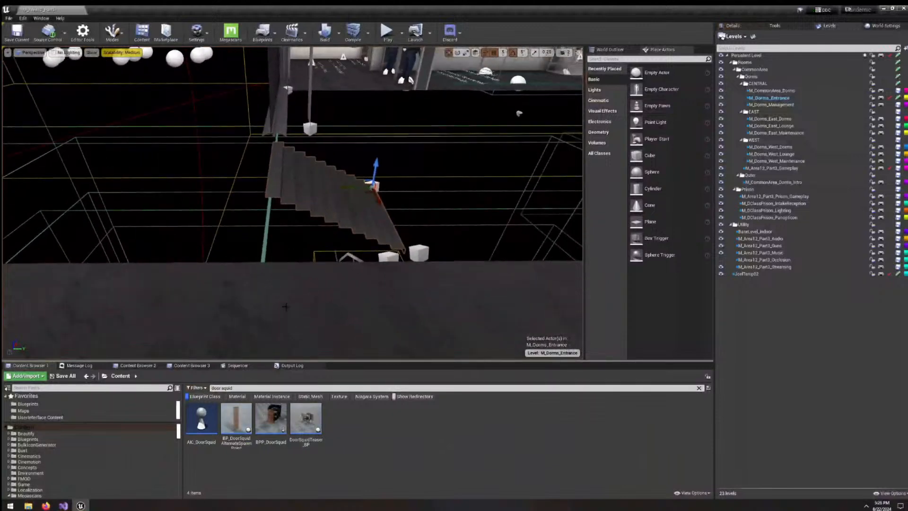
pyautogui.moveTo(286, 307); pyautogui.dragTo(290, 318, button='right')
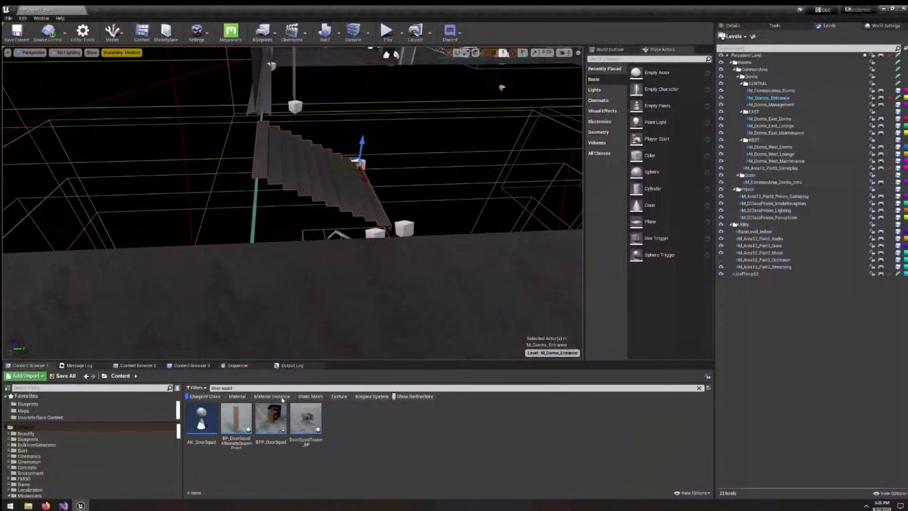
pyautogui.moveTo(271, 418); pyautogui.dragTo(277, 340)
pyautogui.moveTo(256, 269); pyautogui.dragTo(265, 246)
pyautogui.moveTo(296, 263)
pyautogui.mouseDown(button='right')
pyautogui.moveTo(321, 256)
pyautogui.moveTo(303, 222)
pyautogui.moveTo(312, 255)
pyautogui.moveTo(331, 265)
pyautogui.moveTo(303, 256)
pyautogui.mouseUp(button='right')
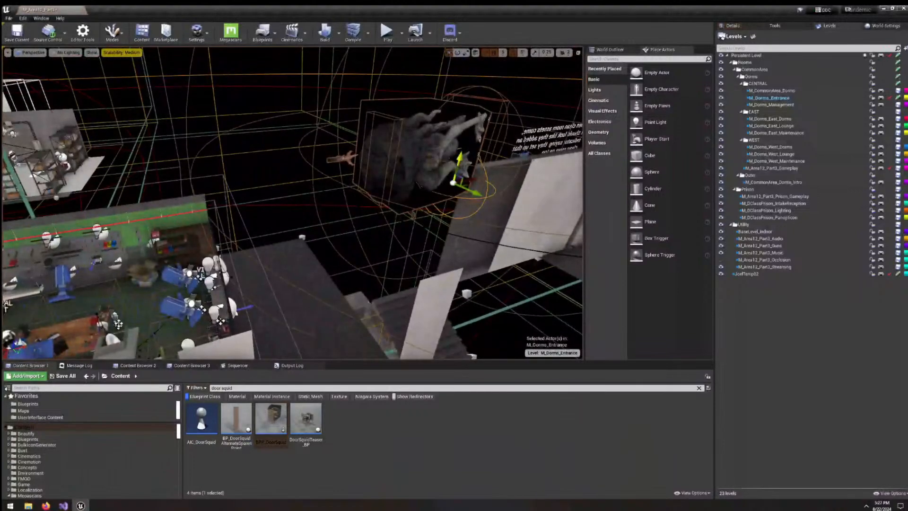
# Rotate the door squid 180 degrees and move it down to the corridor floor near the stairs.
pyautogui.moveTo(485, 197); pyautogui.dragTo(436, 196)
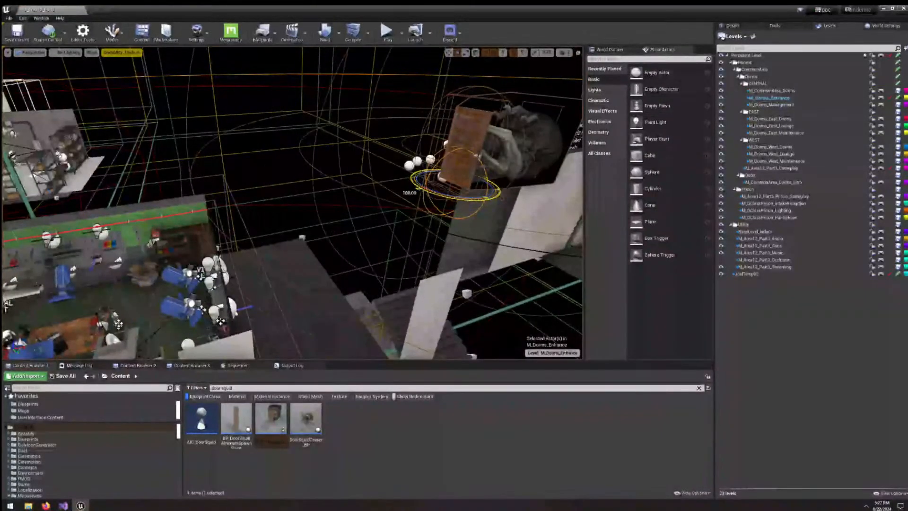
pyautogui.press('w')
pyautogui.moveTo(459, 158); pyautogui.dragTo(432, 271)
pyautogui.moveTo(404, 301); pyautogui.dragTo(334, 323)
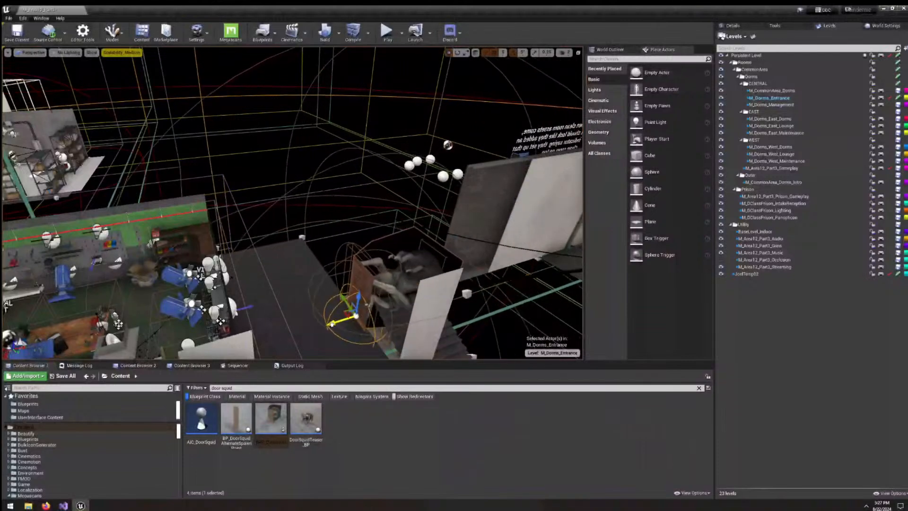
# Align the base of the door squid's door with the corridor floor and shift it along the floor's open edge.
pyautogui.moveTo(333, 323); pyautogui.dragTo(369, 298, button='right')
pyautogui.press('w')
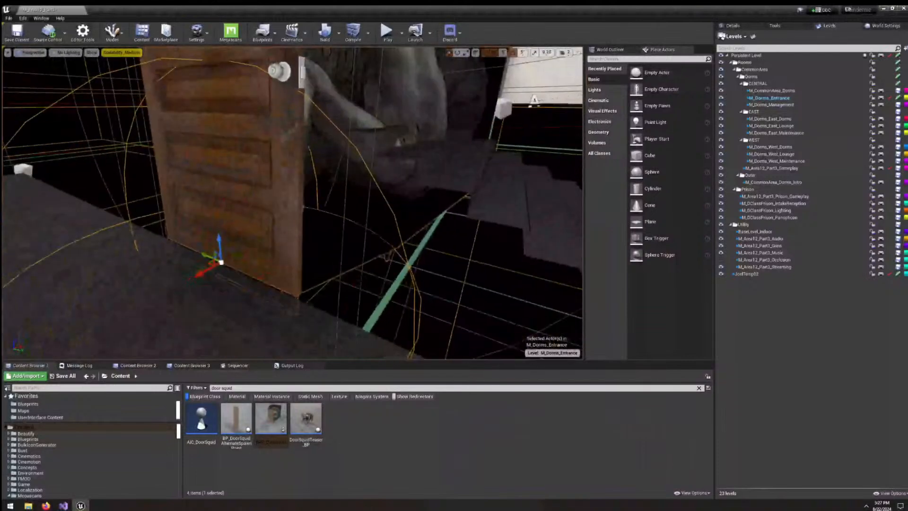
pyautogui.moveTo(211, 232); pyautogui.dragTo(222, 228, button='right')
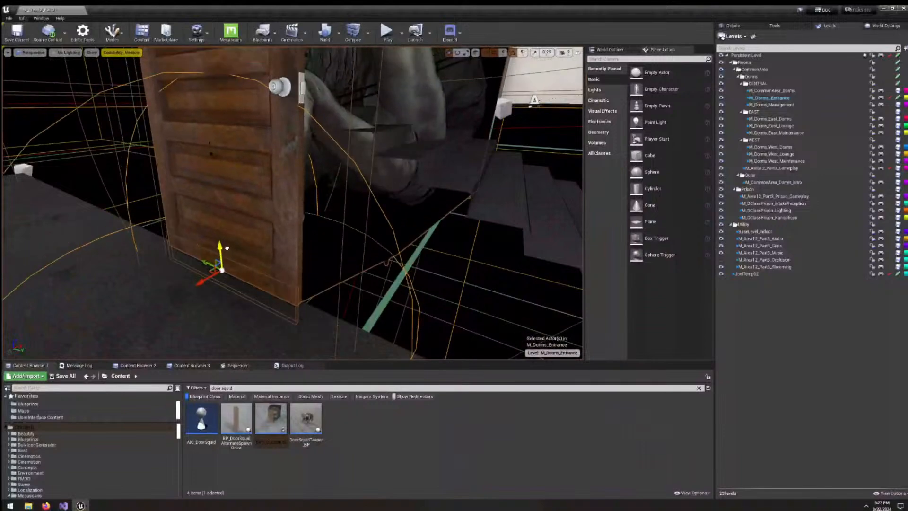
pyautogui.moveTo(222, 228); pyautogui.dragTo(204, 203, button='right')
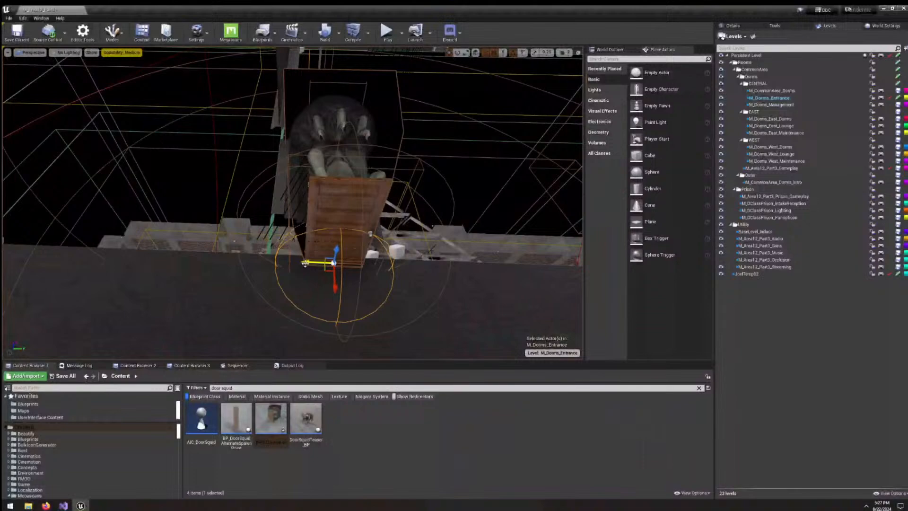
pyautogui.moveTo(305, 264); pyautogui.dragTo(350, 317, button='right')
# Examine how the door squid sits against the corridor floor's edge and the neighbouring stairs.
pyautogui.press('e')
pyautogui.press('w')
pyautogui.press('w')
pyautogui.press('s')
pyautogui.press('w')
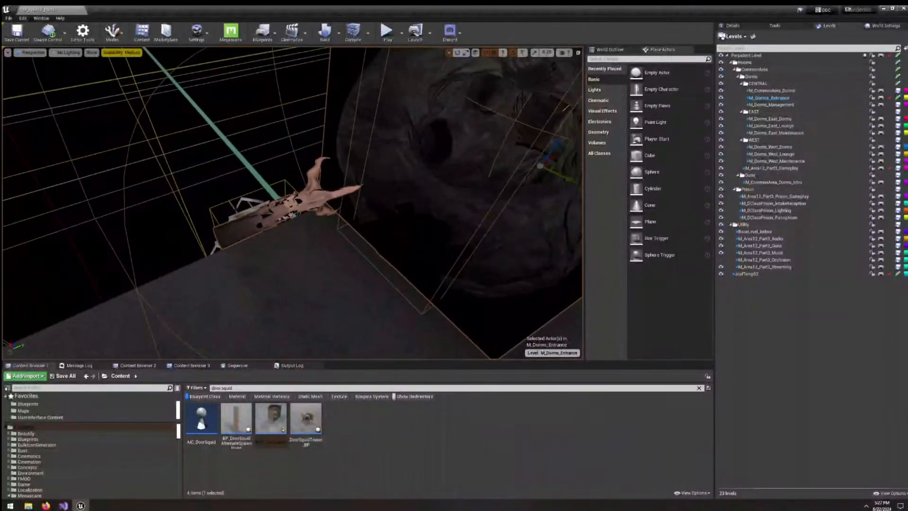
pyautogui.press('w')
pyautogui.moveTo(291, 202); pyautogui.dragTo(76, 198, button='right')
pyautogui.press('s')
pyautogui.press('w')
pyautogui.press('w')
pyautogui.press('s')
pyautogui.press('s')
pyautogui.press('d')
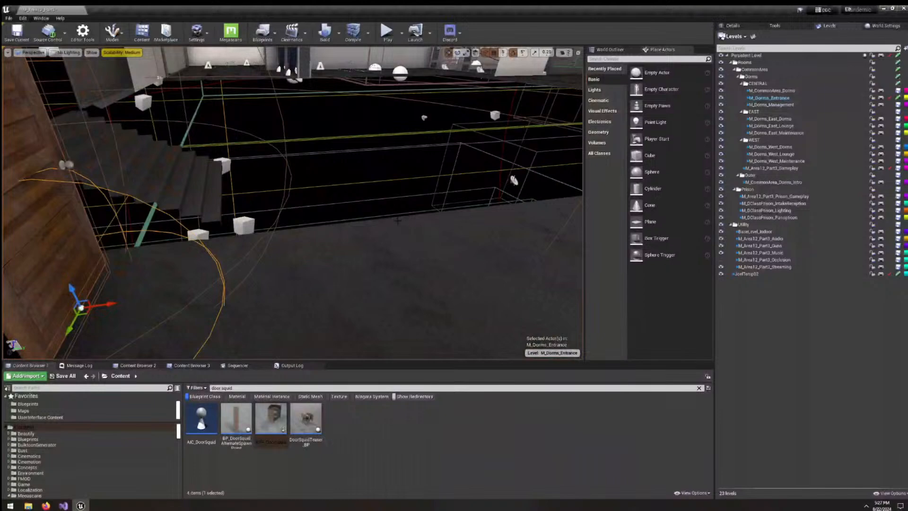
pyautogui.press('s')
# Inspect the door squid's body and bounding box from behind and from the side, relative to the floor.
pyautogui.moveTo(513, 357); pyautogui.dragTo(407, 165, button='right')
pyautogui.press('w')
pyautogui.press('w')
pyautogui.press('s')
pyautogui.press('a')
pyautogui.press('w')
pyautogui.moveTo(310, 254); pyautogui.dragTo(265, 303, button='right')
pyautogui.press('s')
pyautogui.press('w')
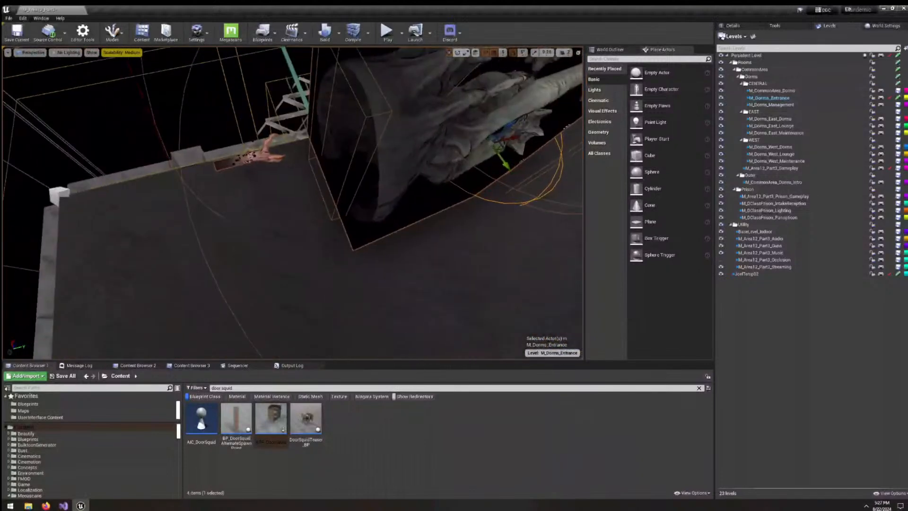
pyautogui.moveTo(118, 241); pyautogui.dragTo(78, 218, button='right')
pyautogui.press('a')
pyautogui.press('d')
pyautogui.press('s')
pyautogui.press('d')
pyautogui.press('w')
pyautogui.press('d')
pyautogui.moveTo(200, 207)
pyautogui.mouseDown(button='right')
pyautogui.moveTo(227, 203)
pyautogui.moveTo(200, 206)
pyautogui.mouseUp(button='right')
pyautogui.press('a')
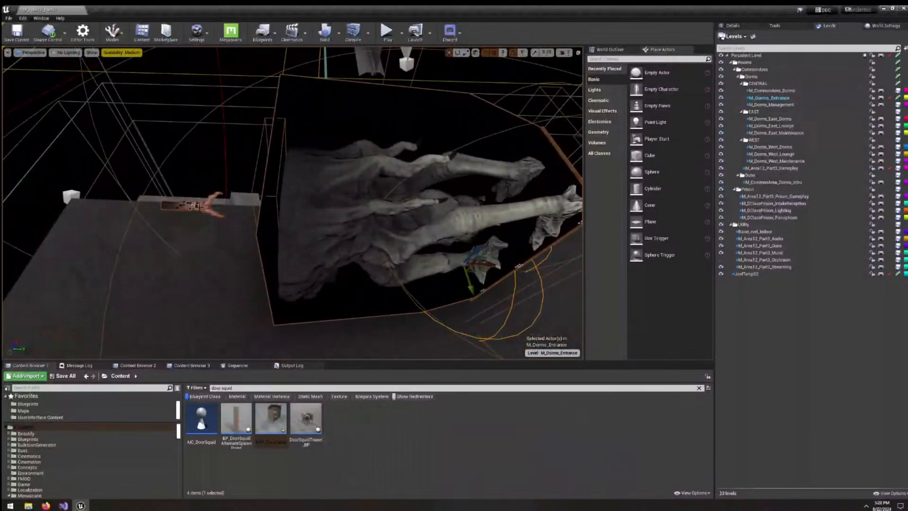
pyautogui.press('d')
pyautogui.moveTo(468, 233); pyautogui.dragTo(315, 210, button='right')
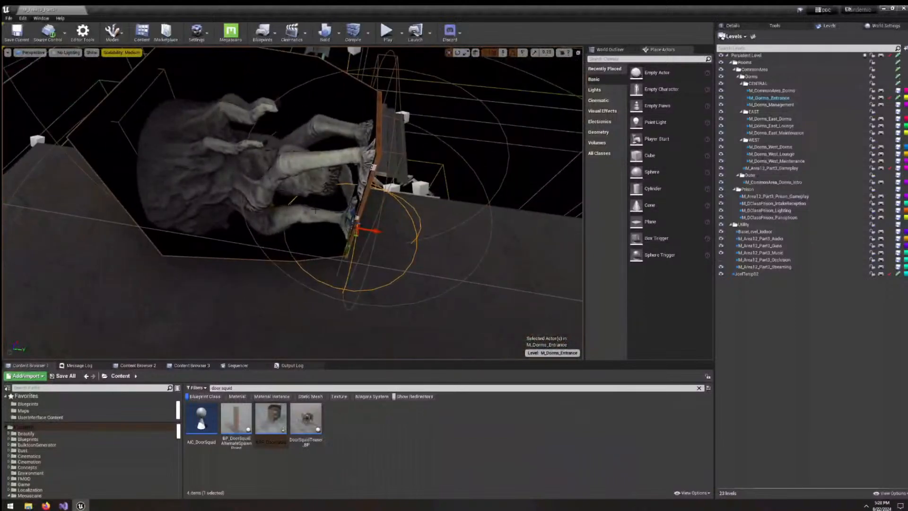
pyautogui.press('d')
# Check the door squid's position and orientation between the corridor's white walls.
pyautogui.moveTo(390, 171); pyautogui.dragTo(369, 203, button='right')
pyautogui.press('s')
pyautogui.press('w')
pyautogui.press('s')
pyautogui.press('s')
pyautogui.press('w')
pyautogui.press('a')
pyautogui.press('e')
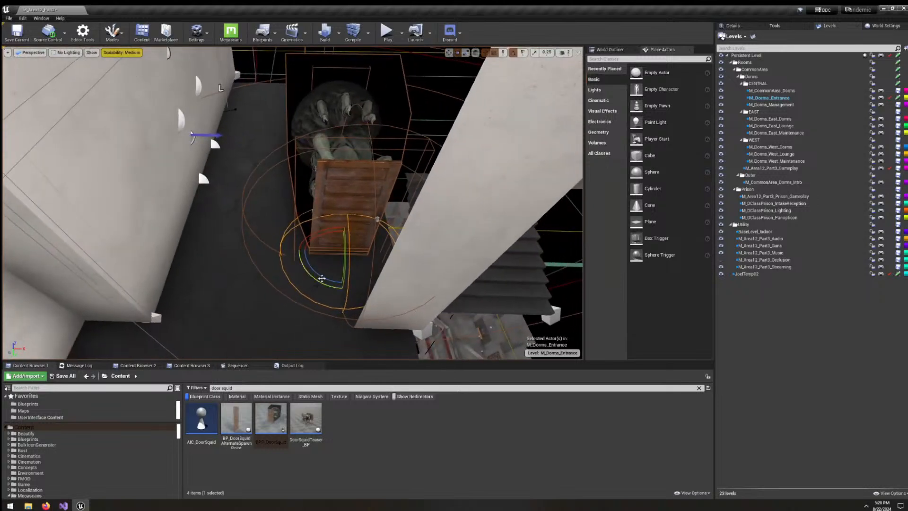
pyautogui.moveTo(321, 278); pyautogui.dragTo(342, 288)
pyautogui.moveTo(343, 288); pyautogui.dragTo(310, 214, button='right')
pyautogui.press('a')
pyautogui.press('a')
pyautogui.press('w')
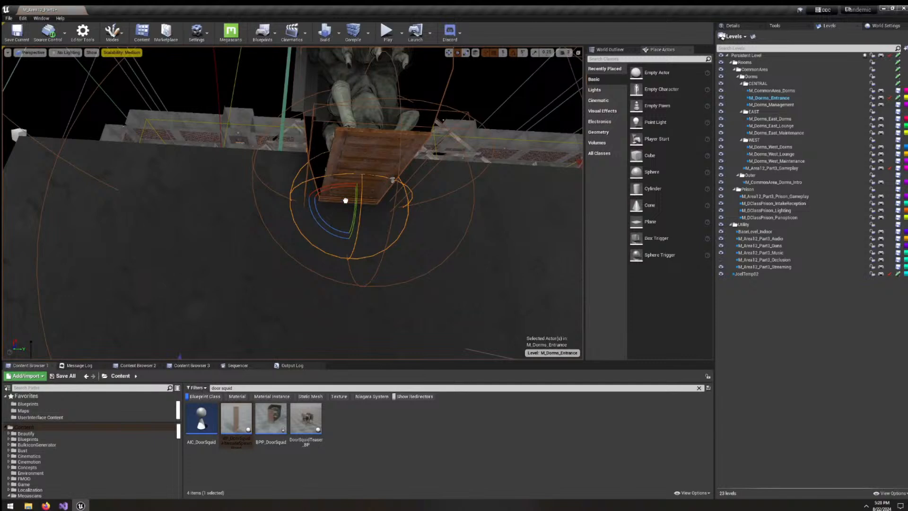
pyautogui.moveTo(272, 306); pyautogui.dragTo(277, 306)
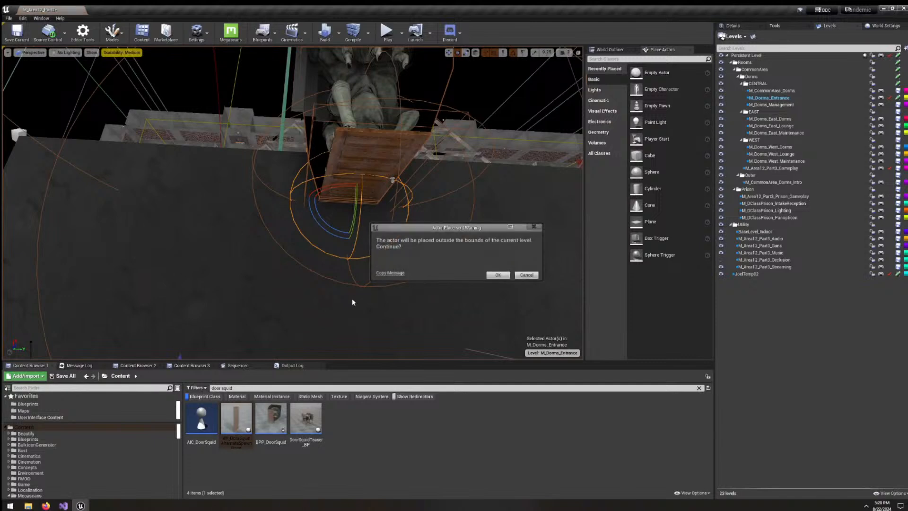
pyautogui.click(527, 275)
# Place BP_DoorSquidAlternateSpawnPoint on the corridor floor near the end of the white wall facing the door squid.
pyautogui.moveTo(372, 229); pyautogui.dragTo(279, 201, button='right')
pyautogui.moveTo(239, 416); pyautogui.dragTo(173, 204)
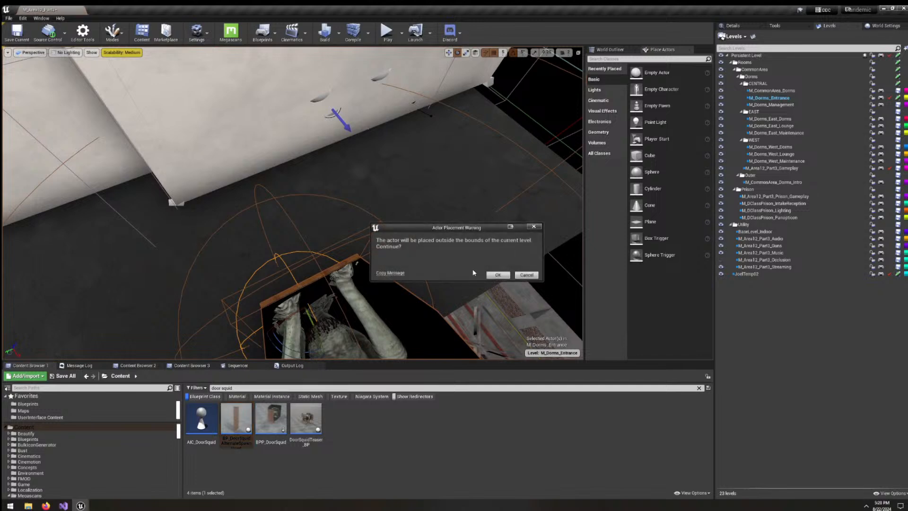
# Accept placing the door squid outside the current level bounds and move it against the white wall beside the corner.
pyautogui.click(501, 274)
pyautogui.moveTo(210, 270); pyautogui.dragTo(175, 270, button='right')
pyautogui.press('w')
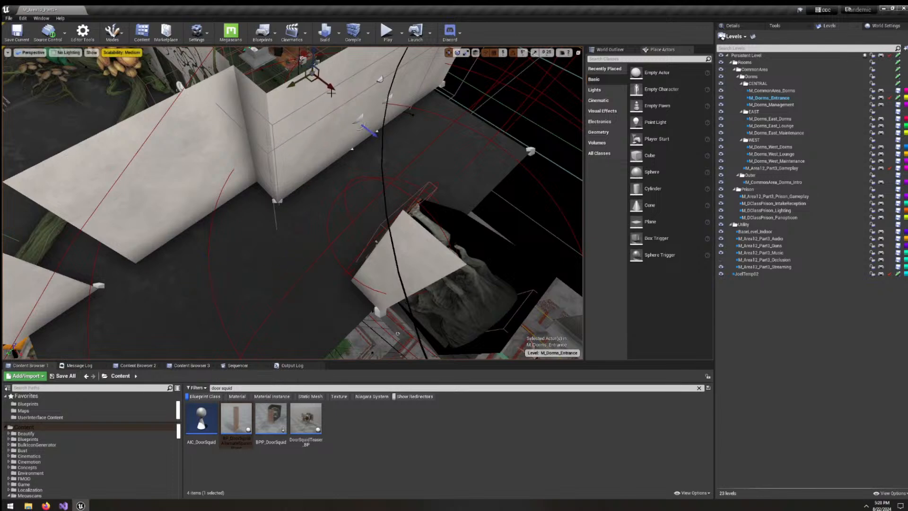
pyautogui.moveTo(402, 145); pyautogui.dragTo(405, 176)
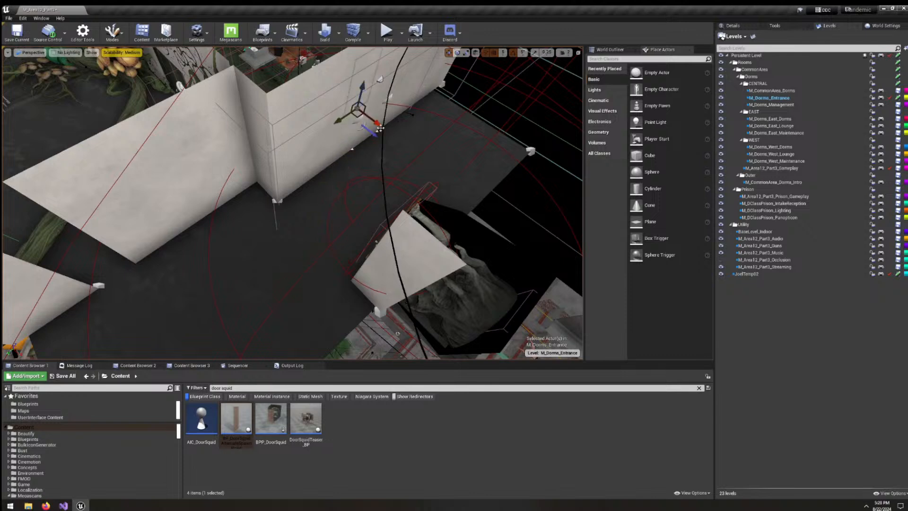
pyautogui.moveTo(380, 129); pyautogui.dragTo(326, 222)
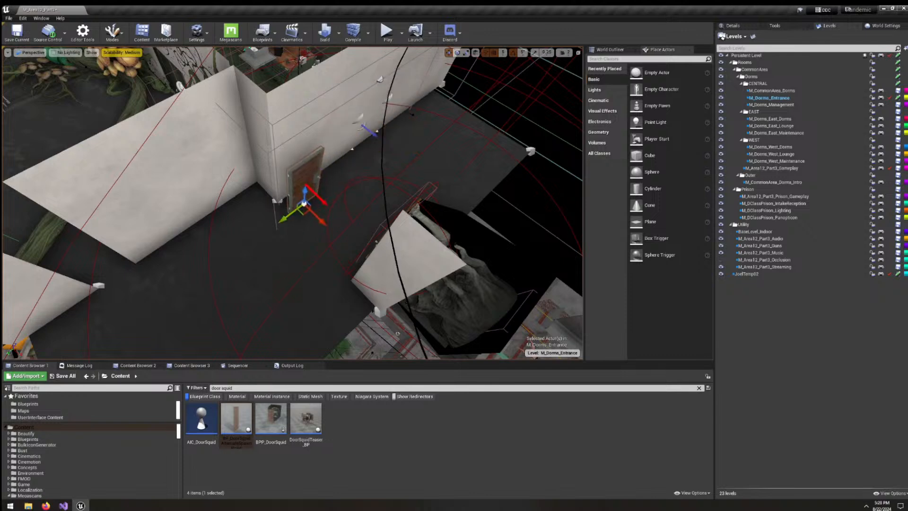
pyautogui.press('w')
pyautogui.moveTo(326, 222); pyautogui.dragTo(317, 179, button='right')
pyautogui.press('s')
# Duplicate the door squid and move the copy into the neighbouring entrance room near the white block.
pyautogui.click(359, 205)
pyautogui.moveTo(359, 205); pyautogui.dragTo(331, 201, button='right')
pyautogui.press('s')
pyautogui.moveTo(432, 146); pyautogui.dragTo(428, 208)
pyautogui.moveTo(424, 244)
pyautogui.mouseDown(button='right')
pyautogui.moveTo(428, 256)
pyautogui.moveTo(454, 265)
pyautogui.moveTo(426, 244)
pyautogui.mouseUp(button='right')
pyautogui.keyDown('alt'); pyautogui.moveTo(377, 211); pyautogui.dragTo(168, 176); pyautogui.keyUp('alt')
pyautogui.moveTo(168, 176); pyautogui.dragTo(29, 187, button='right')
pyautogui.press('s')
pyautogui.moveTo(345, 90); pyautogui.dragTo(203, 149)
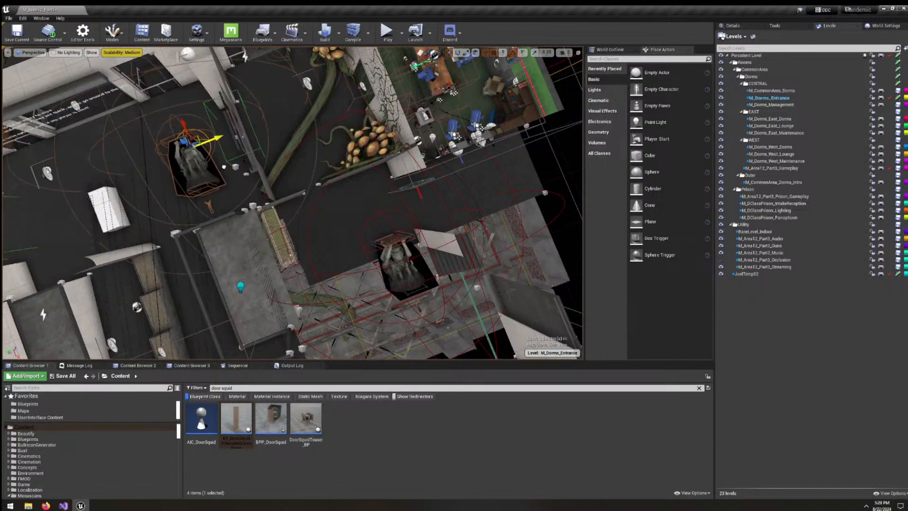
# Arrange door squid copies side by side in the entrance room, on both sides of the white block.
pyautogui.press('w')
pyautogui.moveTo(203, 149)
pyautogui.mouseDown(button='right')
pyautogui.moveTo(175, 128)
pyautogui.moveTo(191, 162)
pyautogui.mouseUp(button='right')
pyautogui.scroll(1, 189, 133)
pyautogui.press('w')
pyautogui.scroll(-1, 189, 156)
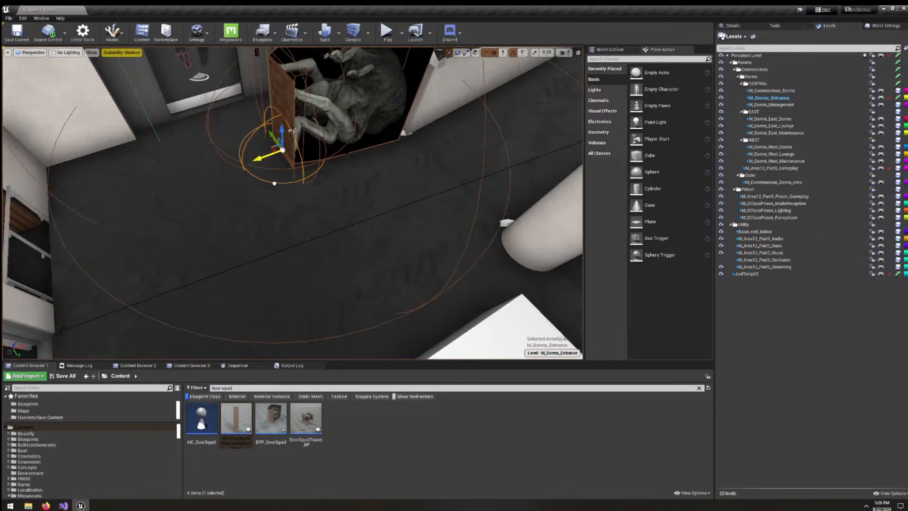
pyautogui.moveTo(308, 181)
pyautogui.mouseDown(button='right')
pyautogui.moveTo(407, 184)
pyautogui.moveTo(378, 189)
pyautogui.moveTo(385, 191)
pyautogui.moveTo(293, 172)
pyautogui.mouseUp(button='right')
pyautogui.press('s')
pyautogui.press('w')
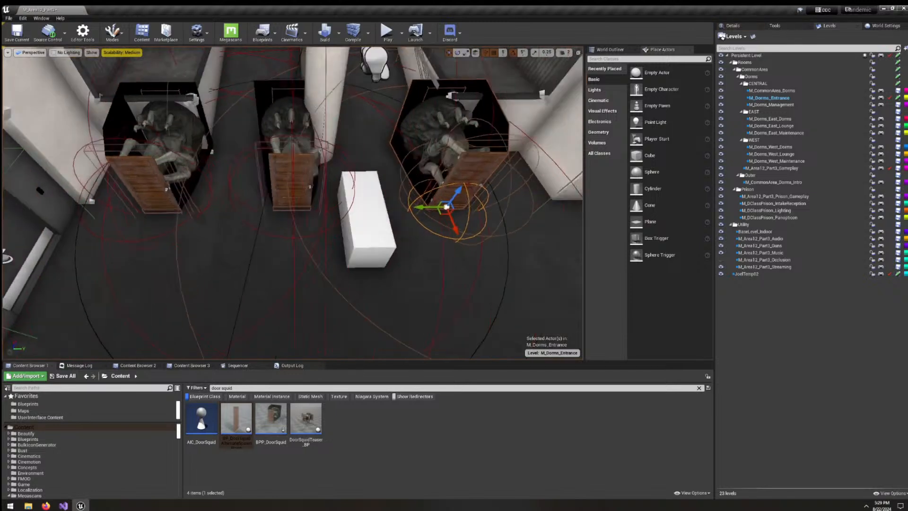
pyautogui.moveTo(253, 199); pyautogui.dragTo(230, 198, button='right')
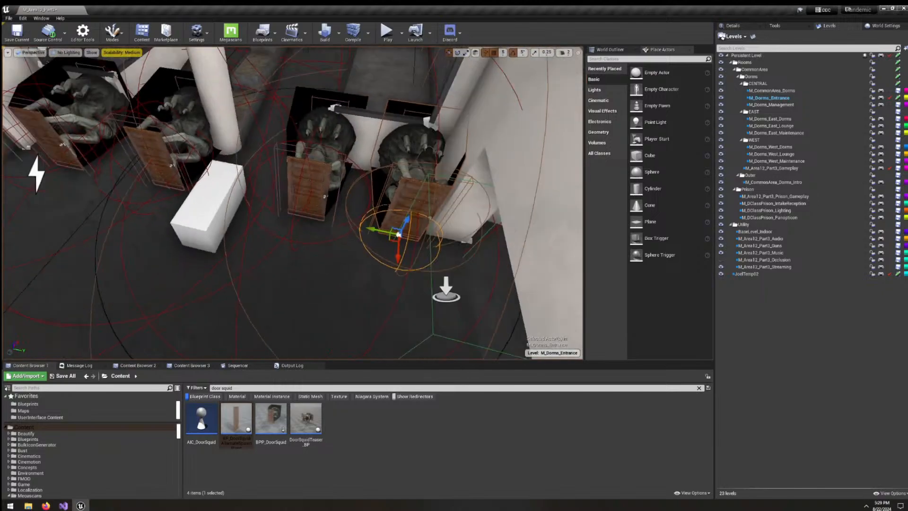
pyautogui.moveTo(292, 203); pyautogui.dragTo(218, 175, button='right')
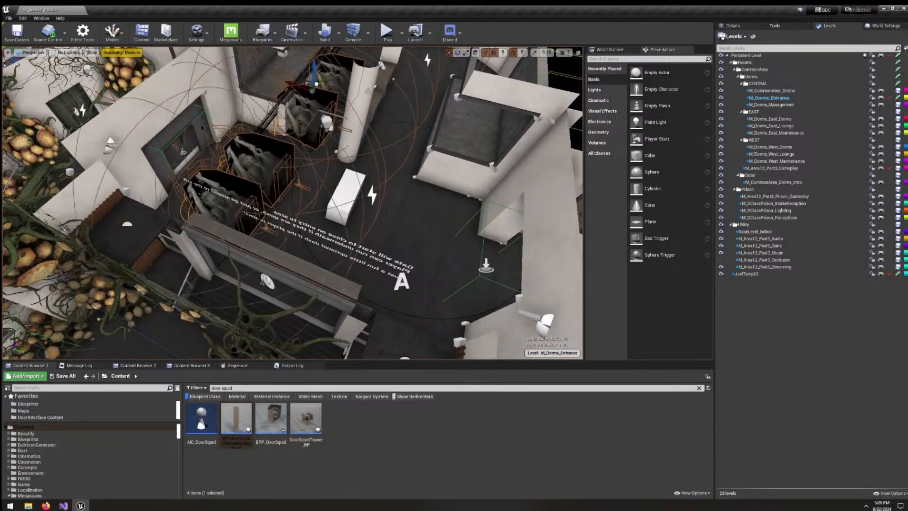
# Select a door squid in the entrance room and rotate it 75 degrees.
pyautogui.moveTo(292, 202); pyautogui.dragTo(422, 122, button='right')
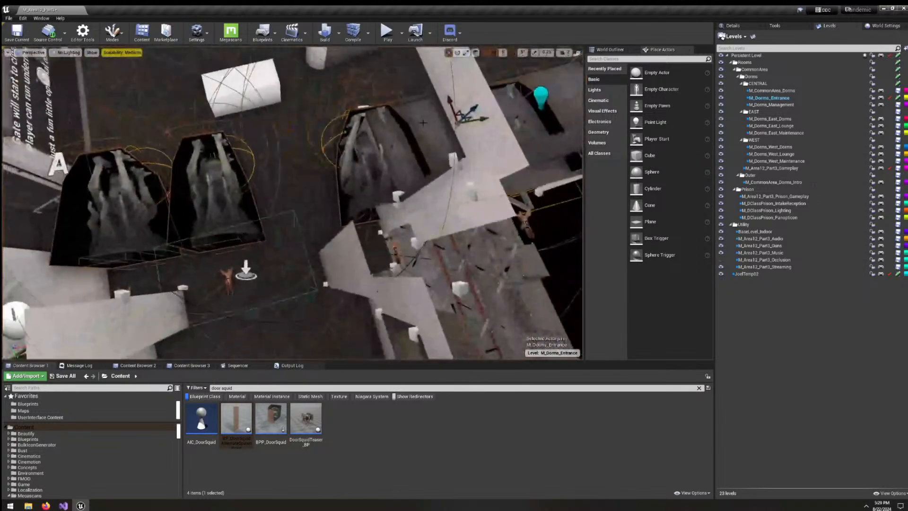
pyautogui.moveTo(363, 217); pyautogui.dragTo(430, 305, button='right')
pyautogui.click(384, 345)
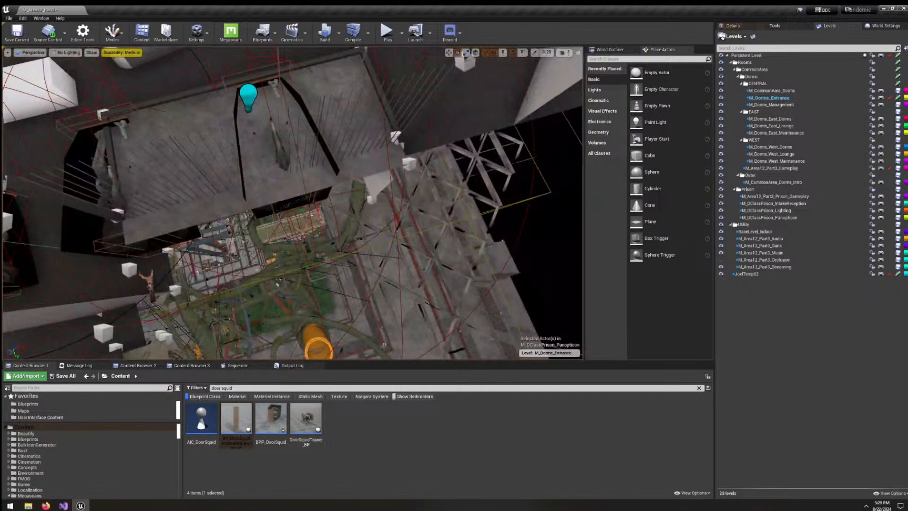
pyautogui.click(316, 198)
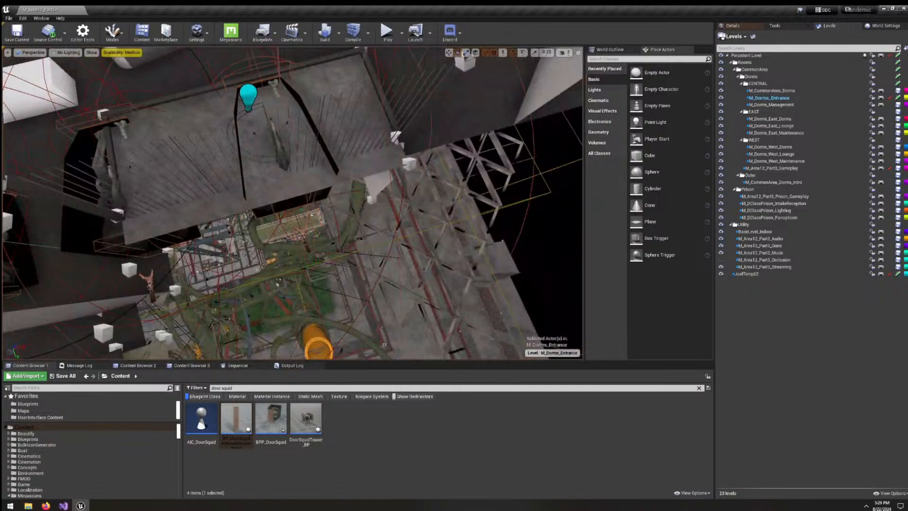
pyautogui.moveTo(326, 204); pyautogui.dragTo(140, 189, button='right')
pyautogui.click(326, 204)
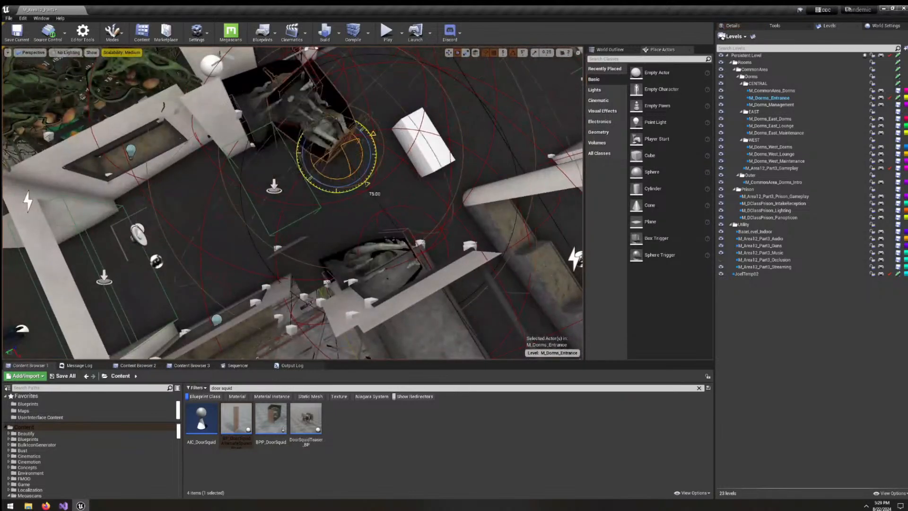
# Duplicate the rotated door squid toward the windowed wall and push the copy back against that wall.
pyautogui.keyDown('alt'); pyautogui.moveTo(332, 163); pyautogui.dragTo(242, 230); pyautogui.keyUp('alt')
pyautogui.moveTo(242, 230); pyautogui.dragTo(194, 227, button='right')
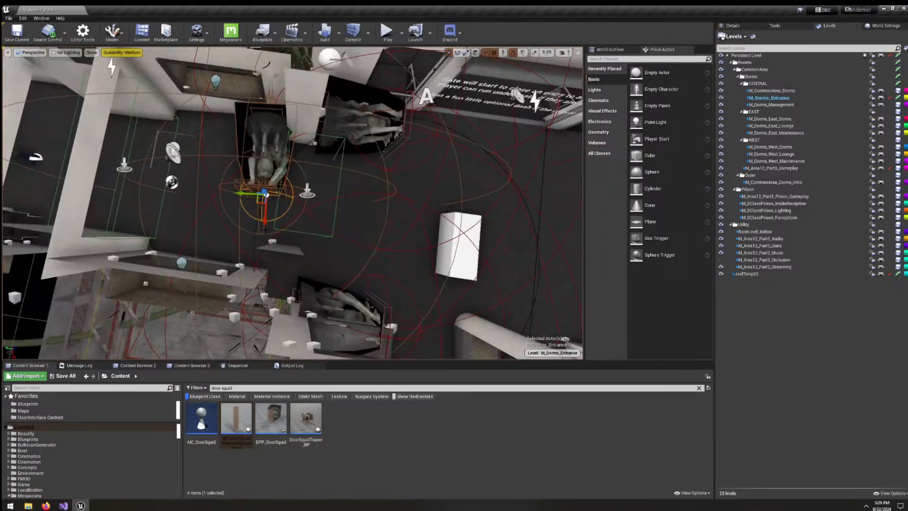
pyautogui.moveTo(264, 221); pyautogui.dragTo(265, 179)
pyautogui.moveTo(270, 161); pyautogui.dragTo(312, 141, button='right')
# Duplicate the door squid into the adjoining room and set the copy back into the white wall beside the character figure.
pyautogui.keyDown('alt'); pyautogui.moveTo(348, 151); pyautogui.dragTo(94, 115); pyautogui.keyUp('alt')
pyautogui.moveTo(119, 116); pyautogui.dragTo(81, 120, button='right')
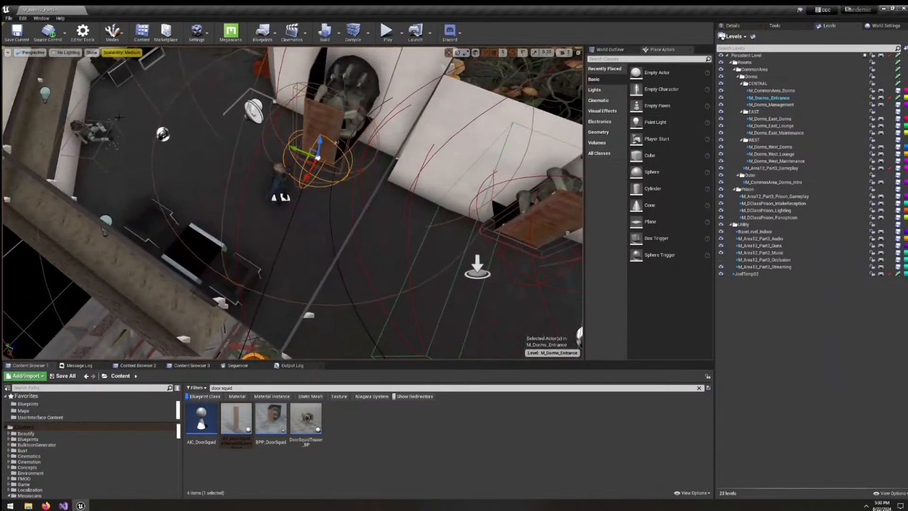
pyautogui.moveTo(267, 184); pyautogui.dragTo(189, 189, button='right')
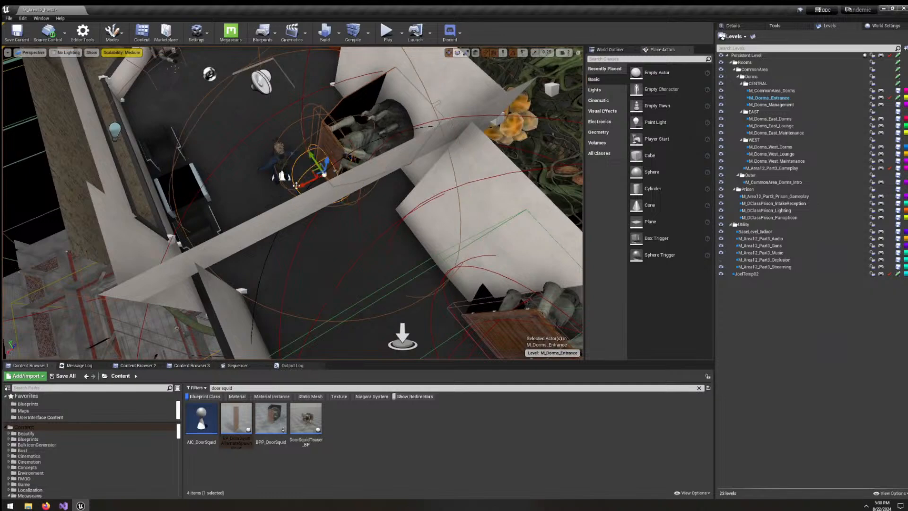
pyautogui.moveTo(296, 185); pyautogui.dragTo(339, 164)
pyautogui.moveTo(339, 164); pyautogui.dragTo(388, 127, button='right')
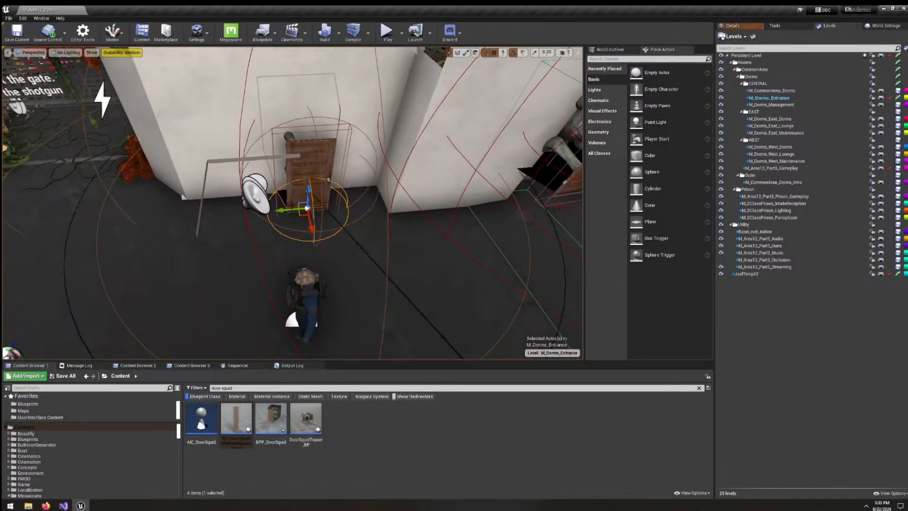
# Duplicate the door squid further along the wall and pull the copy forward so its door clears the wall.
pyautogui.keyDown('alt'); pyautogui.moveTo(284, 210); pyautogui.dragTo(155, 216); pyautogui.keyUp('alt')
pyautogui.moveTo(154, 217); pyautogui.dragTo(86, 147, button='right')
pyautogui.click(65, 169)
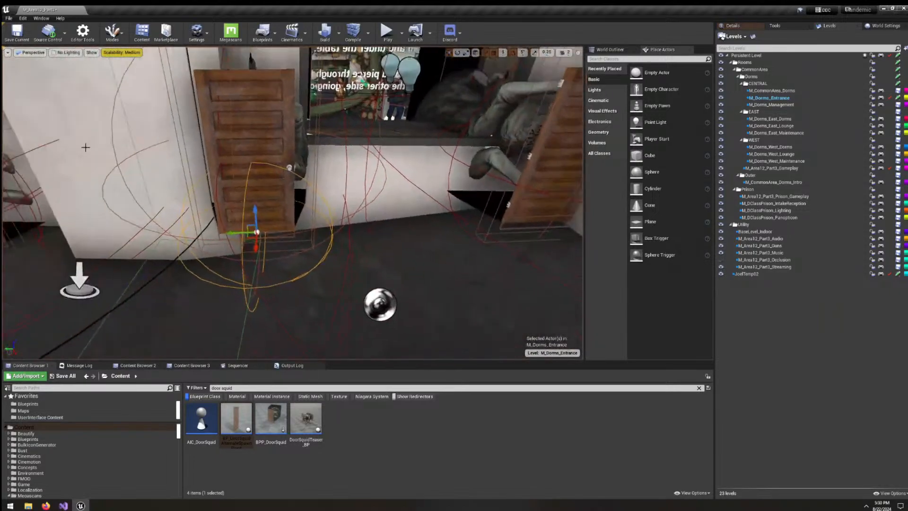
pyautogui.moveTo(256, 247); pyautogui.dragTo(258, 289)
pyautogui.moveTo(258, 289); pyautogui.dragTo(419, 178, button='right')
pyautogui.click(316, 193)
pyautogui.click(303, 176)
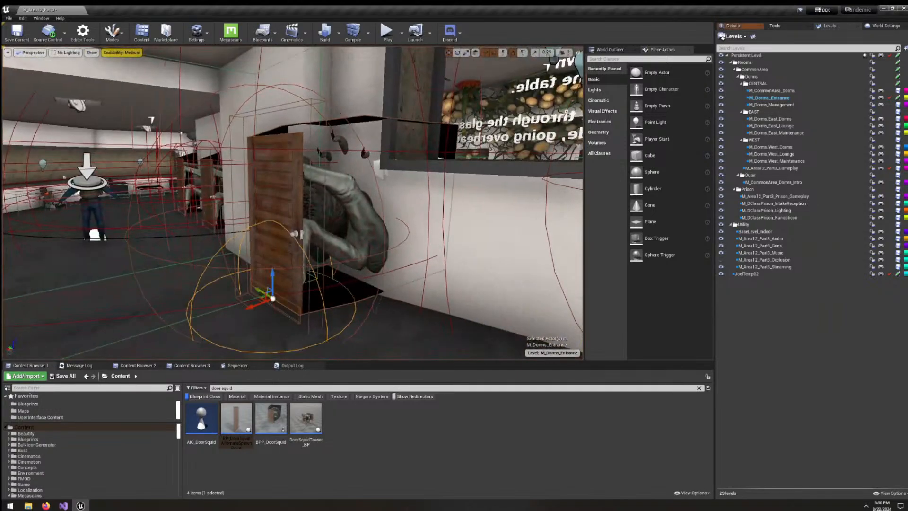
# Review the selected door squid's spawn control, knocking and detection settings.
pyautogui.click(747, 25)
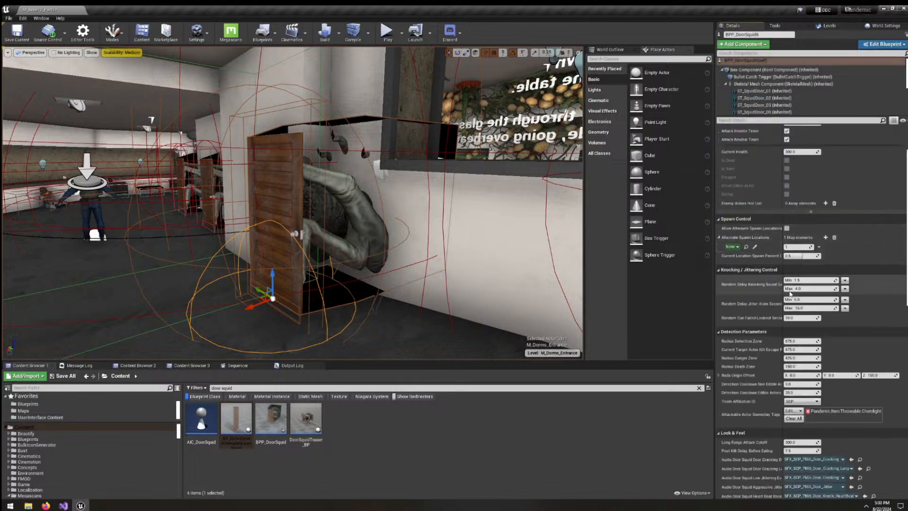
pyautogui.scroll(3, 790, 293)
pyautogui.scroll(1, 792, 290)
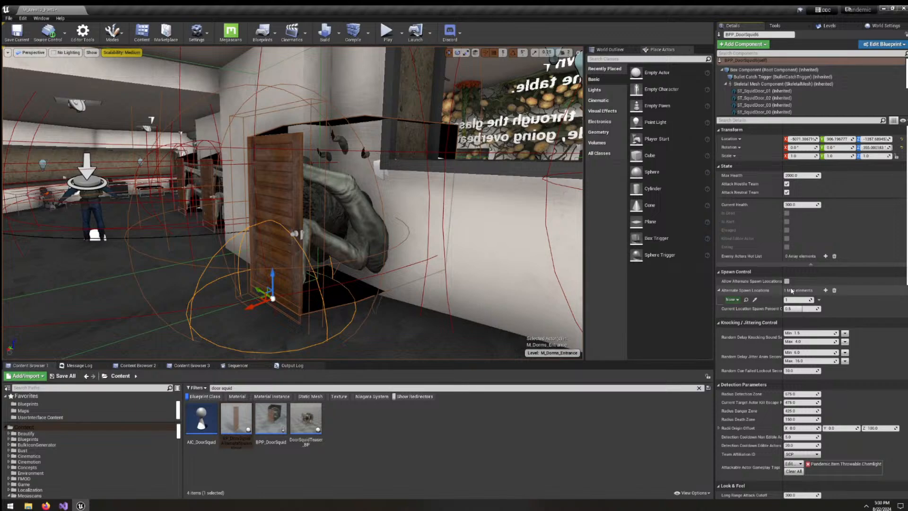
pyautogui.moveTo(425, 213); pyautogui.dragTo(151, 222, button='right')
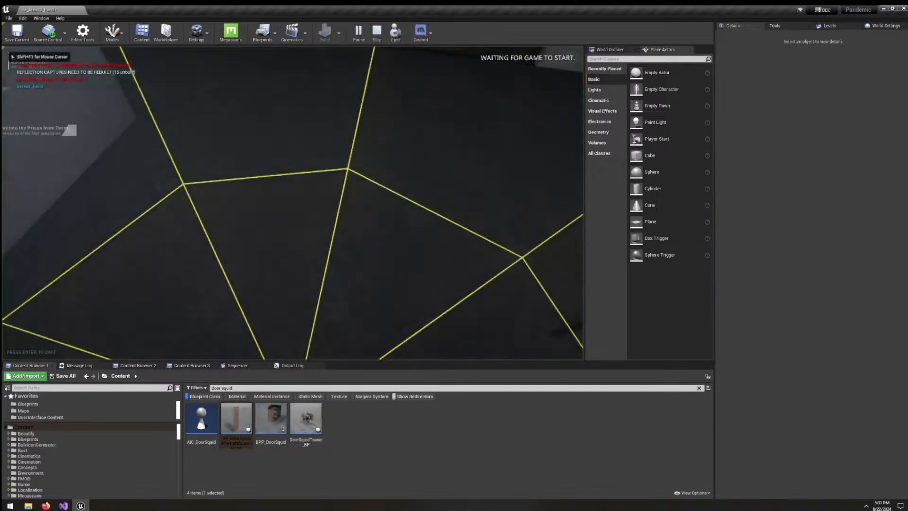
# Playtest the level by running to the door squids in the entrance hall, then inspect them in the spectator view.
pyautogui.press('w')
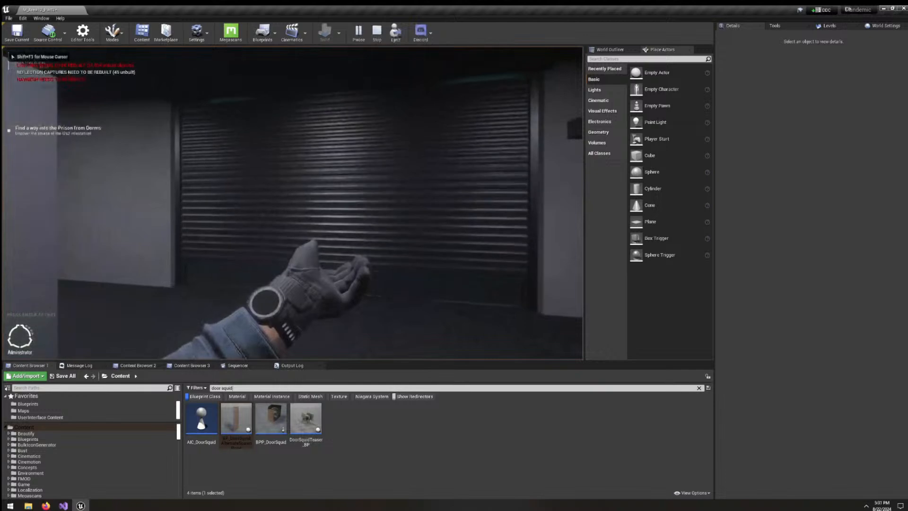
pyautogui.press('w')
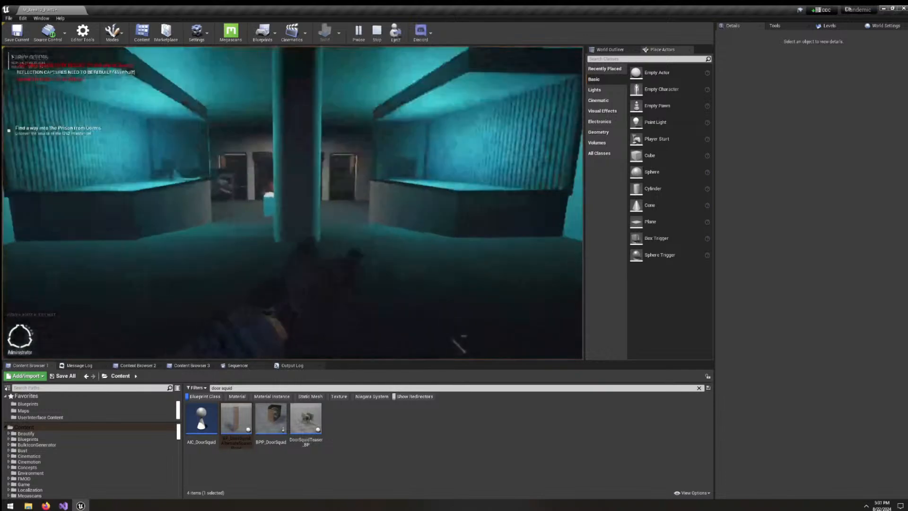
pyautogui.press('w')
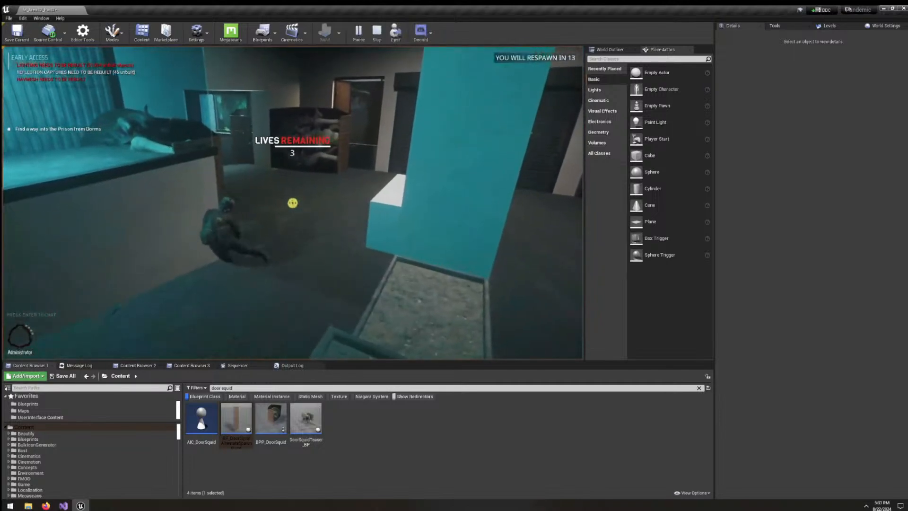
pyautogui.press('j')
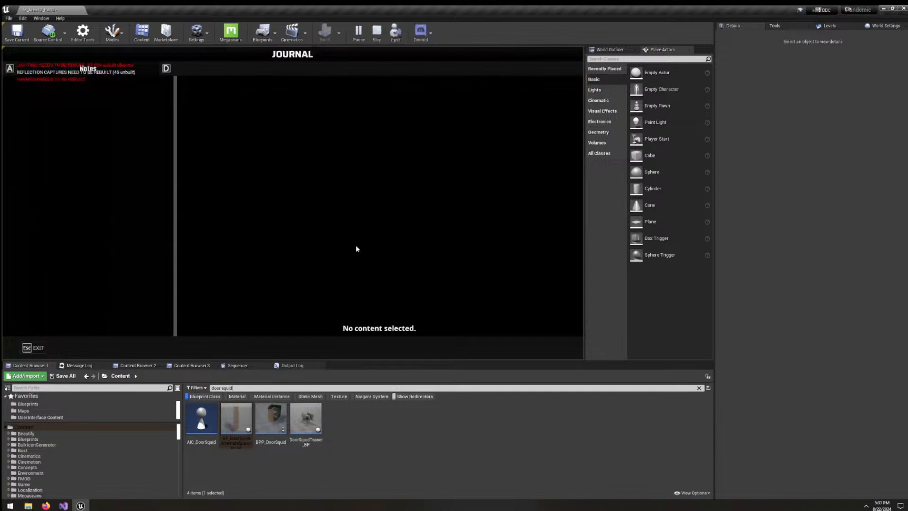
pyautogui.press('Escape')
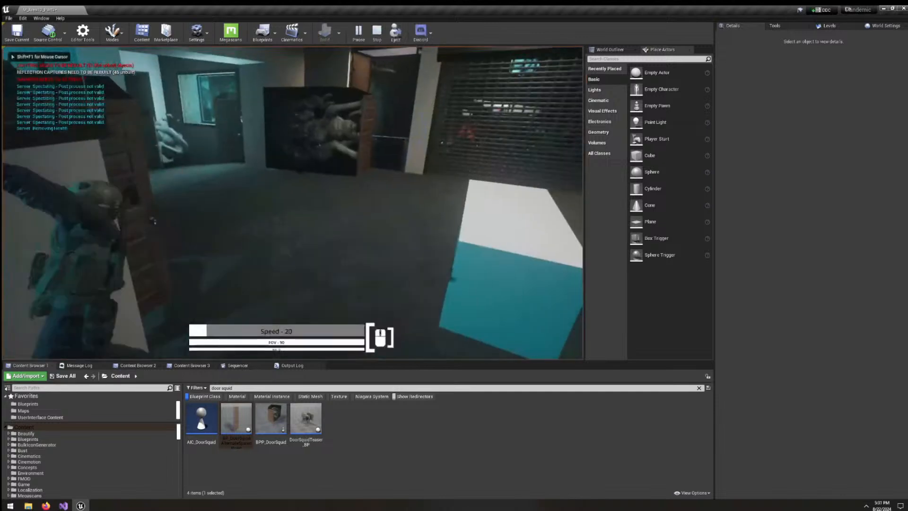
pyautogui.press('w')
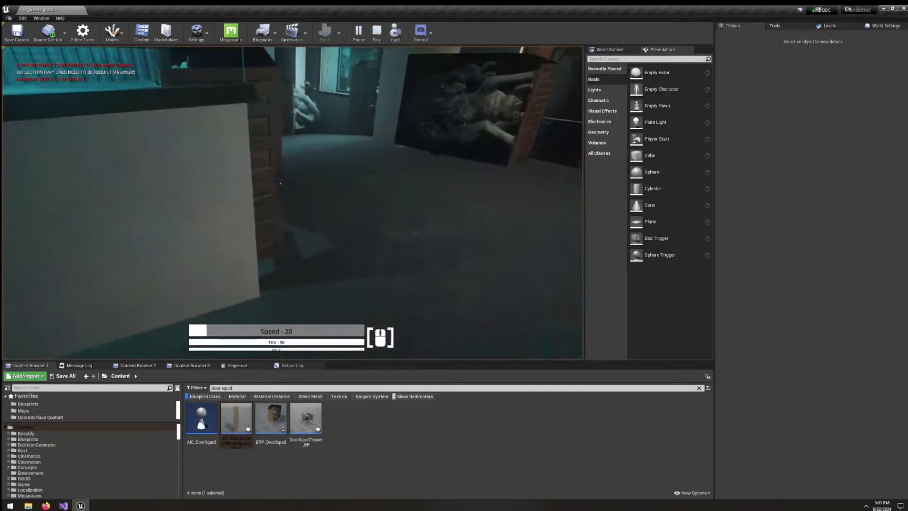
pyautogui.press('s')
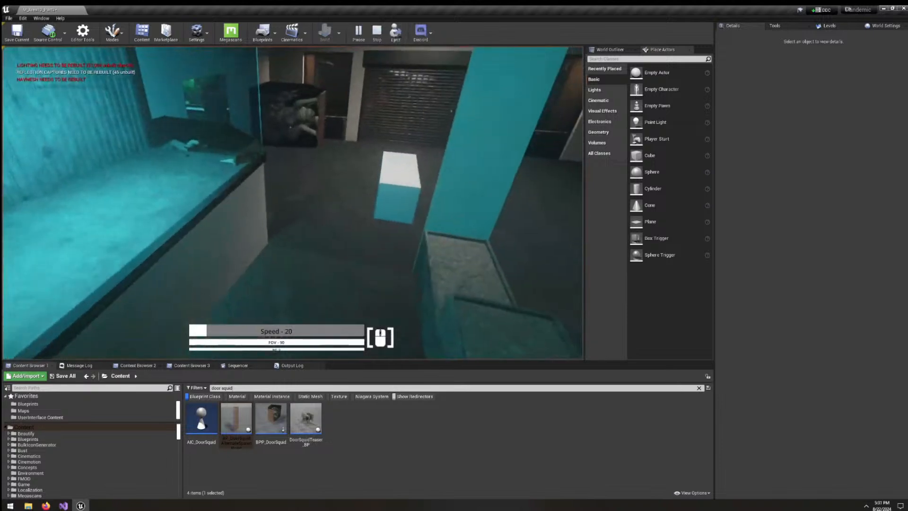
# Return to the player character and examine the door squids up close along the hall and corridor.
pyautogui.press(';')
pyautogui.press('w')
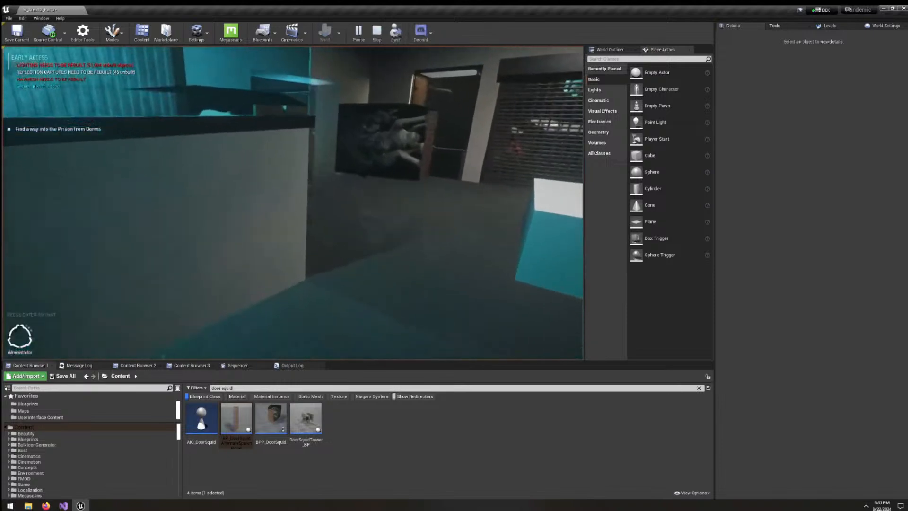
pyautogui.press('w')
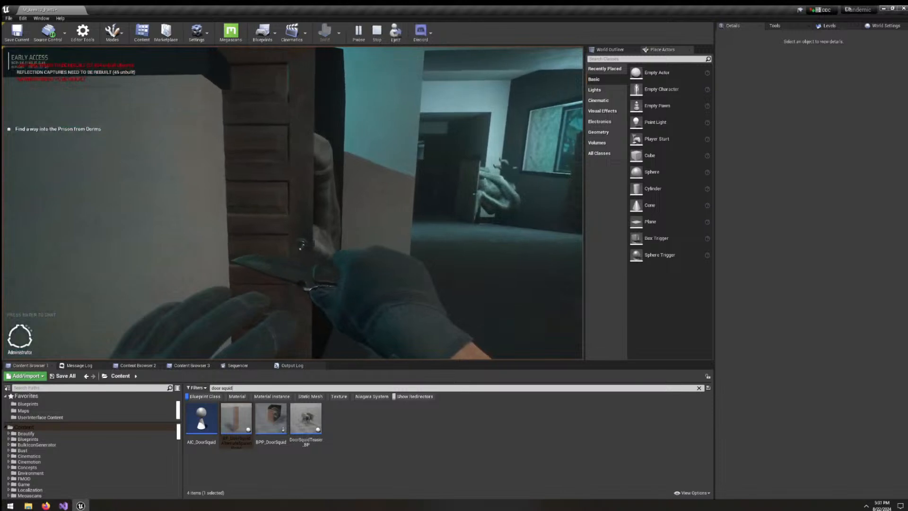
pyautogui.press('w')
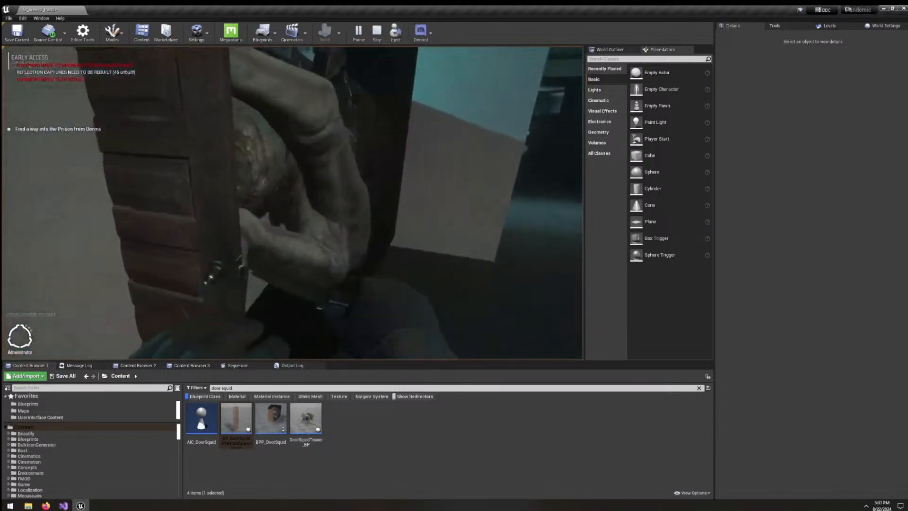
pyautogui.press('d')
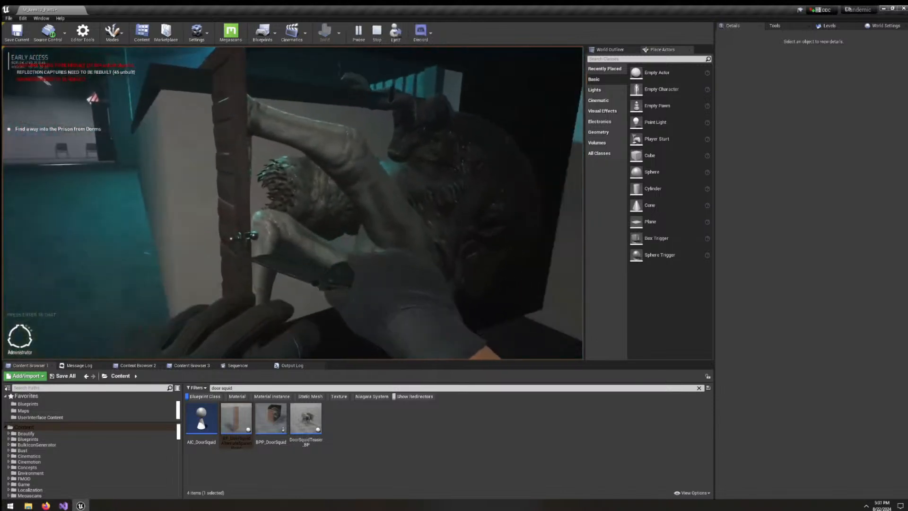
pyautogui.press('s')
pyautogui.press('w')
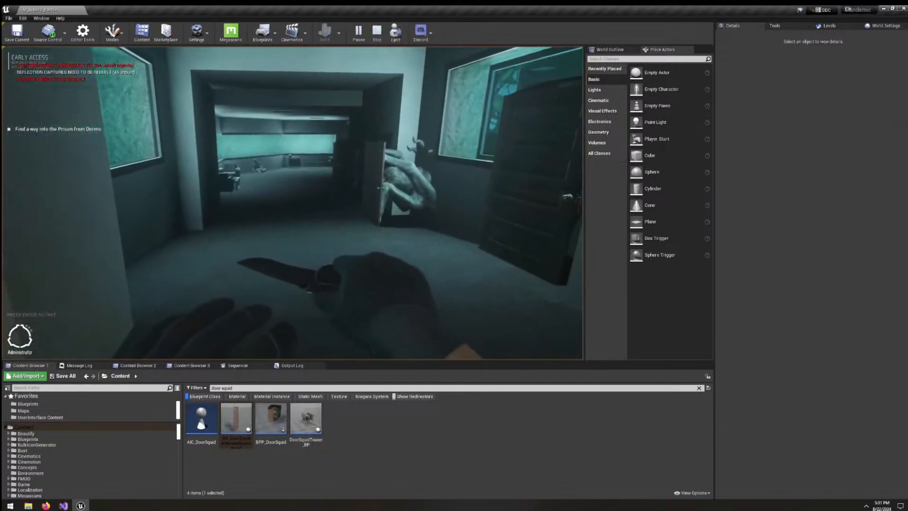
# Spawn a resonator enemy with the chat command "/spawnenemy resonator".
pyautogui.press('Return')
pyautogui.write('/spawnenemy resonator')
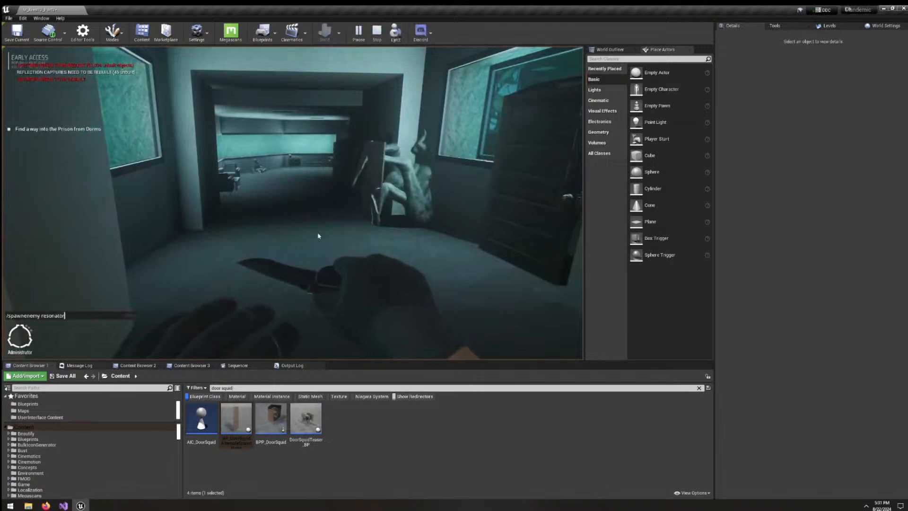
pyautogui.press('Return')
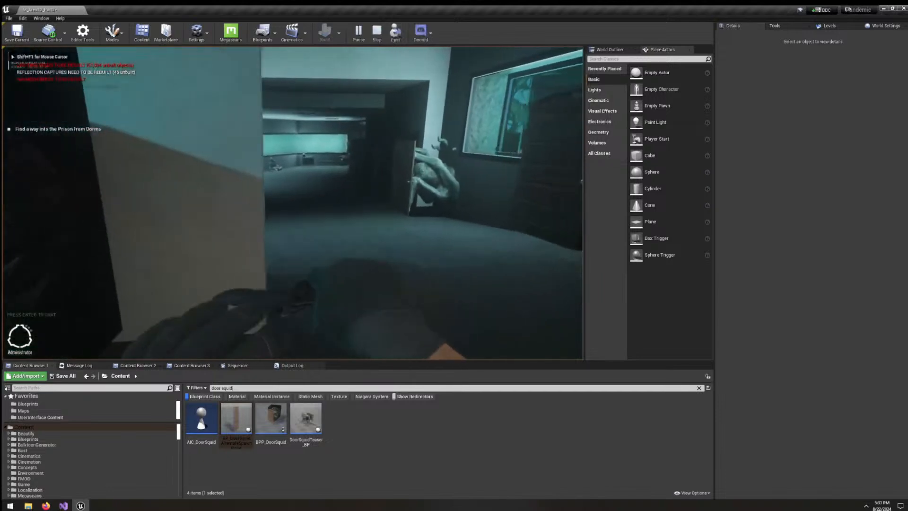
# Move and crouch at the corridor corner as the player to watch how the door squids ahead behave.
pyautogui.press('a')
pyautogui.press('d')
pyautogui.press('a')
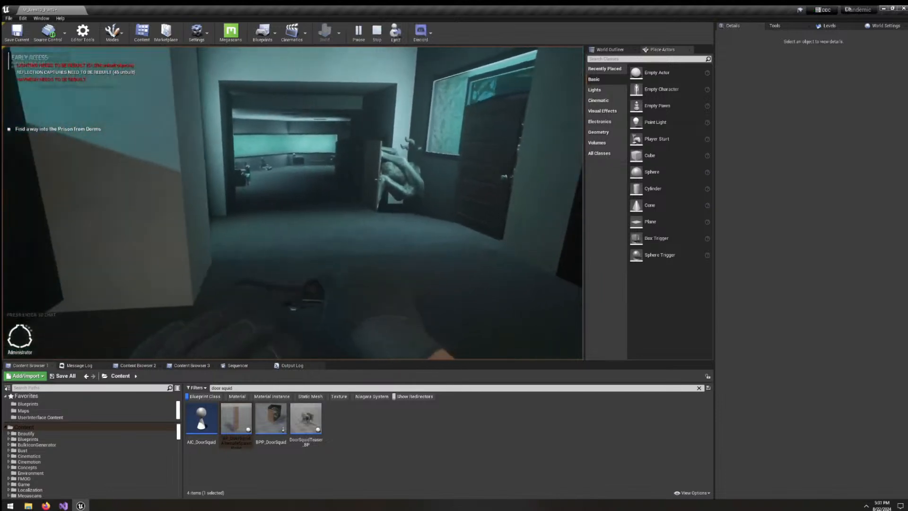
pyautogui.press('d')
pyautogui.press('d')
pyautogui.press('a')
pyautogui.press('d')
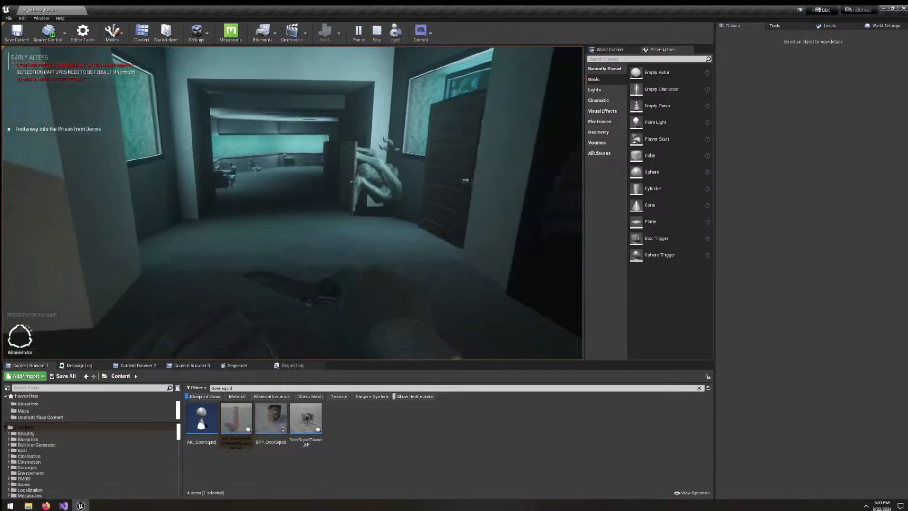
pyautogui.press('a')
pyautogui.press('d')
pyautogui.press('a')
pyautogui.press('d')
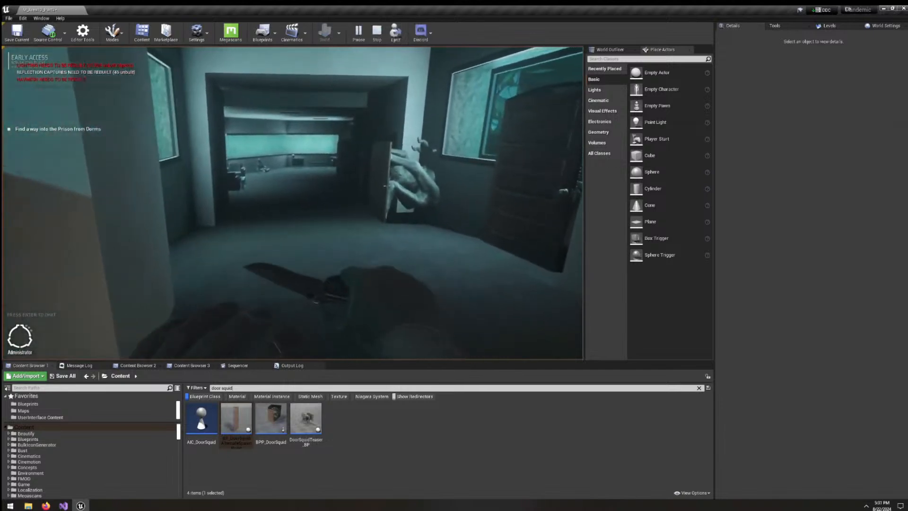
pyautogui.press('ctrl')
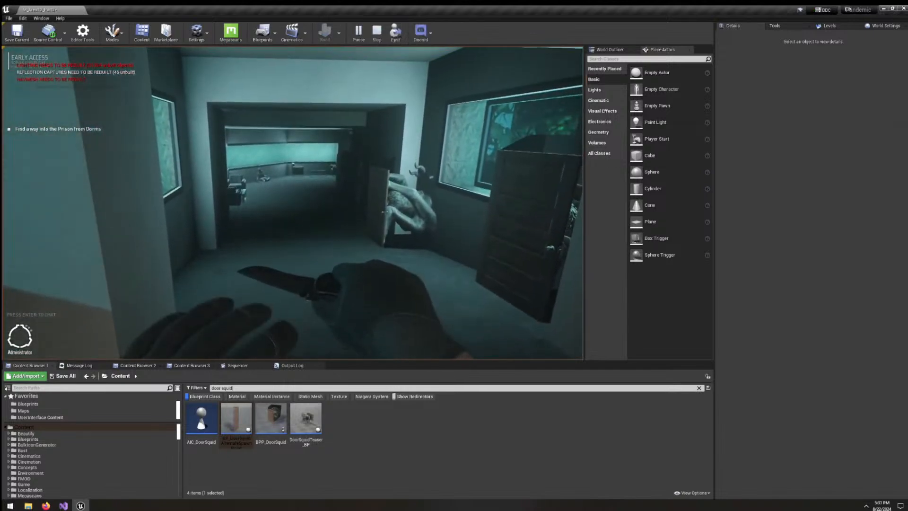
pyautogui.press('w')
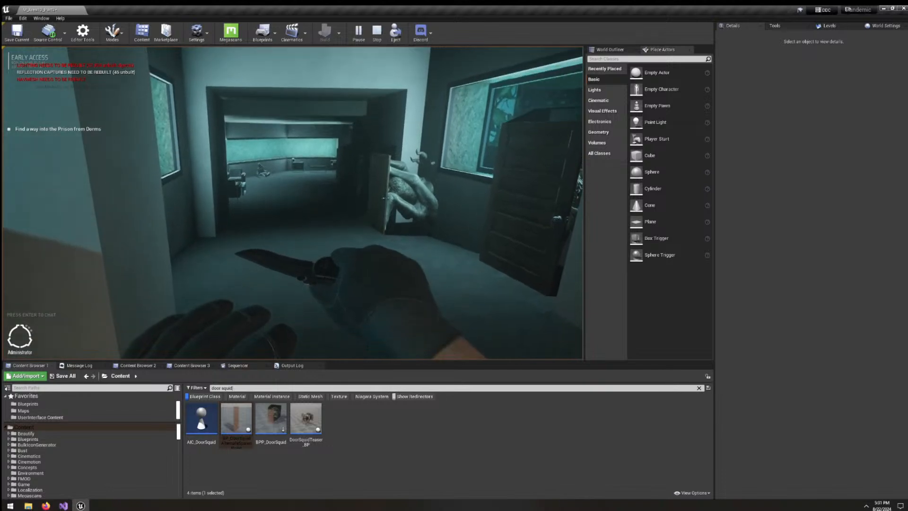
# Eject from the player character and select the door squid beside the corridor window.
pyautogui.press('F8')
pyautogui.press('s')
pyautogui.moveTo(317, 233); pyautogui.dragTo(279, 269, button='right')
pyautogui.click(401, 221)
pyautogui.press('s')
pyautogui.press('w')
pyautogui.press('s')
pyautogui.press('w')
pyautogui.press('s')
pyautogui.press('a')
pyautogui.press('s')
pyautogui.press('w')
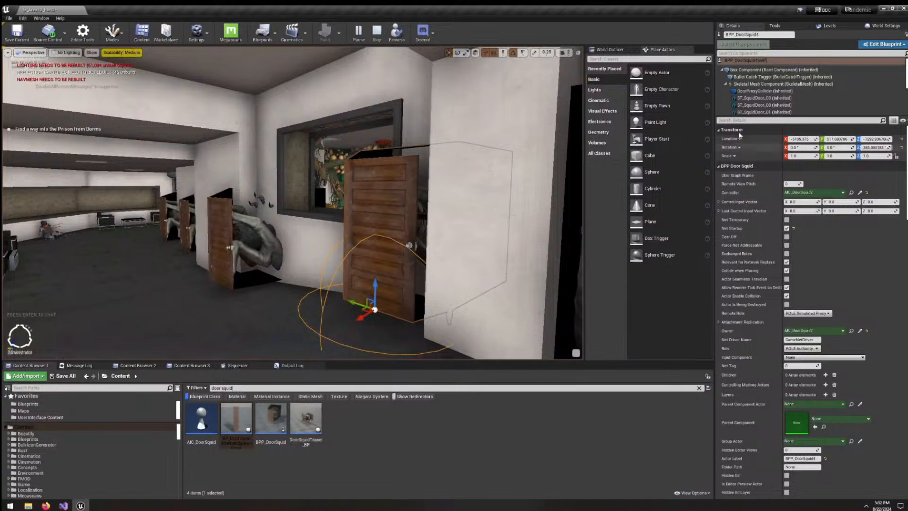
# Review the selected door squid's state, spawn control and knocking settings.
pyautogui.scroll(-12, 796, 286)
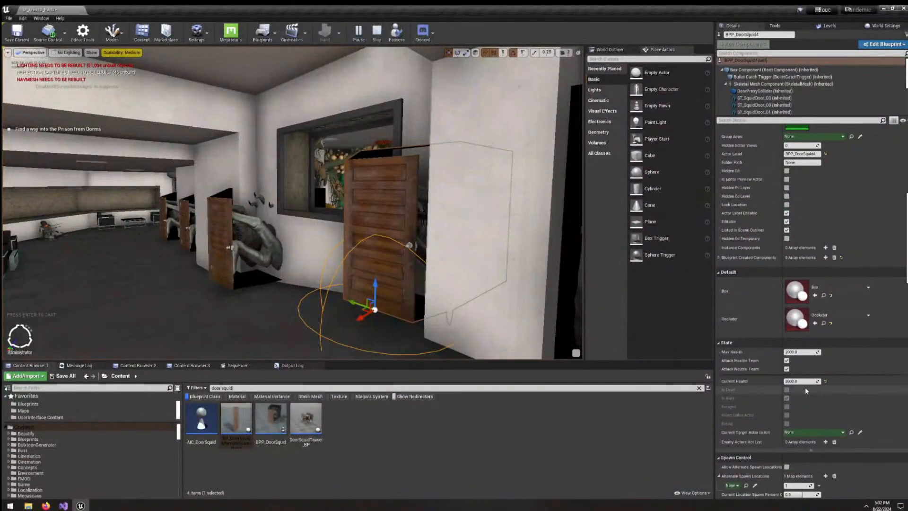
pyautogui.scroll(-2, 777, 316)
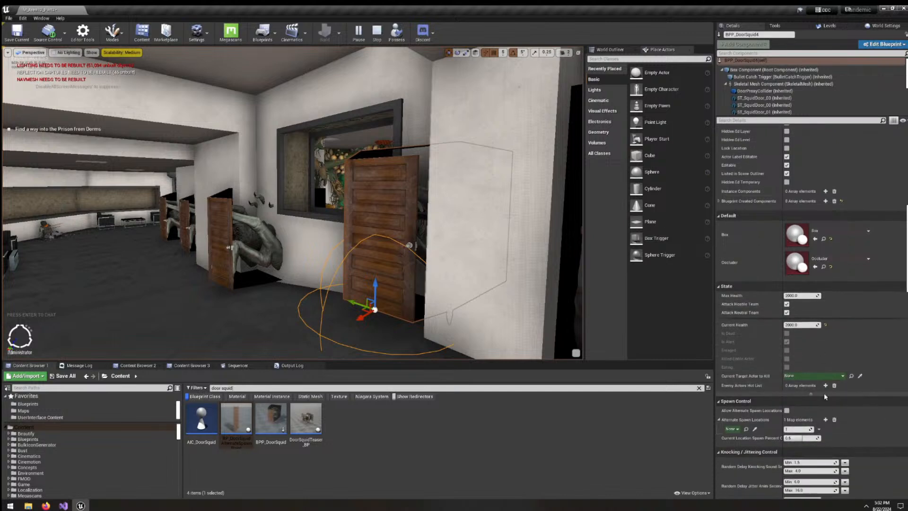
pyautogui.moveTo(391, 255)
pyautogui.mouseDown(button='right')
pyautogui.moveTo(392, 265)
pyautogui.moveTo(391, 255)
pyautogui.mouseUp(button='right')
# Return to the player character, spawn guards with the chat command "/spawnguard 3" and watch the corridor before ending the playtest.
pyautogui.press('F8')
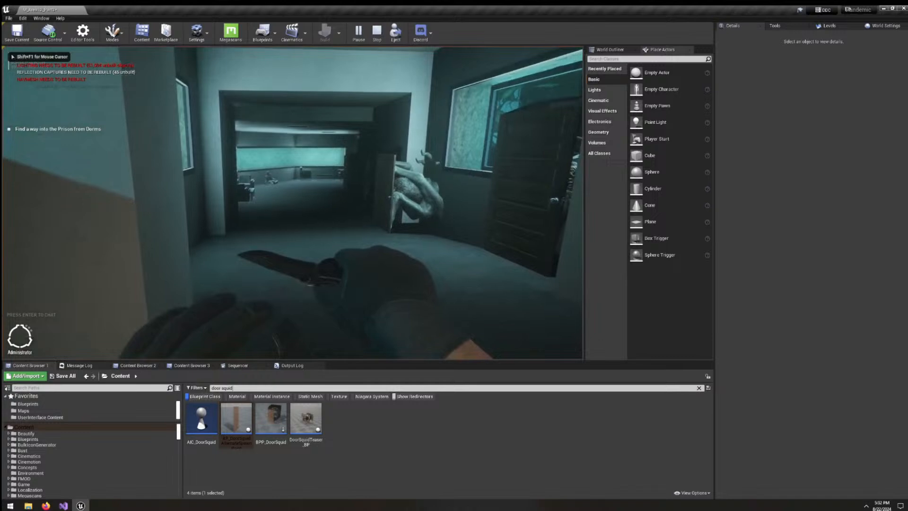
pyautogui.press('Return')
pyautogui.write('/spawnguard 3')
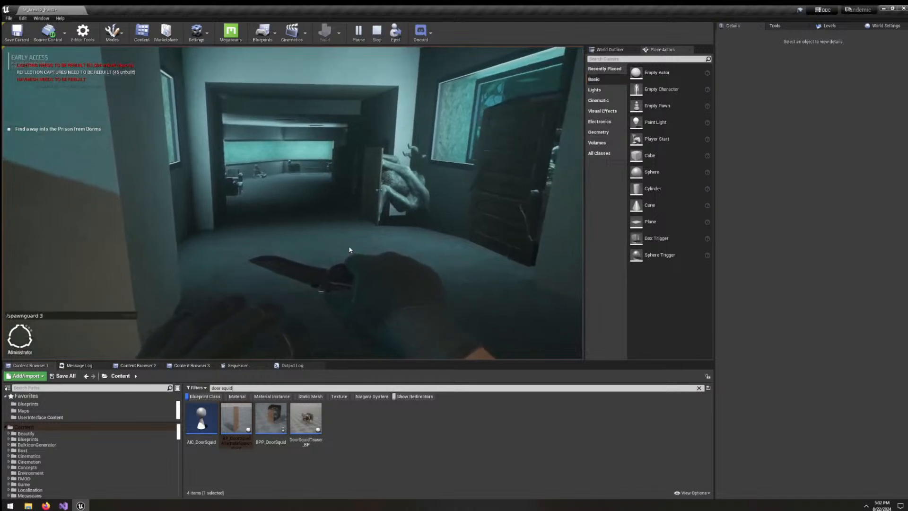
pyautogui.press('Return')
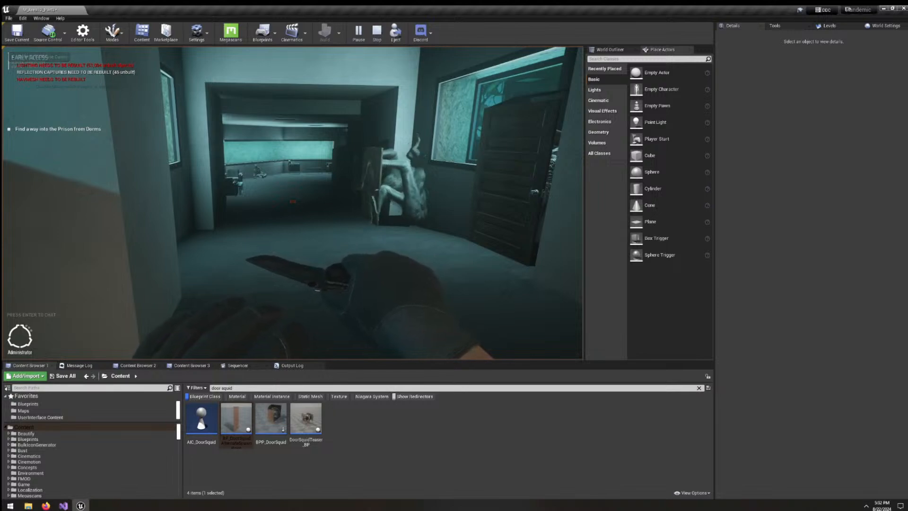
pyautogui.press('s')
pyautogui.press('a')
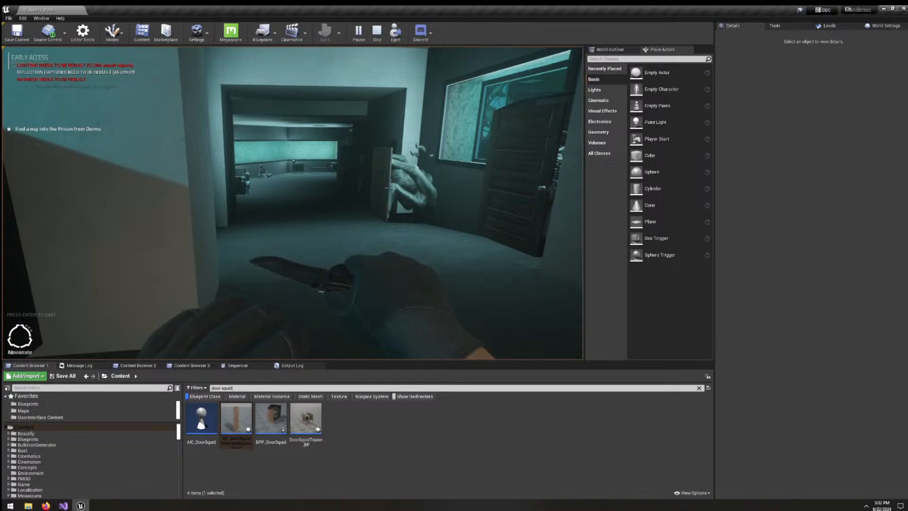
pyautogui.press('a')
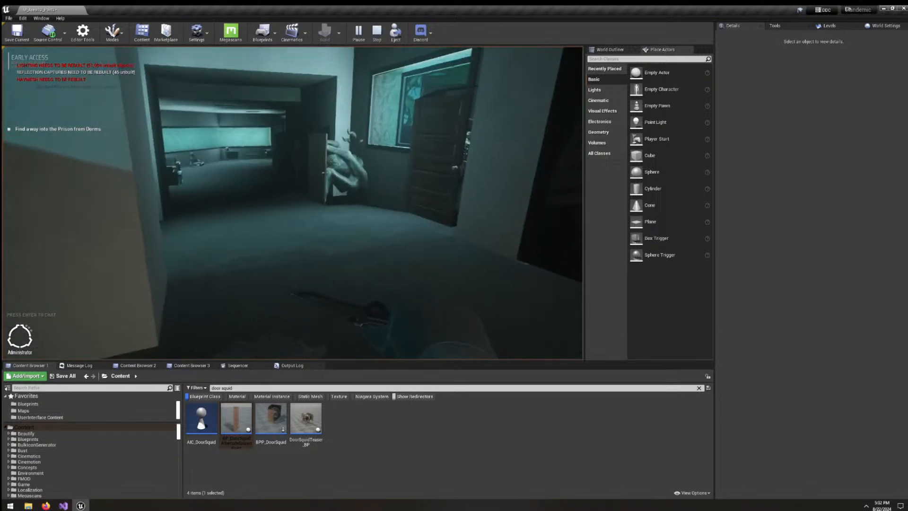
pyautogui.press('Escape')
# Rebuild the navigation paths for the map, including all hidden streaming levels.
pyautogui.moveTo(341, 85); pyautogui.dragTo(273, 84, button='right')
pyautogui.scroll(1, 341, 85)
pyautogui.moveTo(325, 161); pyautogui.dragTo(375, 142, button='right')
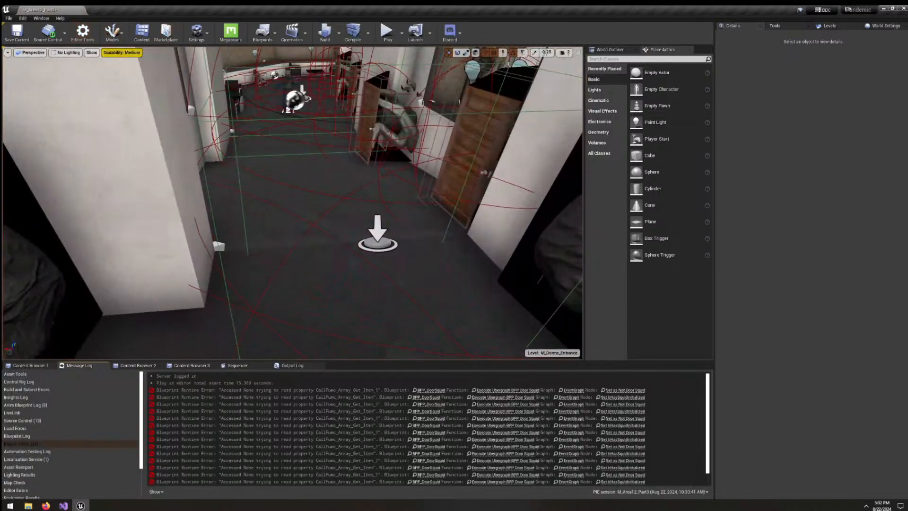
pyautogui.moveTo(284, 160); pyautogui.dragTo(310, 171, button='right')
pyautogui.press('a')
pyautogui.press('d')
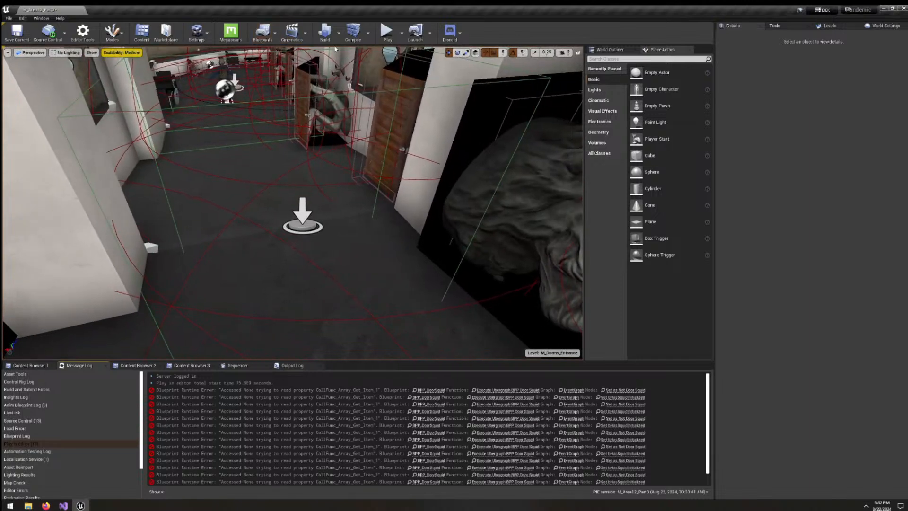
pyautogui.click(339, 42)
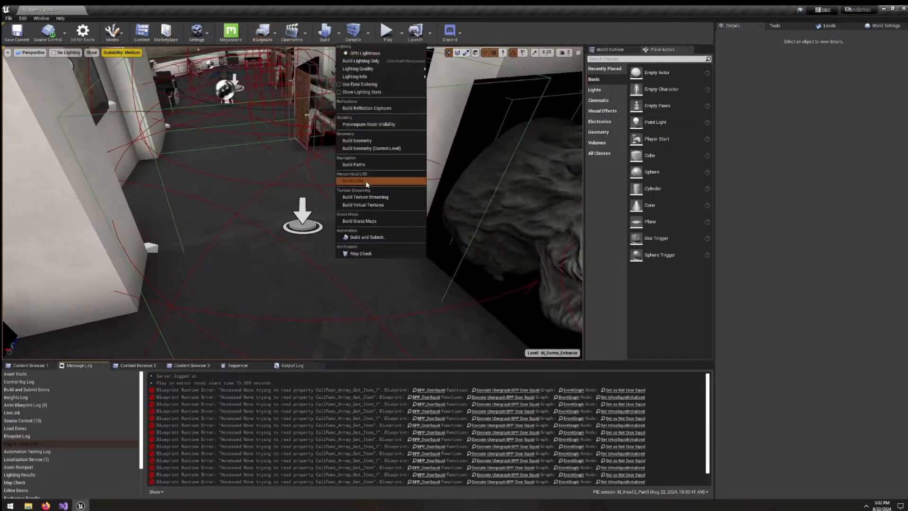
pyautogui.click(368, 165)
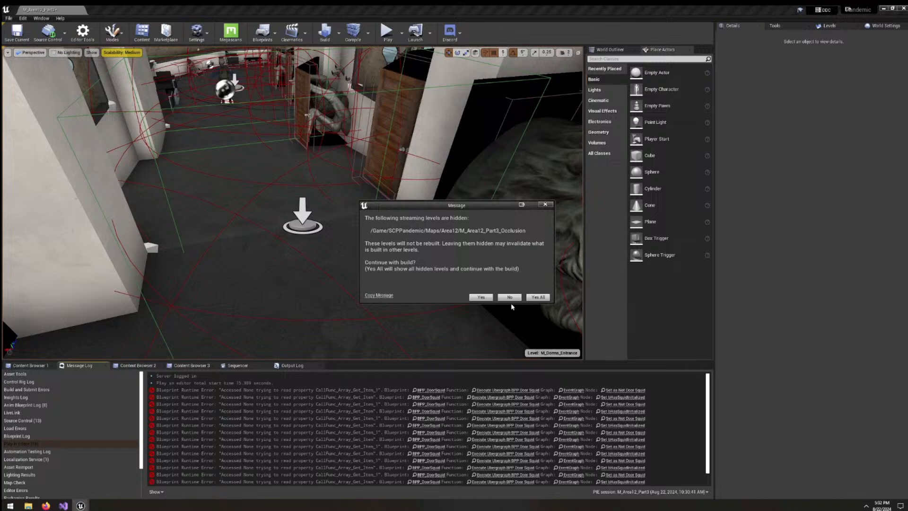
pyautogui.click(539, 298)
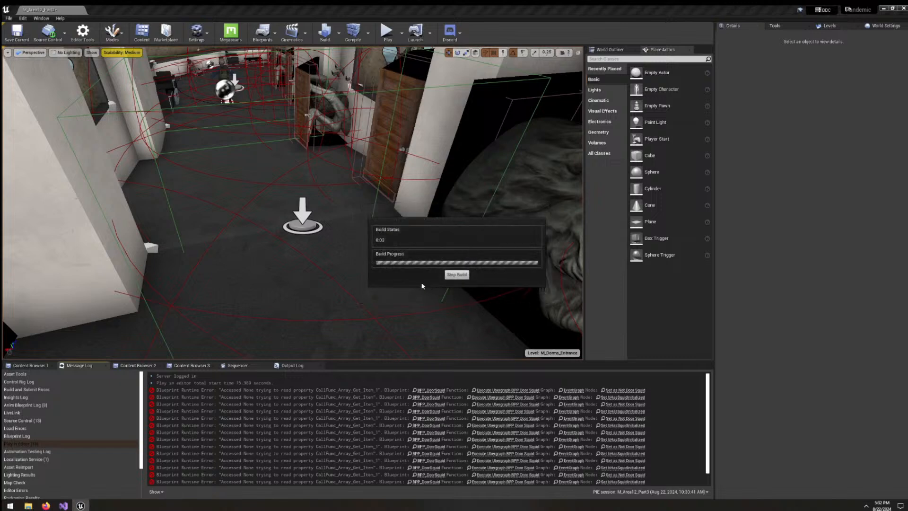
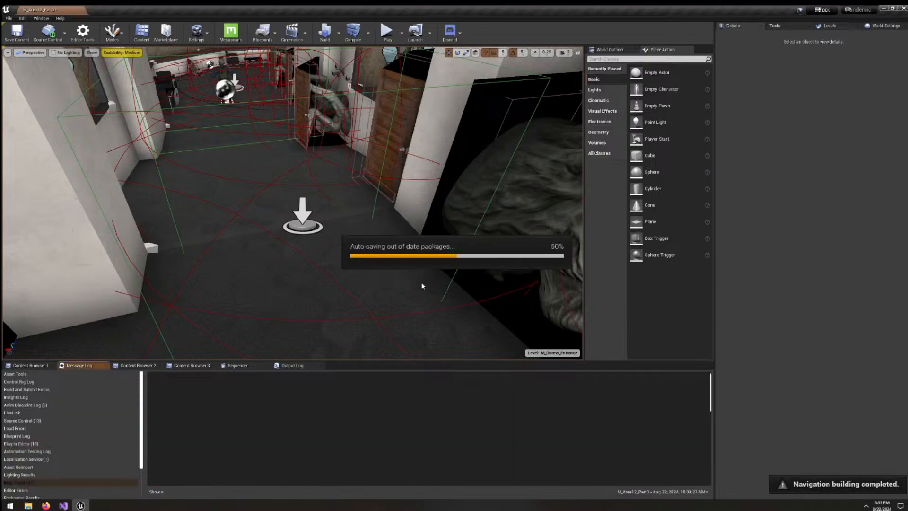
# Display the navigation mesh and examine its floor coverage around the door squids in the hall and corridor, then hide it.
pyautogui.moveTo(378, 282); pyautogui.dragTo(358, 272, button='right')
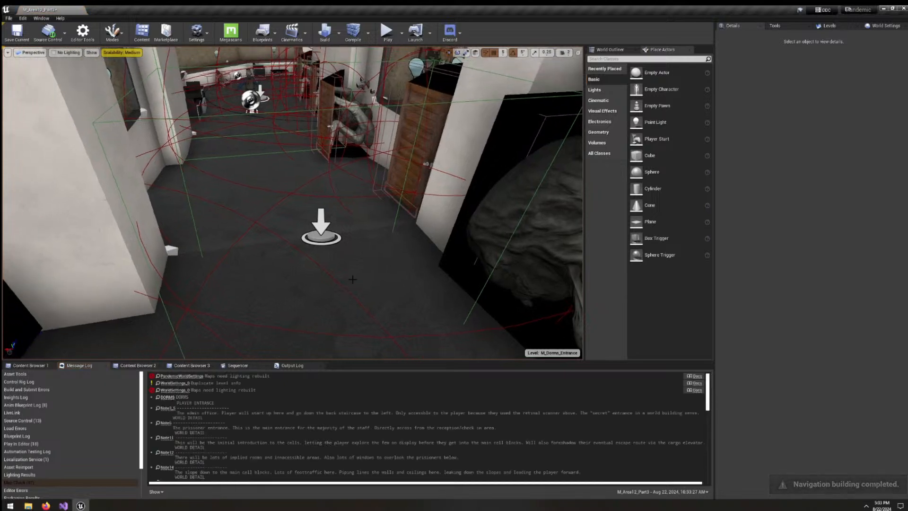
pyautogui.press('p')
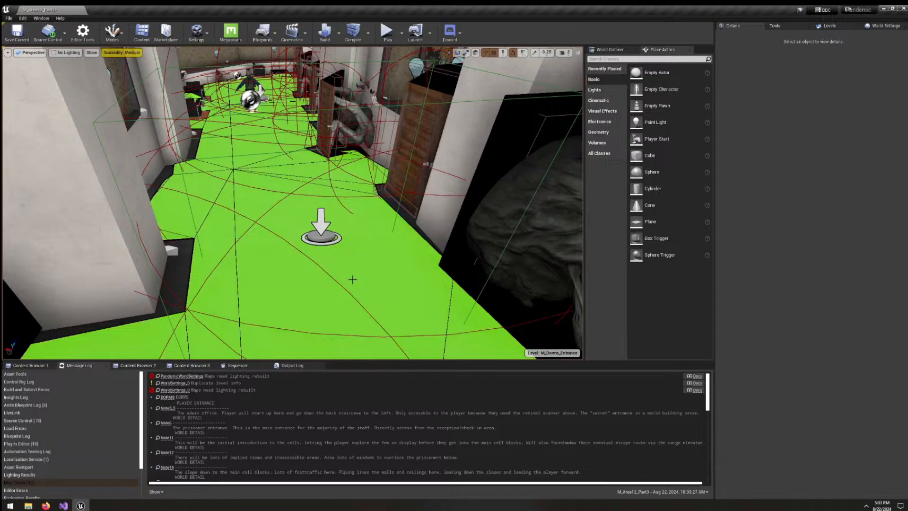
pyautogui.moveTo(352, 280); pyautogui.dragTo(378, 256, button='right')
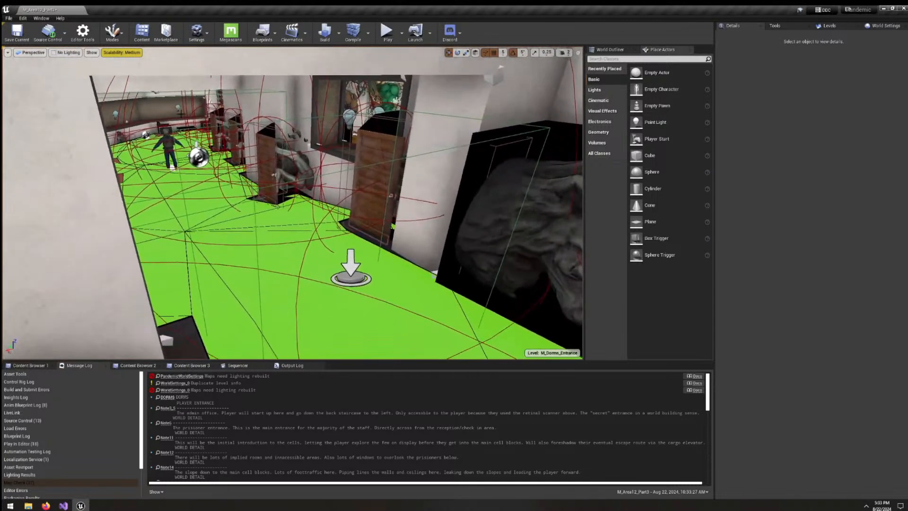
pyautogui.moveTo(256, 269); pyautogui.dragTo(308, 271, button='right')
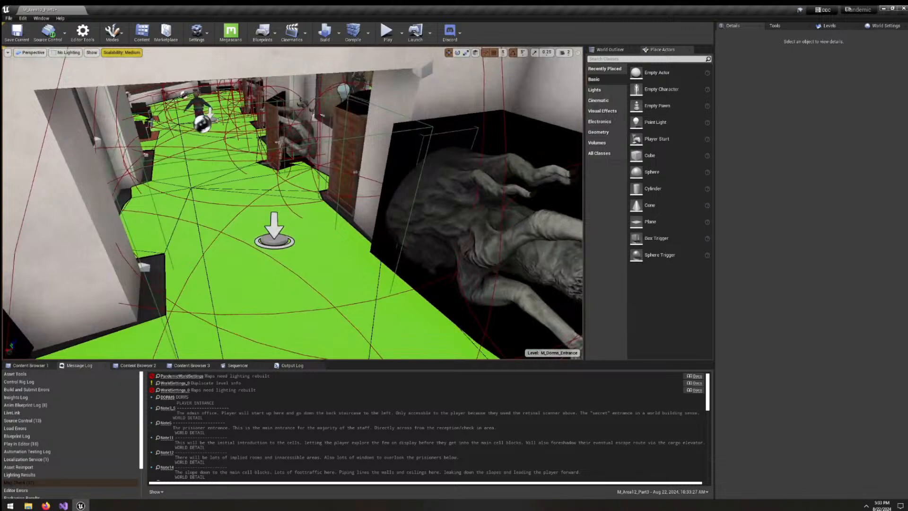
pyautogui.moveTo(313, 329); pyautogui.dragTo(399, 346, button='right')
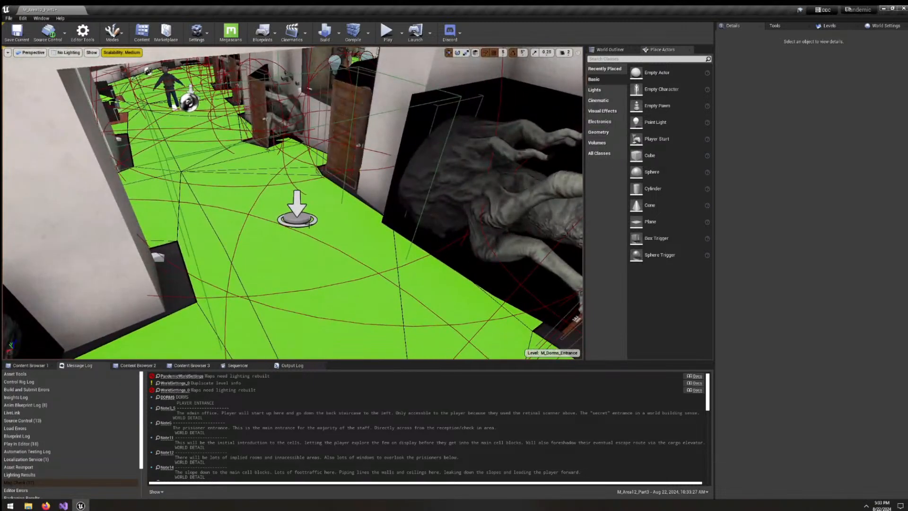
pyautogui.moveTo(309, 225); pyautogui.dragTo(402, 269, button='right')
pyautogui.moveTo(369, 308); pyautogui.dragTo(353, 244, button='right')
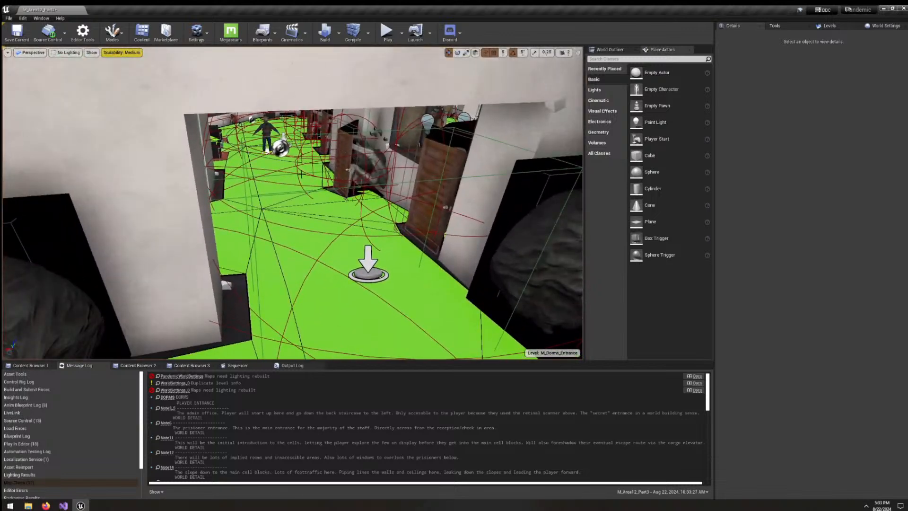
pyautogui.moveTo(303, 182); pyautogui.dragTo(259, 230, button='right')
pyautogui.press('s')
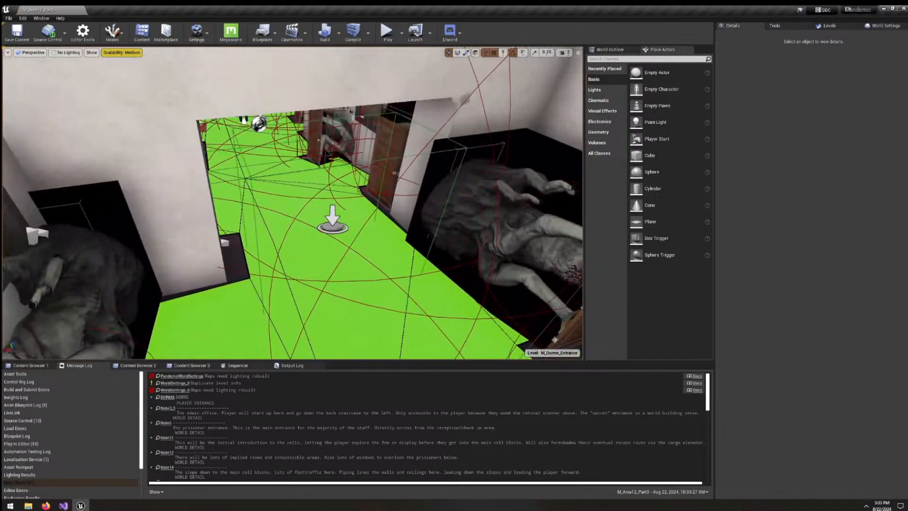
pyautogui.press('s')
pyautogui.moveTo(292, 203); pyautogui.dragTo(265, 251, button='right')
pyautogui.press('s')
pyautogui.press('w')
pyautogui.press('p')
# Playtest from the roller shutter beside the weapon room, run to the entrance hall and jump onto the white block facing the door squids.
pyautogui.press('s')
pyautogui.press('w')
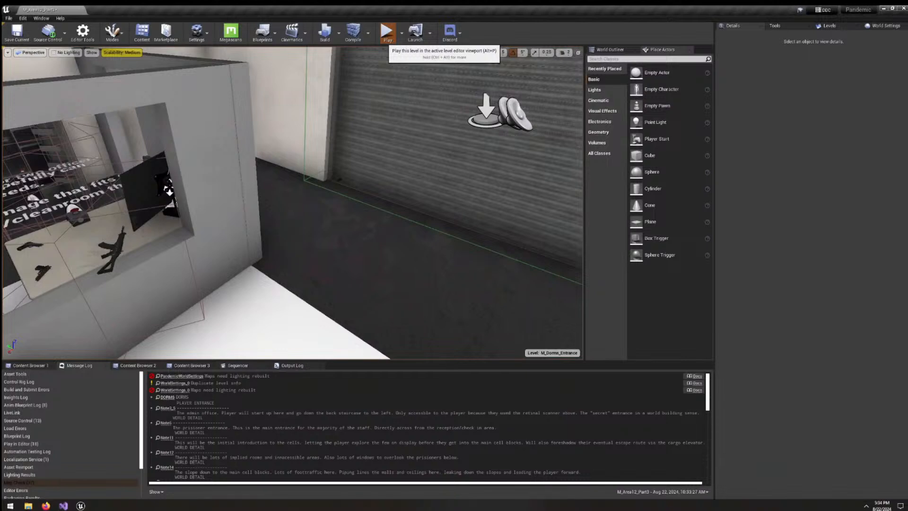
pyautogui.click(387, 32)
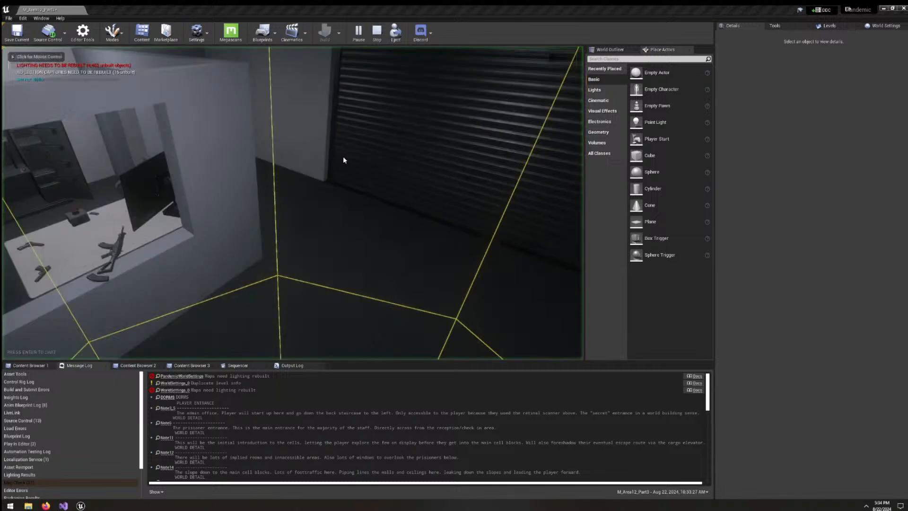
pyautogui.click(292, 203)
pyautogui.press('w')
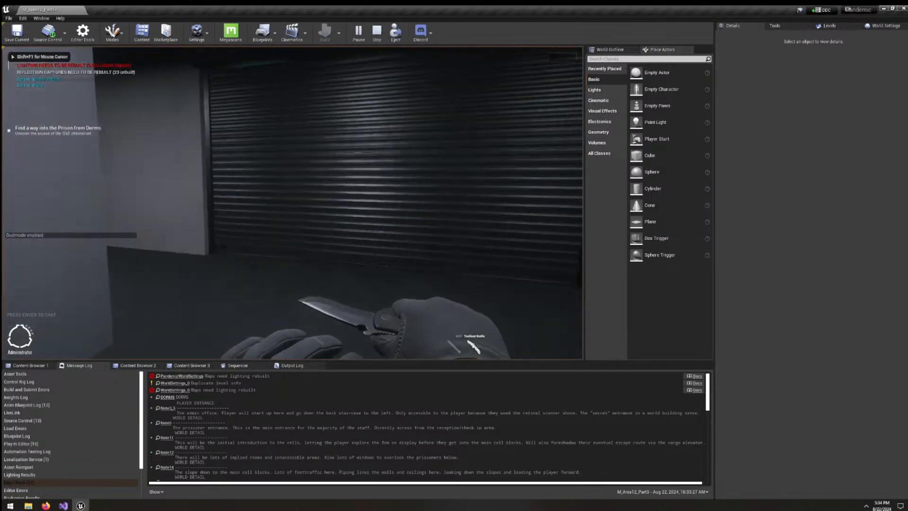
pyautogui.press('w')
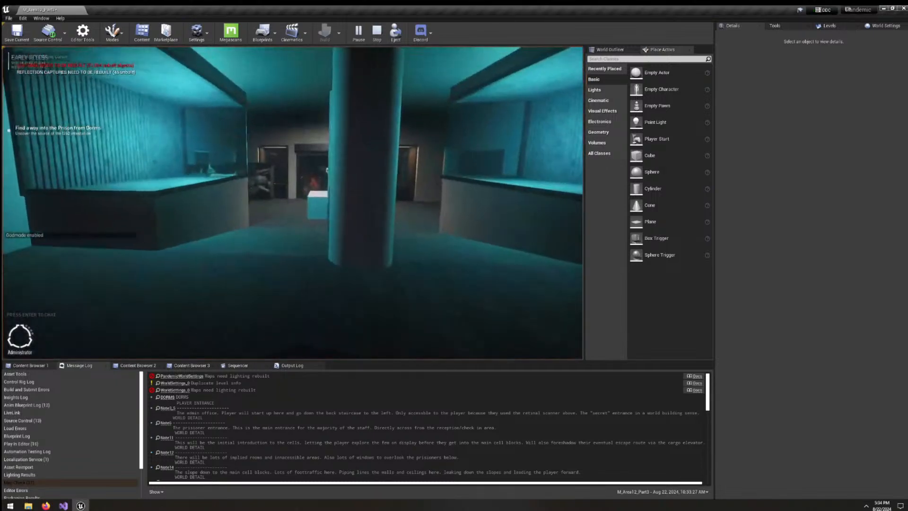
pyautogui.press('w')
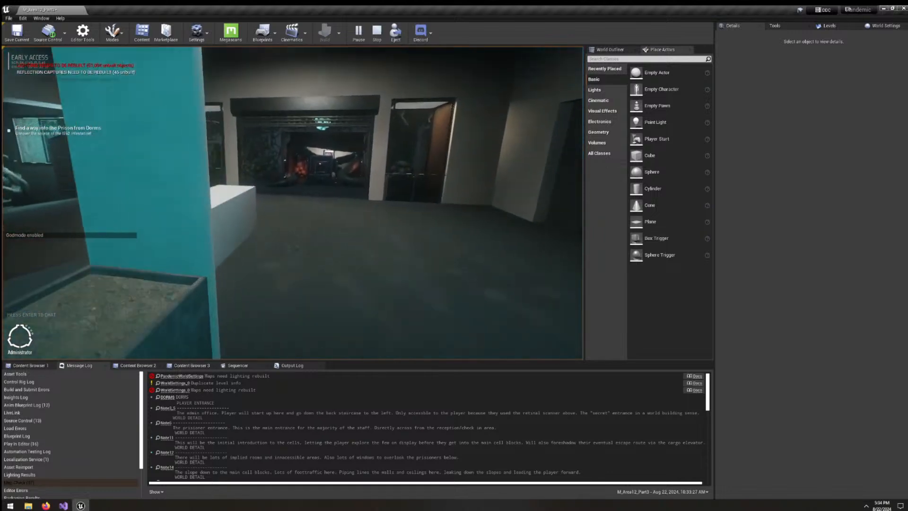
pyautogui.press('w')
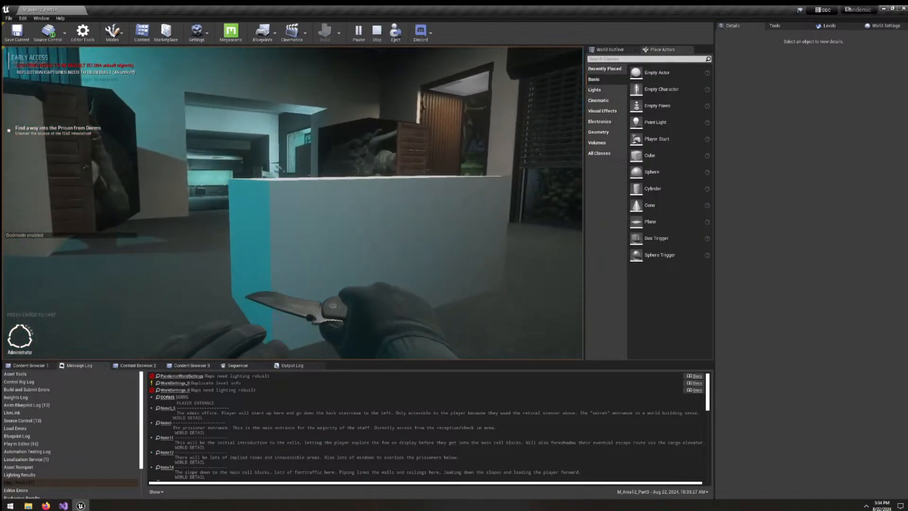
pyautogui.press('space')
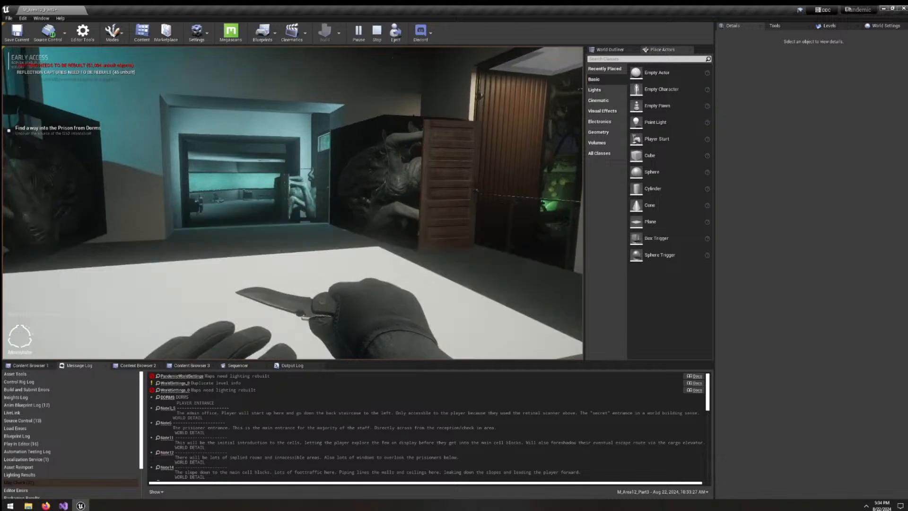
pyautogui.press('w')
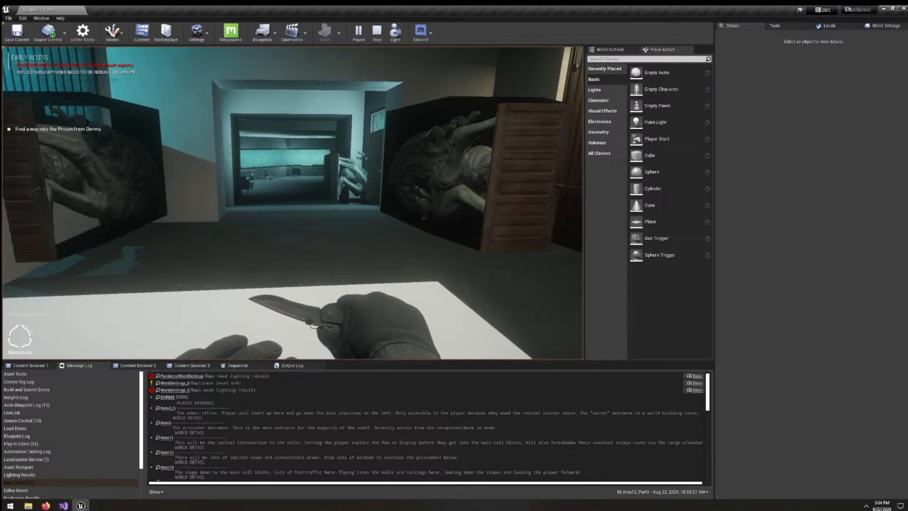
# Spawn guards near the door squids with the chat command "/spawnguard 3" and issue the spawnguard command again.
pyautogui.press('`')
pyautogui.write('spawnguard 3')
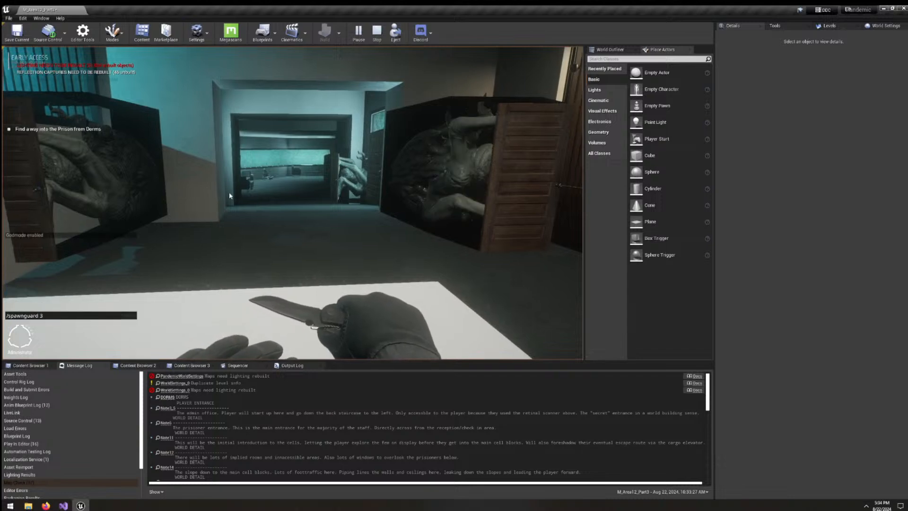
pyautogui.press('Return')
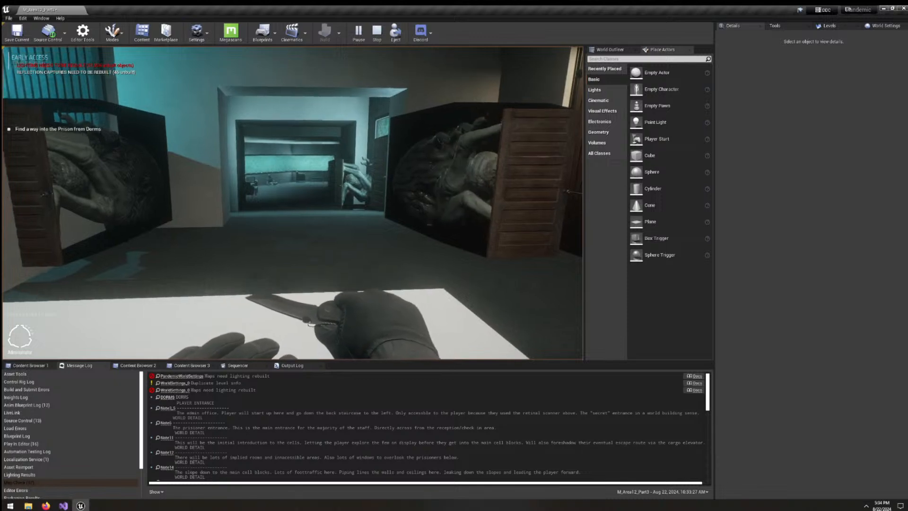
pyautogui.press('Return')
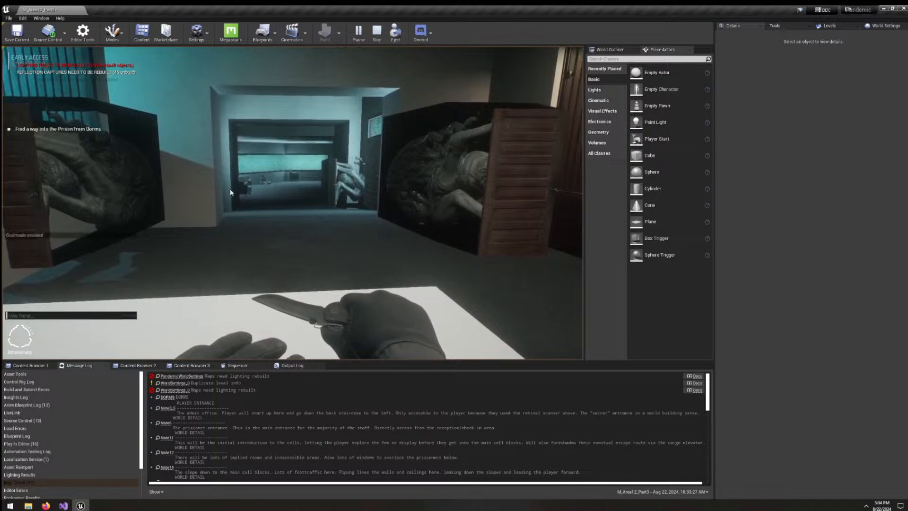
pyautogui.write('/spawnguard')
pyautogui.press('Return')
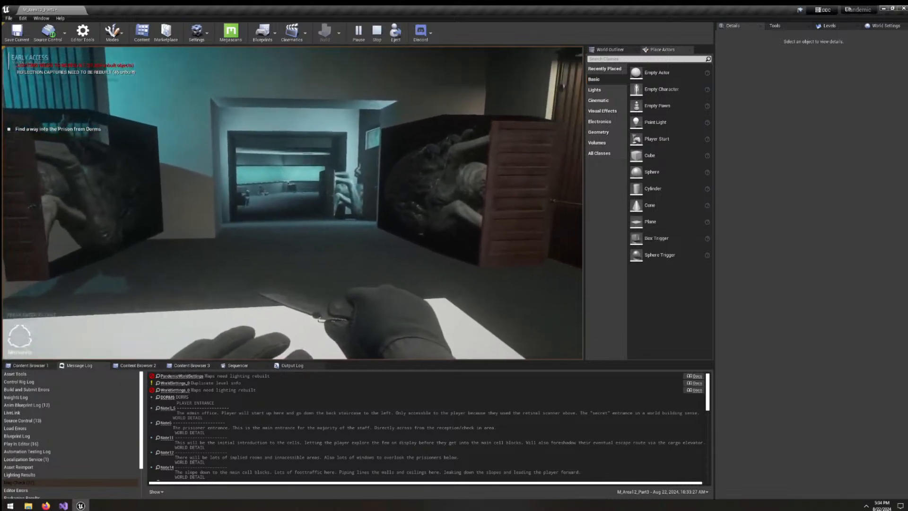
# Spawn resonator enemies with the chat command "/spawnenemy resonator 2".
pyautogui.press('Return')
pyautogui.write('/spawn')
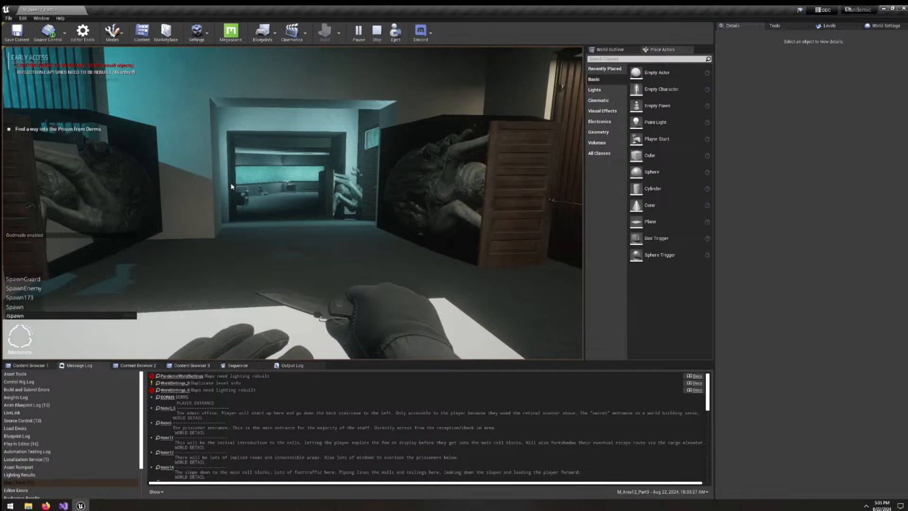
pyautogui.write('enemy resonator 2')
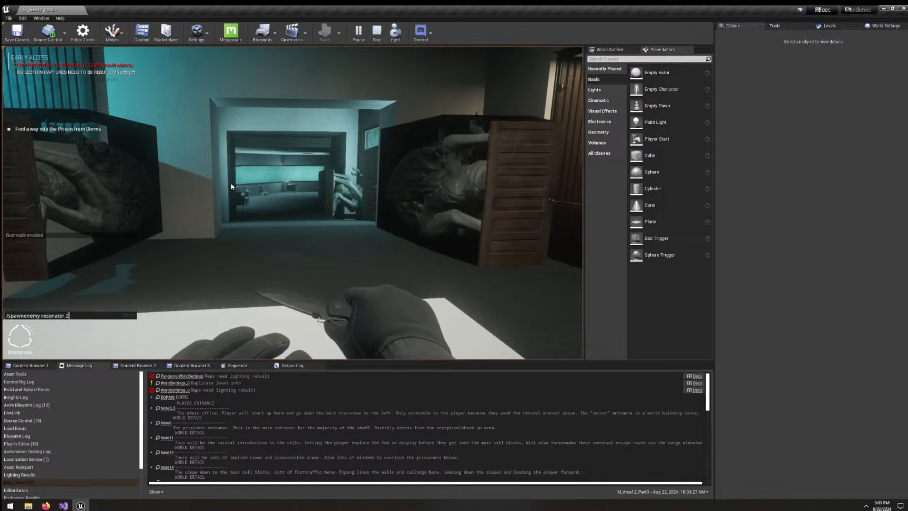
pyautogui.press('Return')
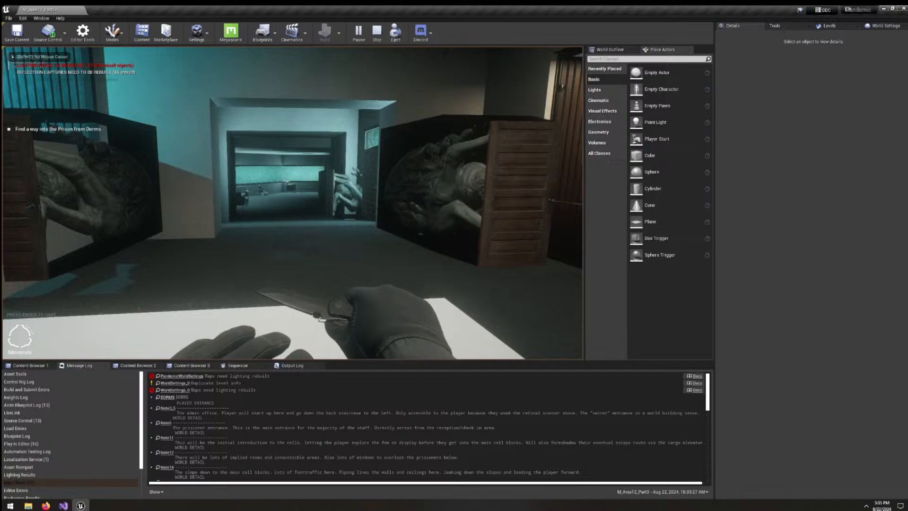
# Watch the door squids and the corridor from the white block while moving about and jumping on it.
pyautogui.press('w')
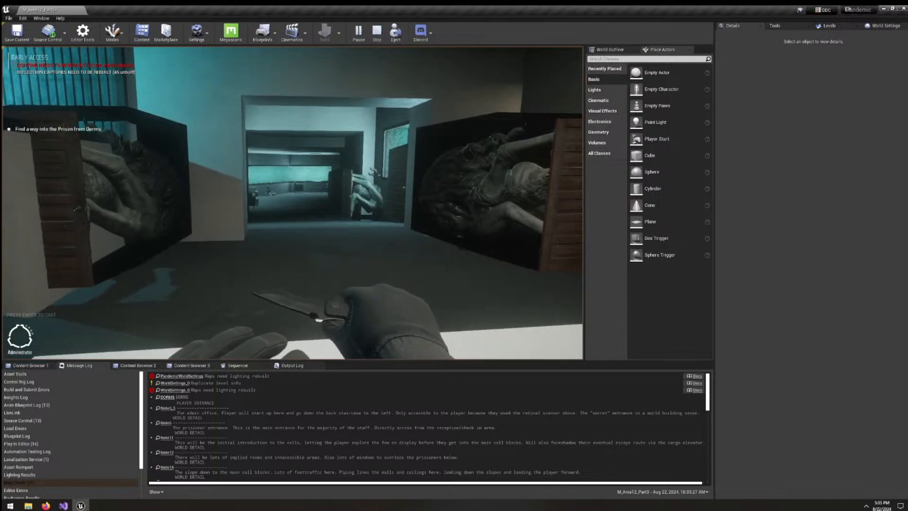
pyautogui.press('w')
pyautogui.press('w')
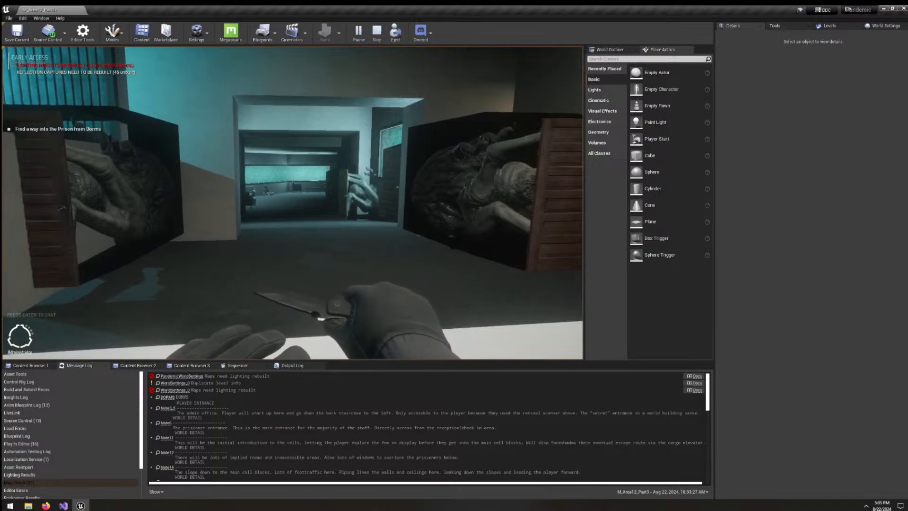
pyautogui.press('w')
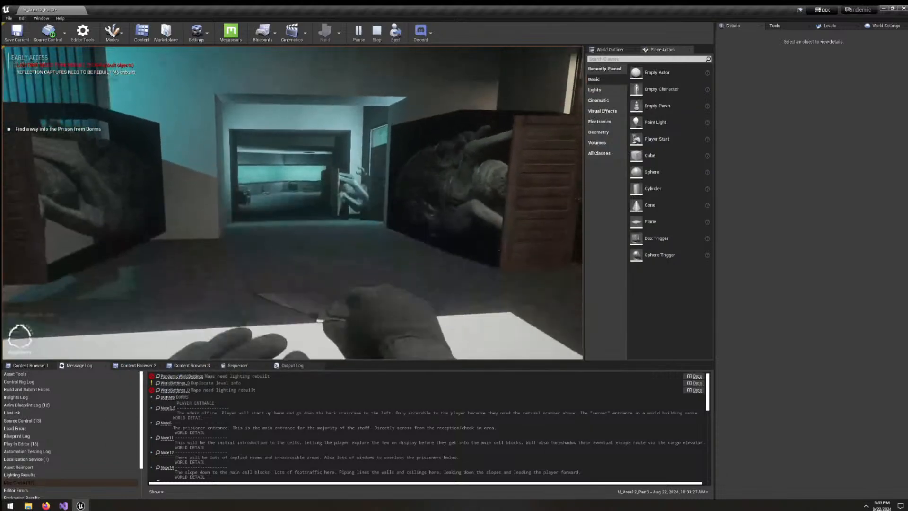
pyautogui.press('w')
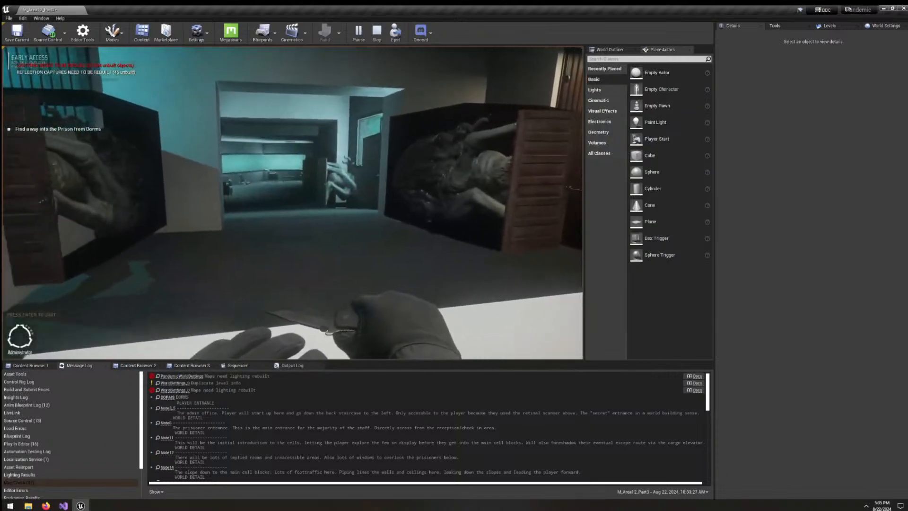
pyautogui.press('space')
pyautogui.press('space')
pyautogui.press('space')
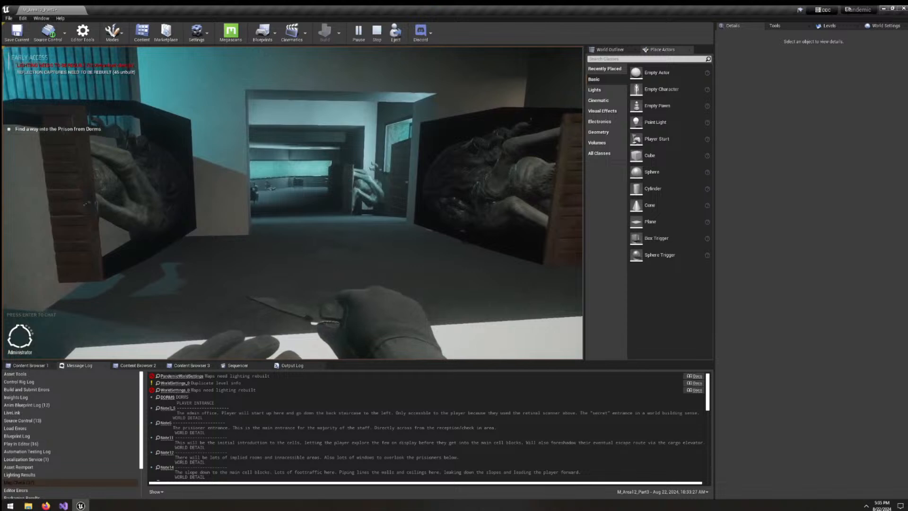
pyautogui.click(242, 187)
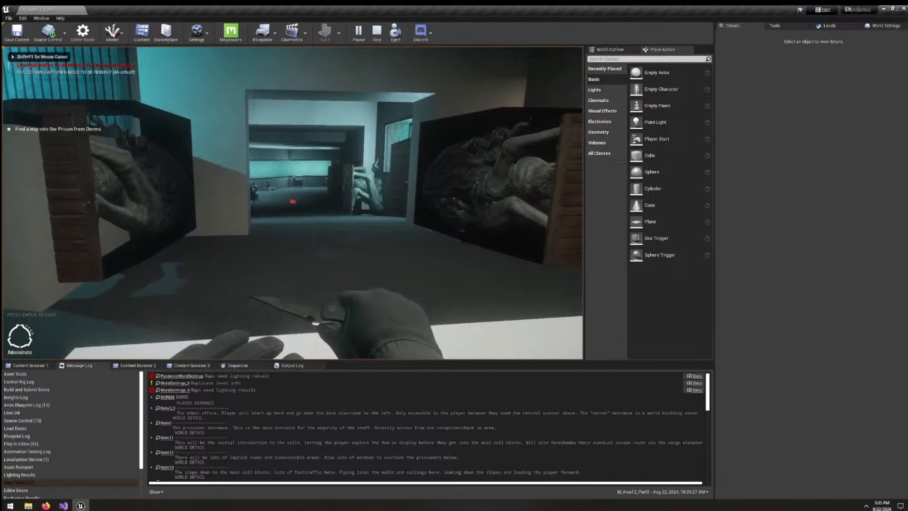
# Run from the entrance hall past the door squids to the lounge with the armchairs and turn back toward the hall.
pyautogui.press('w')
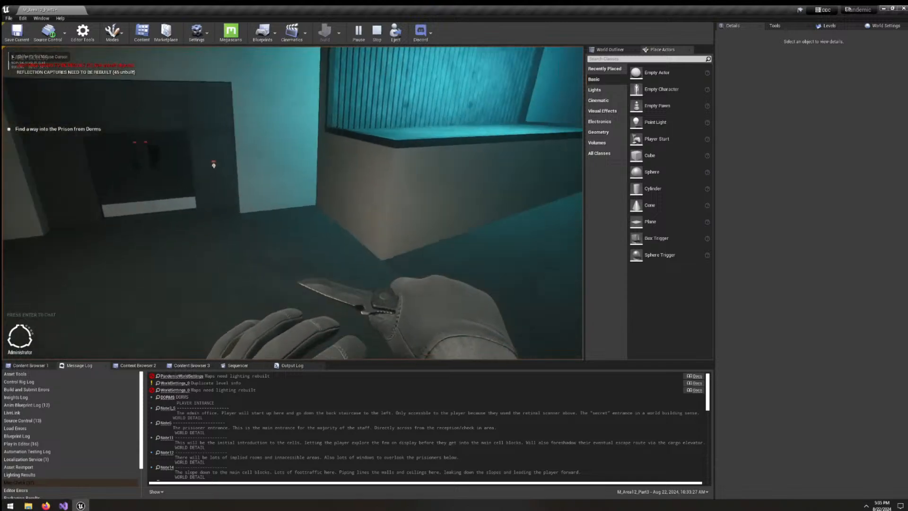
pyautogui.press('w')
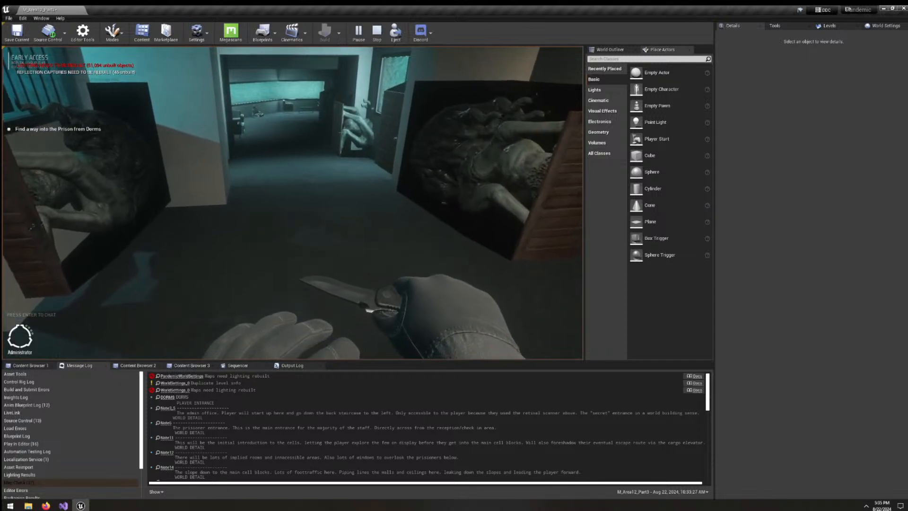
pyautogui.press('w')
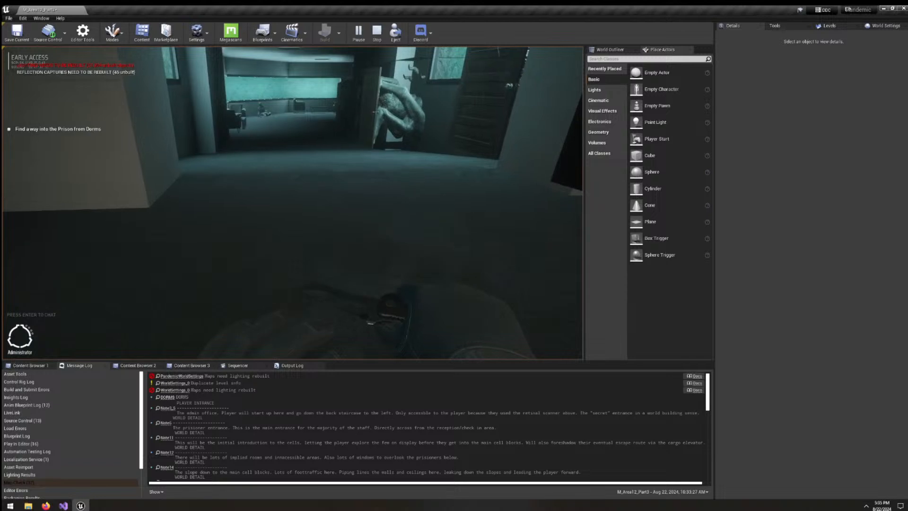
pyautogui.press('w')
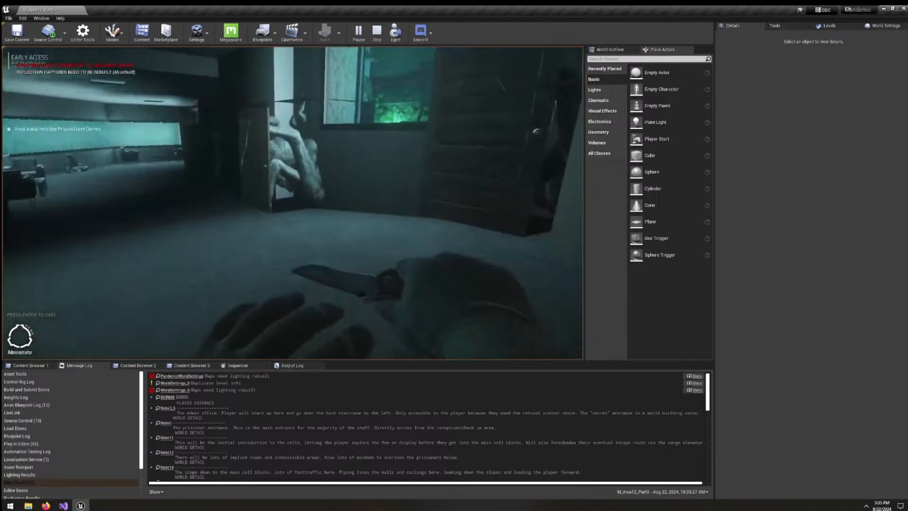
pyautogui.press('w')
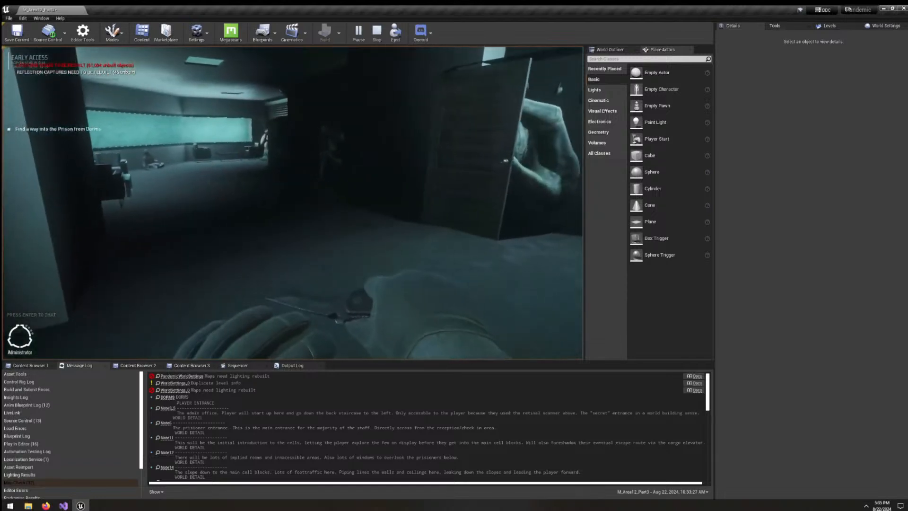
pyautogui.press('w')
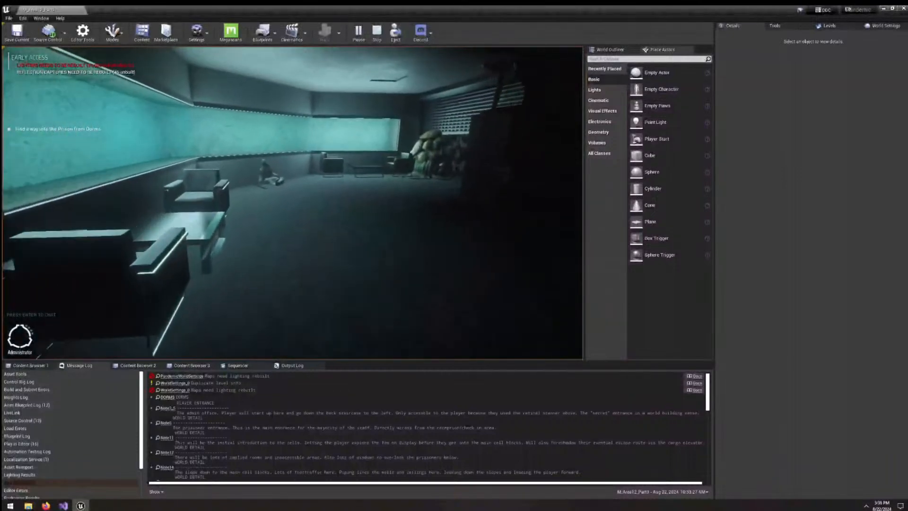
pyautogui.press('w')
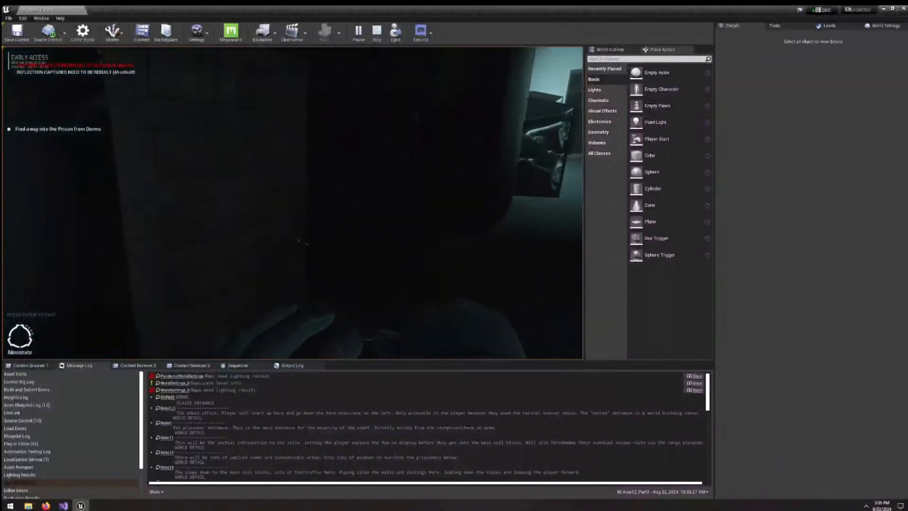
pyautogui.press('w')
pyautogui.press('w')
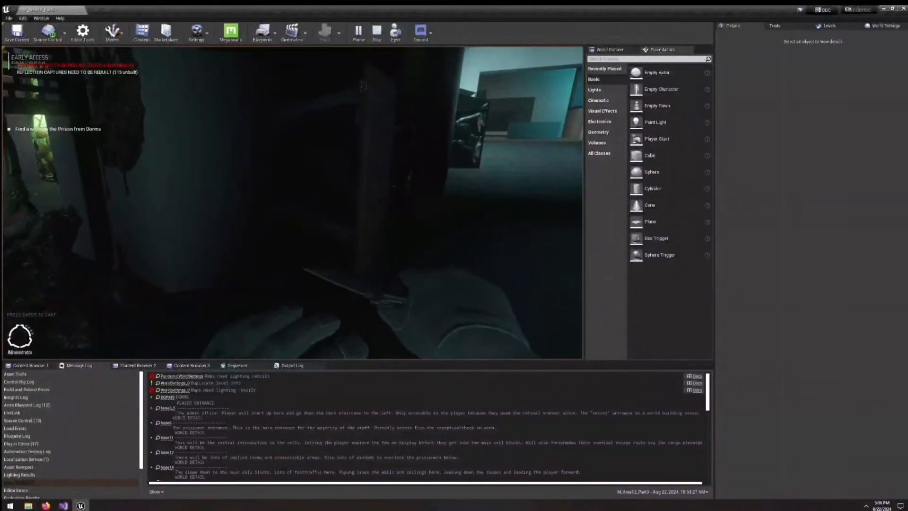
pyautogui.press('w')
pyautogui.press('d')
pyautogui.press('w')
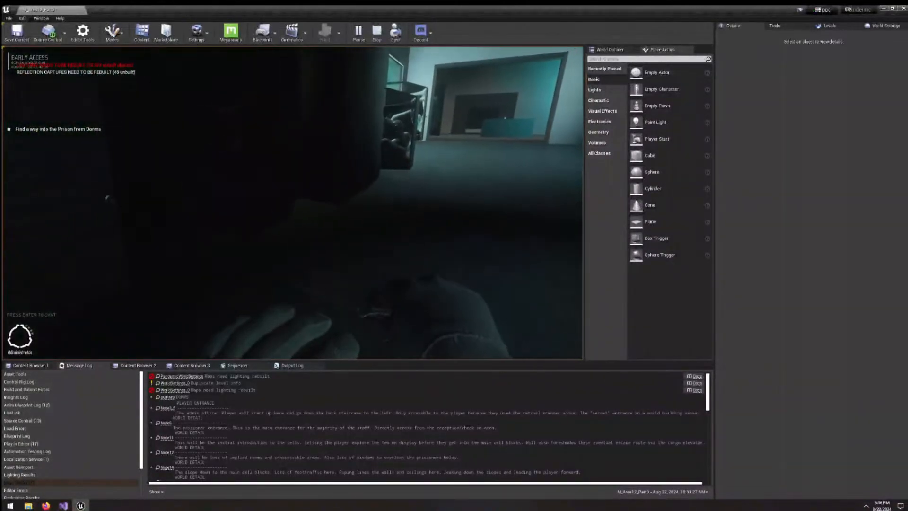
# Toggle god mode off with the chat command "/god" and approach the door squids in the corridor to test their attack.
pyautogui.press('Return')
pyautogui.write('/god')
pyautogui.press('Return')
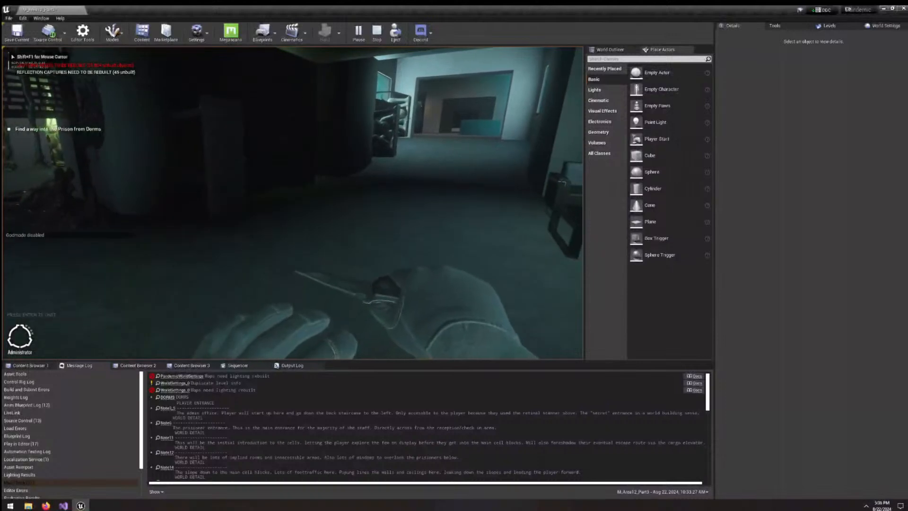
pyautogui.press('s')
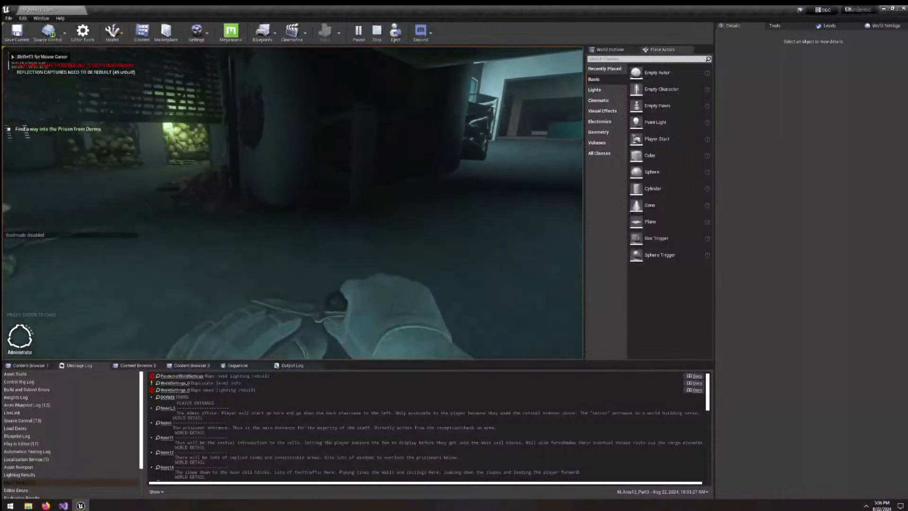
pyautogui.press('w')
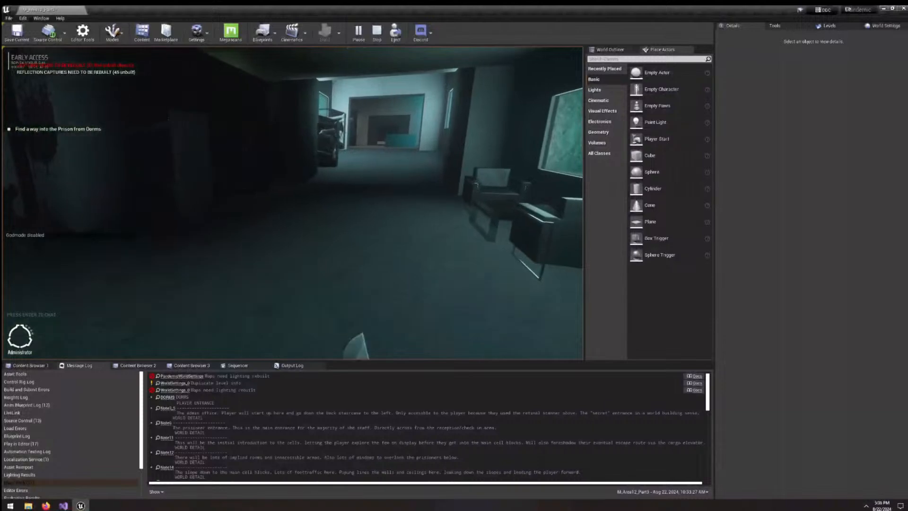
pyautogui.press('w')
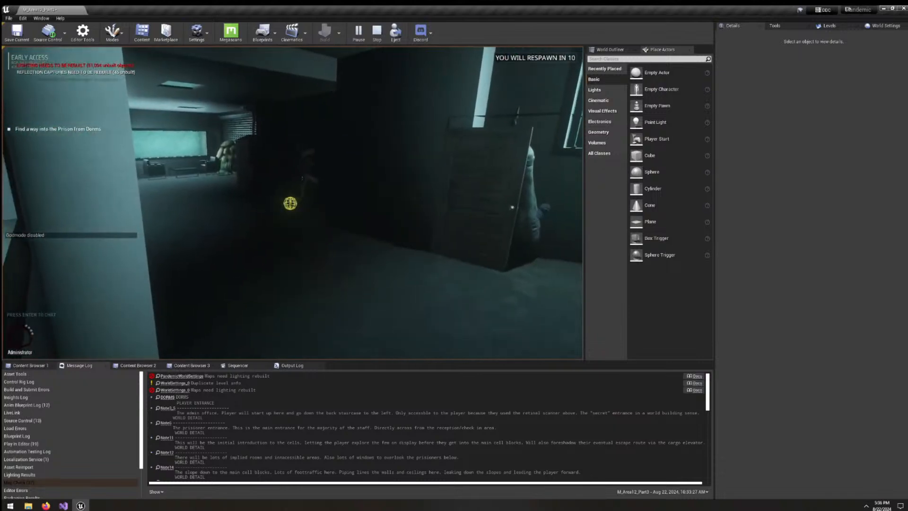
# Run back along the corridor into the entrance hall, up to the door squid beside the roller shutter.
pyautogui.press('w')
pyautogui.press('w')
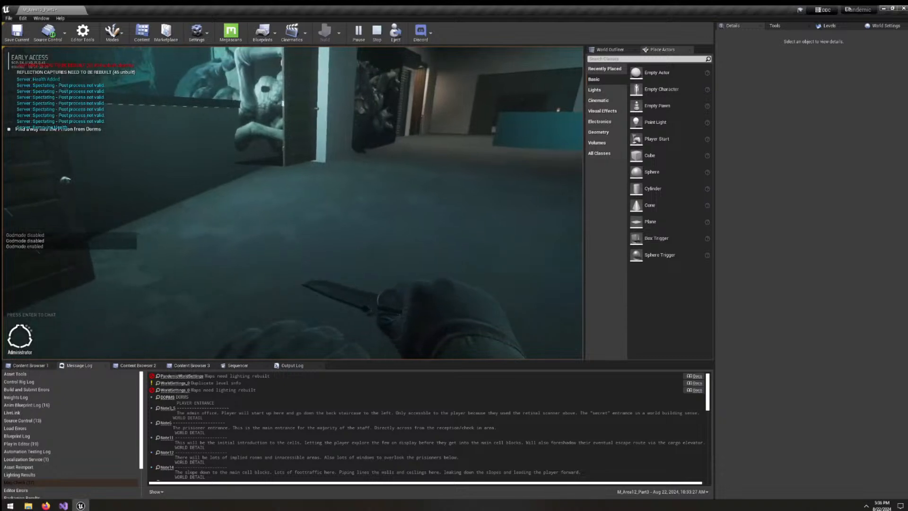
pyautogui.press('w')
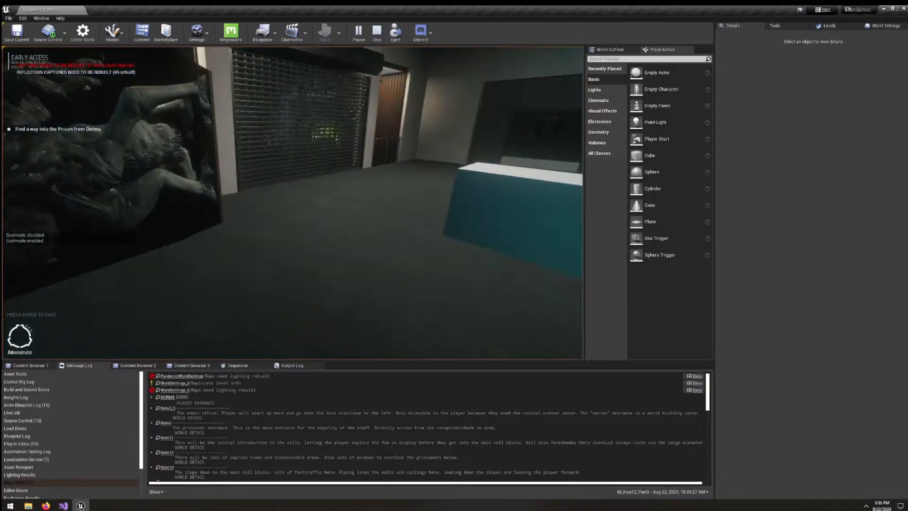
pyautogui.press('w')
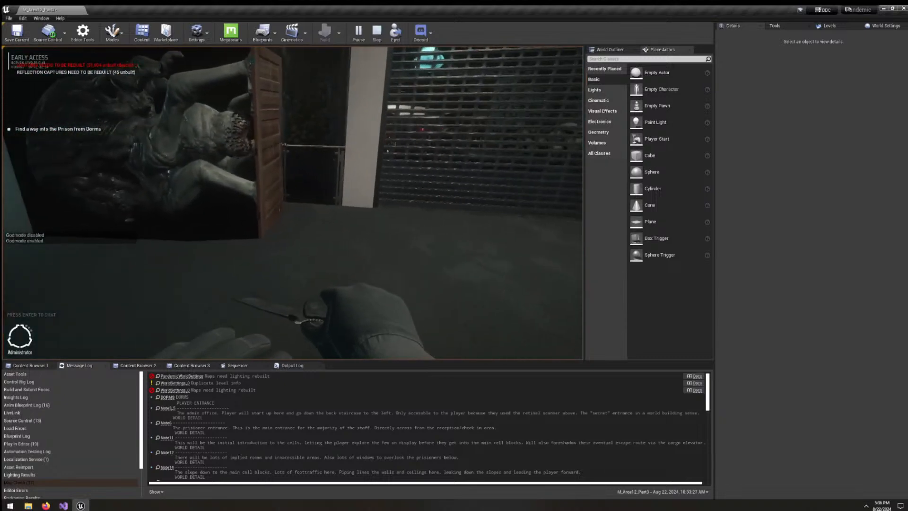
# Toggle god mode off with "/god", test the attack of the door squid beside the roller shutter, and end the playtest.
pyautogui.press('s')
pyautogui.press('Return')
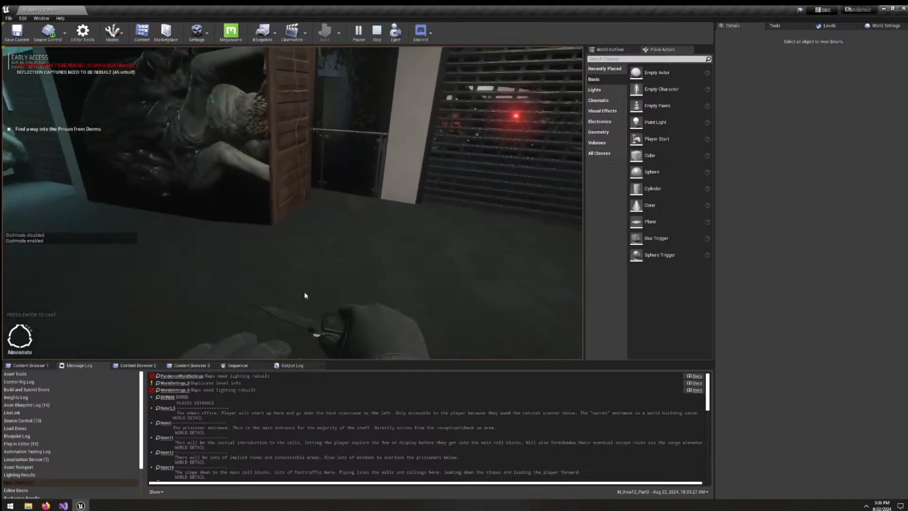
pyautogui.write('/god')
pyautogui.press('Return')
pyautogui.press('s')
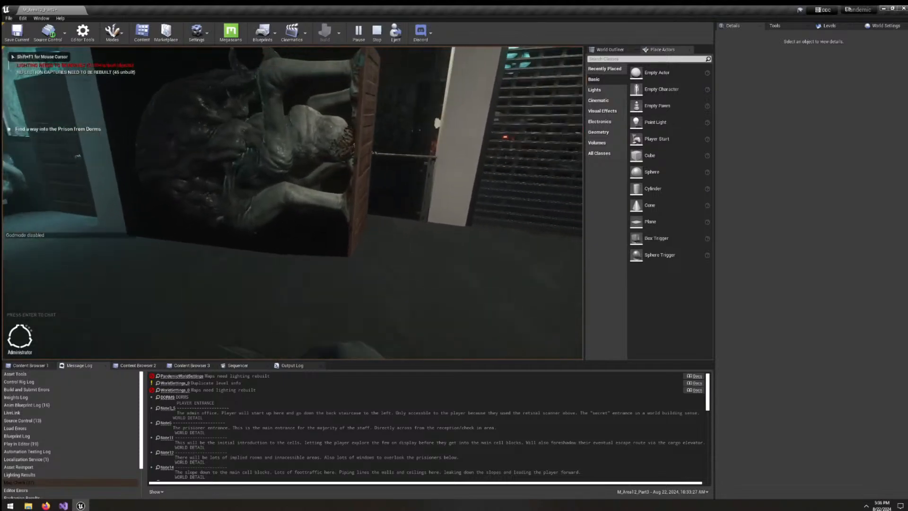
pyautogui.press('w')
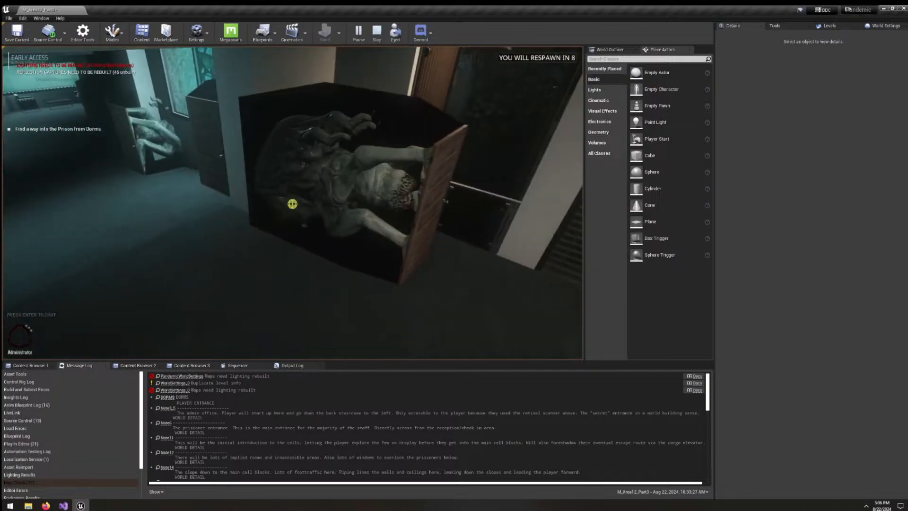
pyautogui.press('Escape')
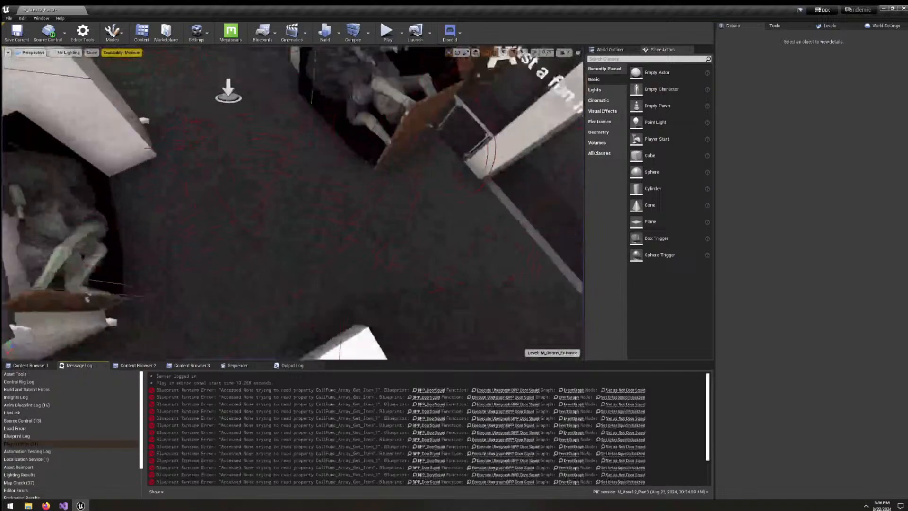
# Select the door squids along the window wall of the entrance hall and delete them.
pyautogui.moveTo(292, 202); pyautogui.dragTo(189, 203, button='right')
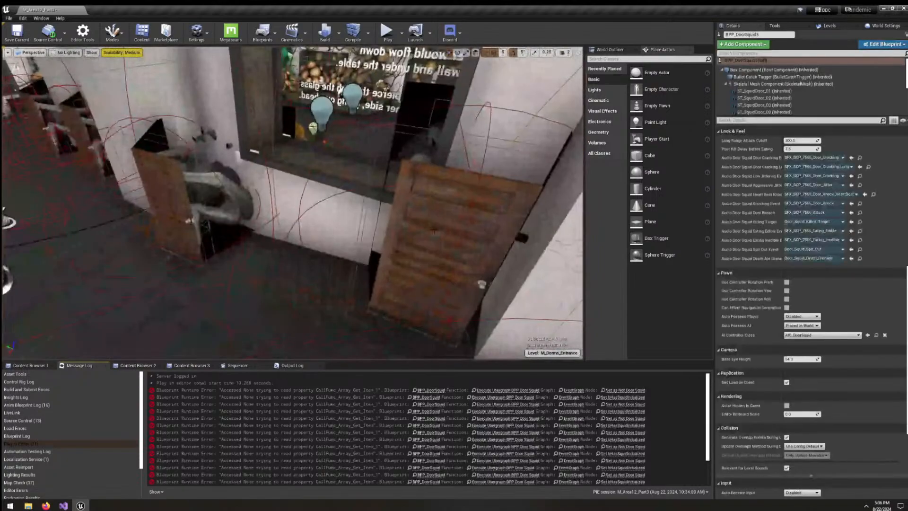
pyautogui.keyDown('ctrl'); pyautogui.click(404, 242); pyautogui.keyUp('ctrl')
pyautogui.moveTo(405, 241); pyautogui.dragTo(331, 241, button='right')
pyautogui.keyDown('ctrl'); pyautogui.click(232, 258); pyautogui.keyUp('ctrl')
pyautogui.moveTo(232, 258); pyautogui.dragTo(171, 220, button='right')
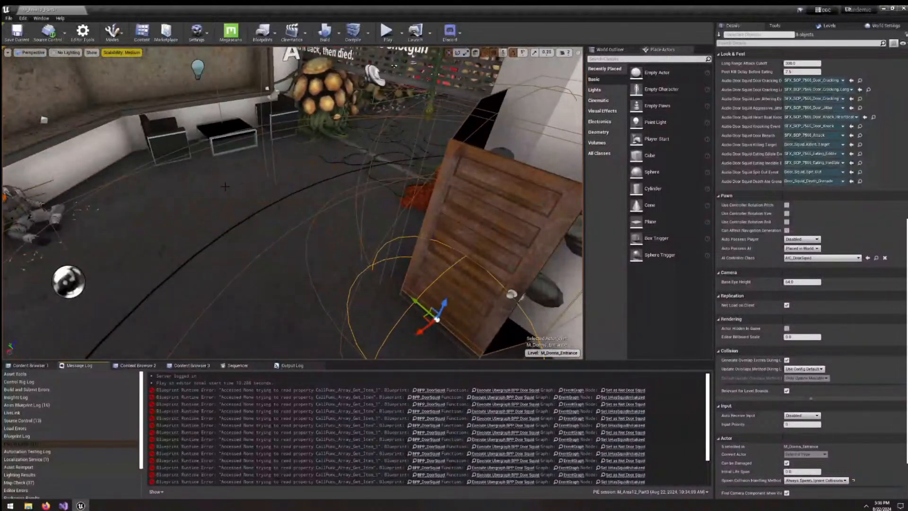
pyautogui.press('Delete')
# Delete the door squid beside the low counter facing the roller shutter.
pyautogui.moveTo(225, 186); pyautogui.dragTo(177, 111, button='right')
pyautogui.press('w')
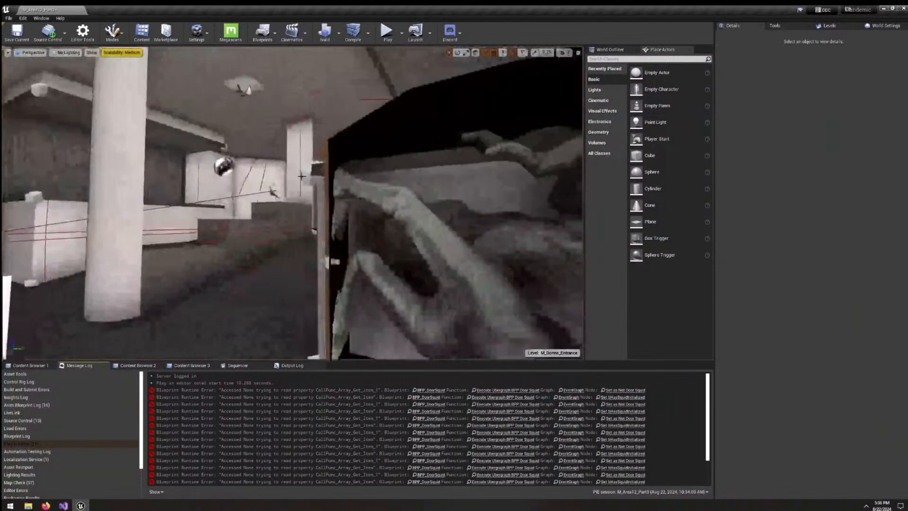
pyautogui.moveTo(302, 176); pyautogui.dragTo(359, 199, button='right')
pyautogui.press('a')
pyautogui.click(293, 170)
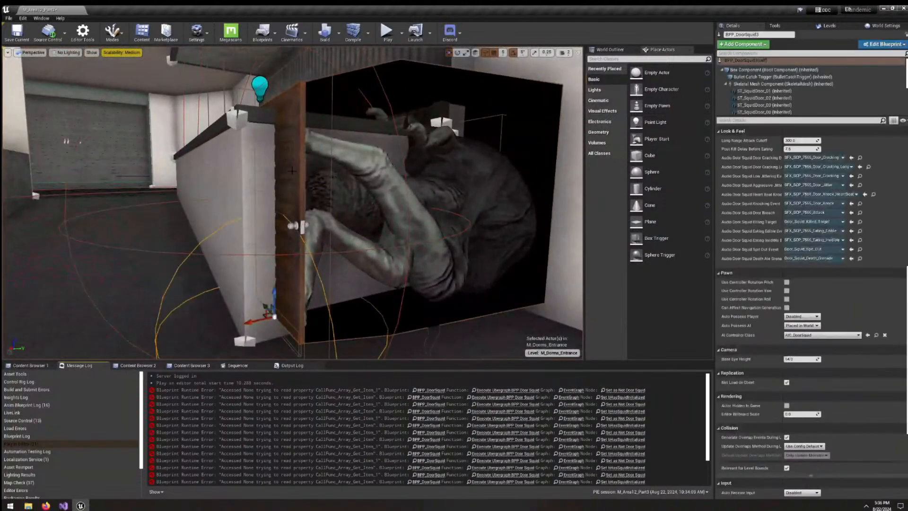
pyautogui.press('Delete')
# Move the door squid alternate spawn point away from the white wall onto the open platform and rotate it 90 degrees.
pyautogui.press('w')
pyautogui.moveTo(330, 218); pyautogui.dragTo(156, 236, button='right')
pyautogui.press('w')
pyautogui.moveTo(292, 203); pyautogui.dragTo(502, 345, button='right')
pyautogui.press('w')
pyautogui.press('w')
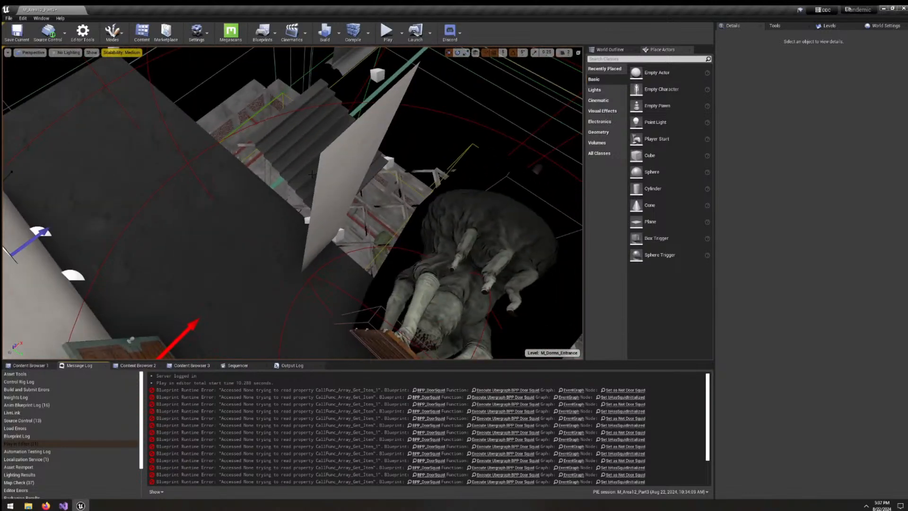
pyautogui.click(327, 169)
pyautogui.moveTo(328, 169); pyautogui.dragTo(189, 142, button='right')
pyautogui.click(367, 201)
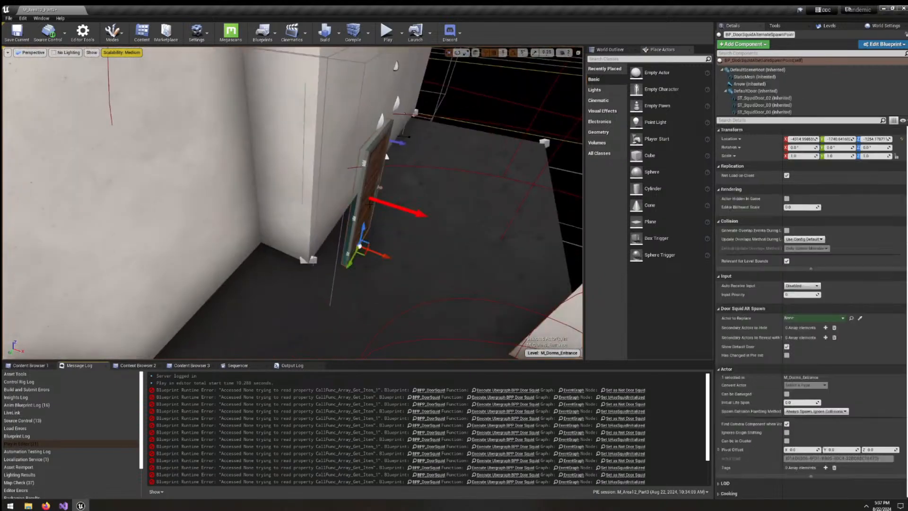
pyautogui.press('d')
pyautogui.moveTo(367, 201); pyautogui.dragTo(281, 205, button='right')
pyautogui.moveTo(373, 193); pyautogui.dragTo(382, 186)
pyautogui.moveTo(383, 186); pyautogui.dragTo(473, 187, button='right')
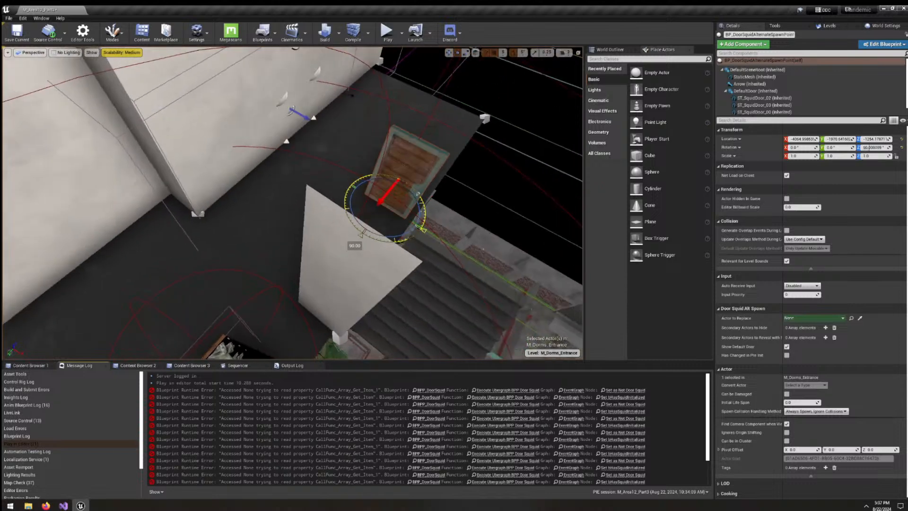
pyautogui.moveTo(385, 204); pyautogui.dragTo(445, 199, button='right')
pyautogui.press('w')
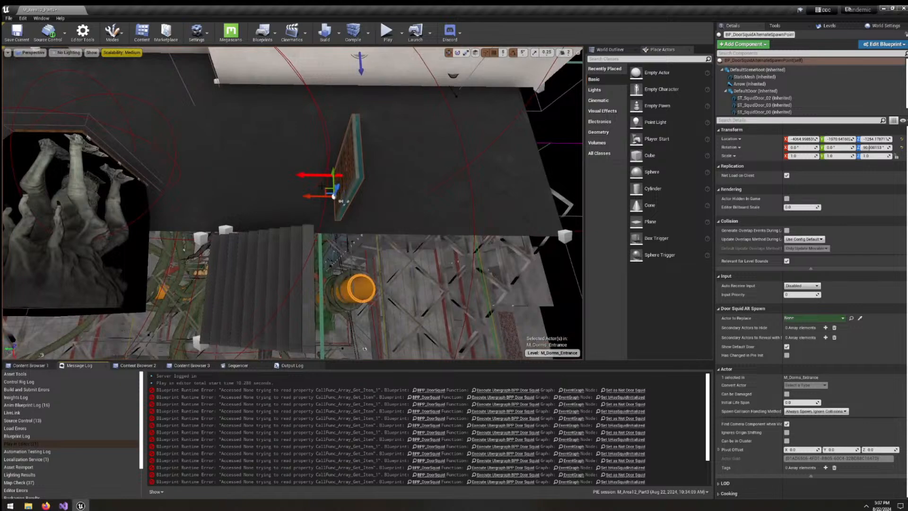
# Shift the alternate spawn point past the stairs to the far end of the platform.
pyautogui.moveTo(333, 194); pyautogui.dragTo(281, 180, button='right')
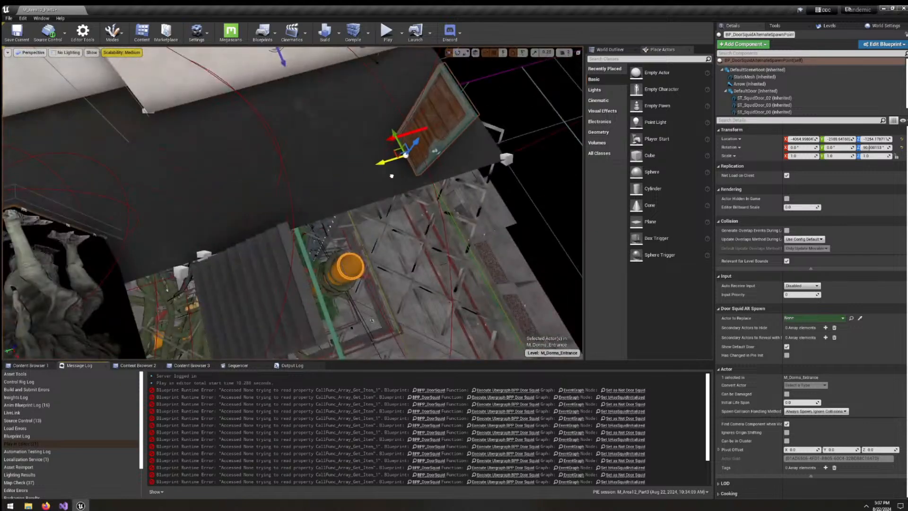
pyautogui.moveTo(392, 176); pyautogui.dragTo(431, 166)
pyautogui.moveTo(431, 166)
pyautogui.mouseDown(button='right')
pyautogui.moveTo(364, 160)
pyautogui.moveTo(416, 166)
pyautogui.mouseUp(button='right')
# Move the door squid along the platform edge to between the stairs and the alternate spawn door.
pyautogui.click(363, 160)
pyautogui.moveTo(395, 262)
pyautogui.mouseDown(button='right')
pyautogui.moveTo(352, 259)
pyautogui.moveTo(402, 258)
pyautogui.moveTo(395, 262)
pyautogui.mouseUp(button='right')
pyautogui.moveTo(395, 262); pyautogui.dragTo(192, 174)
pyautogui.moveTo(191, 174)
pyautogui.mouseDown(button='right')
pyautogui.moveTo(152, 159)
pyautogui.moveTo(165, 164)
pyautogui.moveTo(134, 166)
pyautogui.moveTo(181, 221)
pyautogui.moveTo(134, 162)
pyautogui.moveTo(154, 155)
pyautogui.moveTo(129, 156)
pyautogui.moveTo(160, 139)
pyautogui.moveTo(191, 179)
pyautogui.mouseUp(button='right')
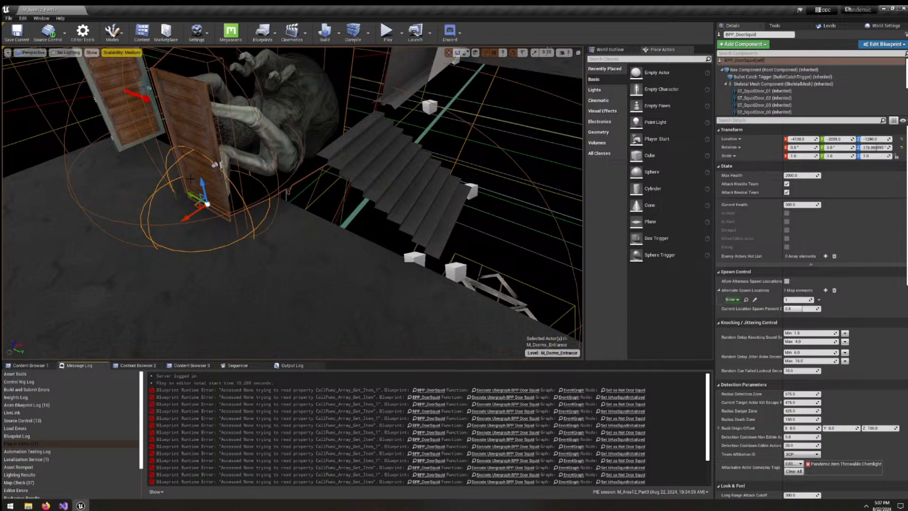
# Move the door squid to the platform edge beside the white wall panel, at location X -4000, Y -1818.
pyautogui.moveTo(190, 179); pyautogui.dragTo(553, 58, button='right')
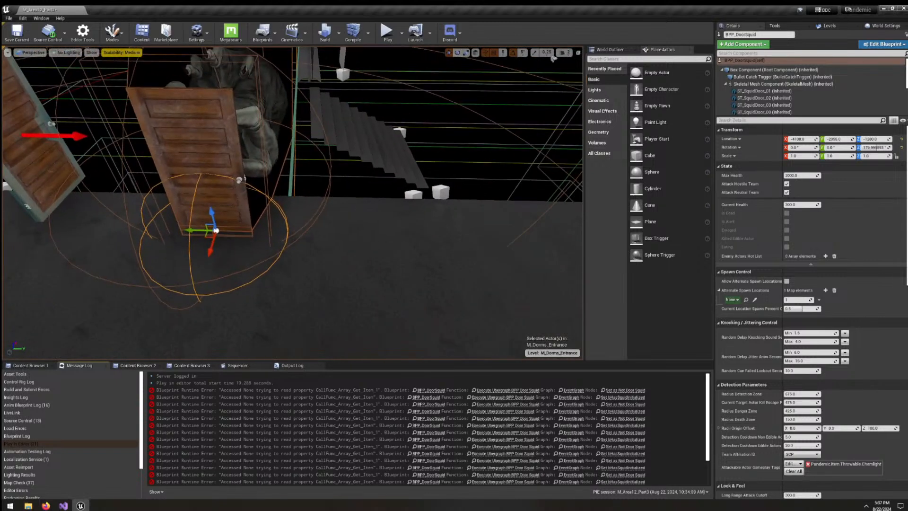
pyautogui.moveTo(292, 202); pyautogui.dragTo(343, 268, button='right')
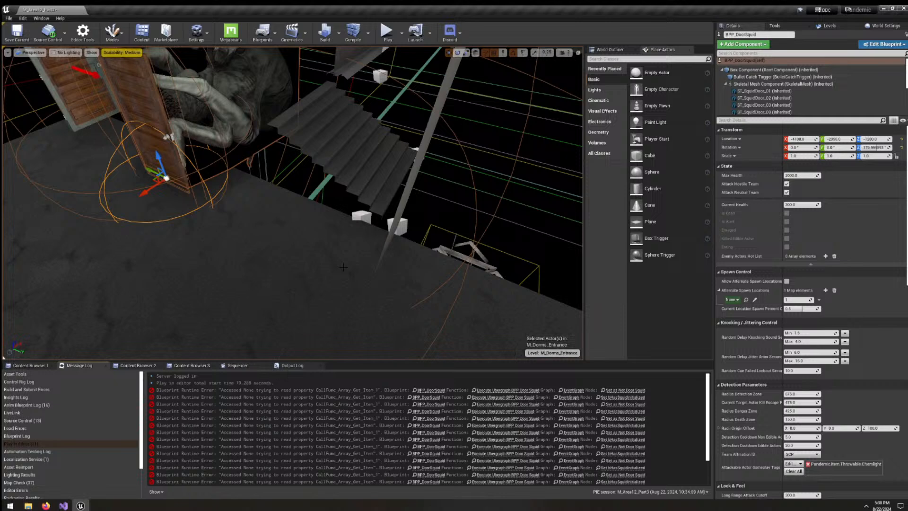
pyautogui.moveTo(323, 257); pyautogui.dragTo(253, 226, button='right')
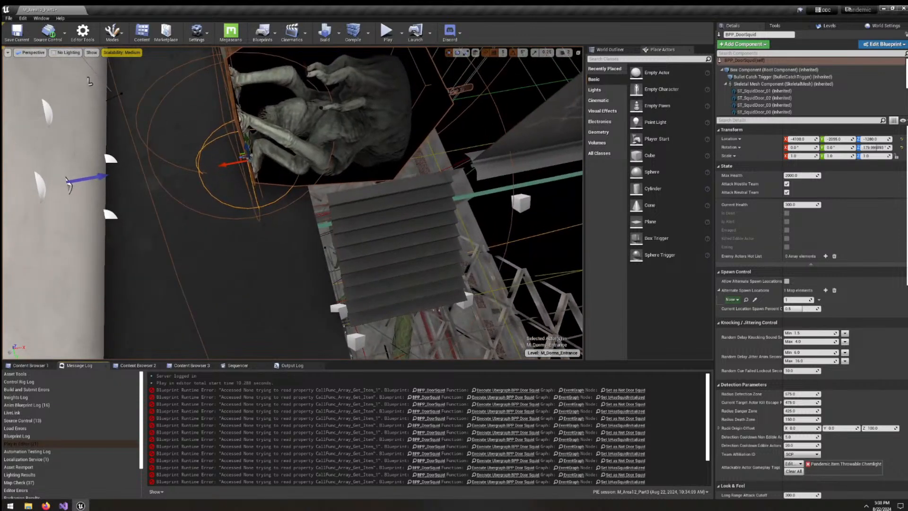
pyautogui.moveTo(253, 163); pyautogui.dragTo(232, 163, button='right')
pyautogui.moveTo(256, 179); pyautogui.dragTo(304, 186)
pyautogui.moveTo(305, 185); pyautogui.dragTo(404, 183, button='right')
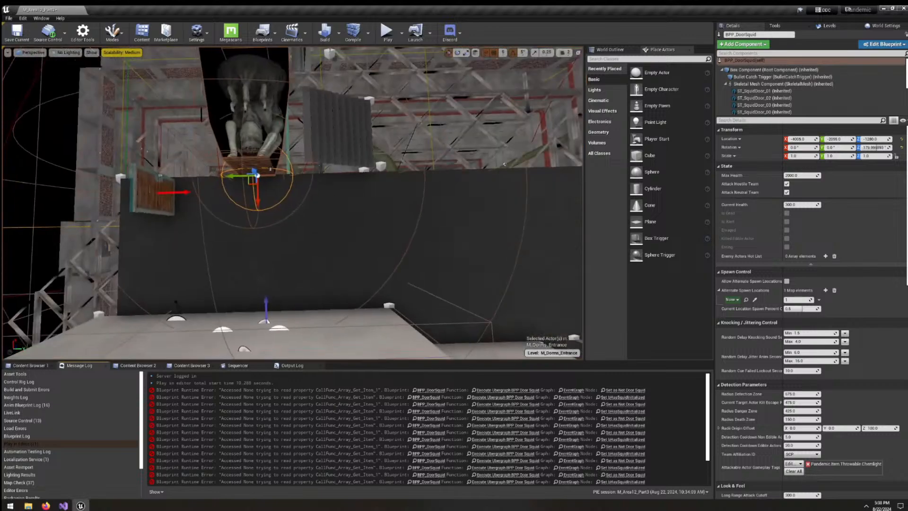
pyautogui.moveTo(305, 185); pyautogui.dragTo(360, 208, button='right')
pyautogui.moveTo(199, 101); pyautogui.dragTo(250, 197)
pyautogui.moveTo(250, 197); pyautogui.dragTo(153, 174, button='right')
pyautogui.press('s')
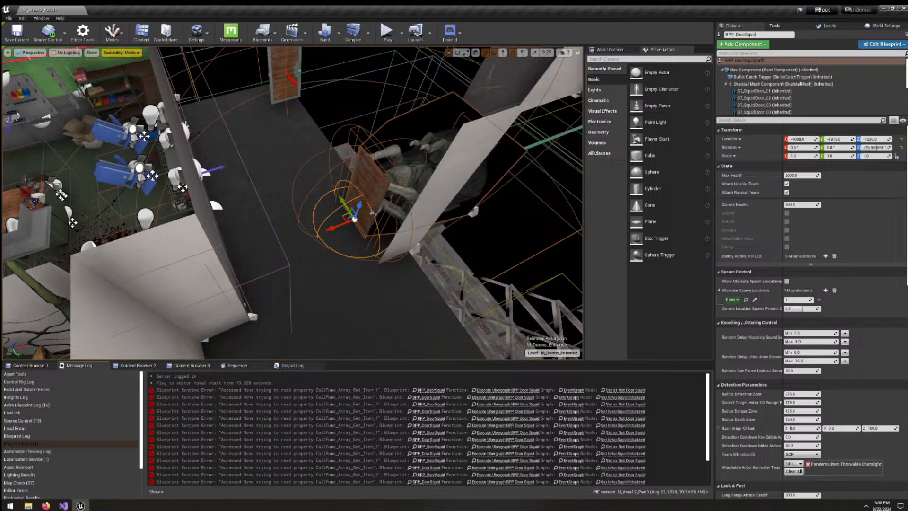
# Examine the door squid's placement beside the wall panel, the platform edge and the alternate spawn door from several angles.
pyautogui.moveTo(152, 174); pyautogui.dragTo(216, 175, button='right')
pyautogui.press('w')
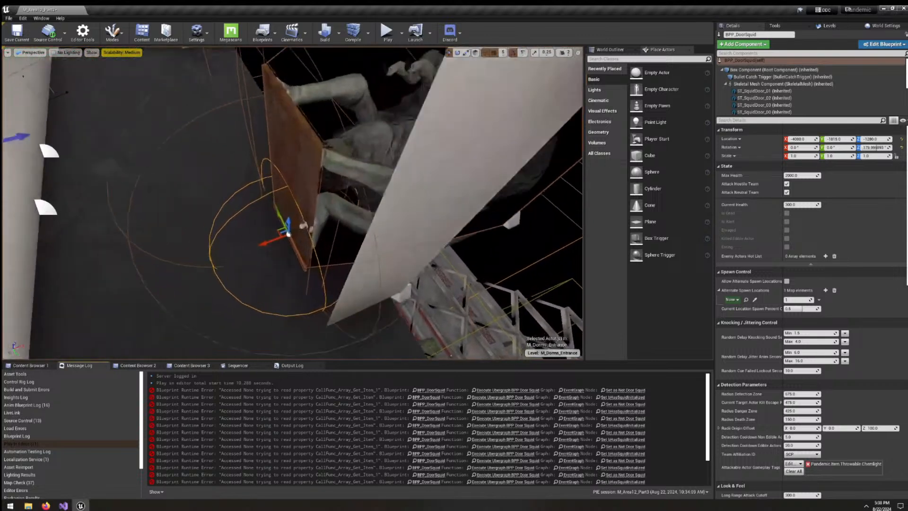
pyautogui.press('w')
pyautogui.press('s')
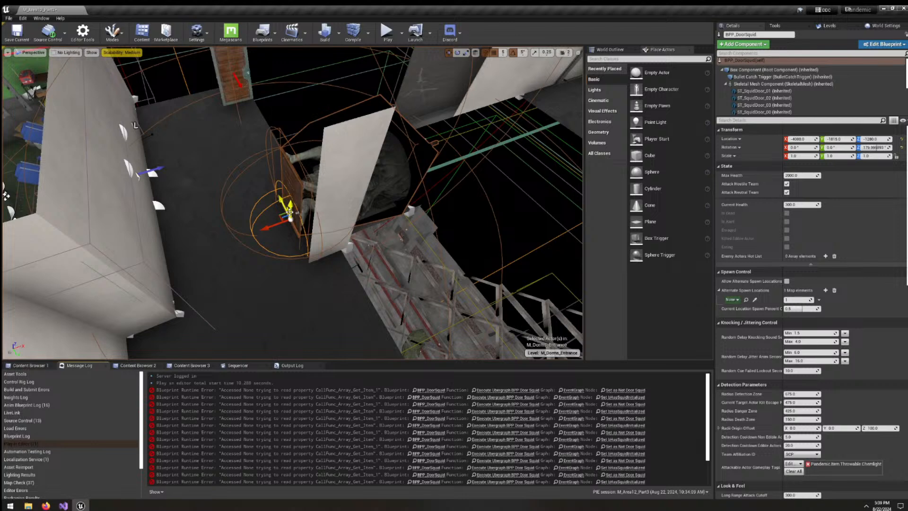
pyautogui.moveTo(289, 212); pyautogui.dragTo(315, 208, button='right')
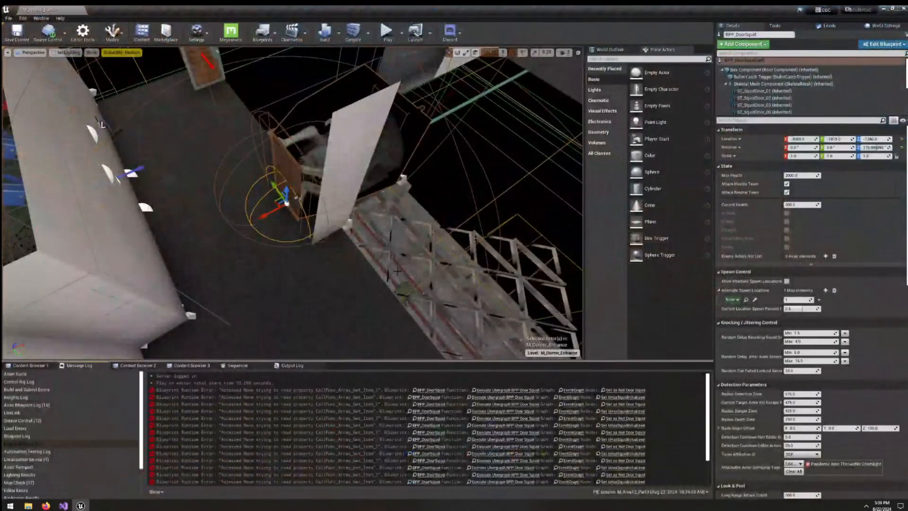
pyautogui.moveTo(293, 204); pyautogui.dragTo(281, 192, button='right')
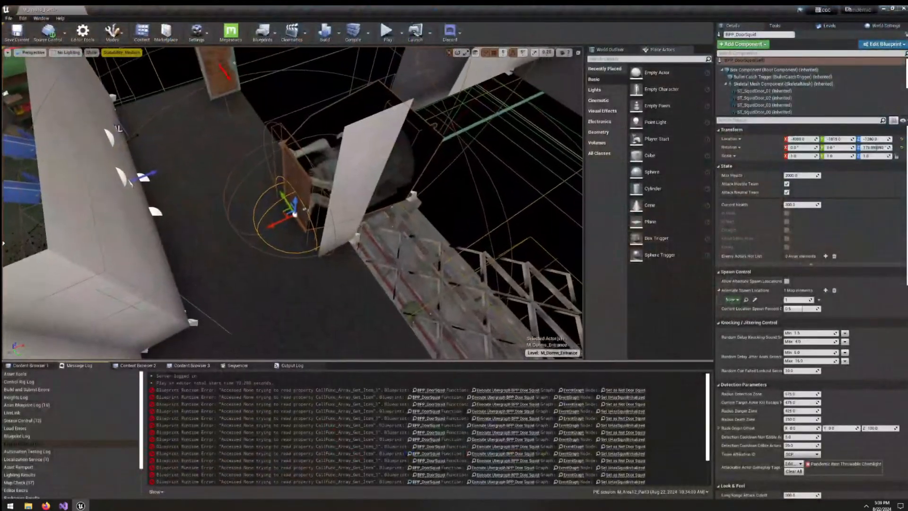
pyautogui.moveTo(404, 269); pyautogui.dragTo(404, 276, button='right')
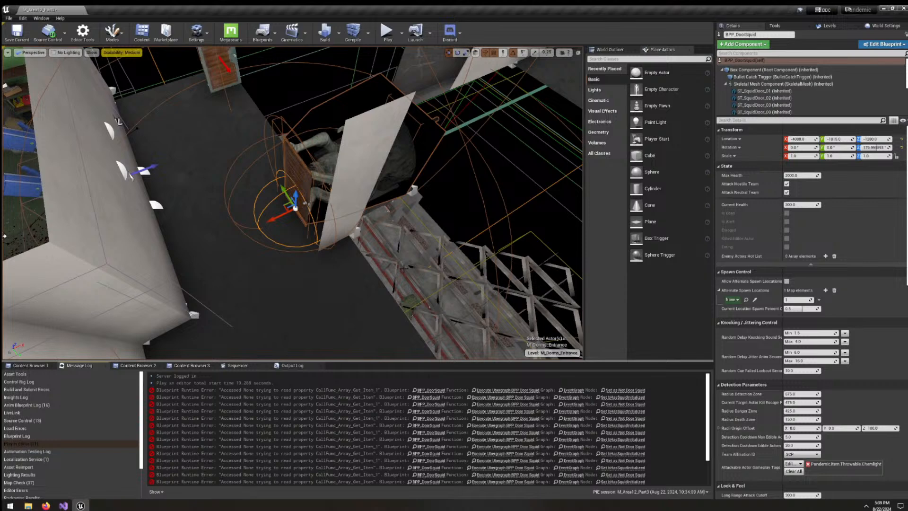
pyautogui.moveTo(404, 269); pyautogui.dragTo(466, 275, button='right')
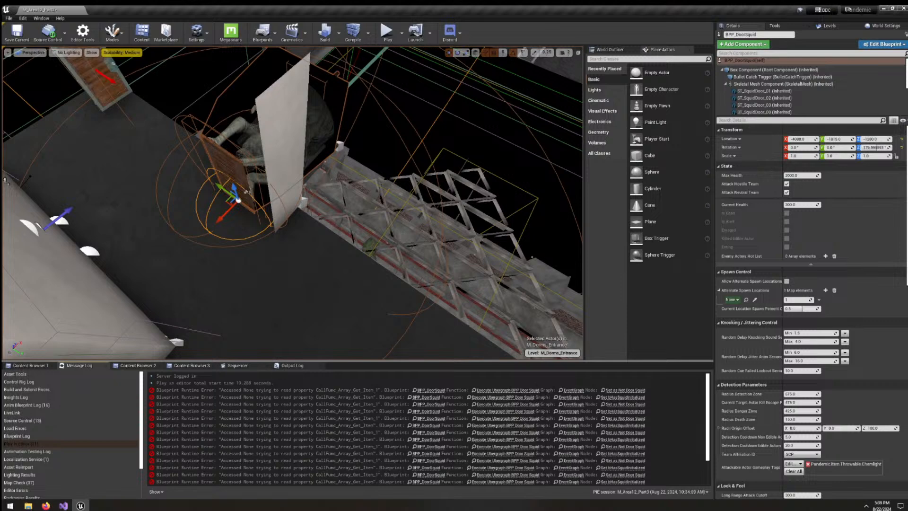
pyautogui.moveTo(466, 276); pyautogui.dragTo(535, 265, button='right')
pyautogui.moveTo(418, 299); pyautogui.dragTo(394, 299, button='right')
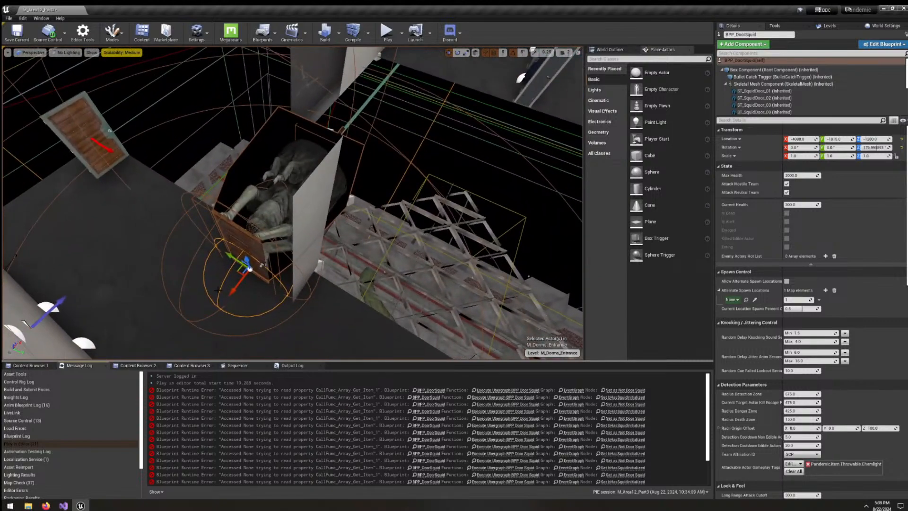
pyautogui.moveTo(277, 297)
pyautogui.mouseDown(button='right')
pyautogui.moveTo(246, 297)
pyautogui.moveTo(268, 297)
pyautogui.mouseUp(button='right')
pyautogui.moveTo(258, 241); pyautogui.dragTo(240, 241, button='right')
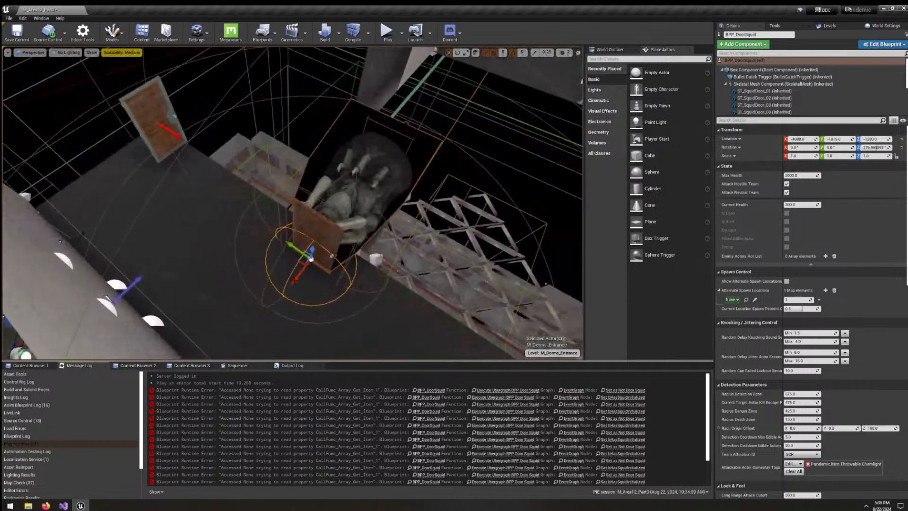
# Select the alternate spawn point and reposition it along the platform edge, away from the door squid.
pyautogui.click(177, 134)
pyautogui.press('e')
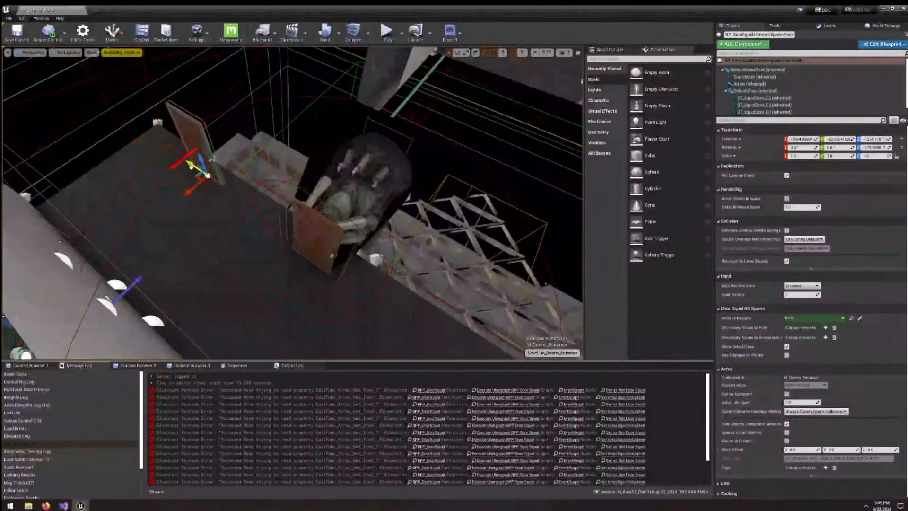
pyautogui.moveTo(191, 167); pyautogui.dragTo(257, 258)
pyautogui.moveTo(257, 223); pyautogui.dragTo(199, 178)
pyautogui.moveTo(198, 178); pyautogui.dragTo(373, 212, button='right')
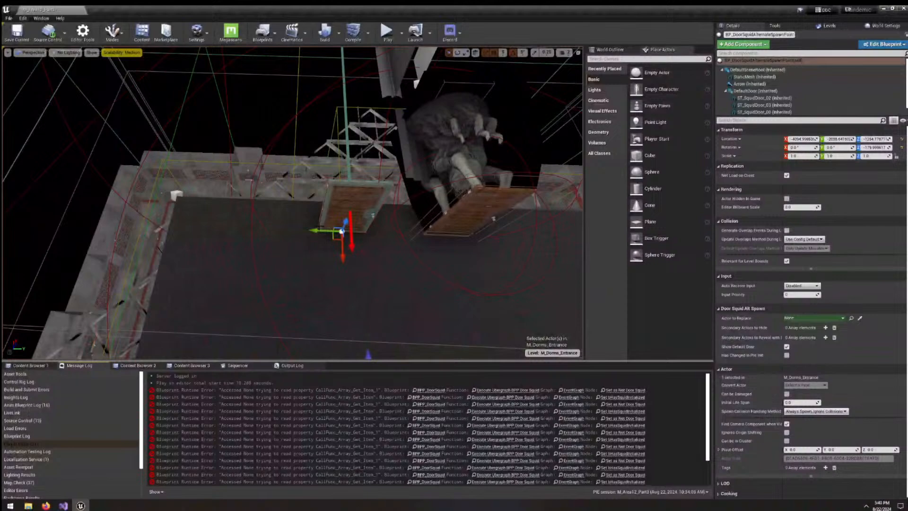
pyautogui.moveTo(321, 230); pyautogui.dragTo(228, 229)
pyautogui.moveTo(229, 228); pyautogui.dragTo(171, 227, button='right')
# Select the modular floor of the platform and adjust its extent with its size handle.
pyautogui.moveTo(175, 350); pyautogui.dragTo(189, 201, button='right')
pyautogui.click(179, 209)
pyautogui.moveTo(271, 100); pyautogui.dragTo(326, 118)
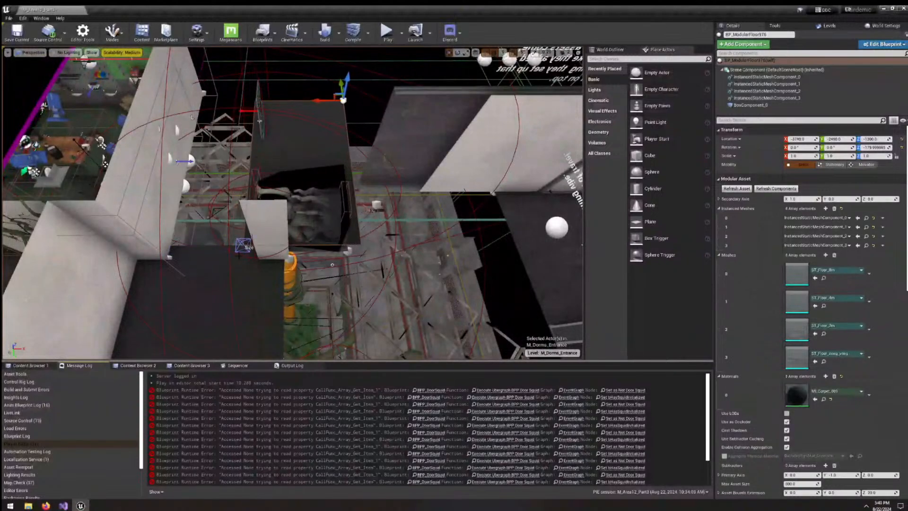
pyautogui.click(242, 246)
pyautogui.moveTo(225, 247); pyautogui.dragTo(134, 247)
# Shift the modular floor outward along X, away from the corridor wall and farther under the door squid.
pyautogui.moveTo(151, 247); pyautogui.dragTo(95, 166, button='right')
pyautogui.press('w')
pyautogui.press('w')
pyautogui.press('s')
pyautogui.press('a')
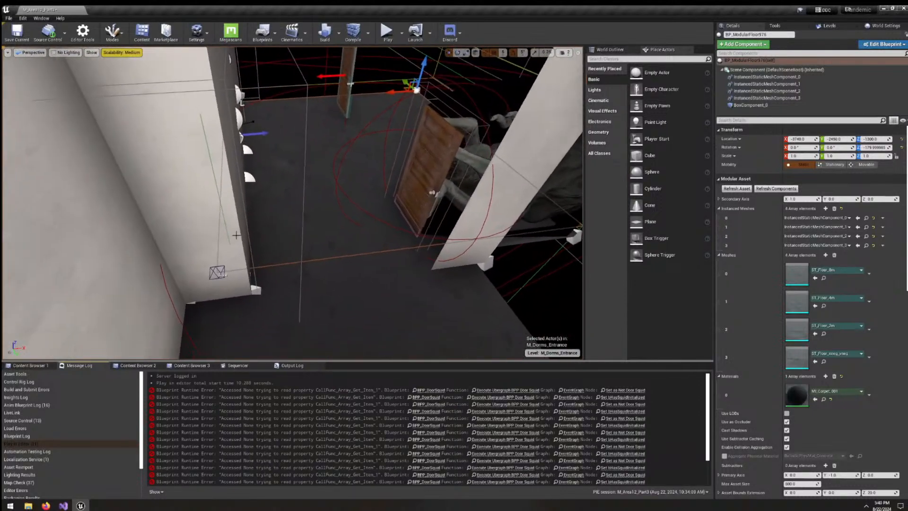
pyautogui.moveTo(230, 245); pyautogui.dragTo(247, 227, button='right')
pyautogui.press('d')
pyautogui.press('a')
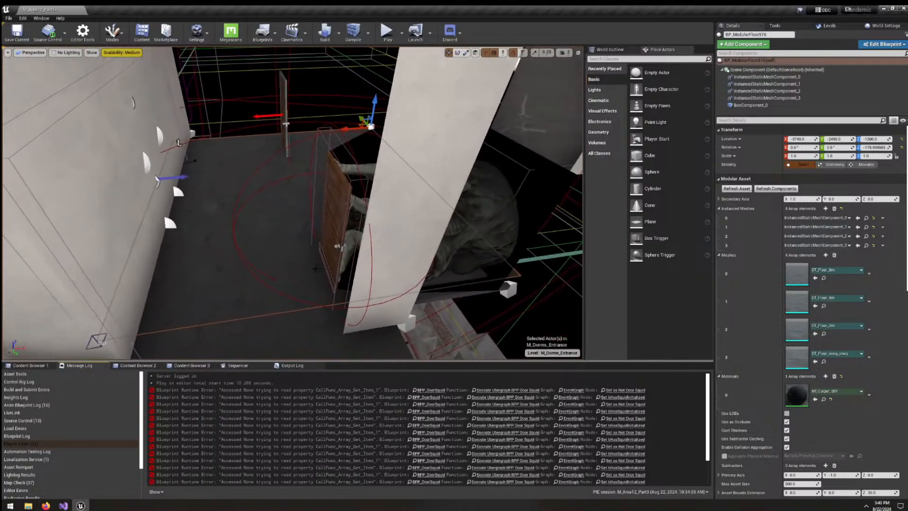
pyautogui.moveTo(316, 268); pyautogui.dragTo(294, 268, button='right')
pyautogui.press('a')
pyautogui.press('d')
pyautogui.moveTo(361, 115); pyautogui.dragTo(377, 116)
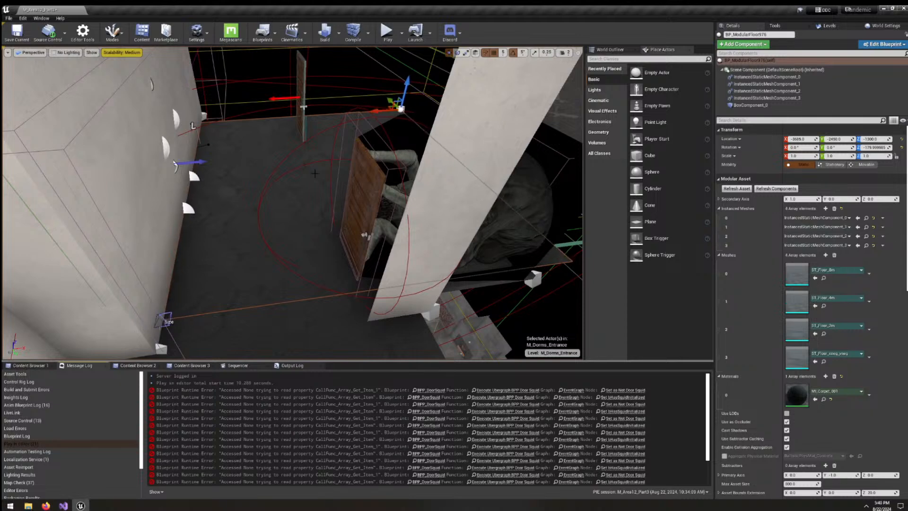
# Select the door squid behind the wall panel and move it past the stairs toward the alternate spawn door.
pyautogui.moveTo(377, 116)
pyautogui.mouseDown(button='right')
pyautogui.moveTo(336, 114)
pyautogui.moveTo(400, 113)
pyautogui.moveTo(378, 113)
pyautogui.moveTo(381, 124)
pyautogui.mouseUp(button='right')
pyautogui.press('s')
pyautogui.press('d')
pyautogui.press('a')
pyautogui.press('d')
pyautogui.press('w')
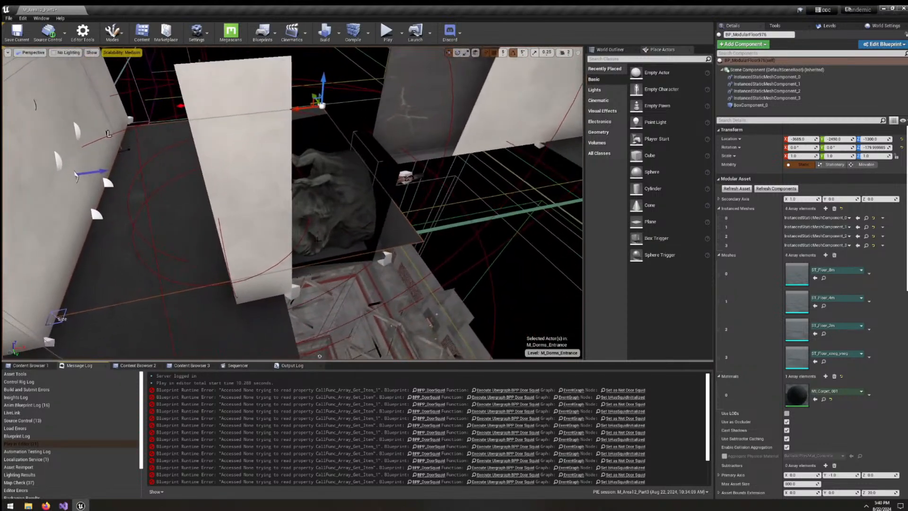
pyautogui.click(326, 189)
pyautogui.press('a')
pyautogui.moveTo(326, 189); pyautogui.dragTo(300, 213, button='right')
pyautogui.press('a')
pyautogui.press('s')
pyautogui.moveTo(310, 213); pyautogui.dragTo(277, 178)
pyautogui.moveTo(293, 203); pyautogui.dragTo(308, 160, button='right')
# Snap the alternate spawn point to the floor and move it along the platform beyond the door squid.
pyautogui.click(258, 168)
pyautogui.press('End')
pyautogui.moveTo(288, 274); pyautogui.dragTo(283, 270)
pyautogui.moveTo(283, 270); pyautogui.dragTo(265, 283, button='right')
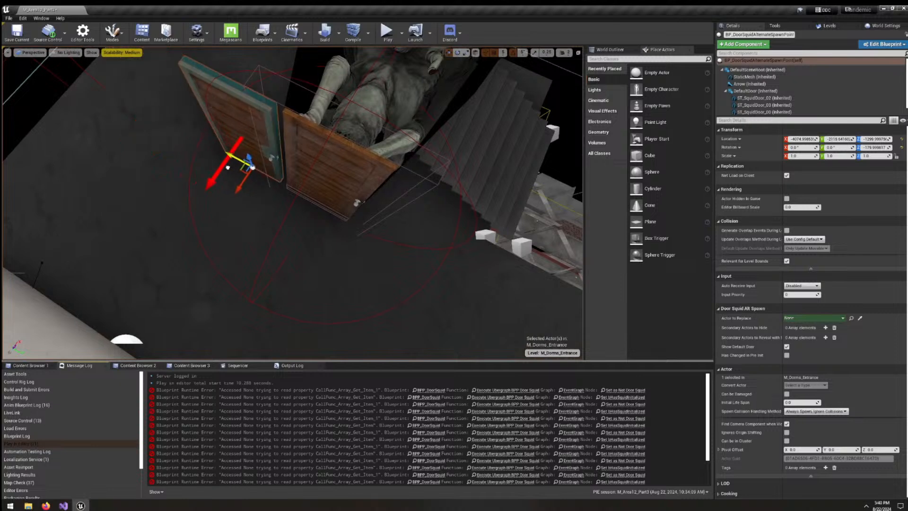
pyautogui.moveTo(233, 172); pyautogui.dragTo(326, 193, button='right')
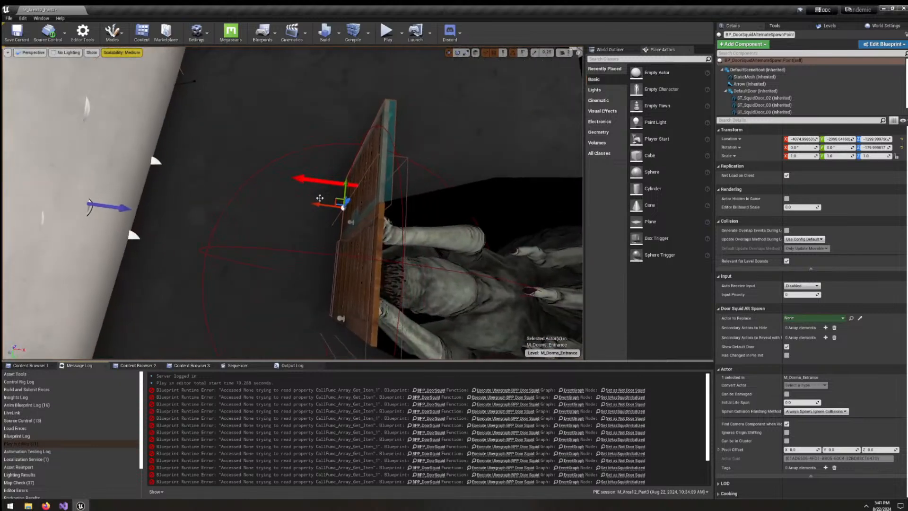
pyautogui.moveTo(340, 136); pyautogui.dragTo(334, 104, button='right')
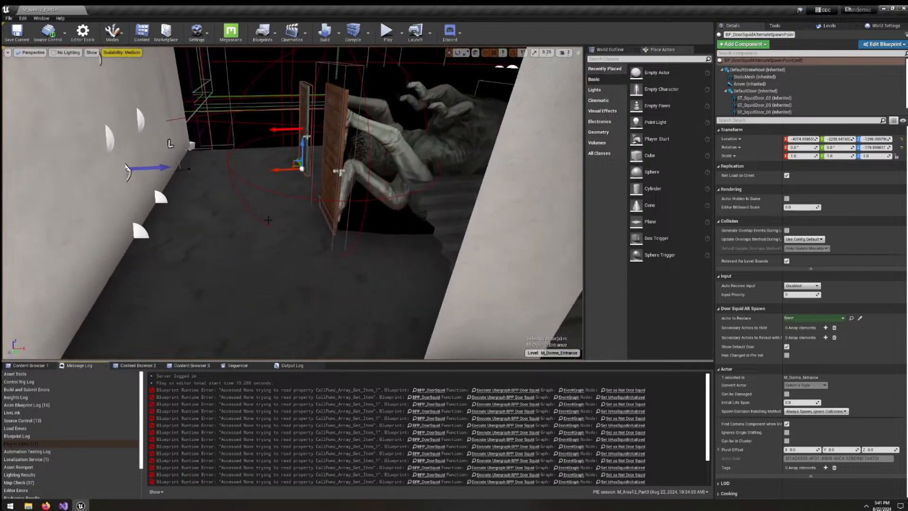
# Select the door squid together with the alternate spawn point and rotate both a quarter turn about the vertical axis.
pyautogui.moveTo(269, 220); pyautogui.dragTo(206, 212, button='right')
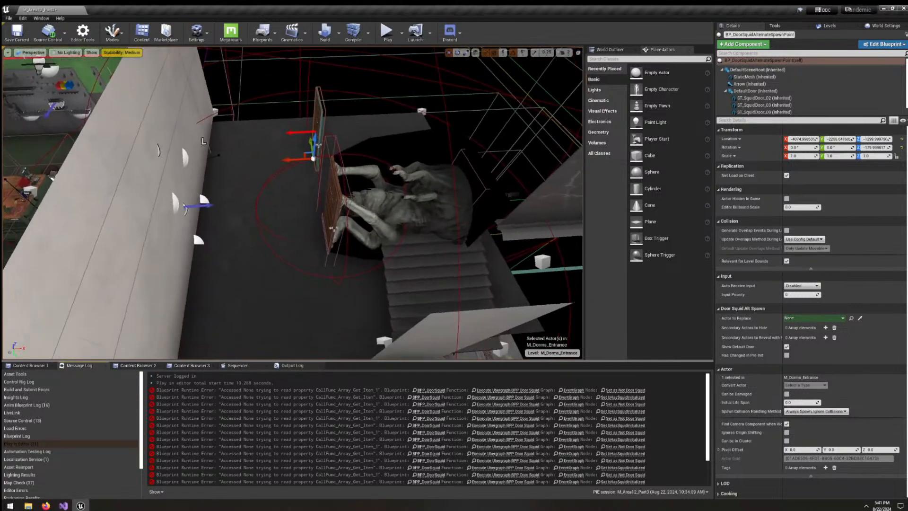
pyautogui.keyDown('ctrl'); pyautogui.click(369, 189); pyautogui.keyUp('ctrl')
pyautogui.moveTo(299, 248); pyautogui.dragTo(360, 307, button='right')
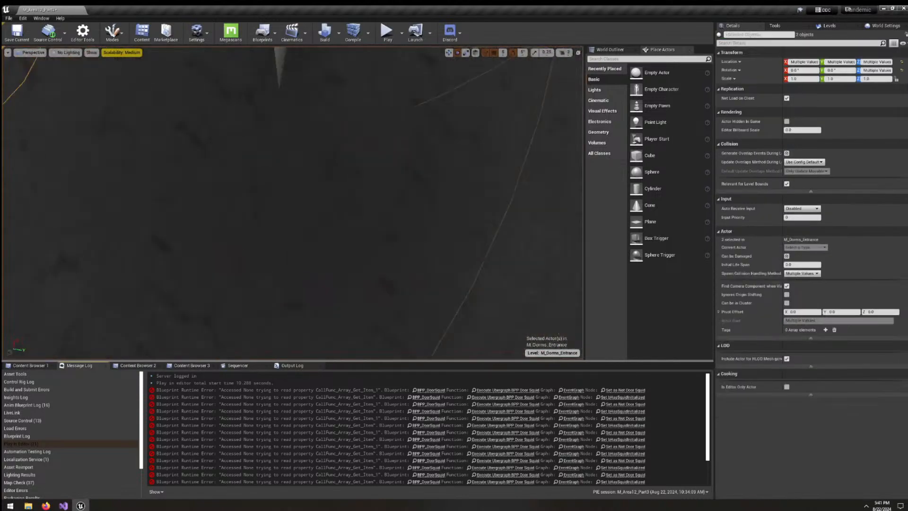
pyautogui.press('f')
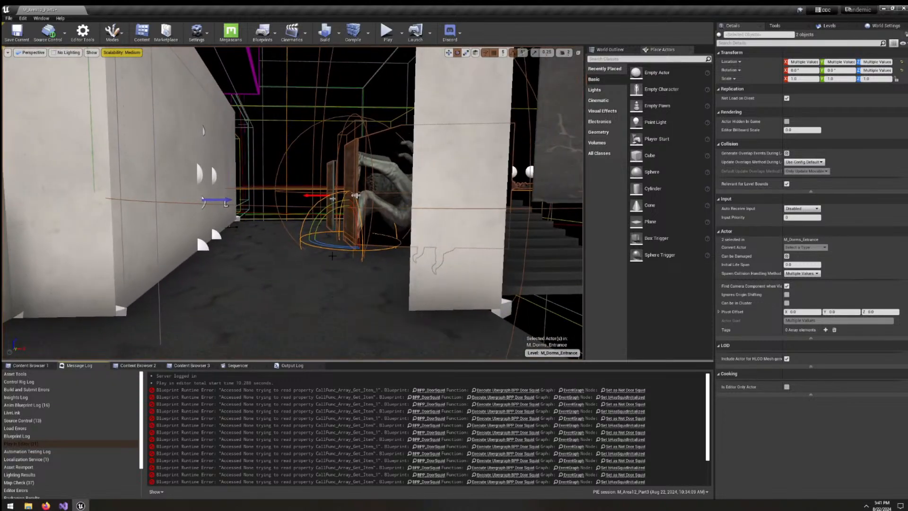
pyautogui.moveTo(332, 255); pyautogui.dragTo(378, 279, button='right')
pyautogui.press('w')
pyautogui.press('s')
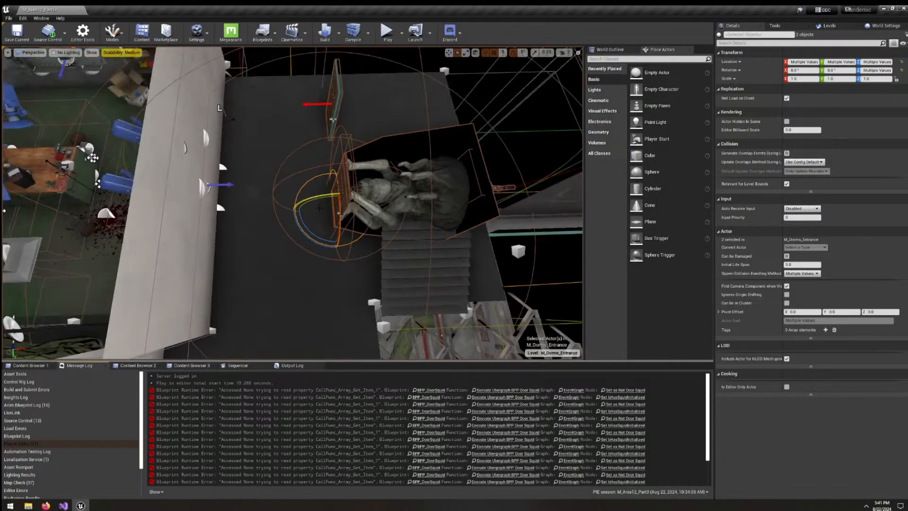
pyautogui.moveTo(302, 227); pyautogui.dragTo(389, 139)
# Move only the alternate spawn point sideways toward the corridor wall, to an X location of about -4239.
pyautogui.press('w')
pyautogui.moveTo(389, 140); pyautogui.dragTo(331, 108, button='right')
pyautogui.click(331, 108)
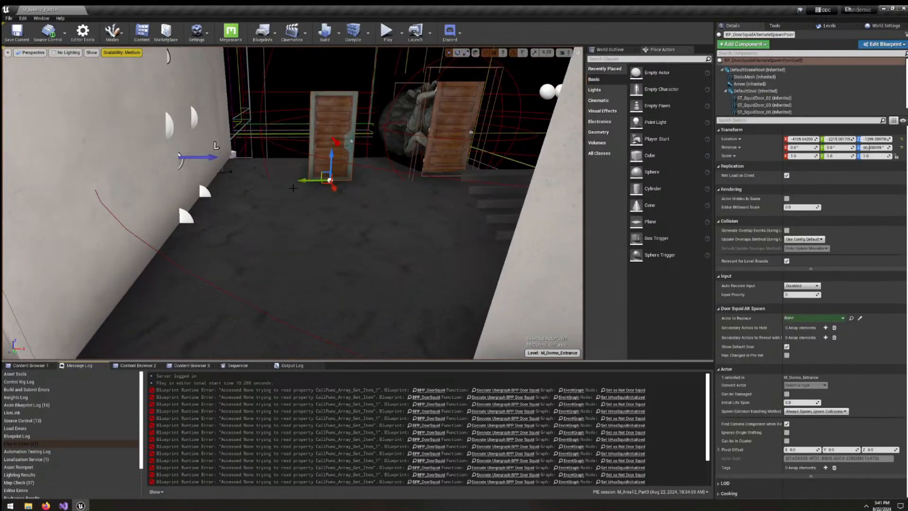
pyautogui.moveTo(306, 181); pyautogui.dragTo(251, 181)
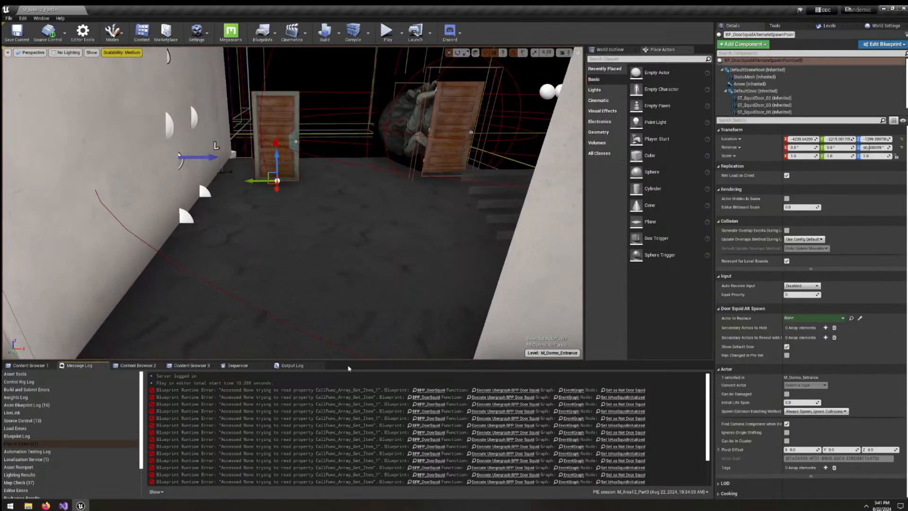
# Move the modular wall panel beside the stairs outward along X, clear of the view onto the platform.
pyautogui.moveTo(345, 188); pyautogui.dragTo(272, 195, button='right')
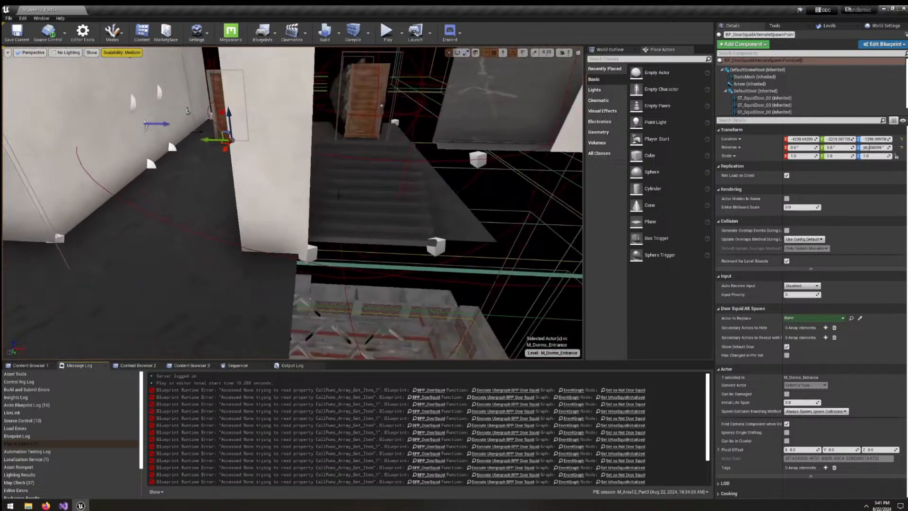
pyautogui.click(272, 195)
pyautogui.moveTo(286, 254); pyautogui.dragTo(481, 278)
pyautogui.moveTo(482, 278); pyautogui.dragTo(463, 240, button='right')
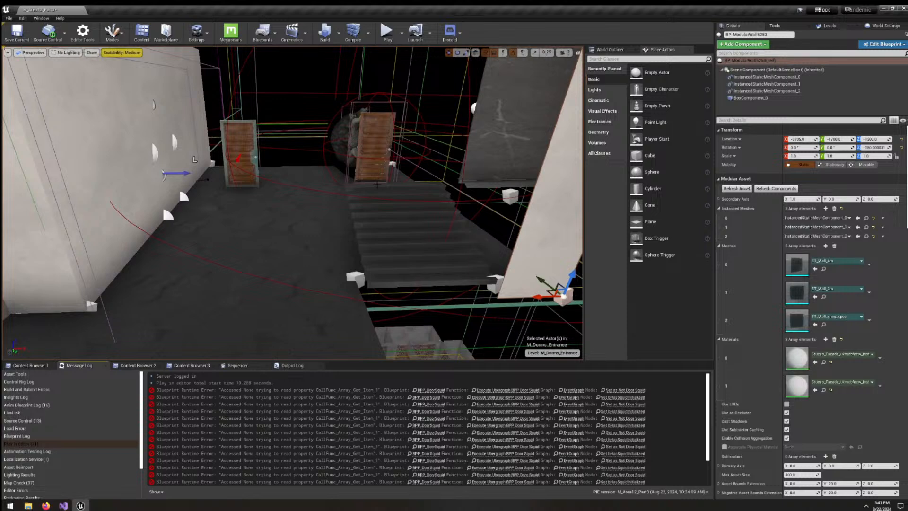
# Move the modular stairs away from the platform edge along Y, out over the open shaft beyond the wall panel.
pyautogui.moveTo(382, 225); pyautogui.dragTo(424, 267, button='right')
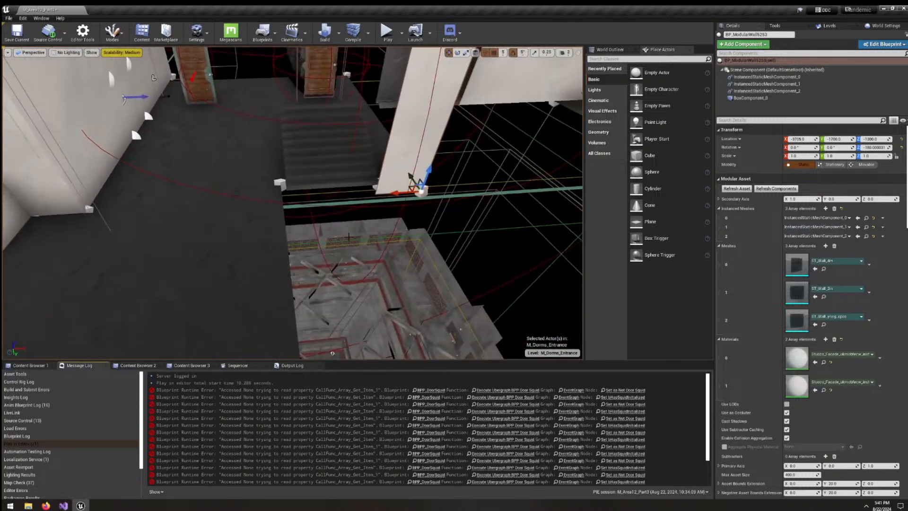
pyautogui.moveTo(348, 237); pyautogui.dragTo(339, 214, button='right')
pyautogui.click(338, 156)
pyautogui.moveTo(338, 157); pyautogui.dragTo(376, 197, button='right')
pyautogui.moveTo(334, 145); pyautogui.dragTo(449, 326)
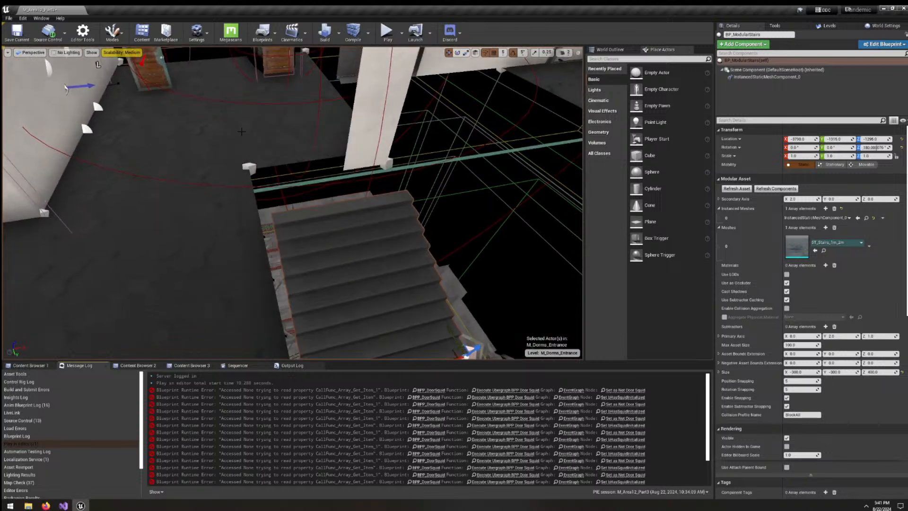
pyautogui.moveTo(242, 131); pyautogui.dragTo(419, 258, button='right')
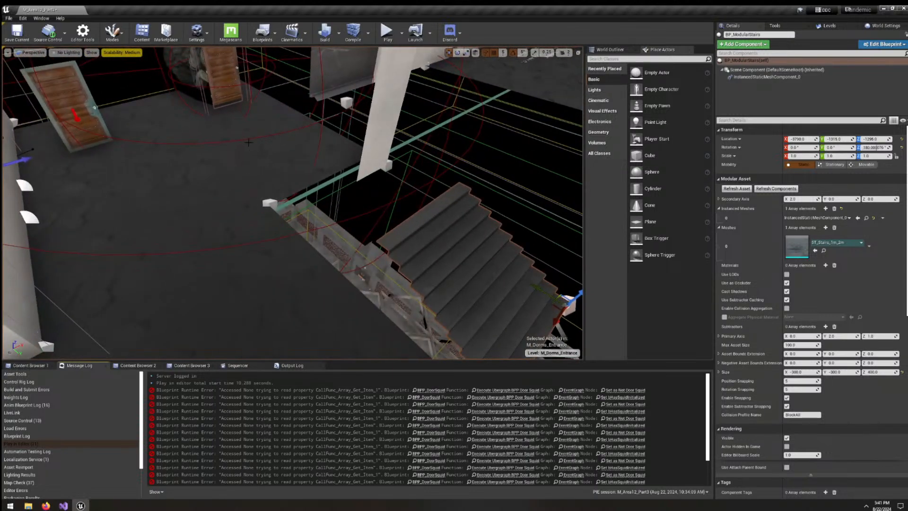
pyautogui.moveTo(260, 127); pyautogui.dragTo(269, 280, button='right')
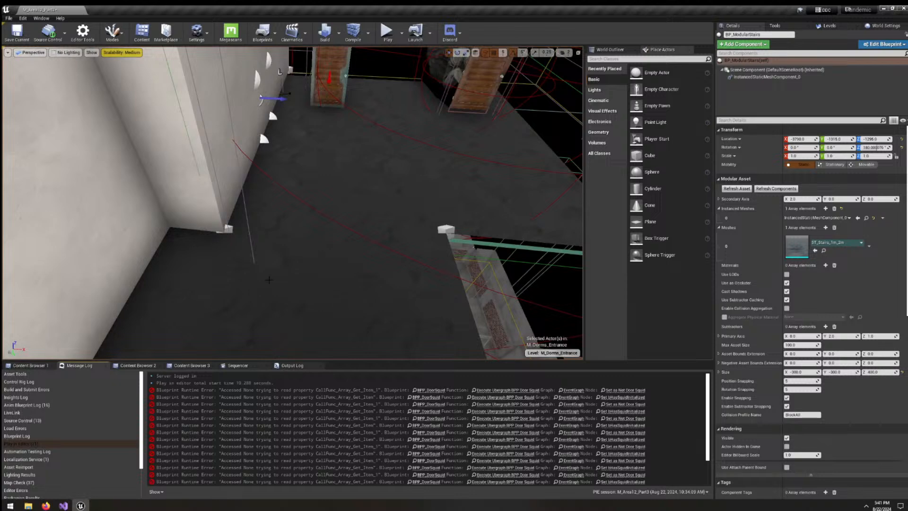
pyautogui.moveTo(324, 205); pyautogui.dragTo(272, 191, button='right')
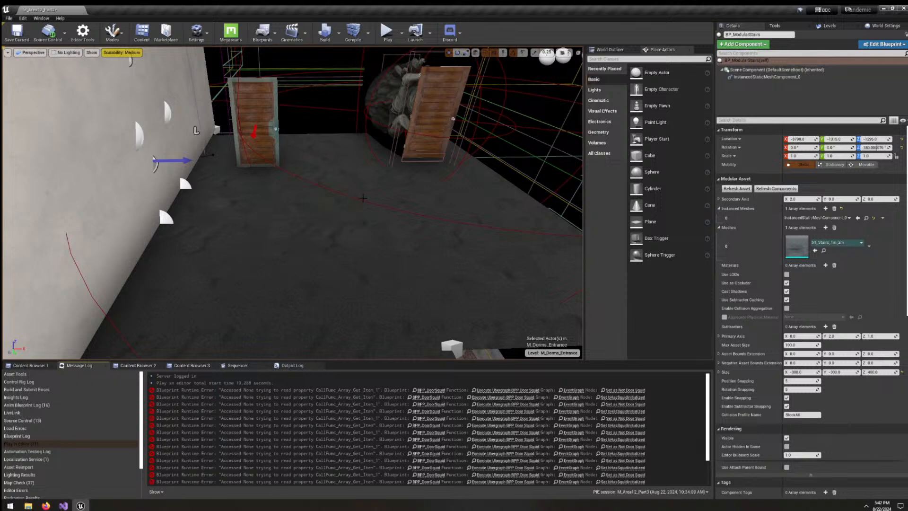
pyautogui.moveTo(368, 205); pyautogui.dragTo(367, 194, button='right')
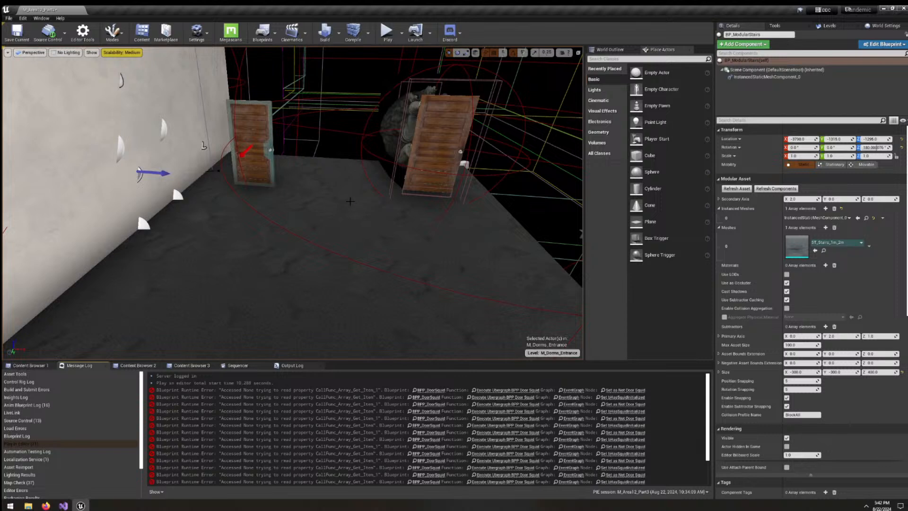
# Try to rotate the alternate spawn point to 0° about Z and shift it against the corridor wall.
pyautogui.press('w')
pyautogui.moveTo(350, 201); pyautogui.dragTo(424, 207, button='right')
pyautogui.click(259, 155)
pyautogui.press('a')
pyautogui.press('a')
pyautogui.press('d')
pyautogui.moveTo(330, 186)
pyautogui.mouseDown(button='right')
pyautogui.moveTo(289, 191)
pyautogui.moveTo(330, 187)
pyautogui.mouseUp(button='right')
pyautogui.press('d')
pyautogui.press('s')
pyautogui.moveTo(350, 209); pyautogui.dragTo(309, 186)
pyautogui.press('e')
pyautogui.press('w')
pyautogui.moveTo(345, 253)
pyautogui.mouseDown(button='right')
pyautogui.moveTo(303, 232)
pyautogui.moveTo(331, 255)
pyautogui.moveTo(346, 253)
pyautogui.mouseUp(button='right')
pyautogui.press('w')
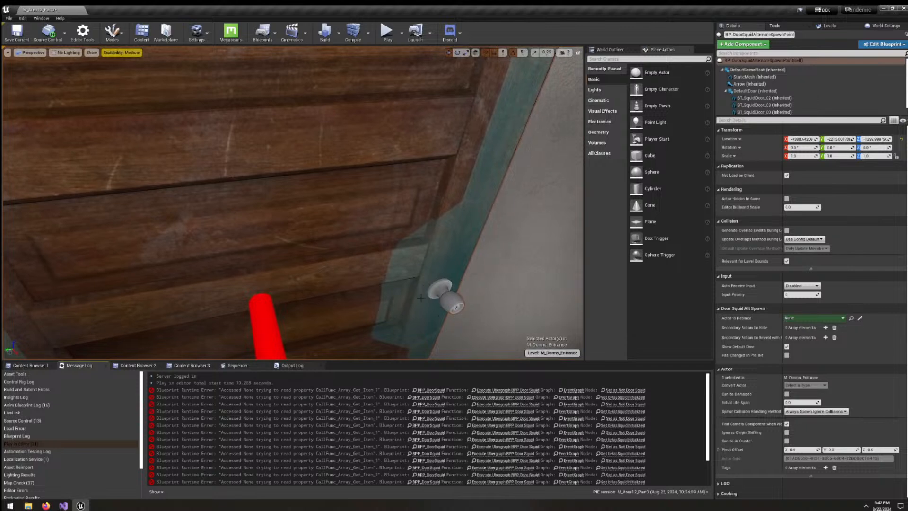
pyautogui.moveTo(421, 298); pyautogui.dragTo(300, 259, button='right')
pyautogui.press('s')
# Undo the last rotation and move of the alternate spawn point.
pyautogui.hotkey('ctrl', 'z')
pyautogui.hotkey('ctrl', 'z')
pyautogui.hotkey('ctrl', 'z')
pyautogui.press('w')
pyautogui.press('s')
pyautogui.press('s')
# Examine the alternate spawn door and its clearance from the corridor wall, from a distance and close up.
pyautogui.moveTo(261, 282); pyautogui.dragTo(146, 293, button='right')
pyautogui.press('w')
pyautogui.press('d')
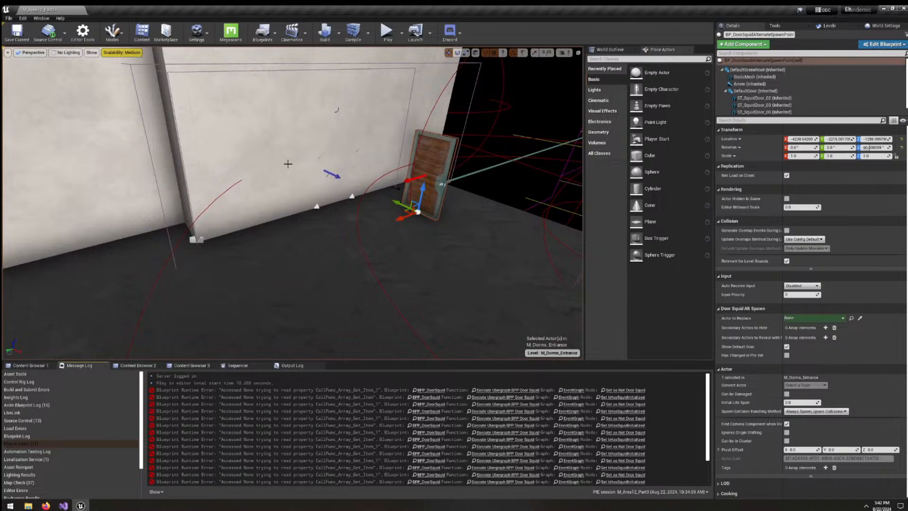
pyautogui.moveTo(288, 164); pyautogui.dragTo(247, 185, button='right')
pyautogui.press('a')
pyautogui.press('s')
pyautogui.press('w')
pyautogui.press('w')
pyautogui.press('w')
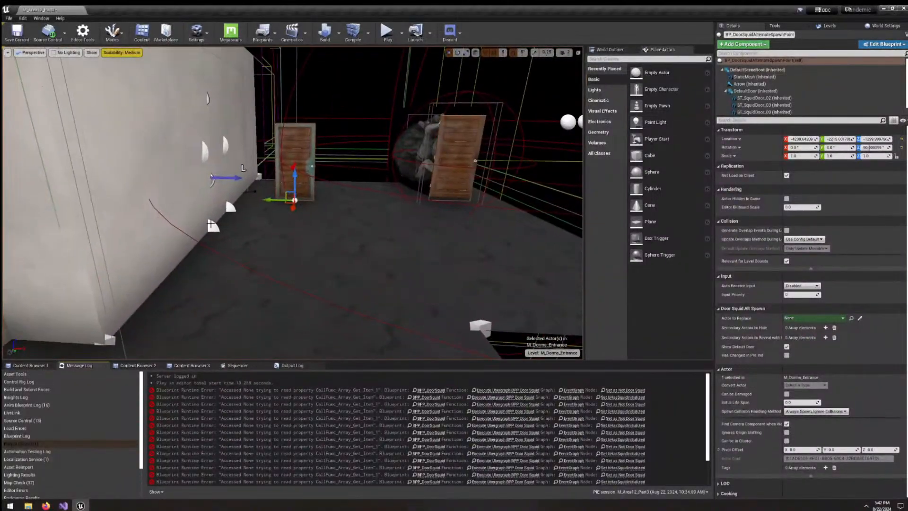
pyautogui.moveTo(211, 224); pyautogui.dragTo(187, 199, button='right')
pyautogui.press('w')
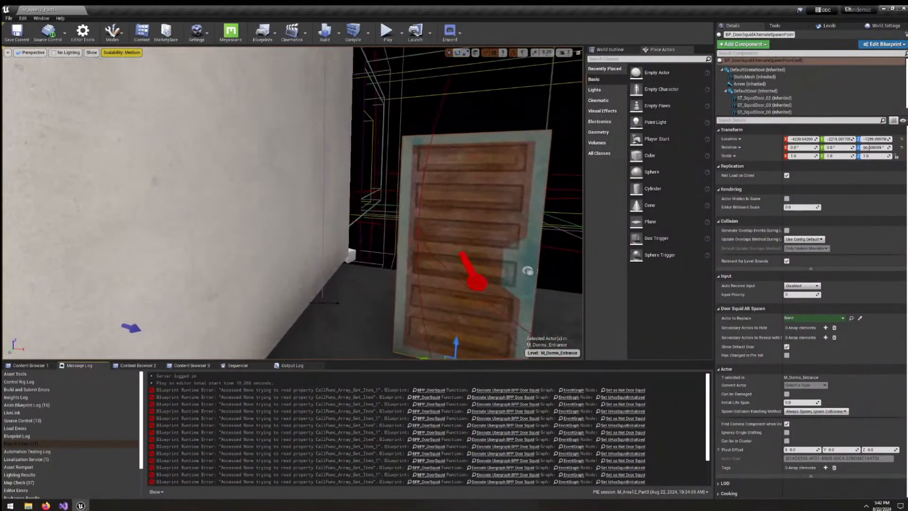
pyautogui.press('s')
pyautogui.moveTo(297, 227)
pyautogui.mouseDown(button='right')
pyautogui.moveTo(288, 229)
pyautogui.moveTo(312, 260)
pyautogui.moveTo(296, 260)
pyautogui.moveTo(294, 234)
pyautogui.moveTo(299, 240)
pyautogui.mouseUp(button='right')
pyautogui.press('w')
pyautogui.press('s')
# Examine the approach from the overgrown room around the corridor wall to the two doors on the platform.
pyautogui.moveTo(164, 189); pyautogui.dragTo(80, 211, button='right')
pyautogui.press('s')
pyautogui.press('w')
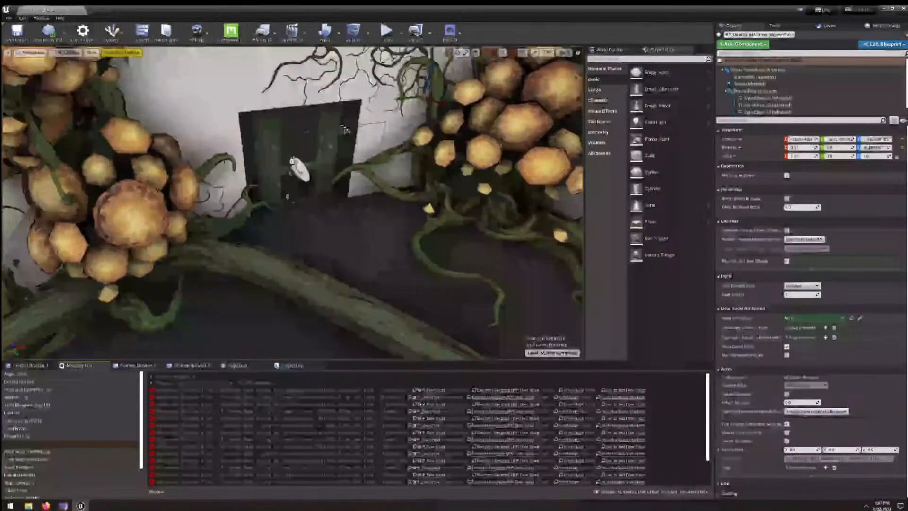
pyautogui.press('d')
pyautogui.moveTo(293, 203); pyautogui.dragTo(367, 201, button='right')
pyautogui.moveTo(134, 268); pyautogui.dragTo(173, 260, button='right')
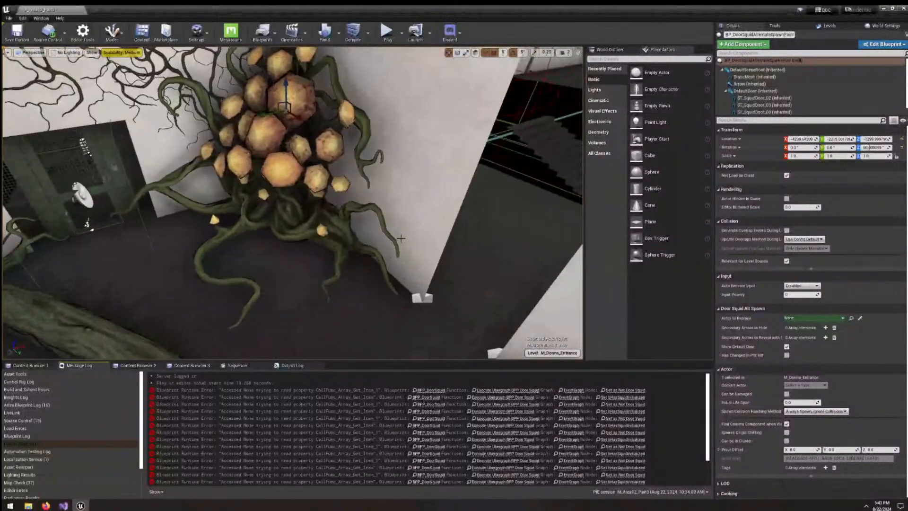
pyautogui.press('d')
pyautogui.moveTo(367, 250); pyautogui.dragTo(214, 237, button='right')
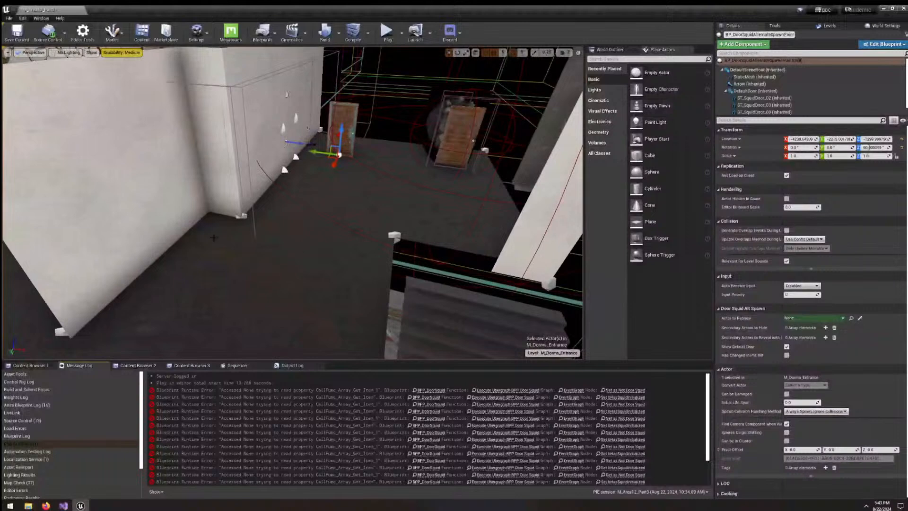
pyautogui.moveTo(356, 223); pyautogui.dragTo(451, 204, button='right')
pyautogui.moveTo(141, 210); pyautogui.dragTo(146, 206, button='right')
pyautogui.press('w')
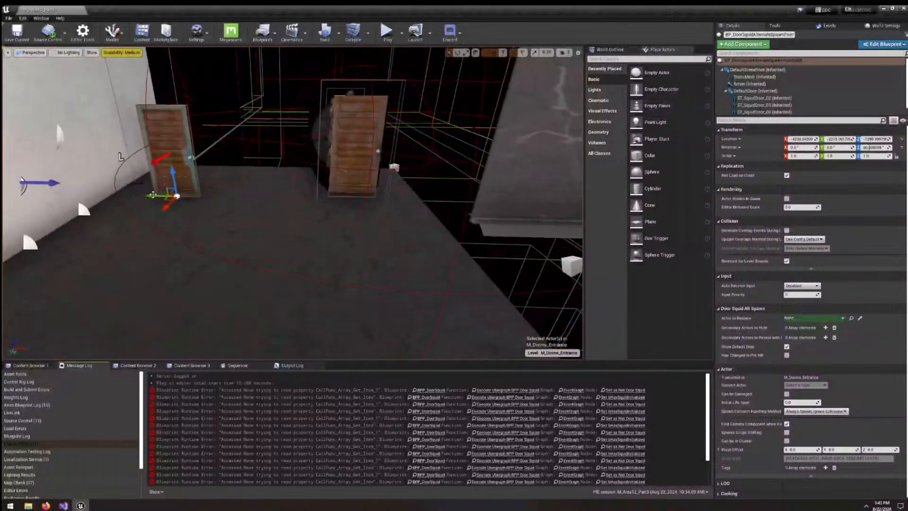
# Compare the placement of the door squid and the alternate spawn point across the platform, selecting each in turn.
pyautogui.moveTo(384, 265); pyautogui.dragTo(365, 322, button='right')
pyautogui.press('s')
pyautogui.press('w')
pyautogui.moveTo(322, 168); pyautogui.dragTo(274, 169, button='right')
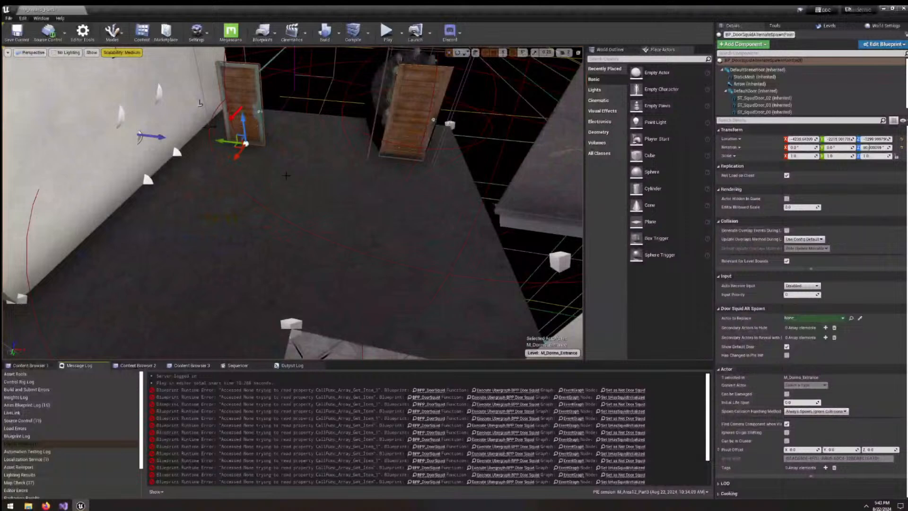
pyautogui.moveTo(312, 183); pyautogui.dragTo(367, 183, button='right')
pyautogui.press('a')
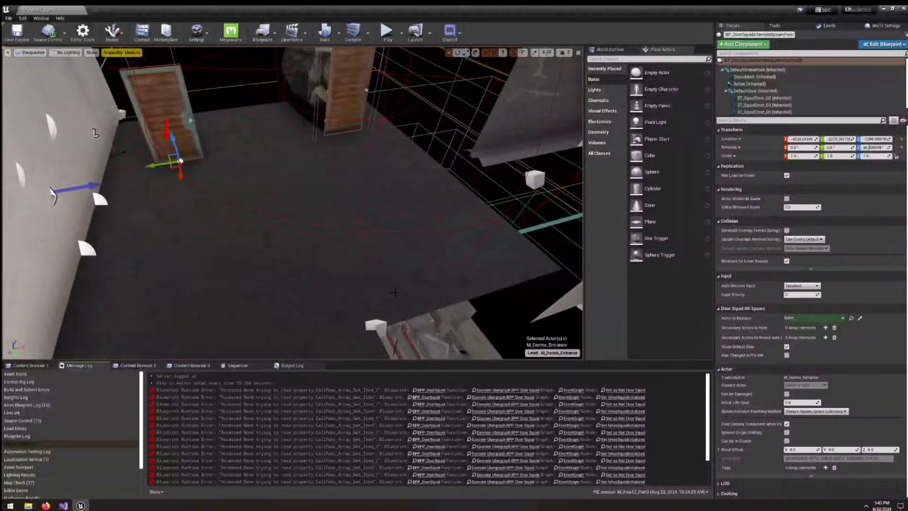
pyautogui.moveTo(395, 292); pyautogui.dragTo(354, 292, button='right')
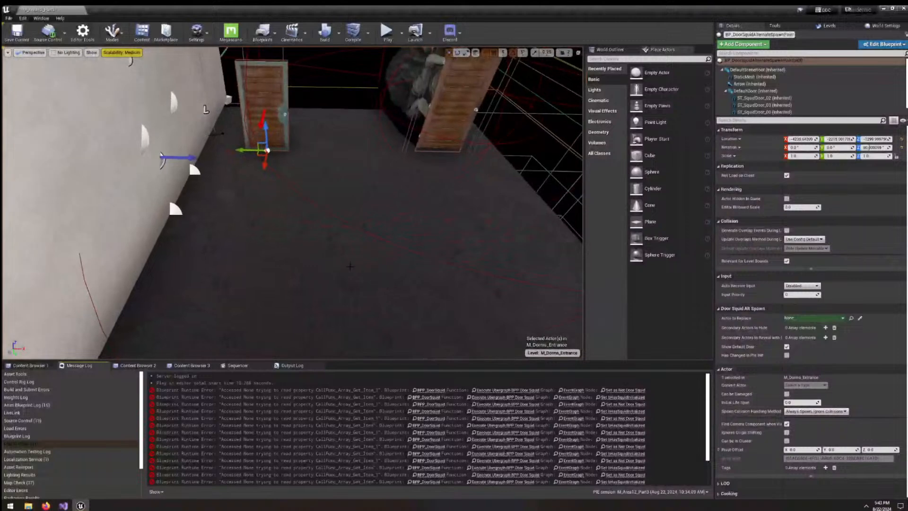
pyautogui.press('w')
pyautogui.moveTo(401, 191); pyautogui.dragTo(453, 120, button='right')
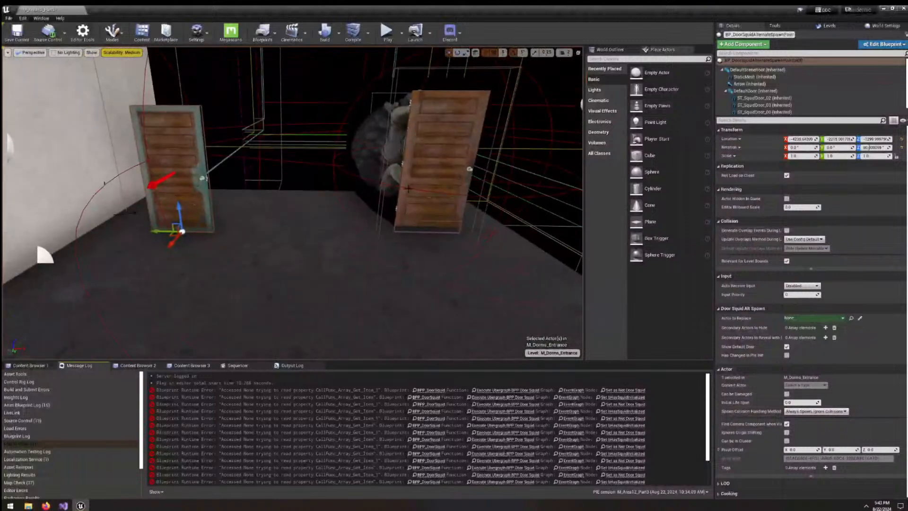
pyautogui.click(438, 164)
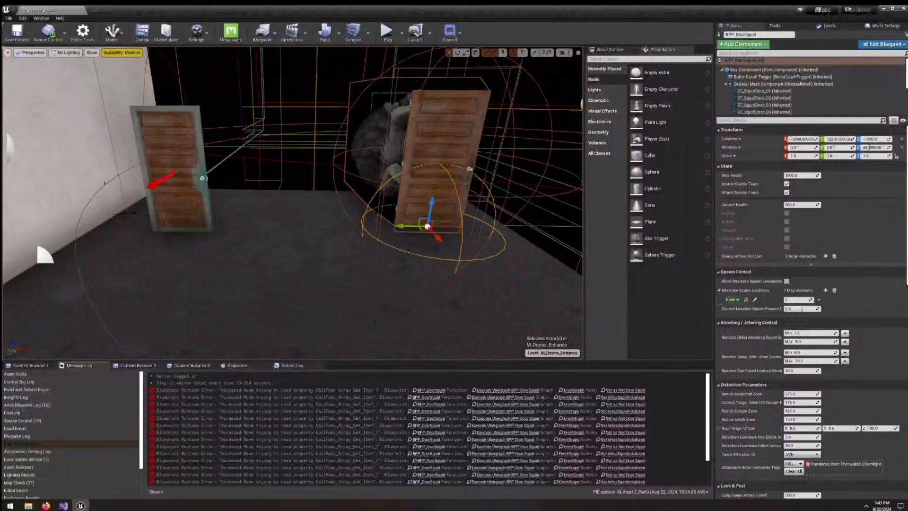
pyautogui.click(173, 175)
pyautogui.moveTo(291, 205); pyautogui.dragTo(339, 219, button='right')
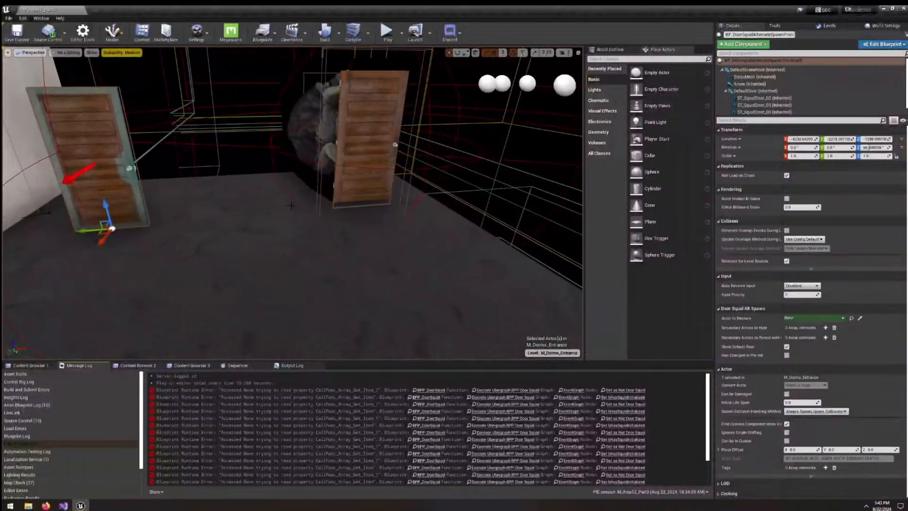
# Examine the views of both doors from the corridor and from beyond the wall panel over the shaft.
pyautogui.press('s')
pyautogui.moveTo(284, 200); pyautogui.dragTo(294, 264, button='right')
pyautogui.press('s')
pyautogui.moveTo(136, 325); pyautogui.dragTo(105, 351, button='right')
pyautogui.press('w')
pyautogui.moveTo(375, 217); pyautogui.dragTo(394, 160, button='right')
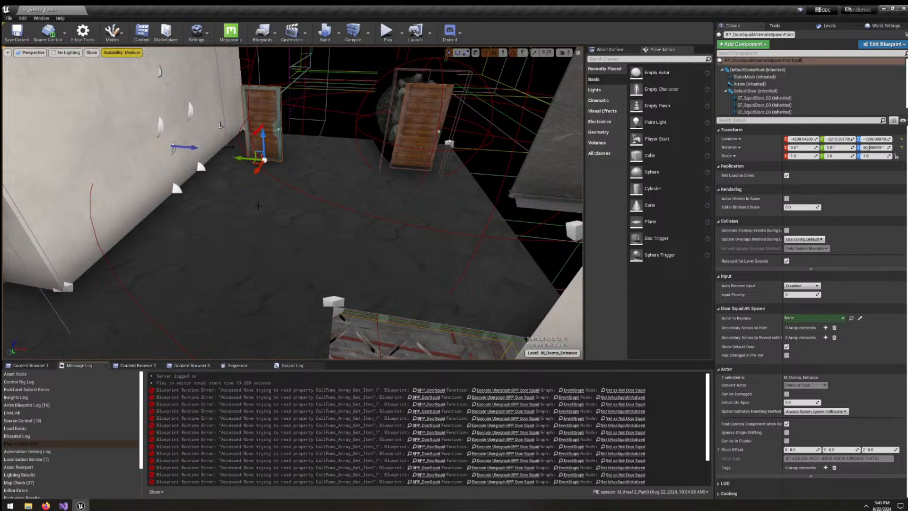
pyautogui.moveTo(500, 173); pyautogui.dragTo(425, 197, button='right')
pyautogui.press('s')
pyautogui.press('d')
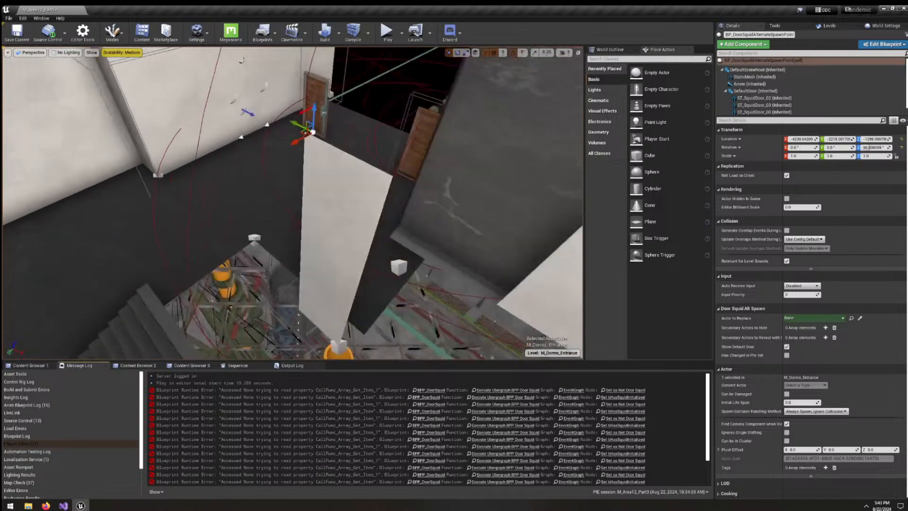
pyautogui.press('d')
pyautogui.moveTo(292, 165); pyautogui.dragTo(262, 175, button='right')
pyautogui.press('w')
pyautogui.moveTo(300, 249); pyautogui.dragTo(276, 236, button='right')
pyautogui.press('s')
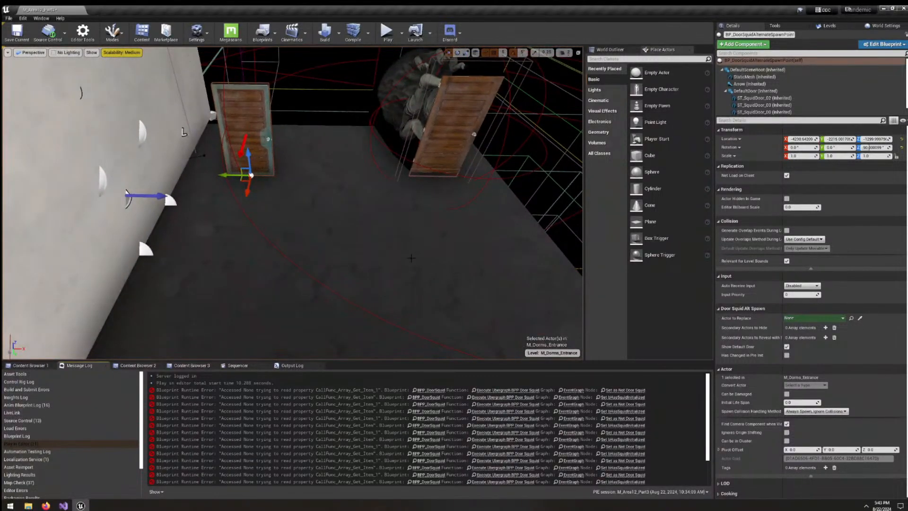
# Examine the platform layout from above, including both doors, the floor edge and the displaced stairs.
pyautogui.moveTo(411, 258); pyautogui.dragTo(385, 253, button='right')
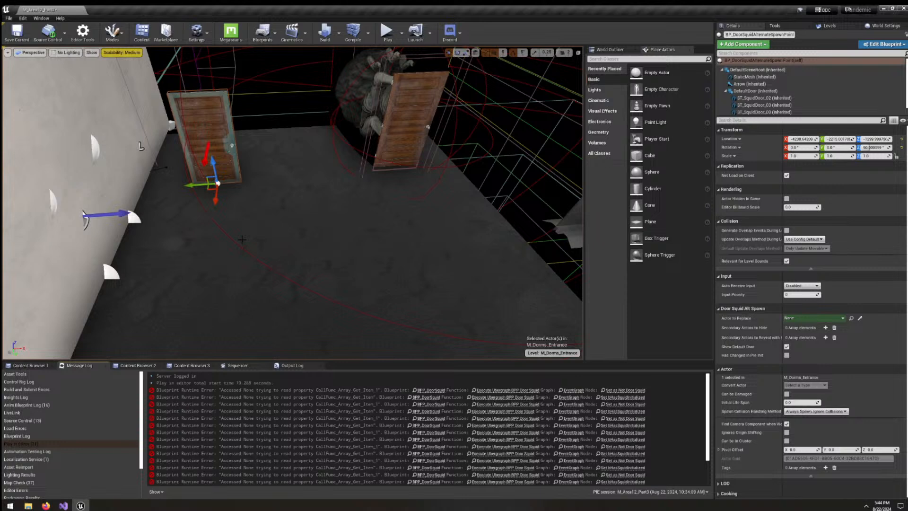
pyautogui.scroll(-8, 234, 238)
pyautogui.moveTo(234, 242); pyautogui.dragTo(316, 267, button='right')
pyautogui.scroll(6, 233, 238)
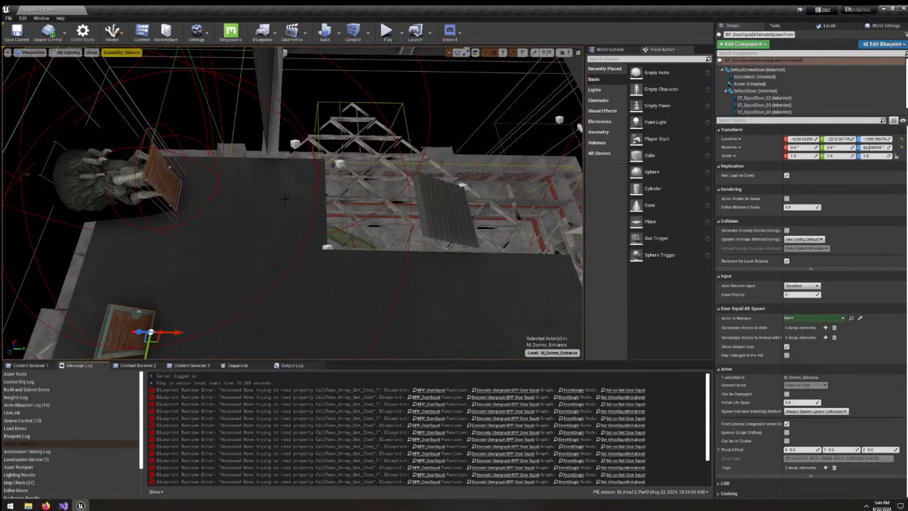
pyautogui.moveTo(285, 199); pyautogui.dragTo(344, 251, button='right')
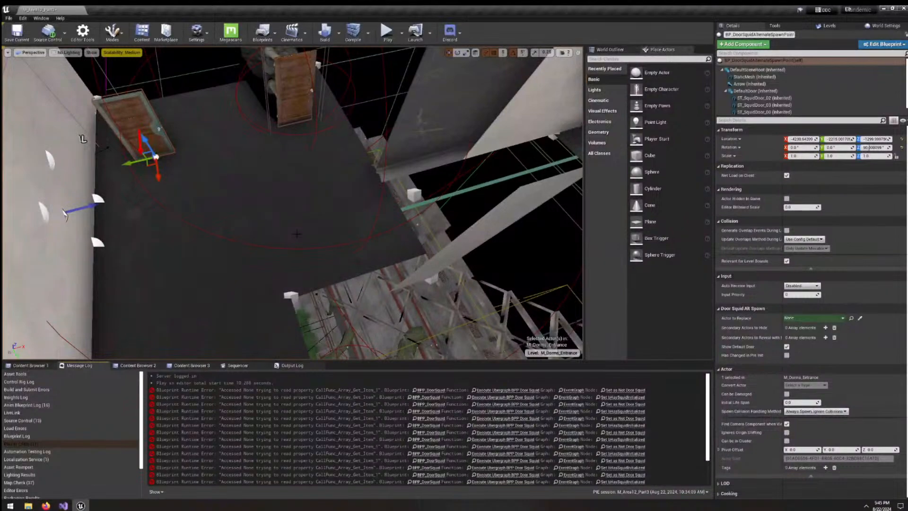
pyautogui.scroll(-5, 311, 228)
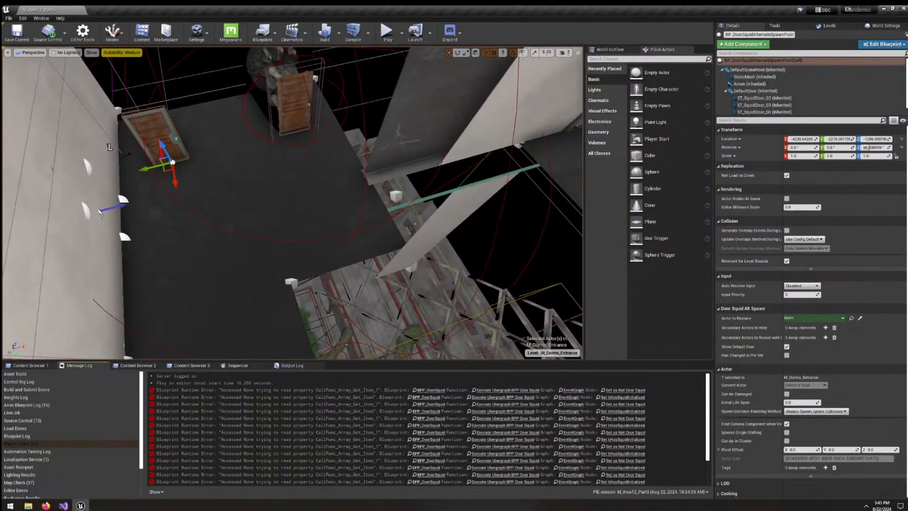
# Examine the platform with both doors and the stairs from above and from the approaching corridor.
pyautogui.moveTo(311, 229); pyautogui.dragTo(293, 256, button='right')
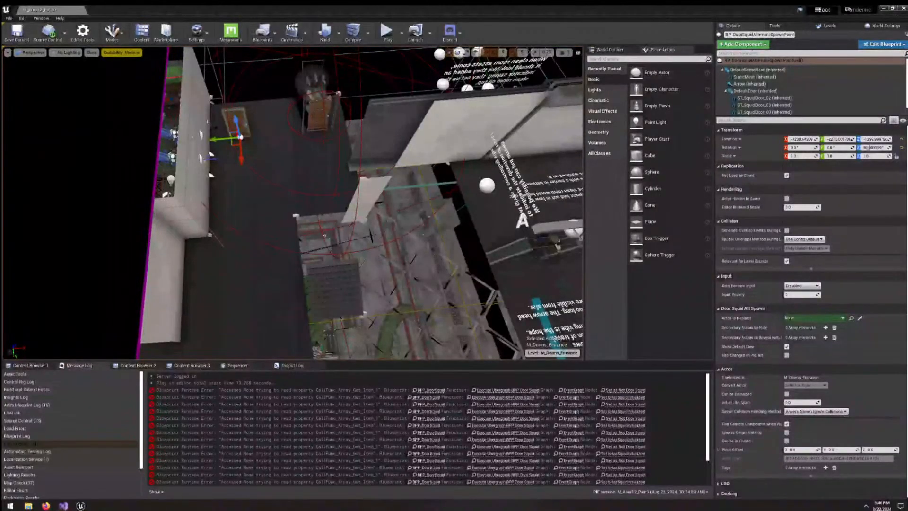
pyautogui.moveTo(378, 203); pyautogui.dragTo(286, 158, button='right')
pyautogui.press('w')
pyautogui.press('w')
pyautogui.press('s')
pyautogui.press('w')
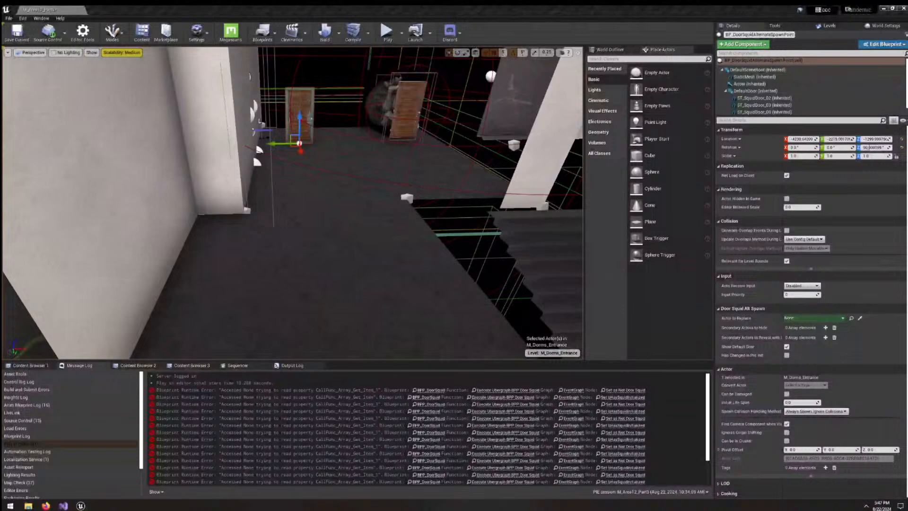
pyautogui.moveTo(304, 250); pyautogui.dragTo(278, 243, button='right')
pyautogui.press('s')
pyautogui.press('w')
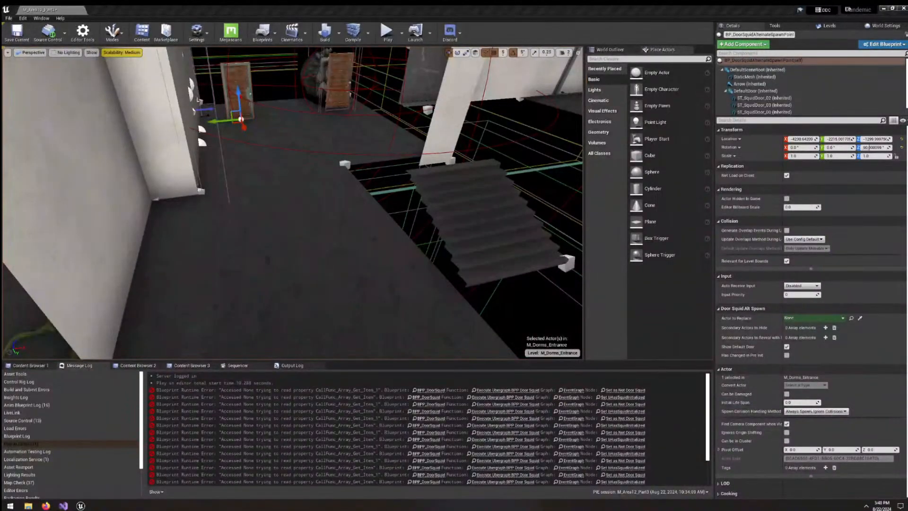
# Select the corridor wall beside the alternate spawn door and browse the assets for "concrete" without the Blueprint Class filter.
pyautogui.moveTo(372, 317); pyautogui.dragTo(333, 227, button='right')
pyautogui.click(367, 224)
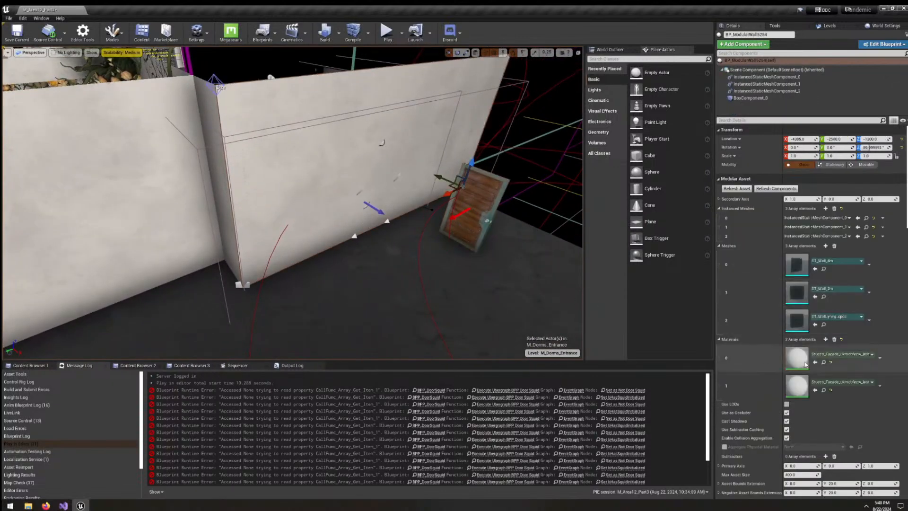
pyautogui.click(26, 365)
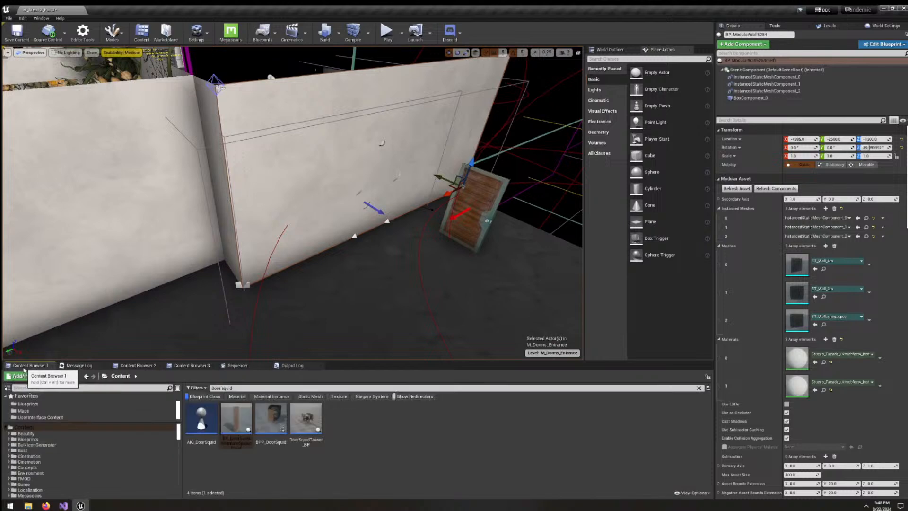
pyautogui.click(227, 388)
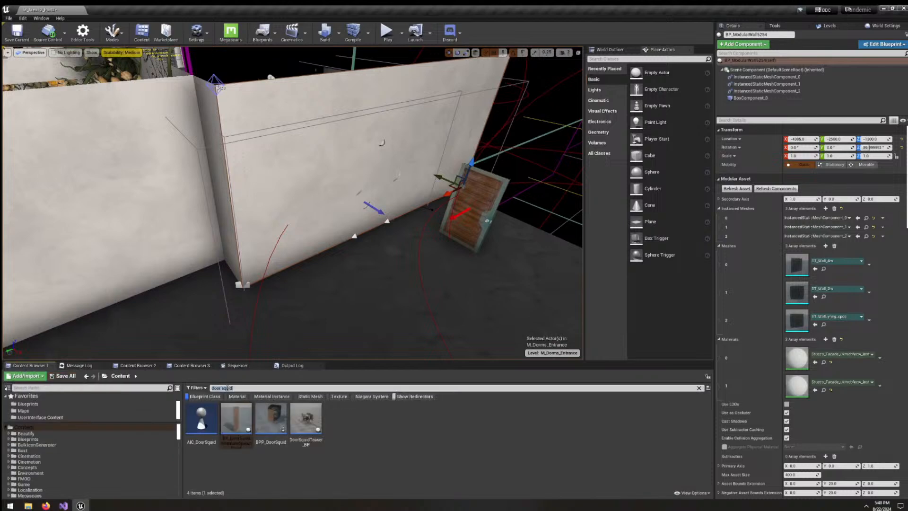
pyautogui.write('concrete')
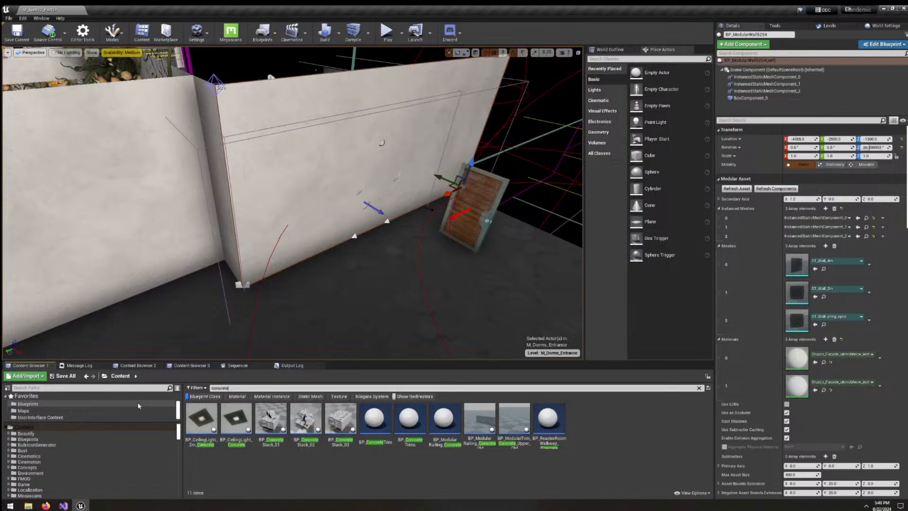
pyautogui.click(204, 396)
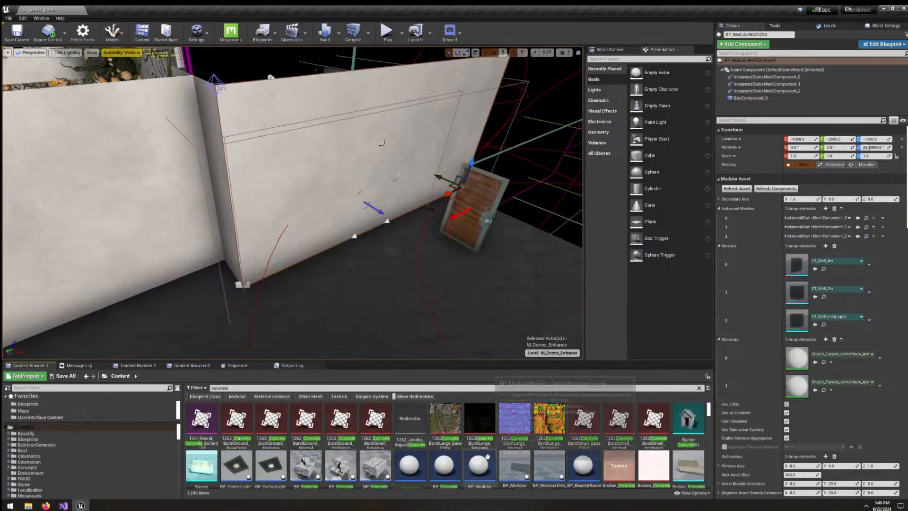
pyautogui.scroll(-1, 644, 410)
pyautogui.scroll(-8, 643, 409)
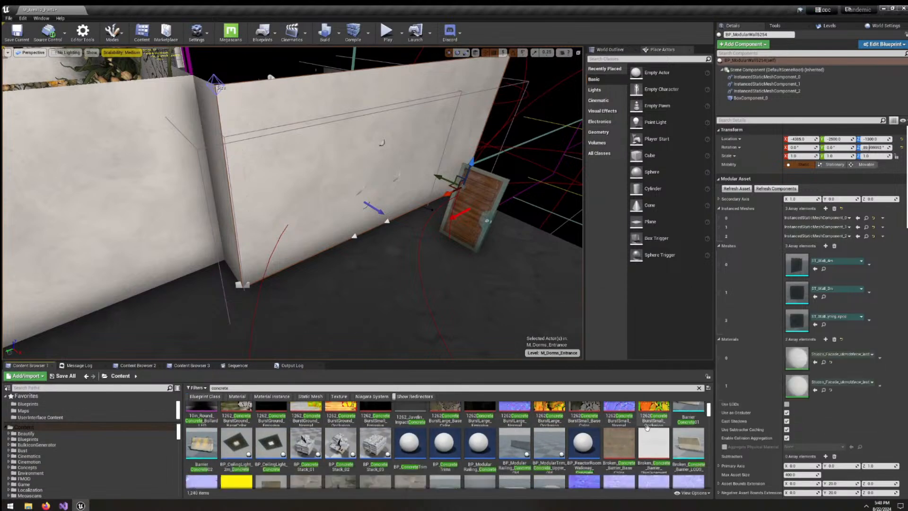
pyautogui.scroll(4, 637, 435)
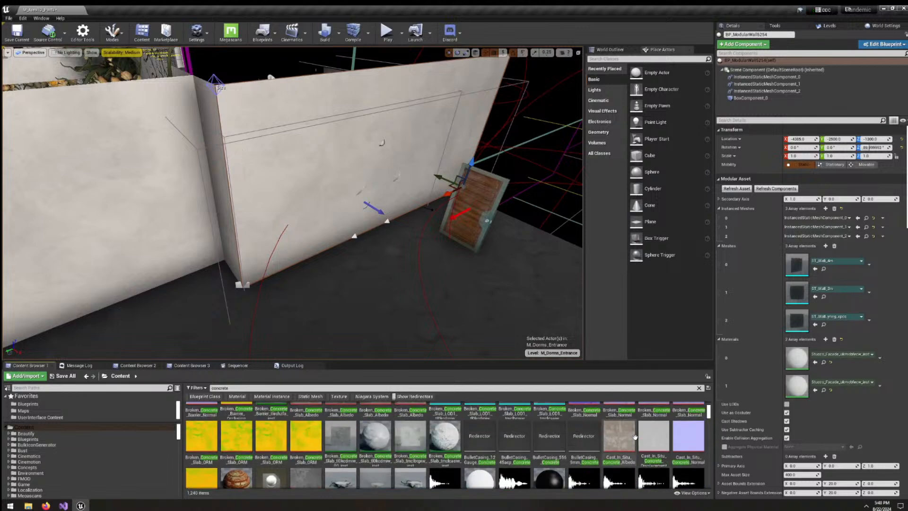
pyautogui.scroll(-5, 635, 436)
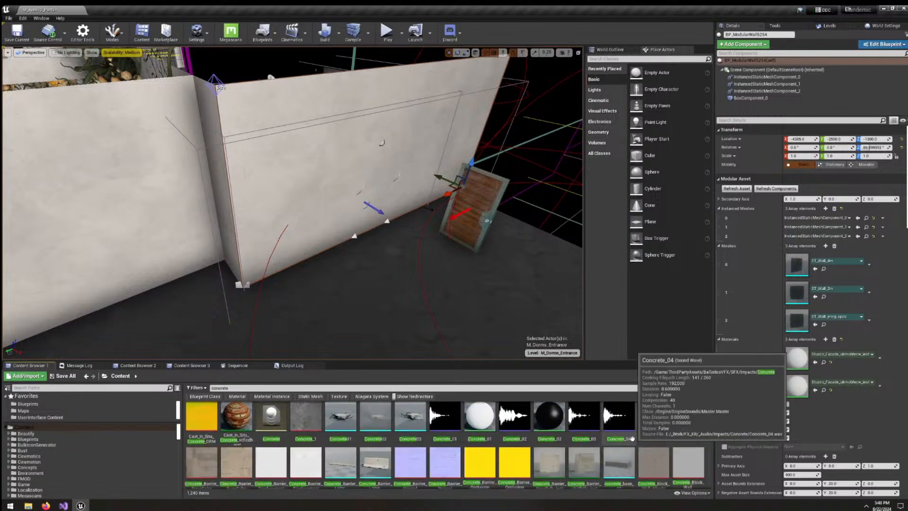
pyautogui.scroll(3, 632, 438)
# Examine the sight lines to both doors from the platform and from back by the corridor corner.
pyautogui.press('s')
pyautogui.moveTo(303, 168); pyautogui.dragTo(454, 162, button='right')
pyautogui.press('w')
pyautogui.moveTo(303, 251); pyautogui.dragTo(353, 230, button='right')
pyautogui.press('w')
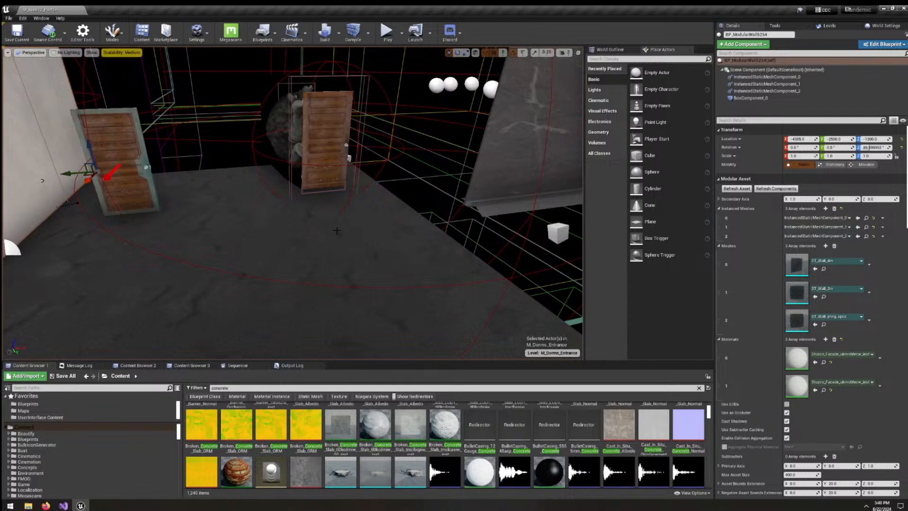
pyautogui.moveTo(348, 255); pyautogui.dragTo(265, 241, button='right')
pyautogui.press('s')
pyautogui.press('d')
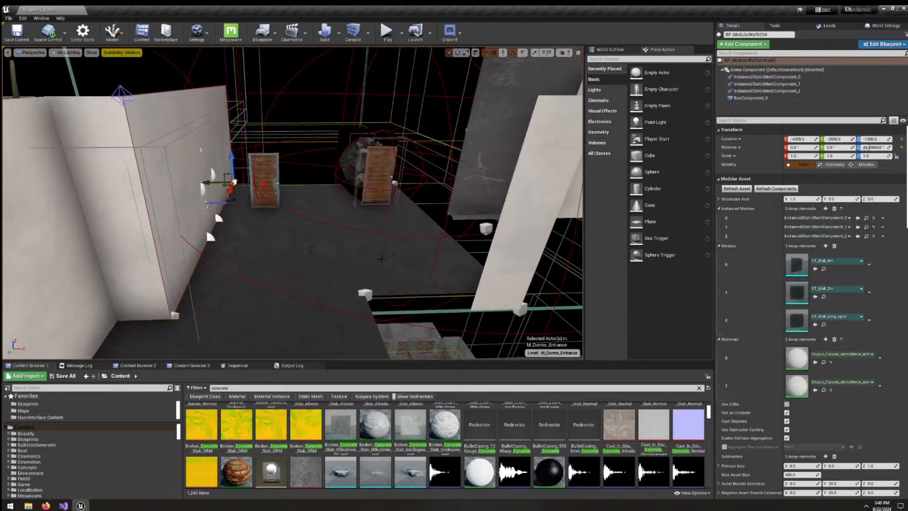
pyautogui.moveTo(381, 258); pyautogui.dragTo(352, 255, button='right')
pyautogui.press('d')
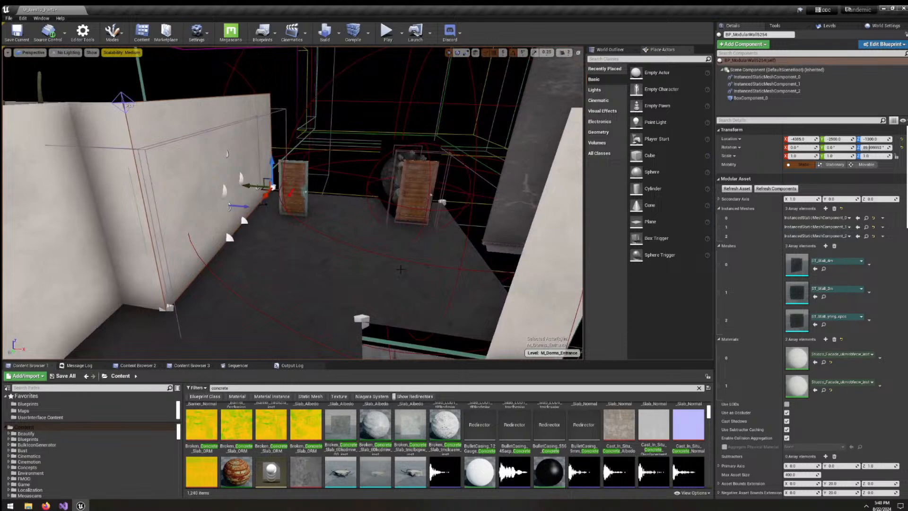
pyautogui.moveTo(401, 269); pyautogui.dragTo(440, 289, button='right')
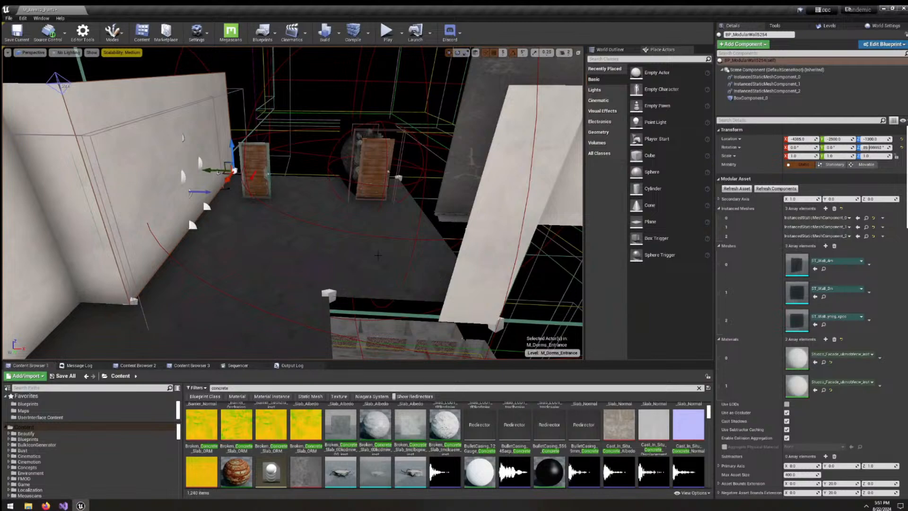
# Assign the Broken Concrete Slab material to both material slots of the wall beside the alternate spawn door.
pyautogui.moveTo(378, 256); pyautogui.dragTo(295, 260, button='right')
pyautogui.press('d')
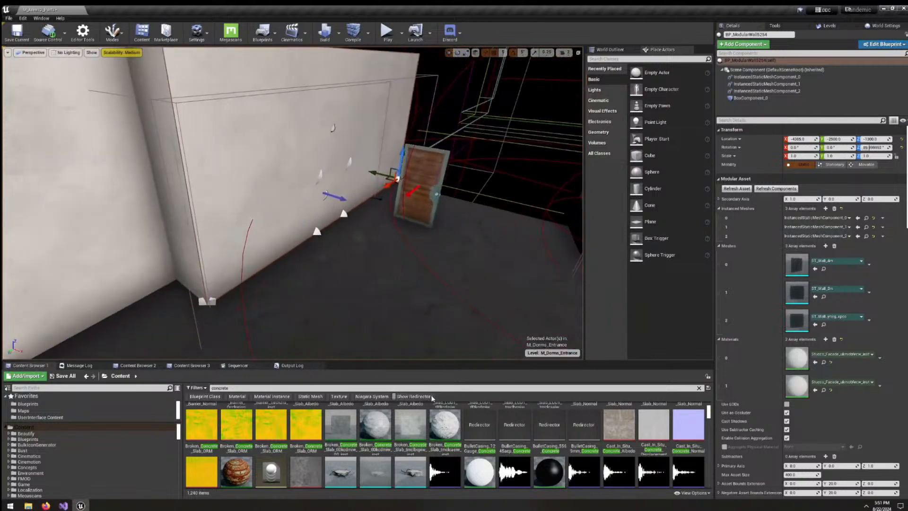
pyautogui.click(445, 425)
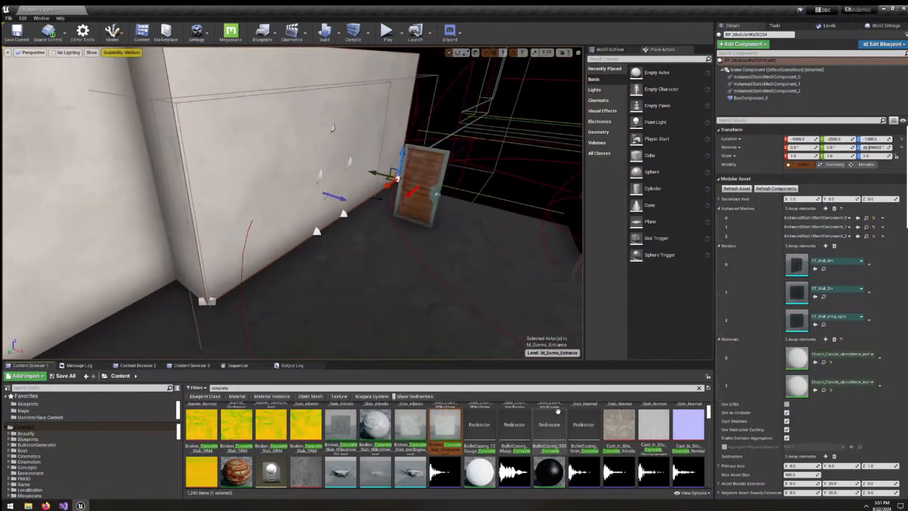
pyautogui.moveTo(419, 306); pyautogui.dragTo(433, 284, button='right')
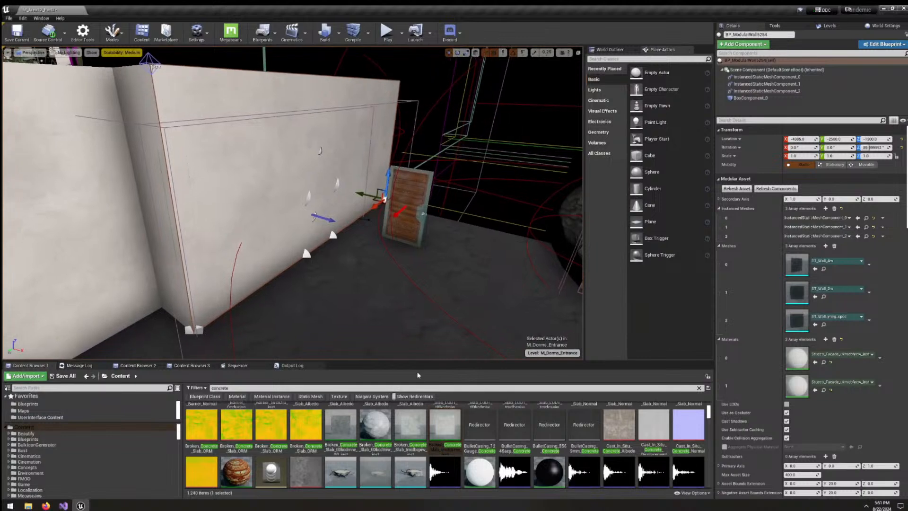
pyautogui.moveTo(376, 424); pyautogui.dragTo(802, 363)
pyautogui.moveTo(376, 425); pyautogui.dragTo(805, 393)
# Examine the concrete-covered wall beside the two doors and browse further concrete assets for comparison.
pyautogui.press('w')
pyautogui.moveTo(323, 217); pyautogui.dragTo(304, 228, button='right')
pyautogui.press('s')
pyautogui.press('w')
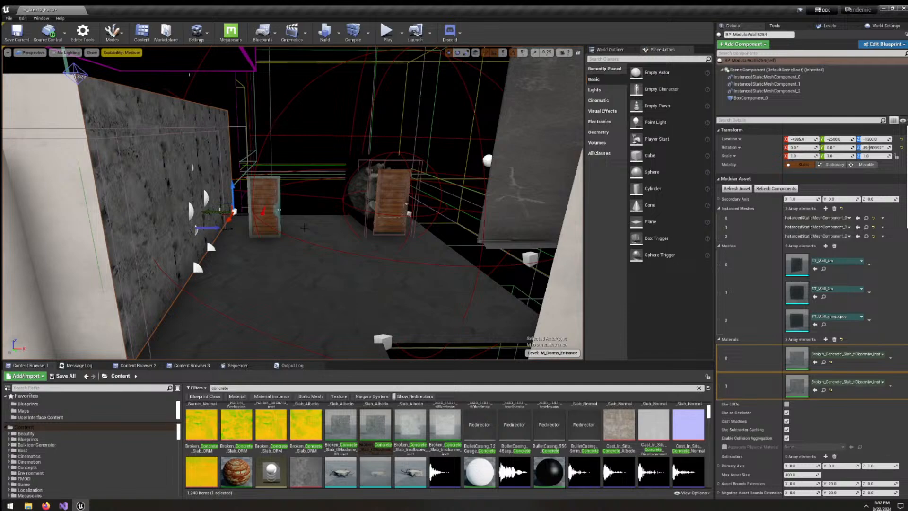
pyautogui.moveTo(292, 202); pyautogui.dragTo(251, 236, button='right')
pyautogui.scroll(-2, 466, 426)
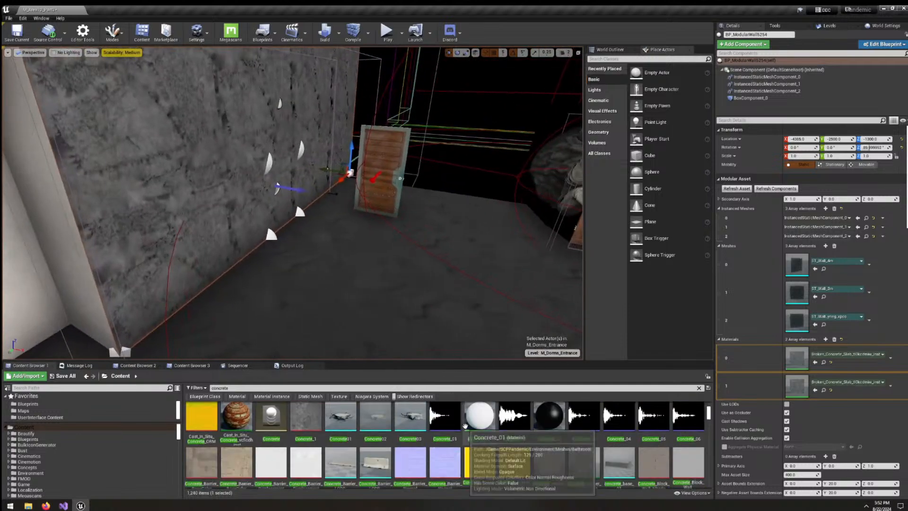
pyautogui.scroll(-1, 473, 413)
pyautogui.moveTo(292, 212); pyautogui.dragTo(261, 195, button='right')
pyautogui.press('s')
pyautogui.press('w')
pyautogui.moveTo(404, 309); pyautogui.dragTo(293, 294, button='right')
pyautogui.press('s')
pyautogui.press('w')
pyautogui.moveTo(377, 322)
pyautogui.mouseDown(button='right')
pyautogui.moveTo(393, 322)
pyautogui.moveTo(378, 316)
pyautogui.mouseUp(button='right')
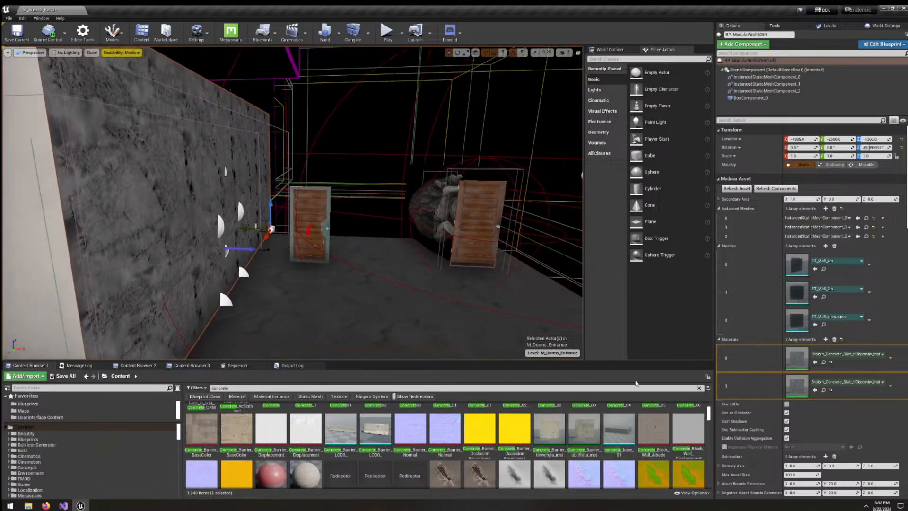
pyautogui.scroll(-6, 609, 420)
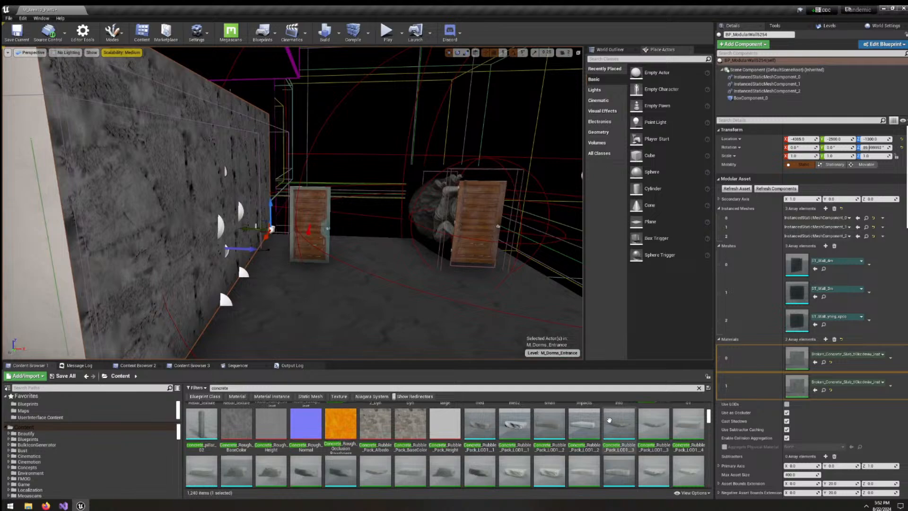
# Examine the concrete wall from above, close up at its corner, and from the corridor.
pyautogui.moveTo(378, 255); pyautogui.dragTo(288, 317, button='right')
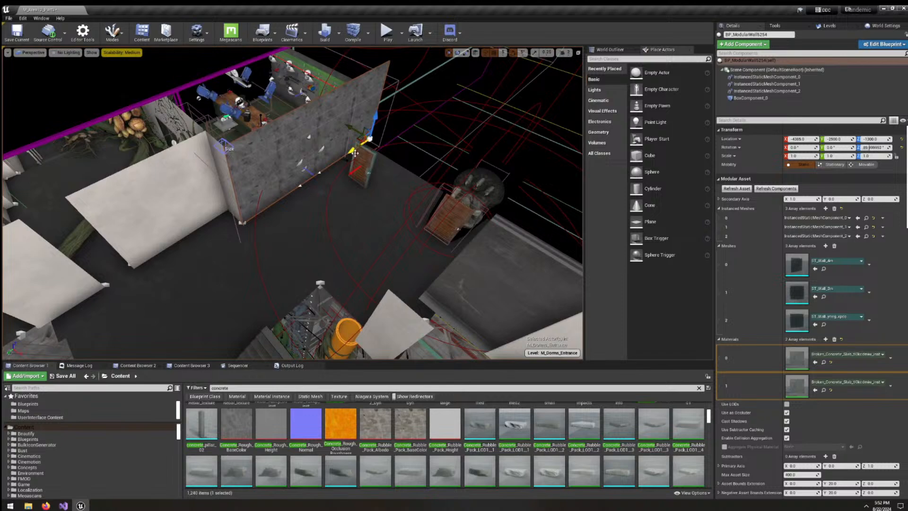
pyautogui.moveTo(338, 180); pyautogui.dragTo(303, 133, button='right')
pyautogui.press('s')
pyautogui.press('w')
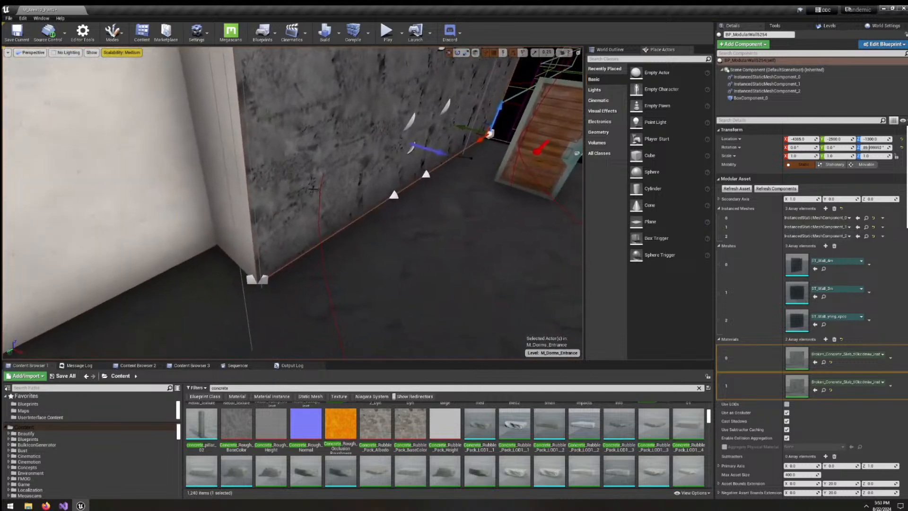
pyautogui.moveTo(317, 200); pyautogui.dragTo(326, 233, button='right')
pyautogui.press('s')
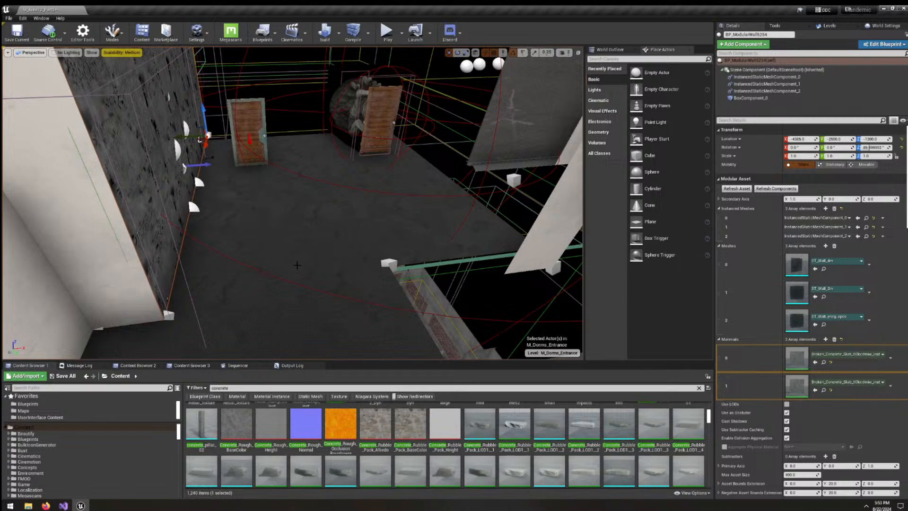
pyautogui.moveTo(296, 264)
pyautogui.mouseDown(button='right')
pyautogui.moveTo(236, 265)
pyautogui.moveTo(297, 265)
pyautogui.mouseUp(button='right')
pyautogui.press('s')
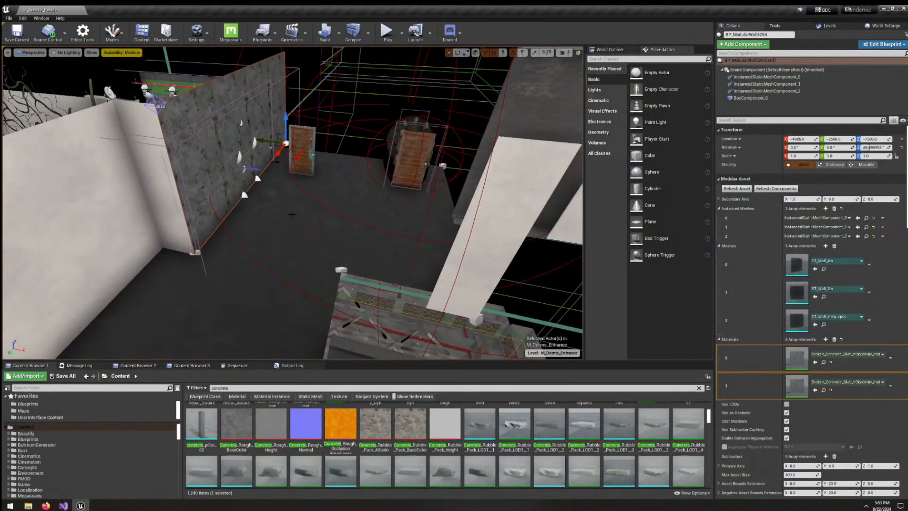
# Examine the open floor between the concrete wall, the floor edge and the stairs.
pyautogui.press('a')
pyautogui.moveTo(302, 216); pyautogui.dragTo(355, 216, button='right')
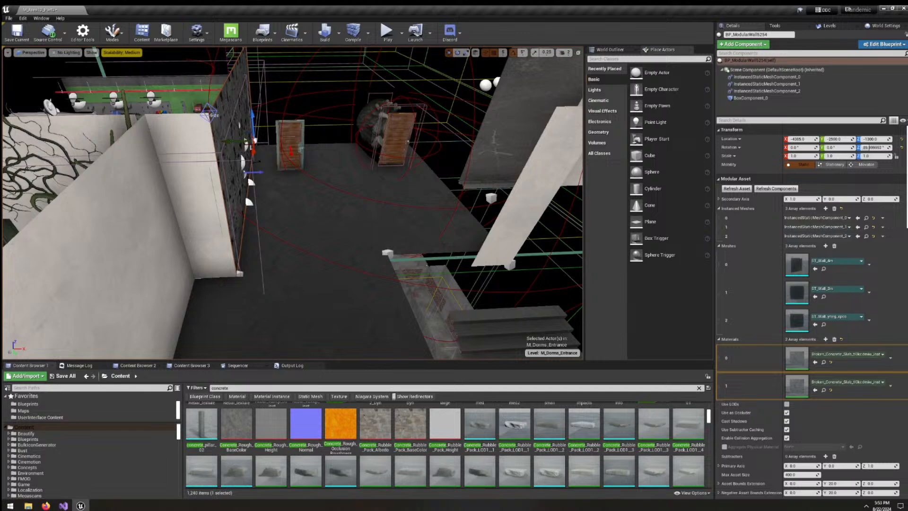
pyautogui.moveTo(356, 216); pyautogui.dragTo(379, 216, button='right')
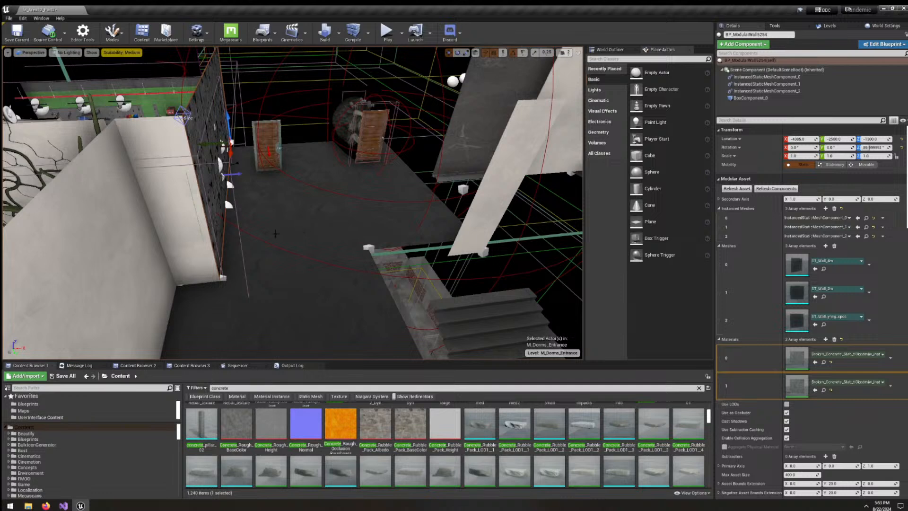
pyautogui.press('w')
pyautogui.moveTo(276, 234); pyautogui.dragTo(241, 284, button='right')
pyautogui.press('s')
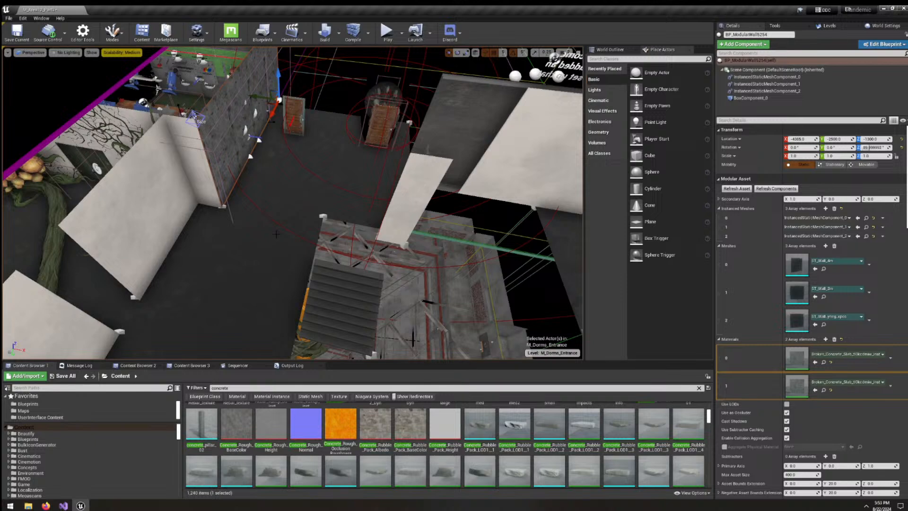
pyautogui.moveTo(267, 235); pyautogui.dragTo(291, 201, button='right')
pyautogui.press('w')
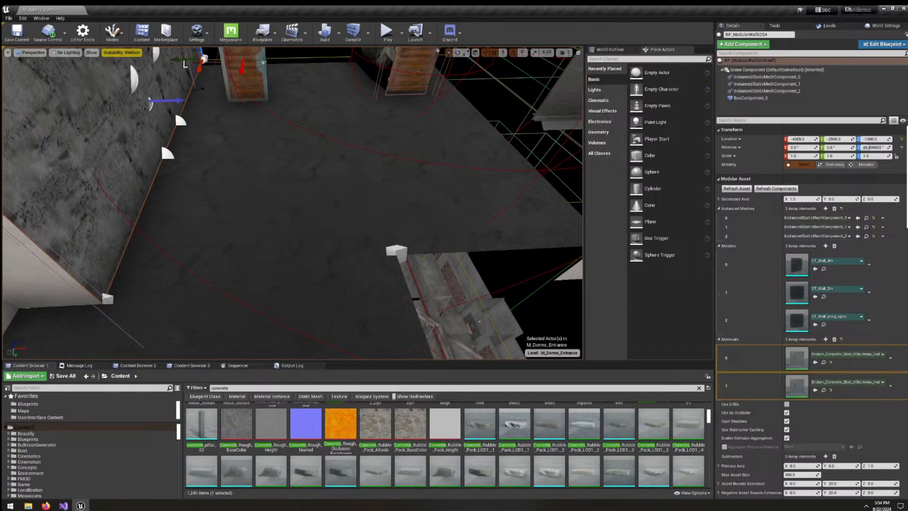
pyautogui.moveTo(292, 203); pyautogui.dragTo(226, 235, button='right')
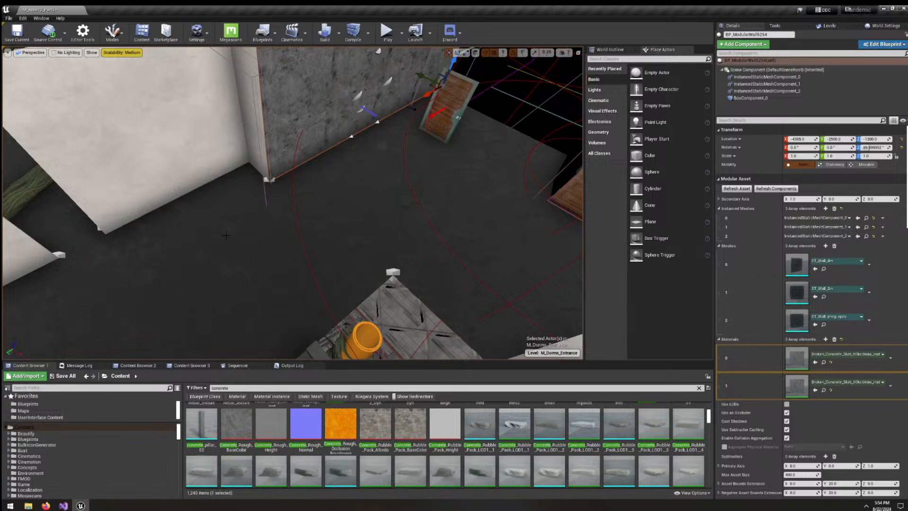
# Duplicate the concrete wall onto the platform and rotate the copy 90 degrees to stand perpendicular to the original.
pyautogui.moveTo(226, 235); pyautogui.dragTo(250, 163, button='right')
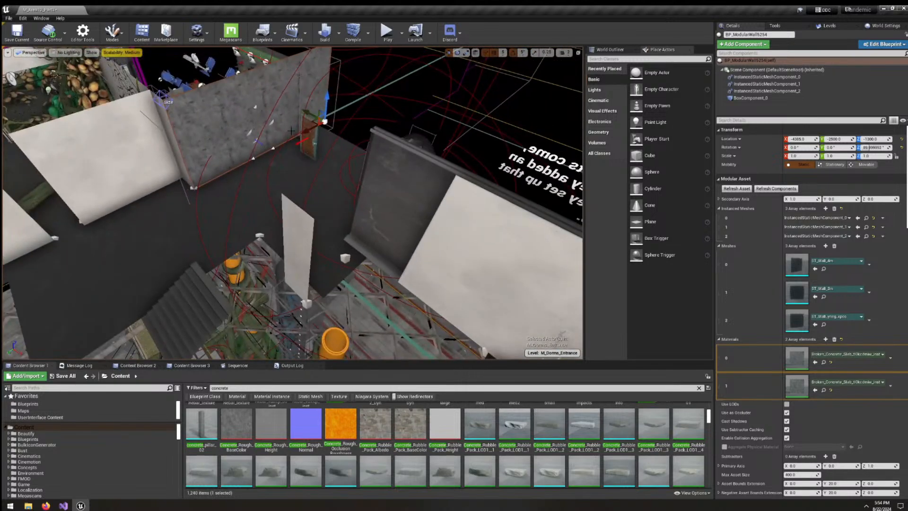
pyautogui.keyDown('alt'); pyautogui.moveTo(306, 113); pyautogui.dragTo(338, 180); pyautogui.keyUp('alt')
pyautogui.press('e')
pyautogui.press('w')
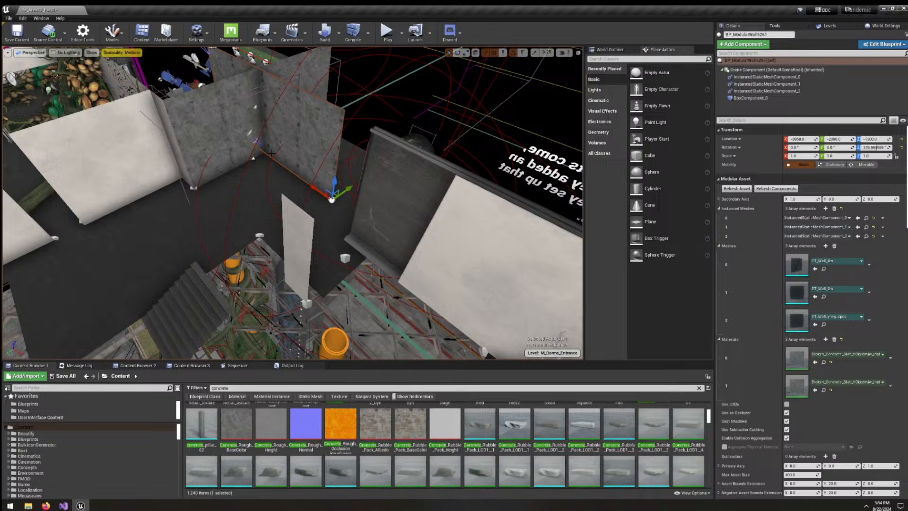
# Slide the duplicated concrete wall across the platform to the dark panel, at X -3675, and adjust its depth.
pyautogui.moveTo(293, 190); pyautogui.dragTo(322, 189, button='right')
pyautogui.moveTo(292, 188); pyautogui.dragTo(351, 225)
pyautogui.moveTo(384, 218); pyautogui.dragTo(352, 220, button='right')
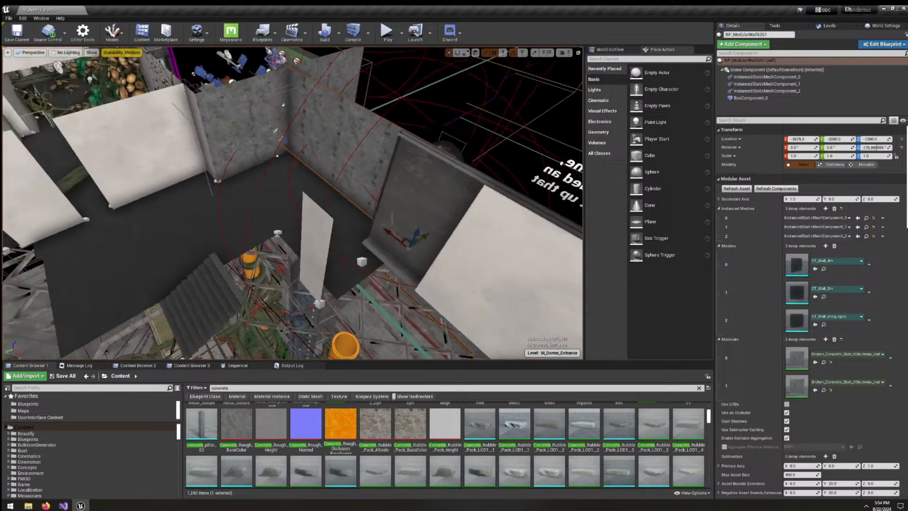
pyautogui.moveTo(421, 235); pyautogui.dragTo(398, 251)
pyautogui.moveTo(398, 252); pyautogui.dragTo(354, 232, button='right')
pyautogui.press('w')
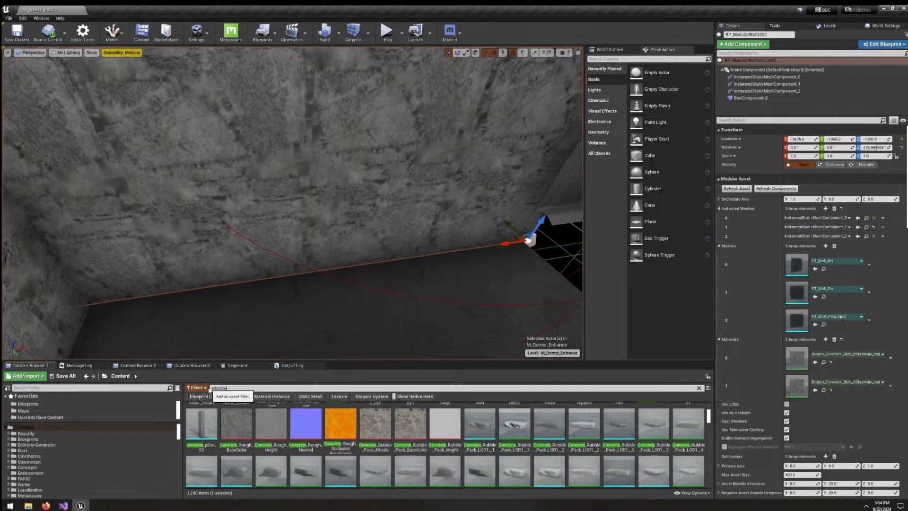
# Browse the window assets for a window piece that suits the duplicated concrete wall.
pyautogui.moveTo(259, 230); pyautogui.dragTo(312, 257, button='right')
pyautogui.scroll(10, 526, 432)
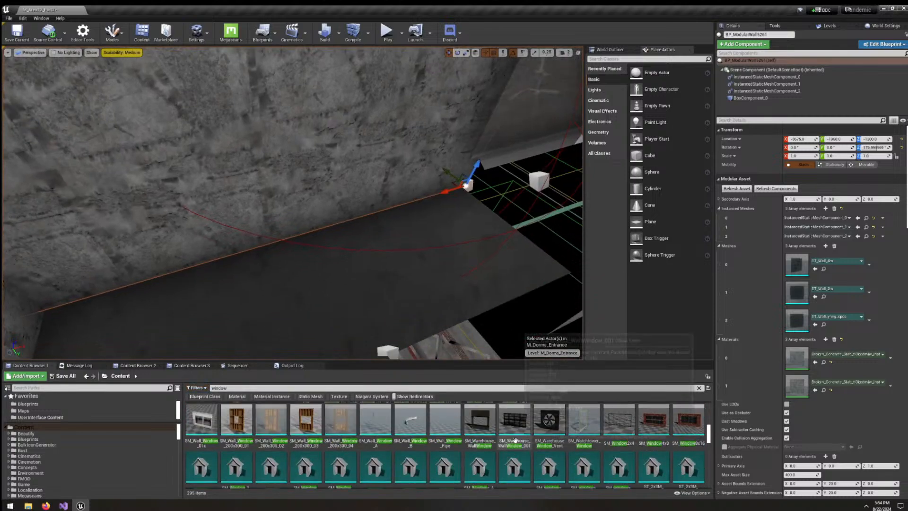
pyautogui.scroll(3, 527, 433)
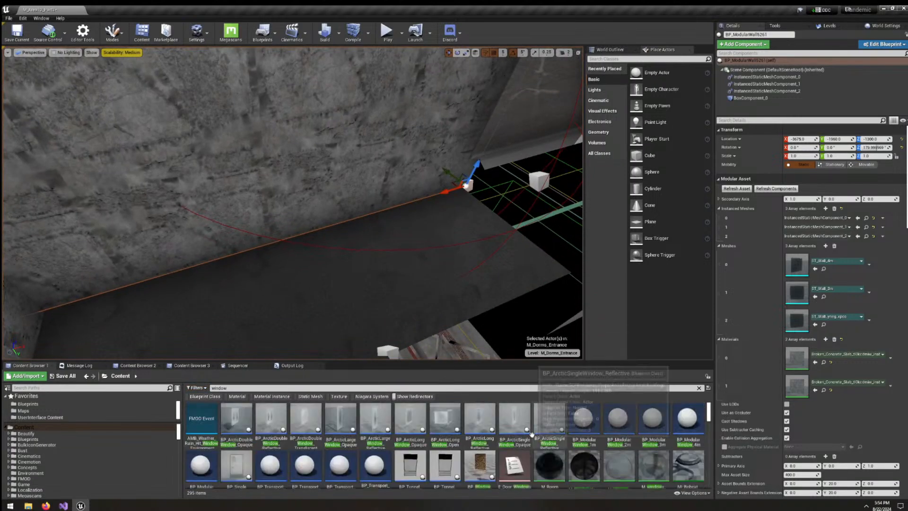
pyautogui.moveTo(426, 265); pyautogui.dragTo(336, 184, button='right')
pyautogui.press('s')
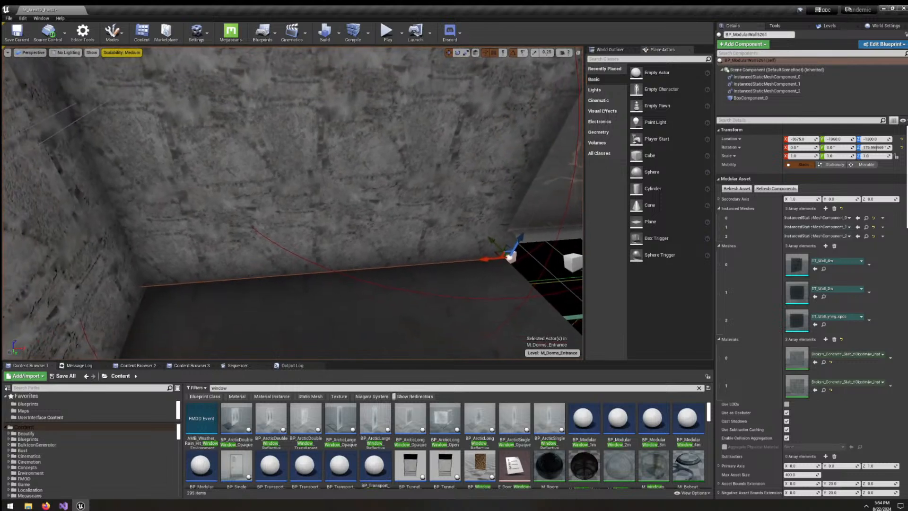
pyautogui.scroll(-6, 626, 439)
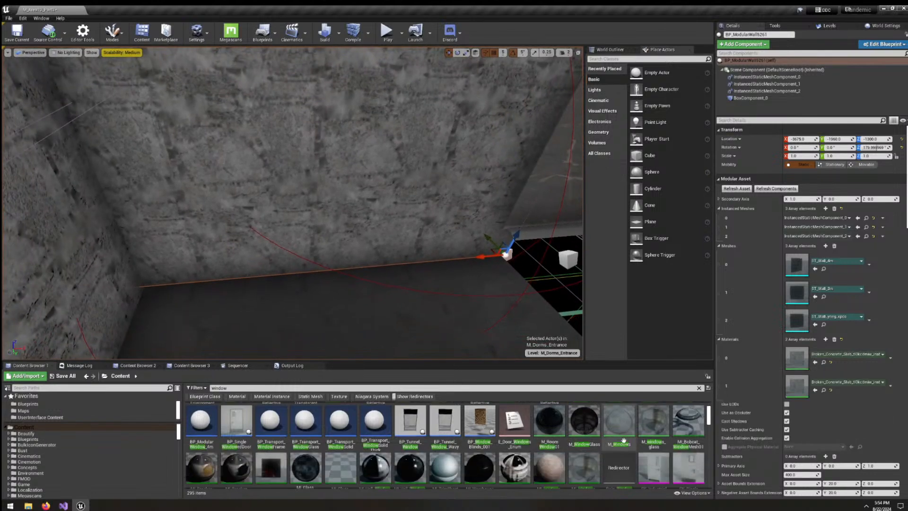
pyautogui.scroll(-2, 649, 416)
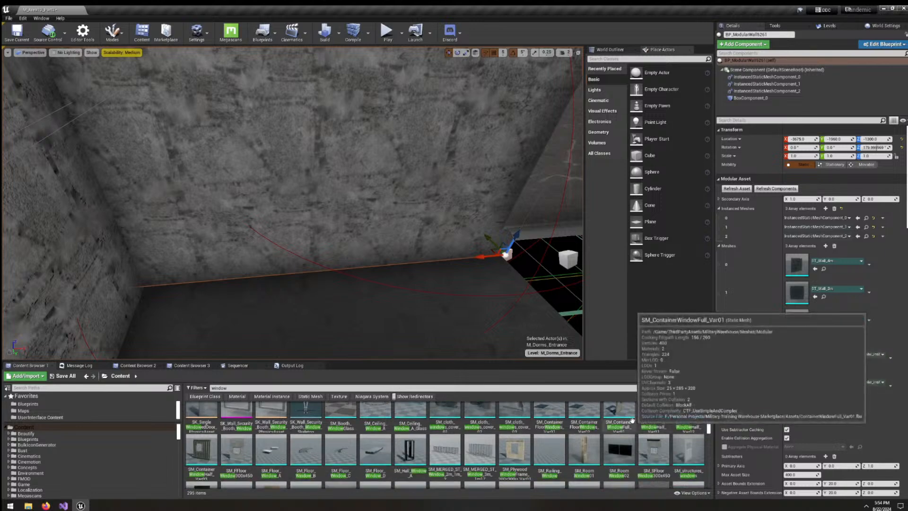
pyautogui.scroll(-4, 631, 417)
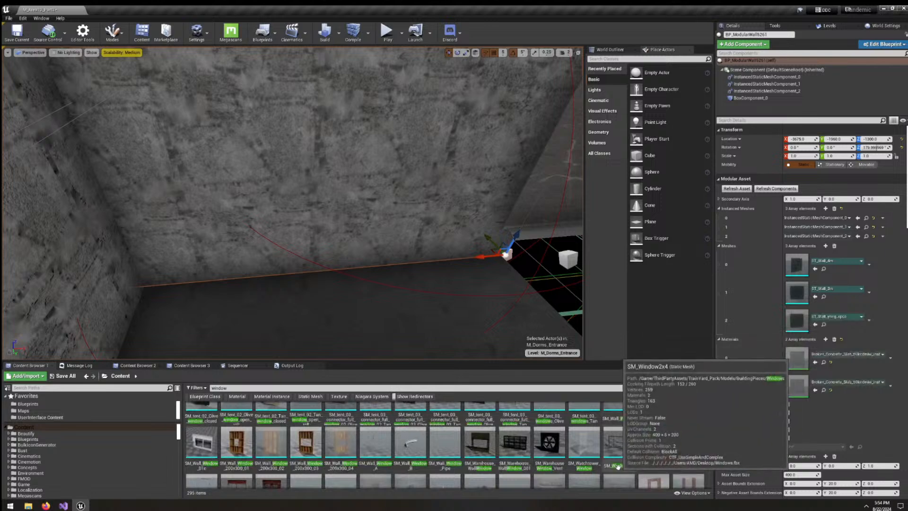
pyautogui.moveTo(619, 443); pyautogui.dragTo(325, 260)
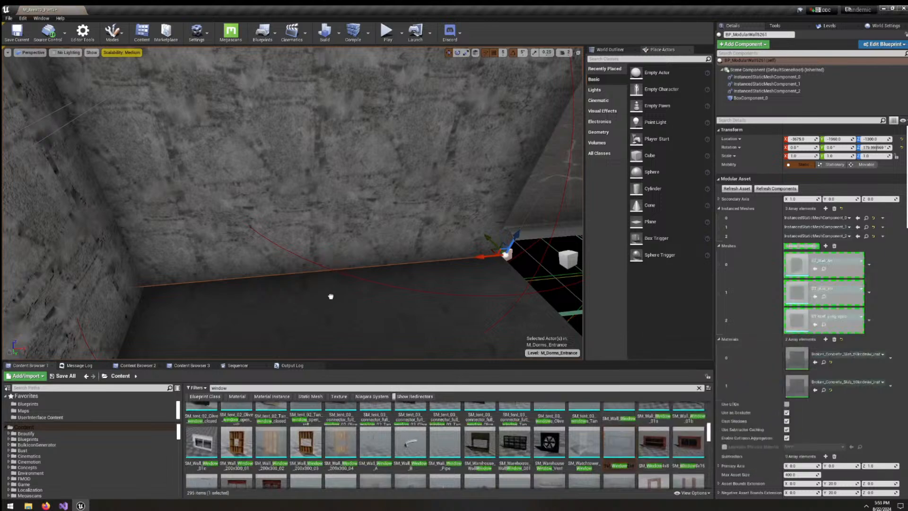
pyautogui.moveTo(331, 296); pyautogui.dragTo(400, 303)
pyautogui.click(526, 275)
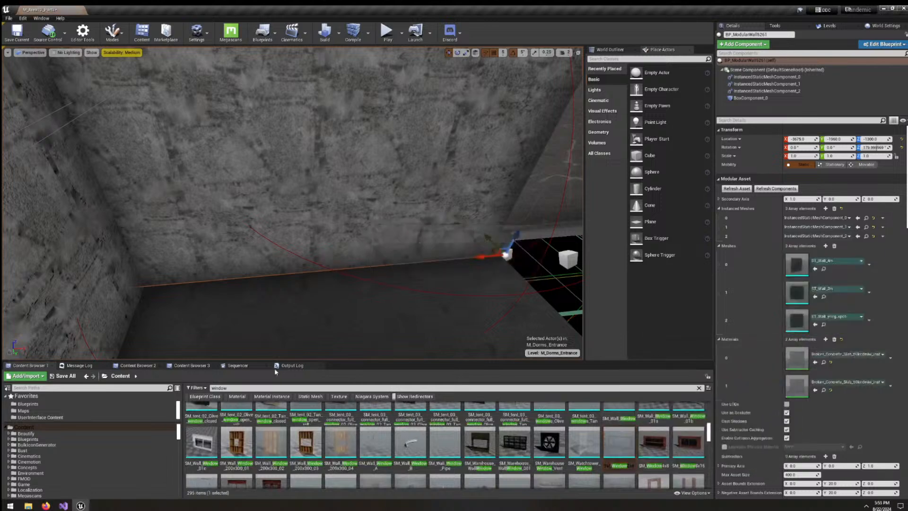
# Limit the window search to static meshes and browse the remaining window models.
pyautogui.click(215, 397)
pyautogui.click(215, 397)
pyautogui.click(309, 400)
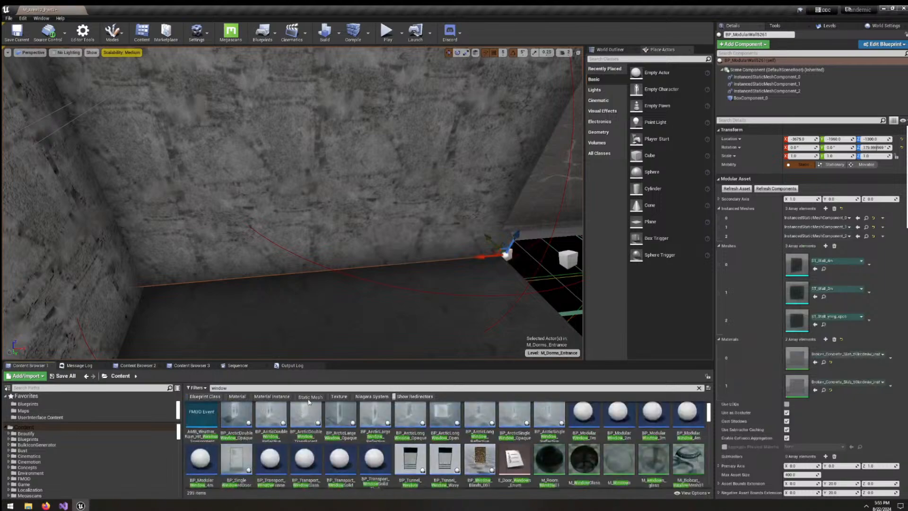
pyautogui.moveTo(331, 265); pyautogui.dragTo(331, 294, button='right')
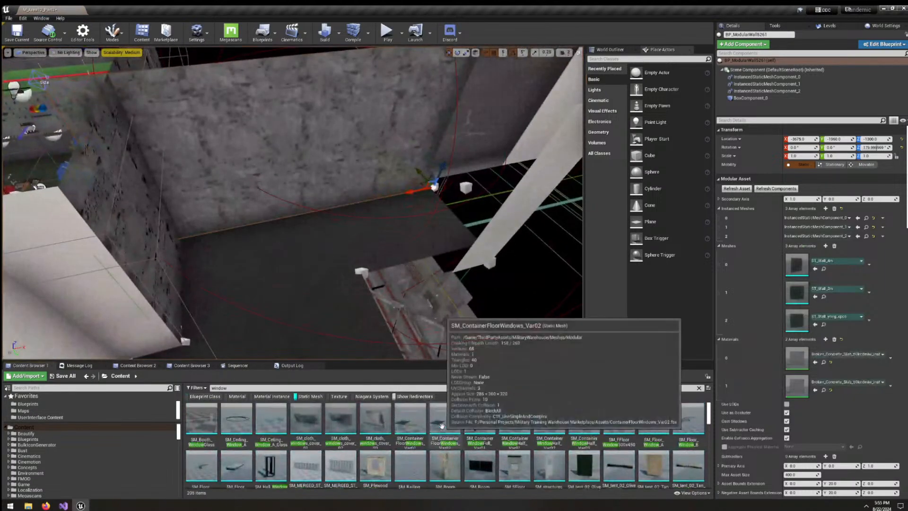
pyautogui.scroll(-5, 497, 450)
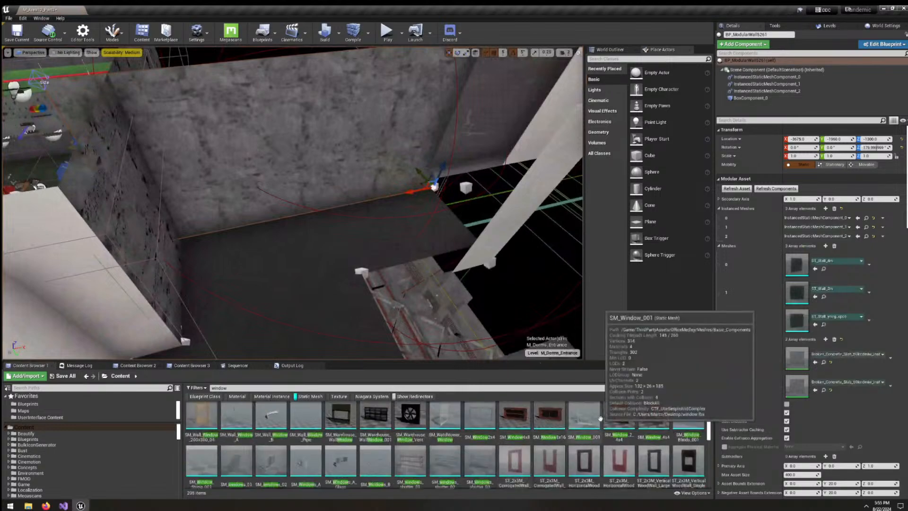
pyautogui.scroll(-2, 308, 440)
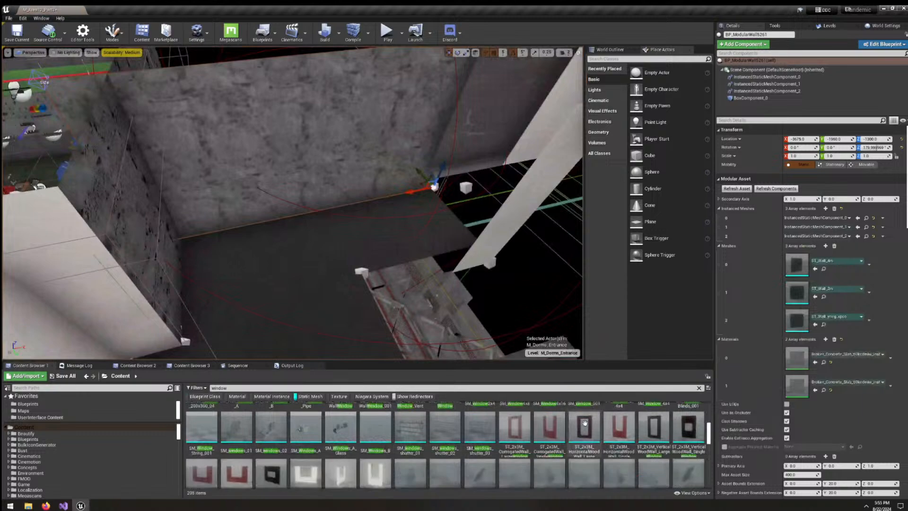
# Try to place the SM_windows_02 mesh on the platform floor and move it towards the concrete wall.
pyautogui.click(278, 439)
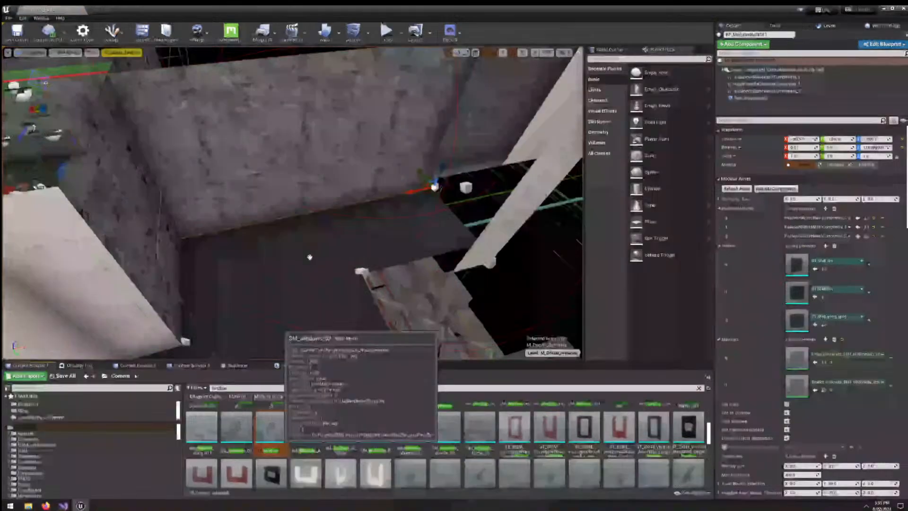
pyautogui.moveTo(274, 234); pyautogui.dragTo(306, 310)
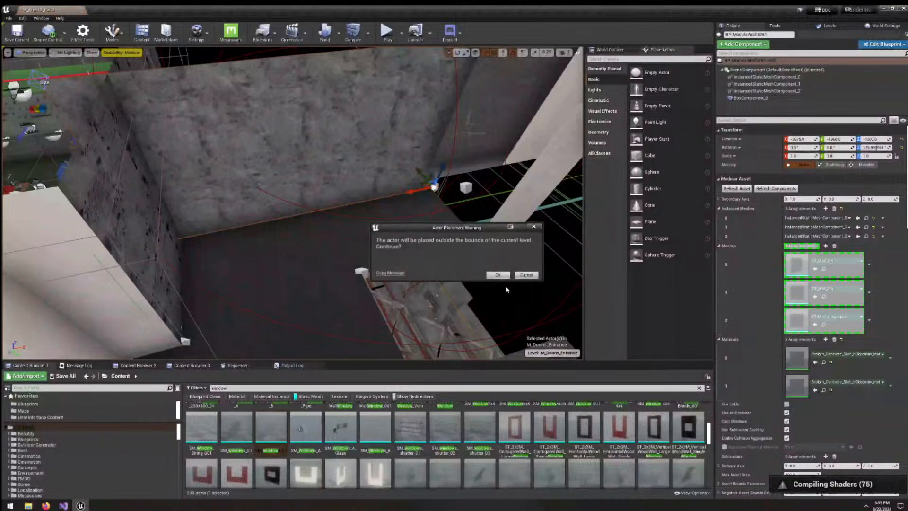
pyautogui.click(499, 275)
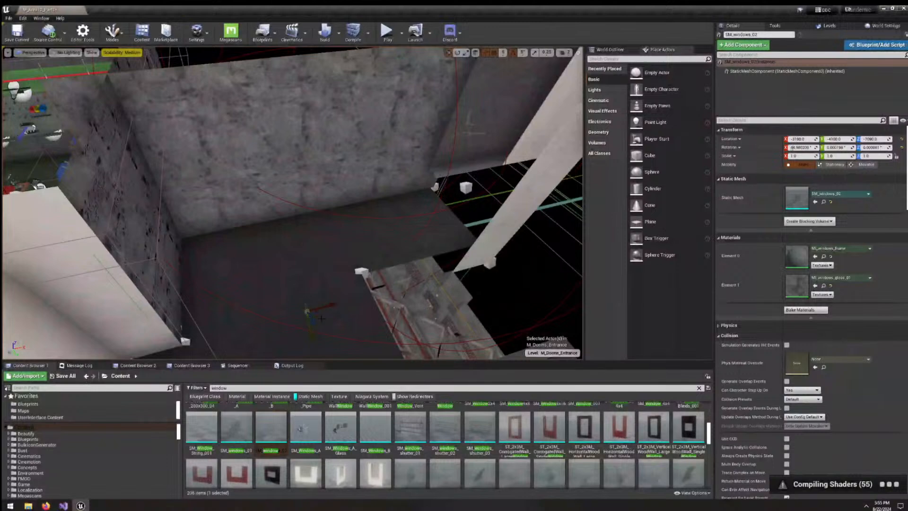
pyautogui.moveTo(322, 318); pyautogui.dragTo(347, 281, button='right')
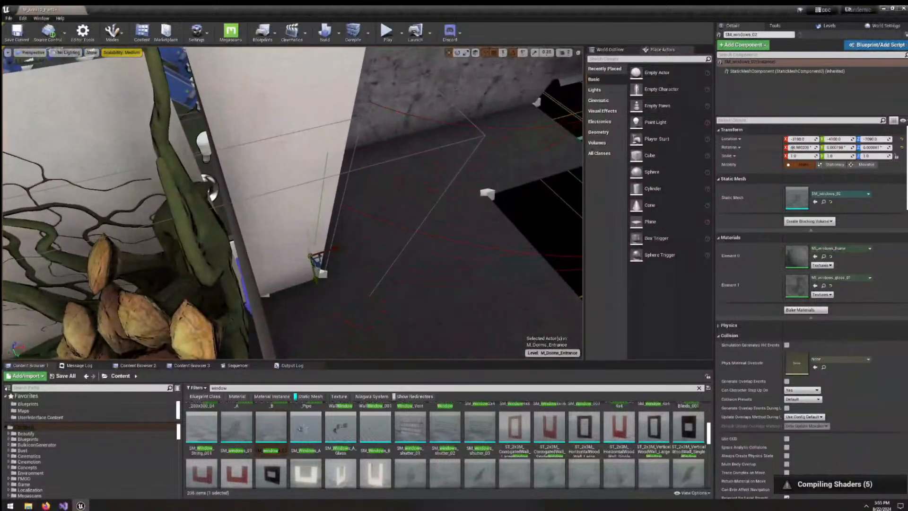
pyautogui.moveTo(314, 268); pyautogui.dragTo(467, 125)
pyautogui.moveTo(467, 126); pyautogui.dragTo(558, 137, button='right')
pyautogui.hotkey('ctrl', 'z')
pyautogui.moveTo(425, 215); pyautogui.dragTo(558, 142, button='right')
pyautogui.press('Escape')
# Place the SM_windows_02 mesh on the floor over the thick green root and reset its rotation to zero.
pyautogui.press('w')
pyautogui.press('s')
pyautogui.press('a')
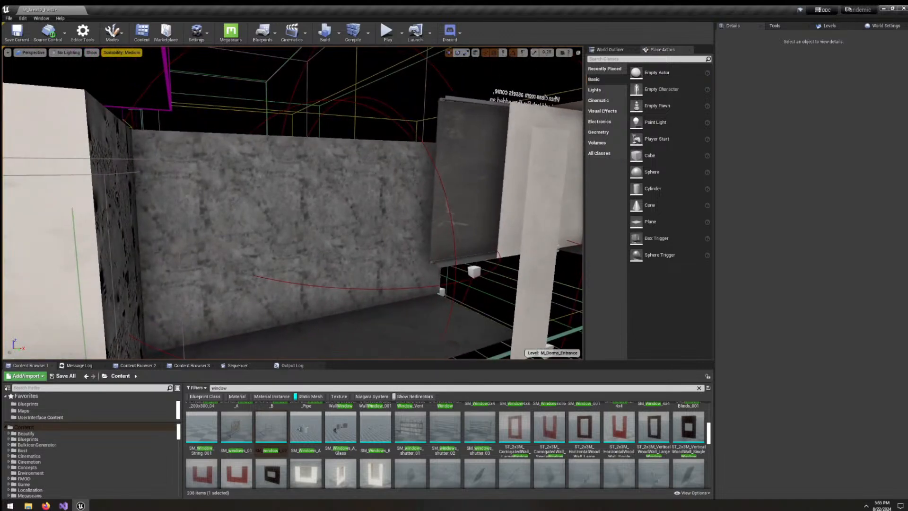
pyautogui.moveTo(366, 212); pyautogui.dragTo(366, 212, button='right')
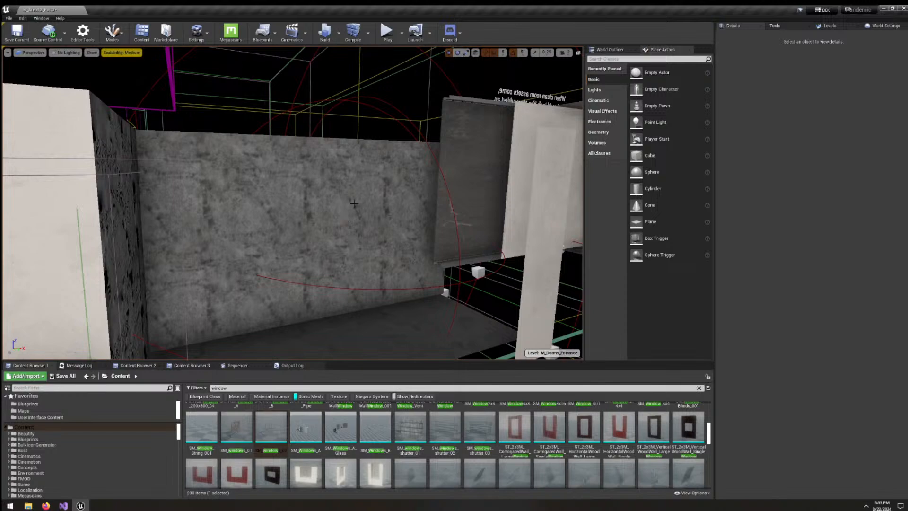
pyautogui.moveTo(463, 217)
pyautogui.mouseDown(button='right')
pyautogui.moveTo(492, 220)
pyautogui.moveTo(483, 274)
pyautogui.moveTo(417, 322)
pyautogui.moveTo(369, 321)
pyautogui.moveTo(404, 194)
pyautogui.moveTo(421, 217)
pyautogui.moveTo(451, 222)
pyautogui.mouseUp(button='right')
pyautogui.press('s')
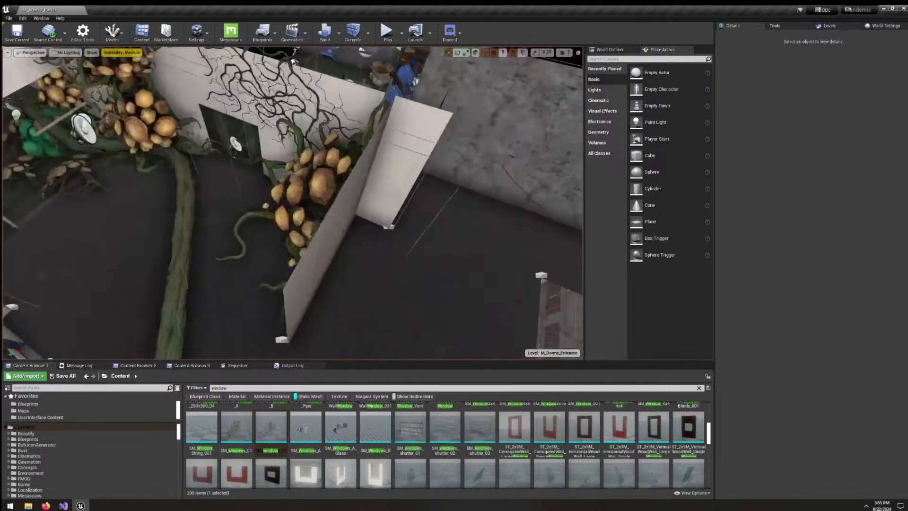
pyautogui.press('w')
pyautogui.moveTo(288, 314); pyautogui.dragTo(388, 350, button='right')
pyautogui.moveTo(286, 288); pyautogui.dragTo(373, 282, button='right')
pyautogui.press('w')
pyautogui.moveTo(271, 432); pyautogui.dragTo(363, 177)
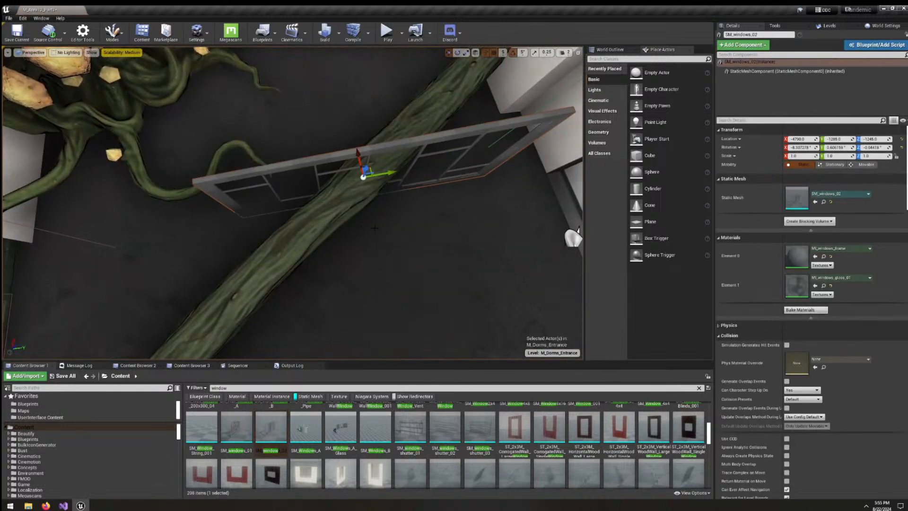
pyautogui.click(800, 147)
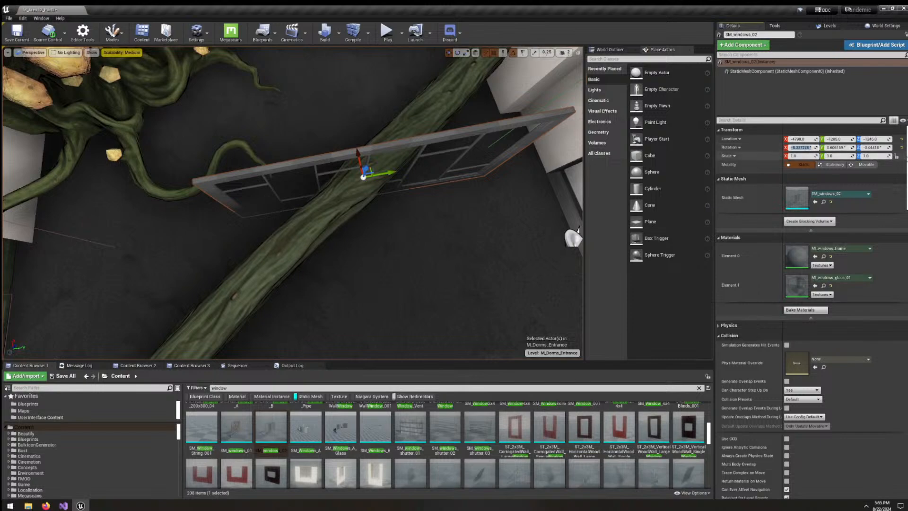
pyautogui.click(901, 147)
# Move the window to the base of the duplicated concrete wall and rotate it to -90 degrees about Z to lie parallel.
pyautogui.moveTo(520, 147); pyautogui.dragTo(293, 154, button='right')
pyautogui.moveTo(271, 171); pyautogui.dragTo(534, 270)
pyautogui.moveTo(535, 270); pyautogui.dragTo(624, 269, button='right')
pyautogui.moveTo(402, 239); pyautogui.dragTo(332, 86)
pyautogui.moveTo(302, 114); pyautogui.dragTo(279, 90, button='right')
pyautogui.press('e')
pyautogui.moveTo(379, 242); pyautogui.dragTo(431, 238)
pyautogui.press('w')
pyautogui.moveTo(370, 195); pyautogui.dragTo(337, 165)
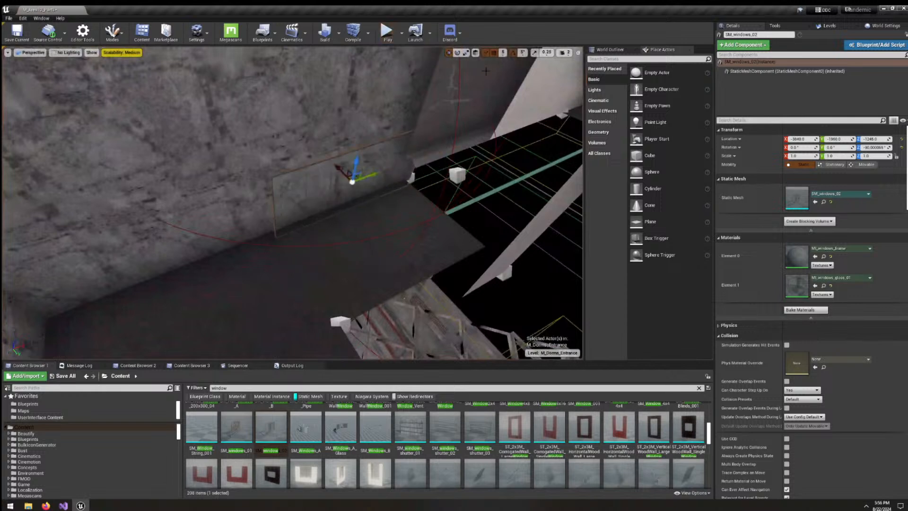
# Set the position grid snap to 50 and shift the window up to the middle of the concrete wall.
pyautogui.click(505, 55)
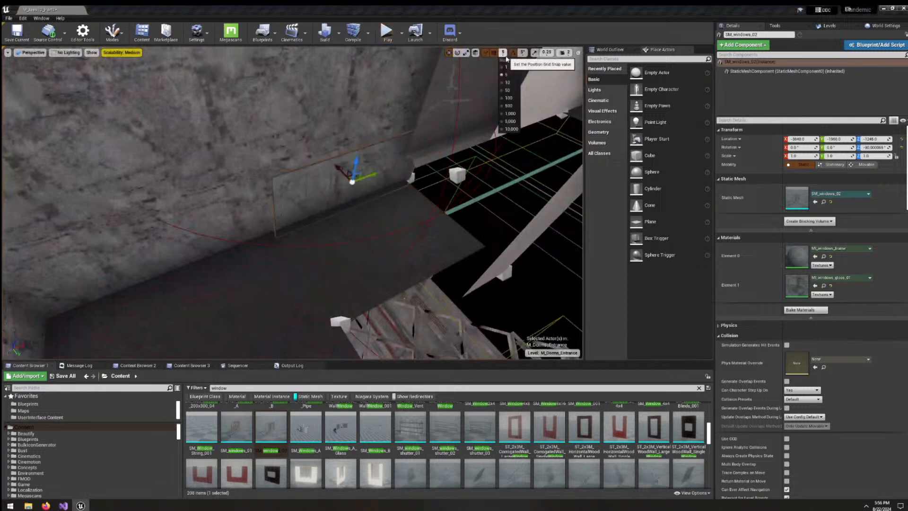
pyautogui.click(507, 90)
pyautogui.scroll(3, 412, 194)
pyautogui.moveTo(431, 200); pyautogui.dragTo(311, 123)
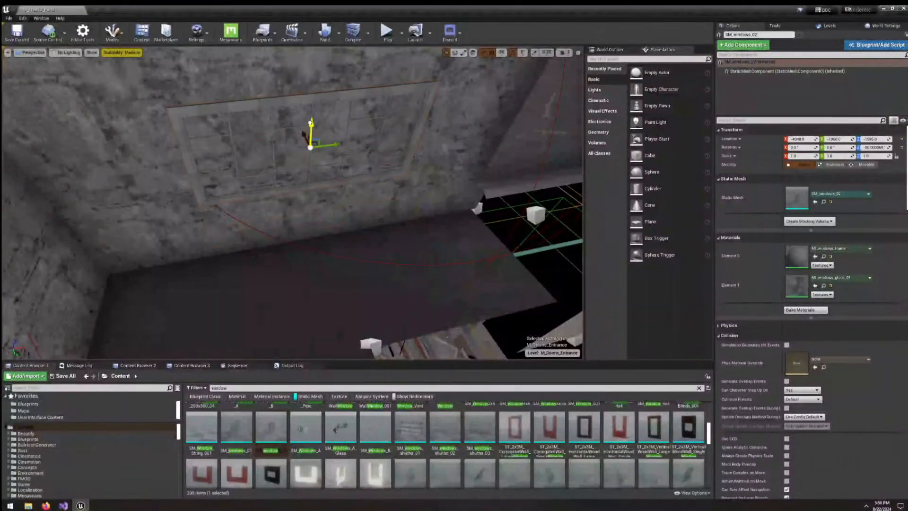
# Add a subtractor to the duplicated concrete wall and pick the SM_windows_02 window so it cuts an opening.
pyautogui.moveTo(304, 156)
pyautogui.mouseDown(button='right')
pyautogui.moveTo(246, 175)
pyautogui.moveTo(265, 184)
pyautogui.moveTo(322, 160)
pyautogui.moveTo(303, 158)
pyautogui.mouseUp(button='right')
pyautogui.click(324, 202)
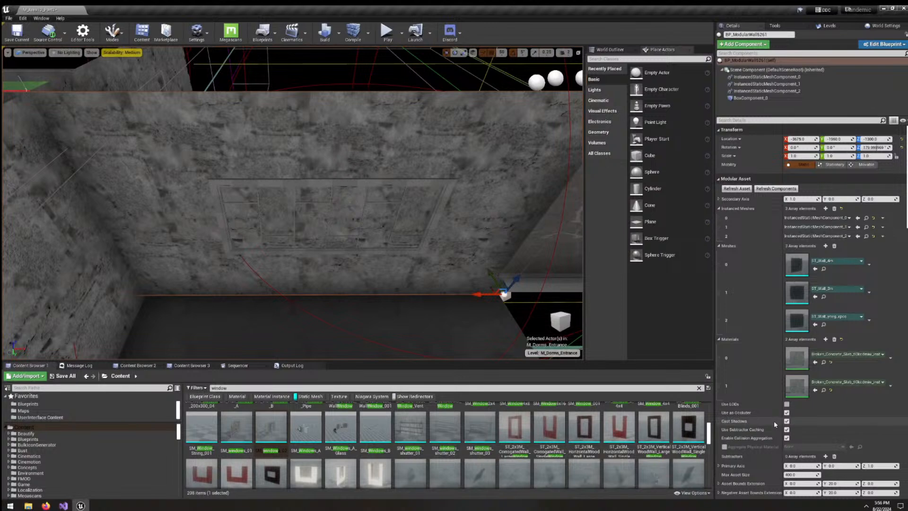
pyautogui.scroll(-3, 793, 432)
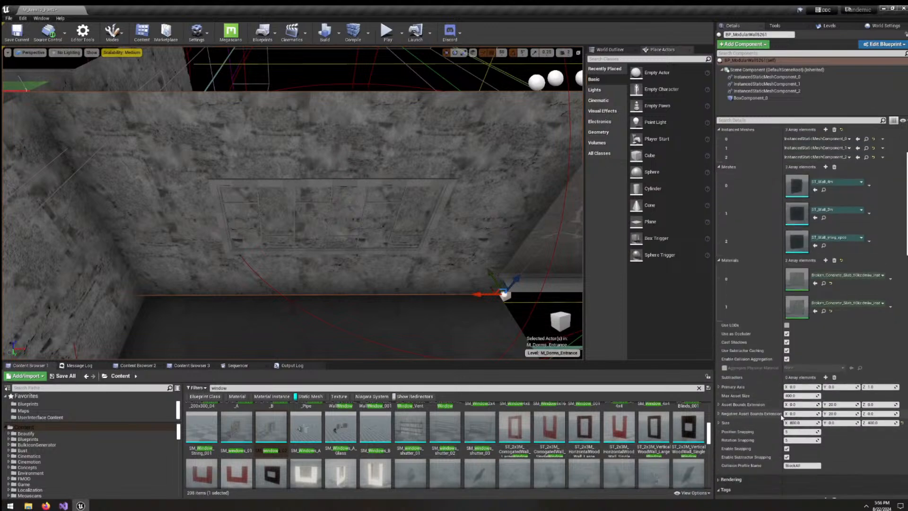
pyautogui.scroll(-5, 807, 396)
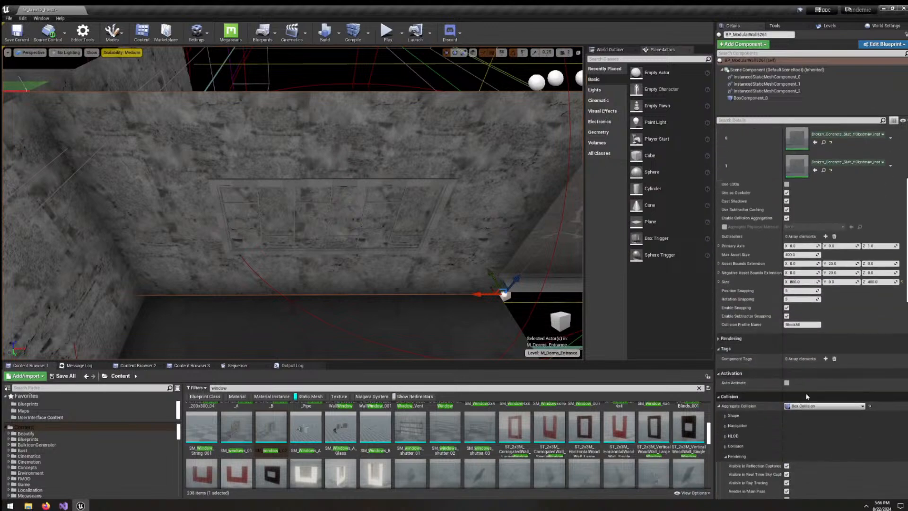
pyautogui.scroll(4, 812, 402)
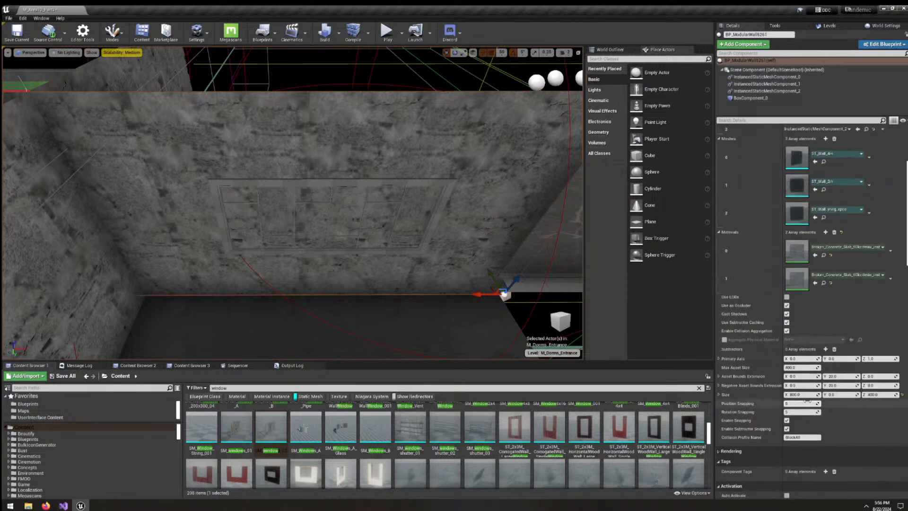
pyautogui.click(826, 349)
pyautogui.click(852, 361)
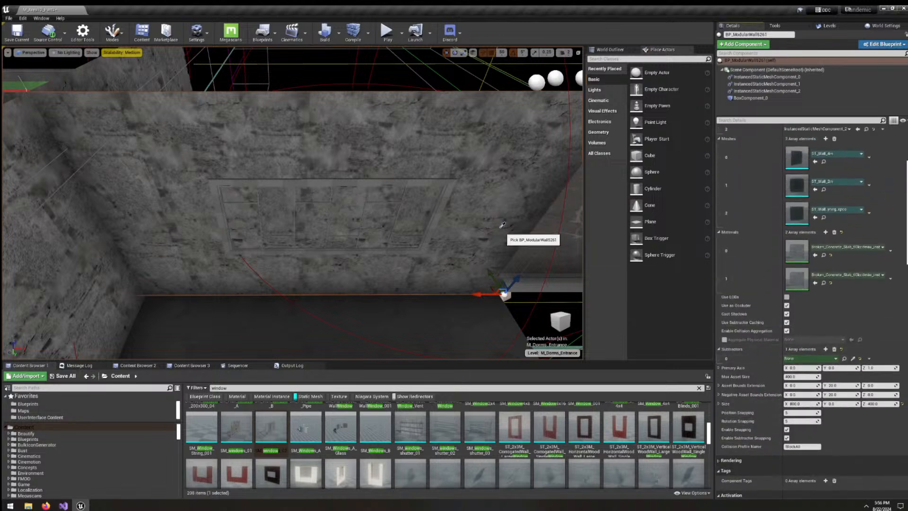
pyautogui.click(440, 183)
# Set the position grid snap to 5, lower the window slightly and slide it sideways along the wall.
pyautogui.moveTo(441, 183); pyautogui.dragTo(558, 175, button='right')
pyautogui.press('a')
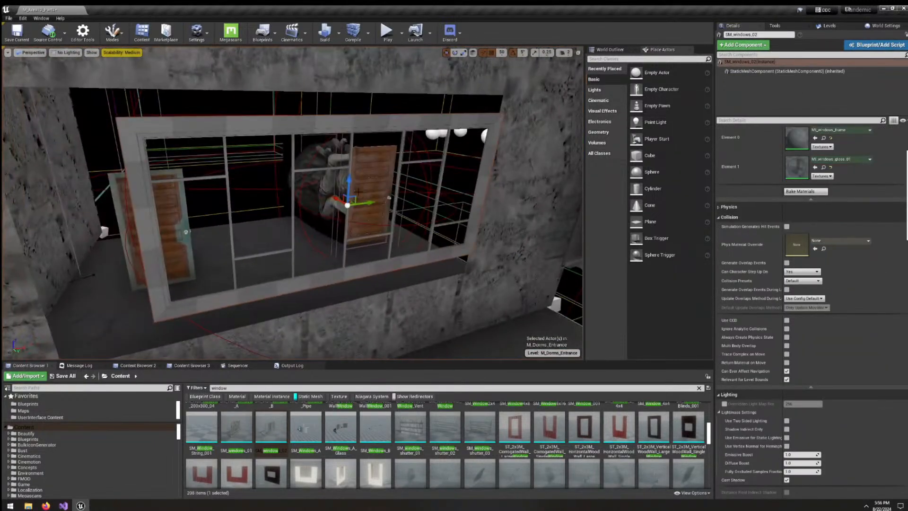
pyautogui.moveTo(345, 182)
pyautogui.mouseDown()
pyautogui.moveTo(346, 223)
pyautogui.moveTo(346, 191)
pyautogui.mouseUp()
pyautogui.click(502, 53)
pyautogui.click(504, 76)
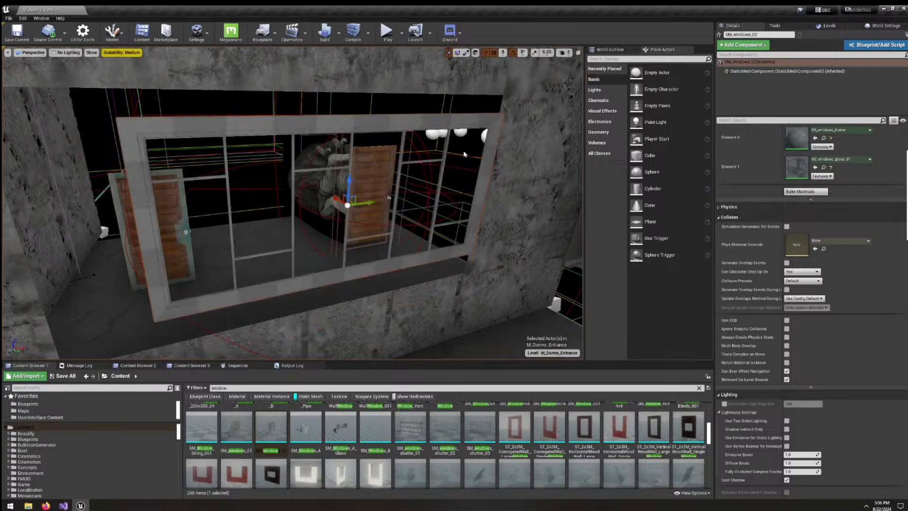
pyautogui.moveTo(347, 178); pyautogui.dragTo(354, 203)
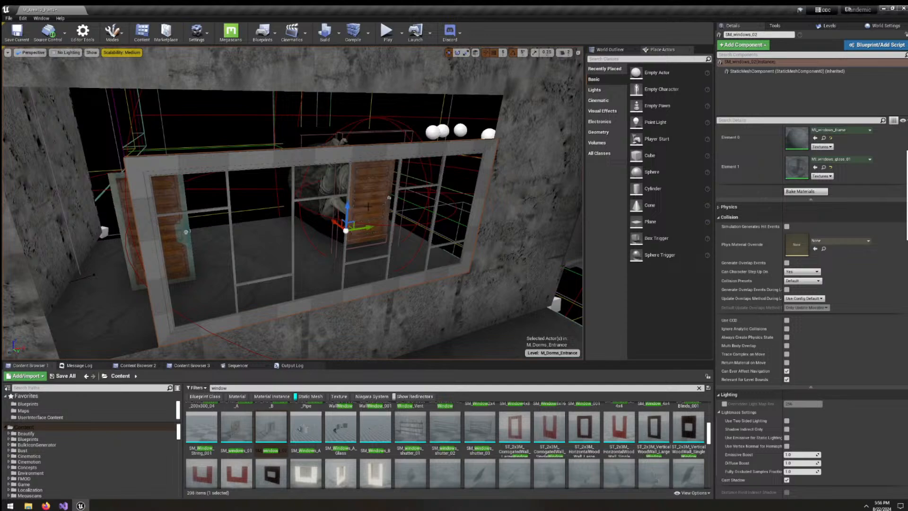
pyautogui.moveTo(368, 207); pyautogui.dragTo(327, 237, button='right')
pyautogui.moveTo(424, 184); pyautogui.dragTo(373, 184)
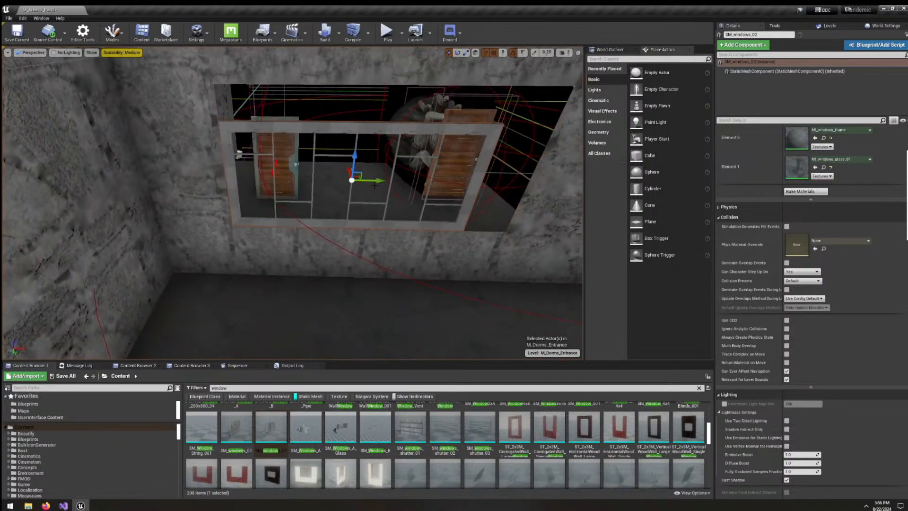
# Examine how the window sits against its opening in the concrete wall from several angles.
pyautogui.moveTo(374, 184); pyautogui.dragTo(384, 164, button='right')
pyautogui.moveTo(383, 199); pyautogui.dragTo(403, 176, button='right')
pyautogui.press('w')
pyautogui.press('s')
pyautogui.press('a')
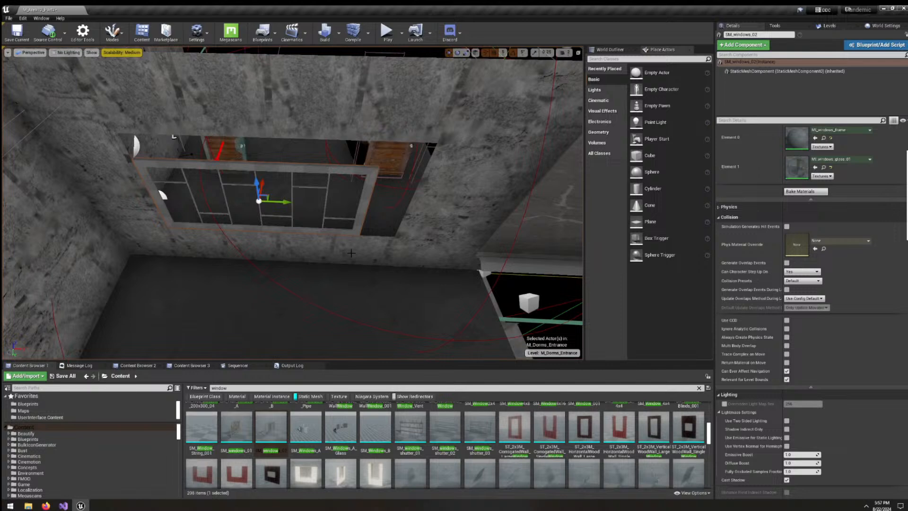
pyautogui.moveTo(350, 253); pyautogui.dragTo(370, 250, button='right')
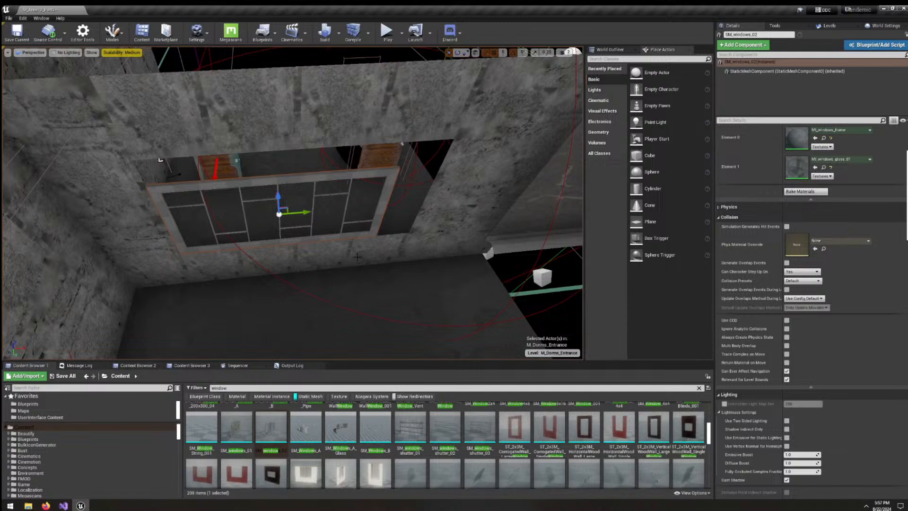
# Inspect the gap beside the window frame and the adjoining floor edge along the concrete wall.
pyautogui.press('s')
pyautogui.moveTo(357, 257)
pyautogui.mouseDown(button='right')
pyautogui.moveTo(303, 250)
pyautogui.moveTo(367, 253)
pyautogui.mouseUp(button='right')
pyautogui.press('w')
pyautogui.press('w')
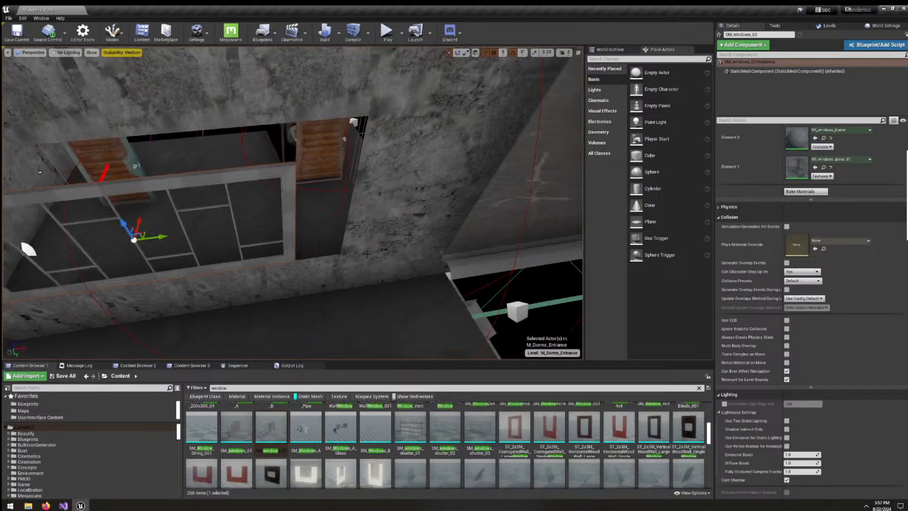
pyautogui.moveTo(367, 254); pyautogui.dragTo(363, 253, button='right')
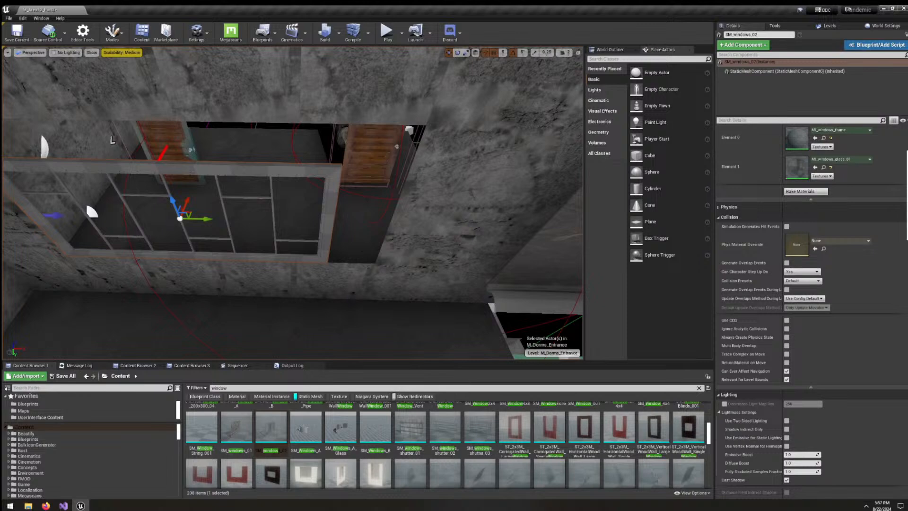
pyautogui.moveTo(363, 253); pyautogui.dragTo(357, 250, button='right')
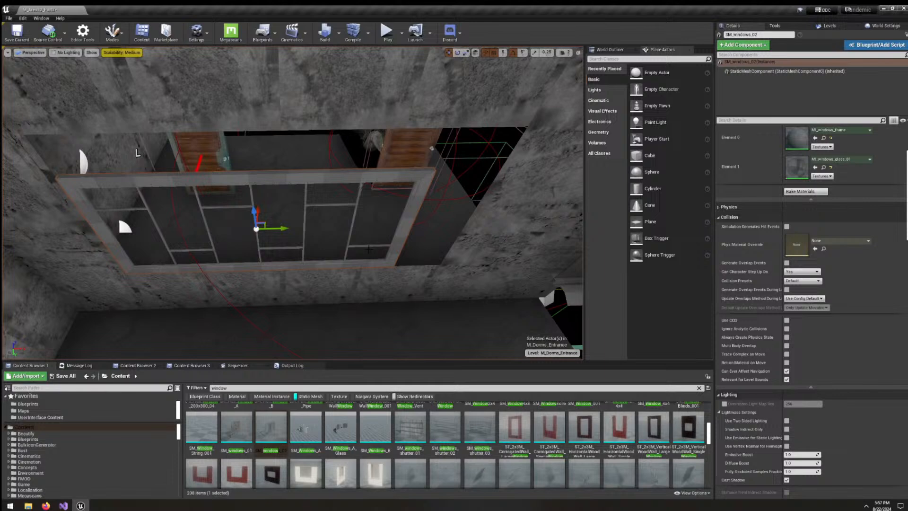
pyautogui.moveTo(369, 249); pyautogui.dragTo(368, 251, button='right')
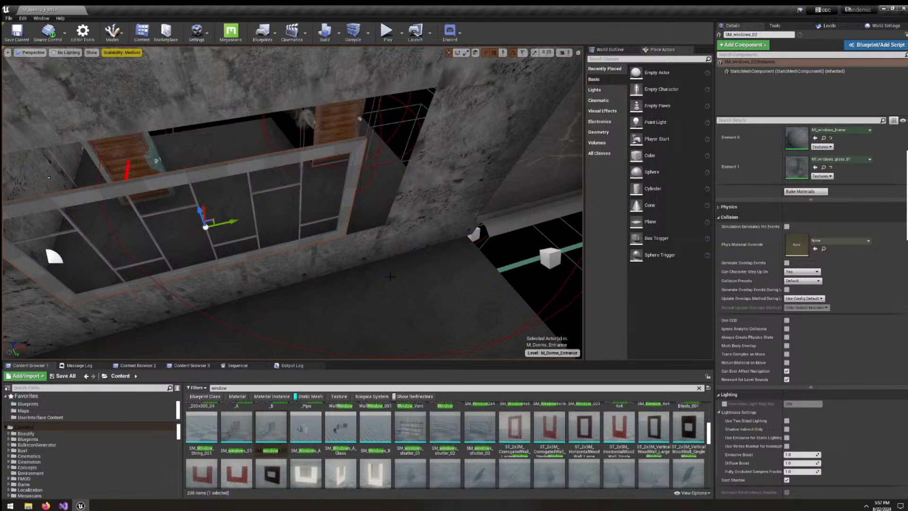
pyautogui.moveTo(390, 277); pyautogui.dragTo(436, 227, button='right')
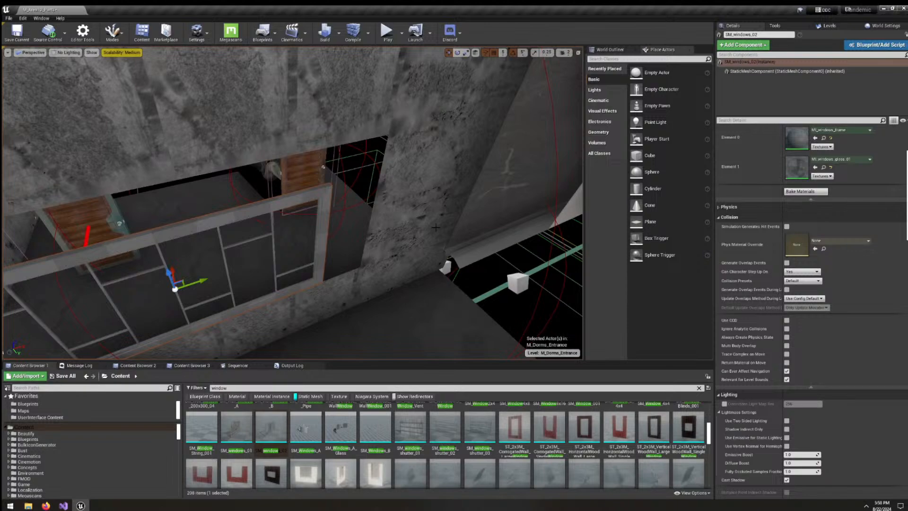
# Refresh the modular concrete wall to recut its opening around the SM_windows_02 window.
pyautogui.click(436, 228)
pyautogui.scroll(4, 822, 333)
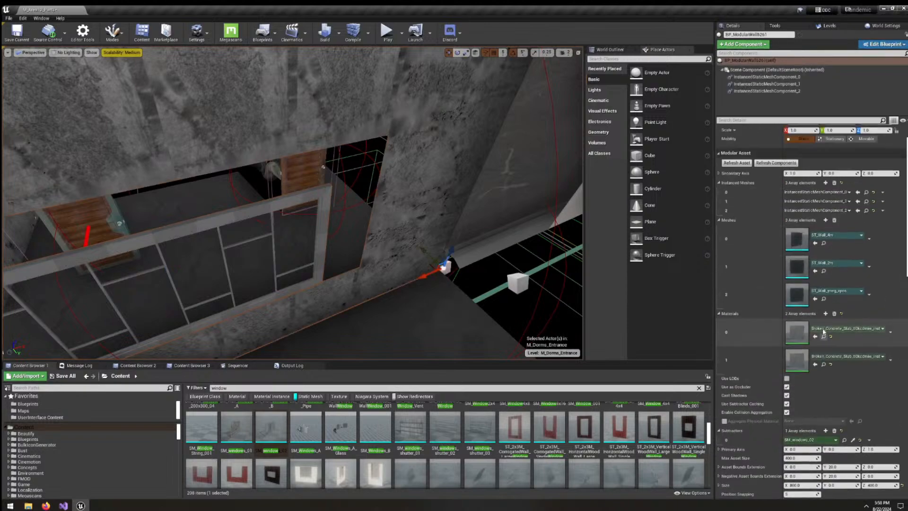
pyautogui.click(745, 163)
pyautogui.moveTo(486, 225); pyautogui.dragTo(487, 225, button='right')
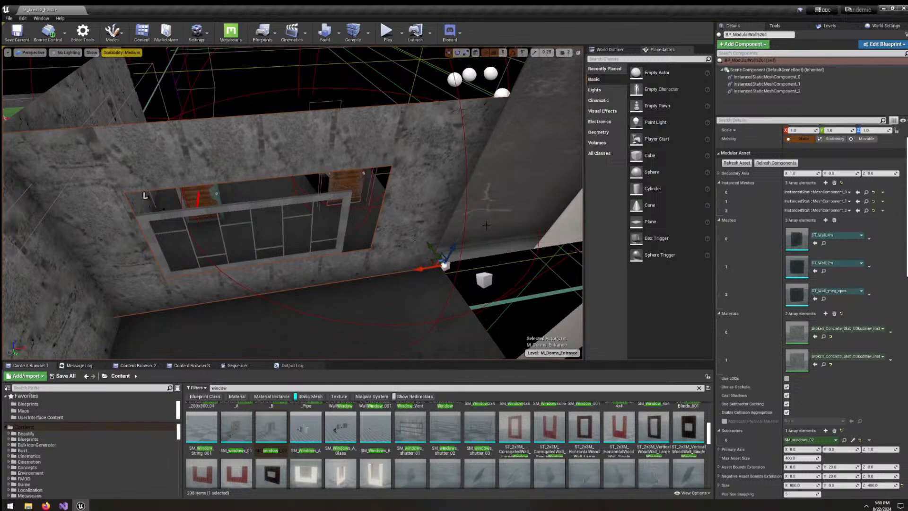
pyautogui.moveTo(486, 226); pyautogui.dragTo(487, 229, button='right')
pyautogui.moveTo(381, 176); pyautogui.dragTo(381, 176, button='right')
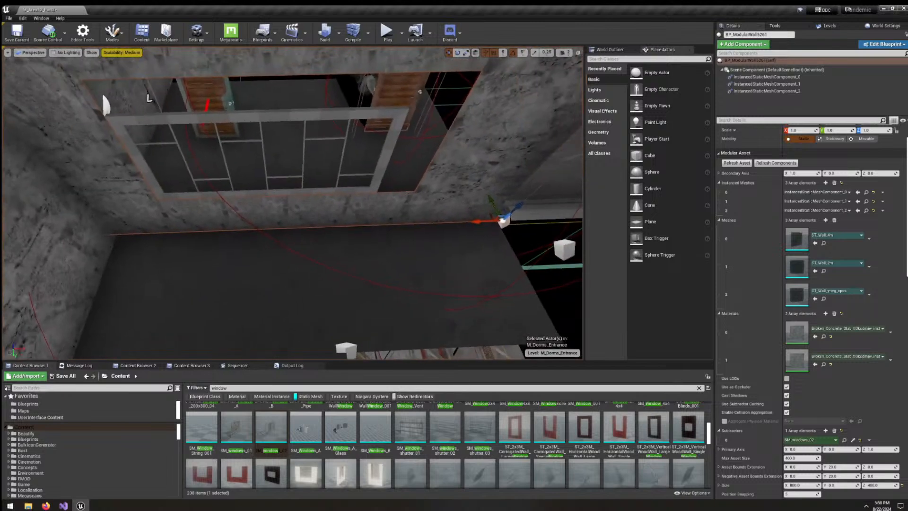
# Replace the selected window actor with the SM_Window_001 static mesh.
pyautogui.click(382, 176)
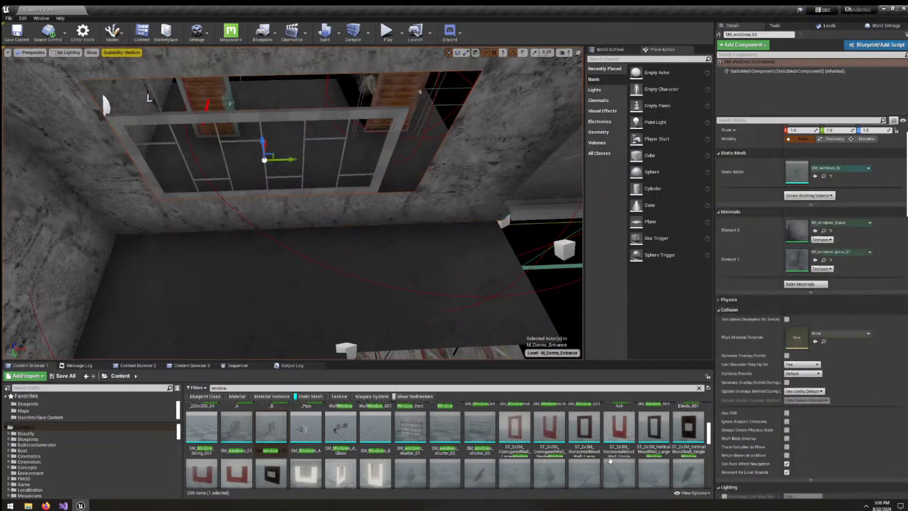
pyautogui.scroll(2, 588, 410)
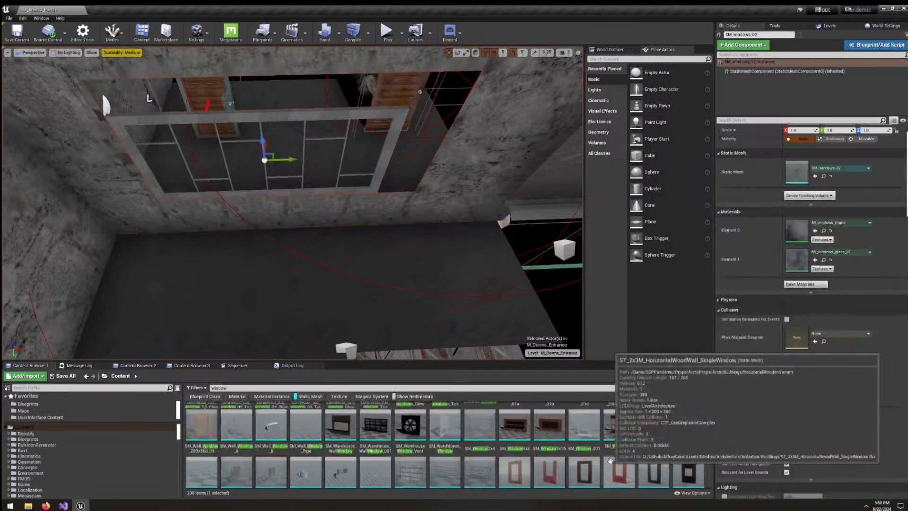
pyautogui.click(588, 412)
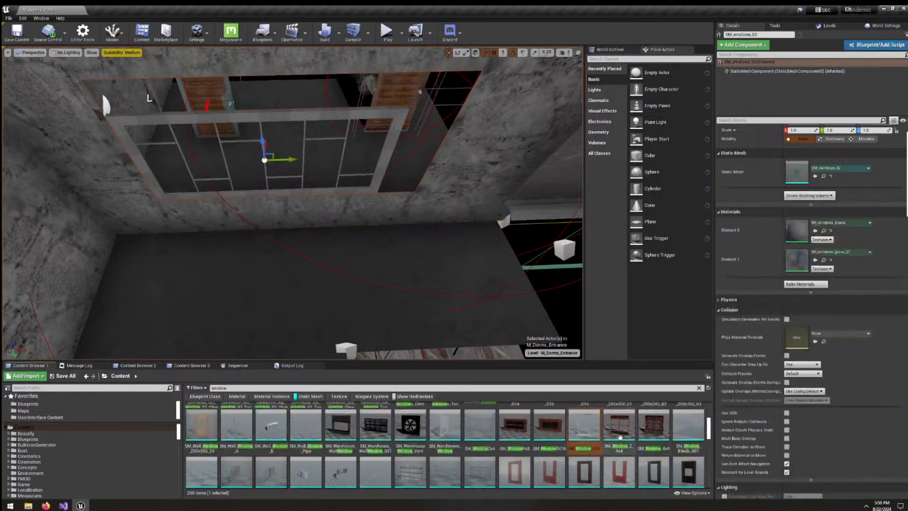
pyautogui.click(613, 49)
pyautogui.scroll(-10, 648, 199)
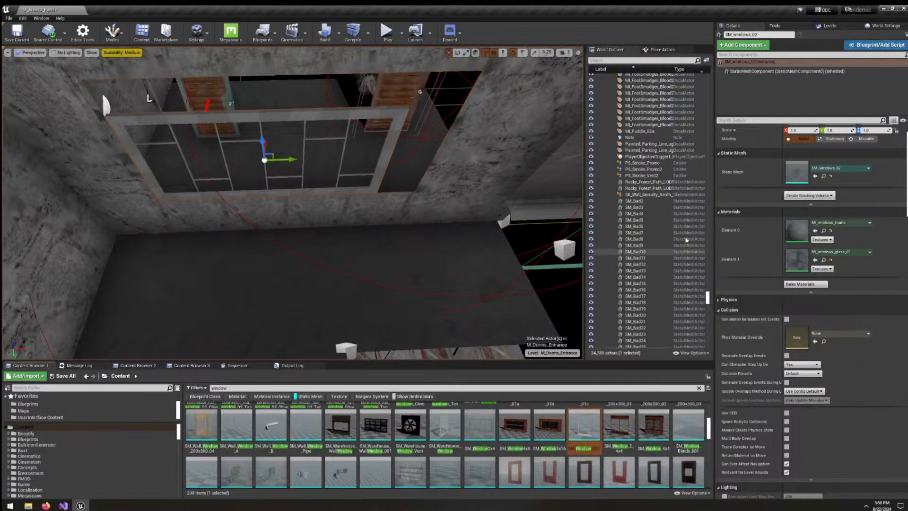
pyautogui.click(390, 163)
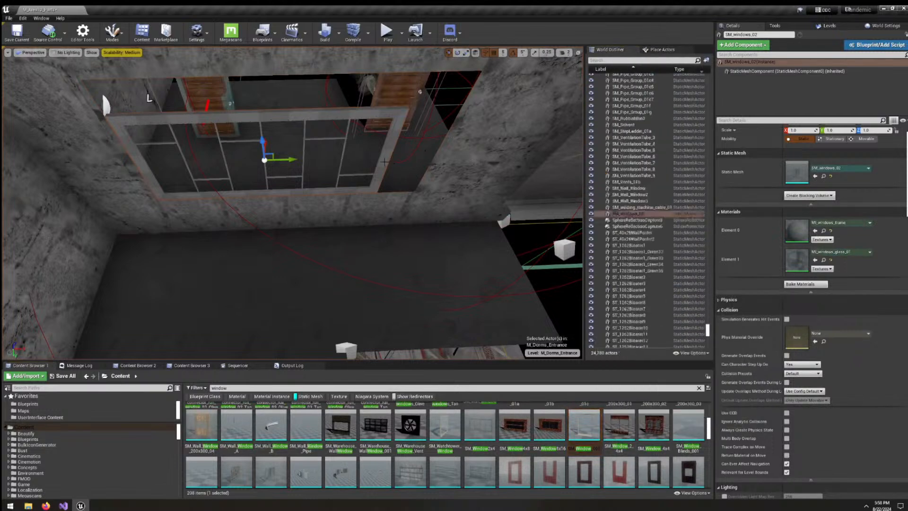
pyautogui.click(628, 214)
pyautogui.rightClick(627, 215)
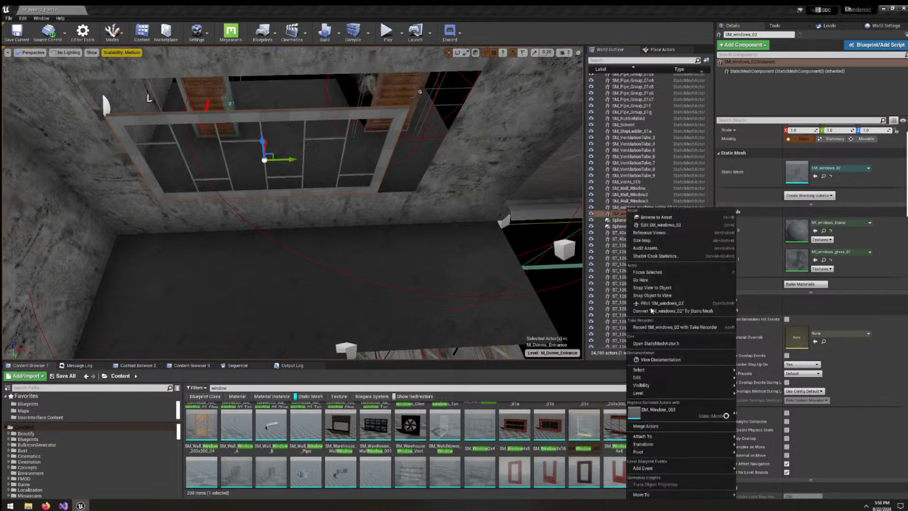
pyautogui.click(664, 412)
# Rotate the wooden-framed window to align with the concrete wall and lower it into the opening.
pyautogui.moveTo(536, 336); pyautogui.dragTo(445, 294, button='right')
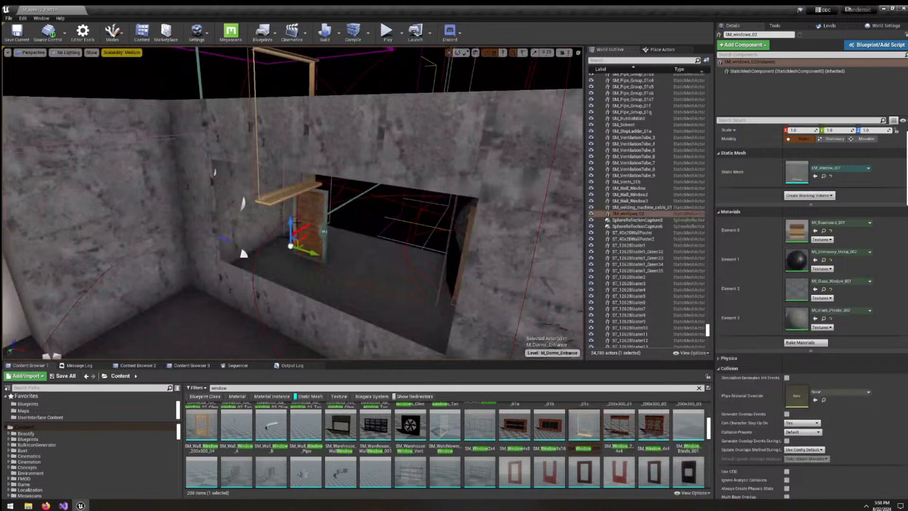
pyautogui.press('e')
pyautogui.moveTo(302, 263); pyautogui.dragTo(245, 258)
pyautogui.press('w')
pyautogui.moveTo(289, 225); pyautogui.dragTo(292, 316)
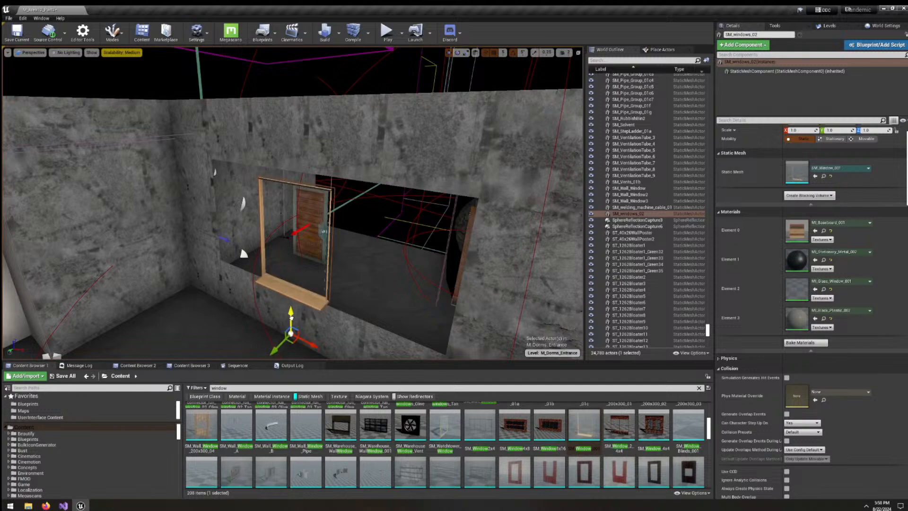
# Shift the wooden-framed window slightly through the wall's thickness so its sill sits over the wall edge.
pyautogui.moveTo(292, 316); pyautogui.dragTo(237, 350, button='right')
pyautogui.press('w')
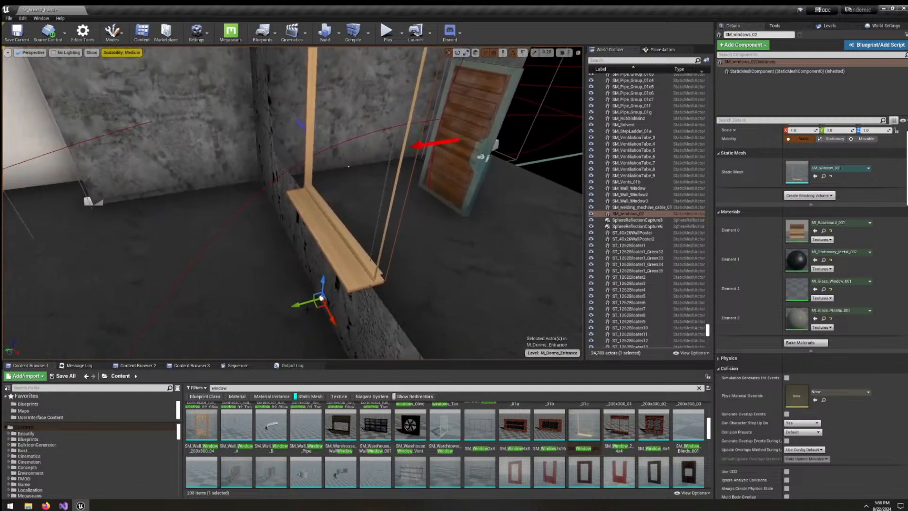
pyautogui.moveTo(297, 303); pyautogui.dragTo(286, 307)
pyautogui.press('s')
# Refresh the modular concrete wall so its opening is recut for the wooden-framed window.
pyautogui.moveTo(287, 307); pyautogui.dragTo(331, 295, button='right')
pyautogui.press('w')
pyautogui.click(429, 184)
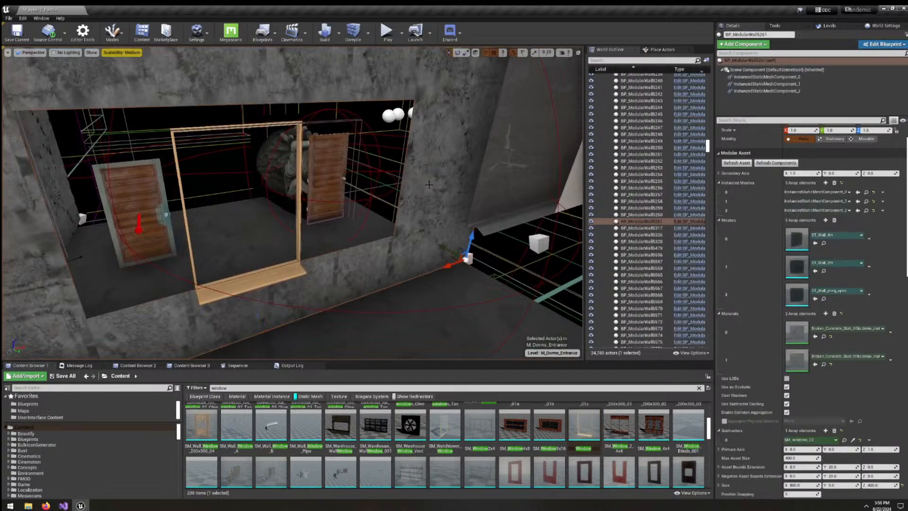
pyautogui.click(736, 163)
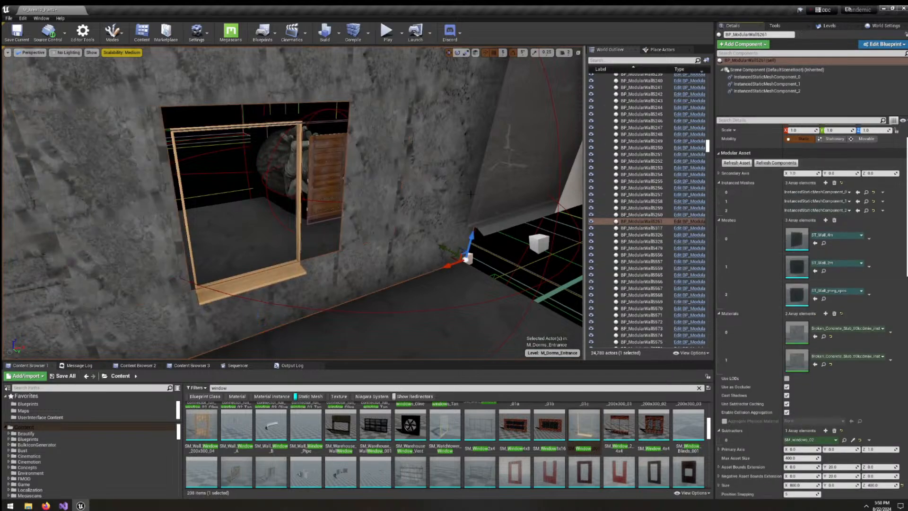
pyautogui.press('d')
pyautogui.moveTo(471, 194); pyautogui.dragTo(302, 212, button='right')
# Select the wooden-framed window and browse the remaining window static meshes for alternatives.
pyautogui.click(320, 230)
pyautogui.press('s')
pyautogui.scroll(-1, 657, 469)
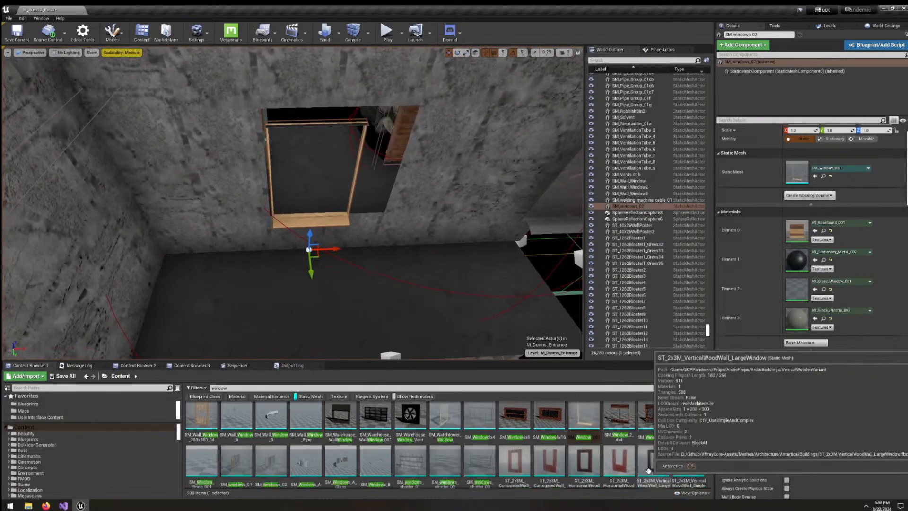
pyautogui.scroll(-2, 648, 471)
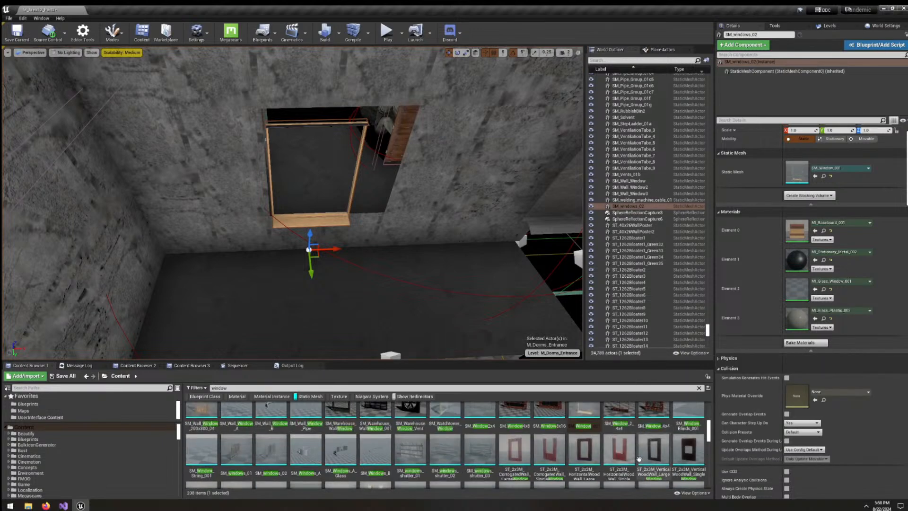
pyautogui.scroll(-3, 639, 458)
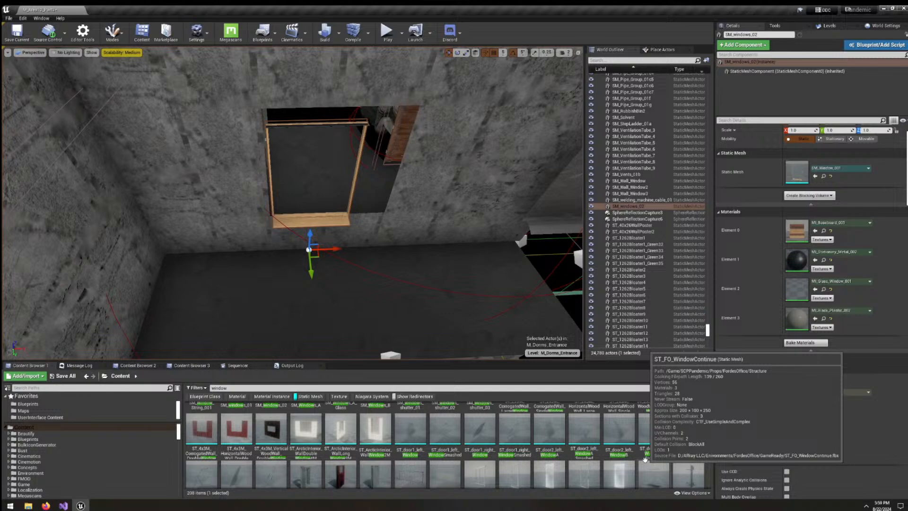
pyautogui.scroll(-3, 645, 459)
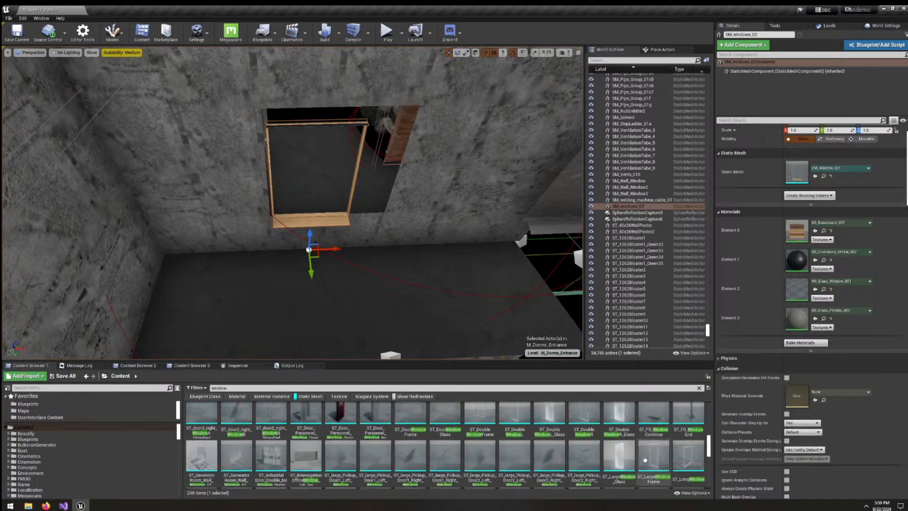
pyautogui.moveTo(426, 265); pyautogui.dragTo(426, 286, button='right')
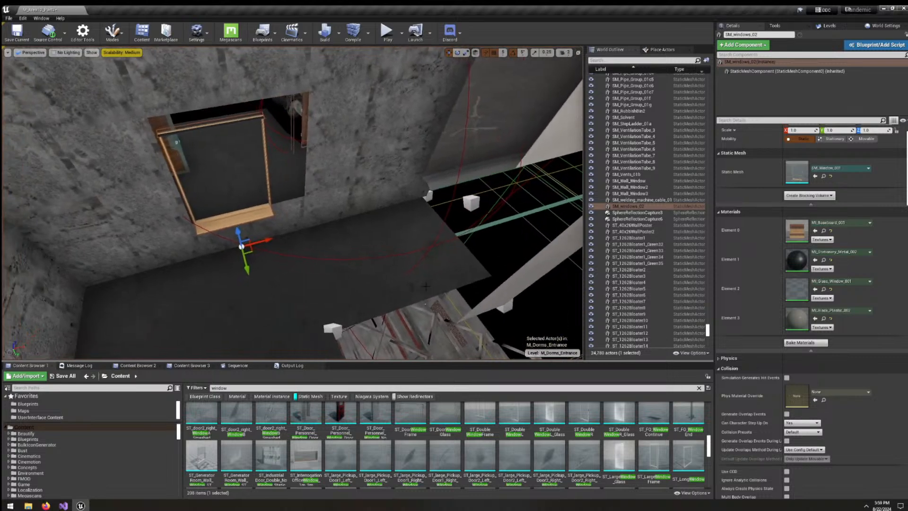
# Search the level's actors for "objective man" and open the BP_ObjectiveManager_Area12_Part3 blueprint for editing.
pyautogui.click(605, 61)
pyautogui.write('object')
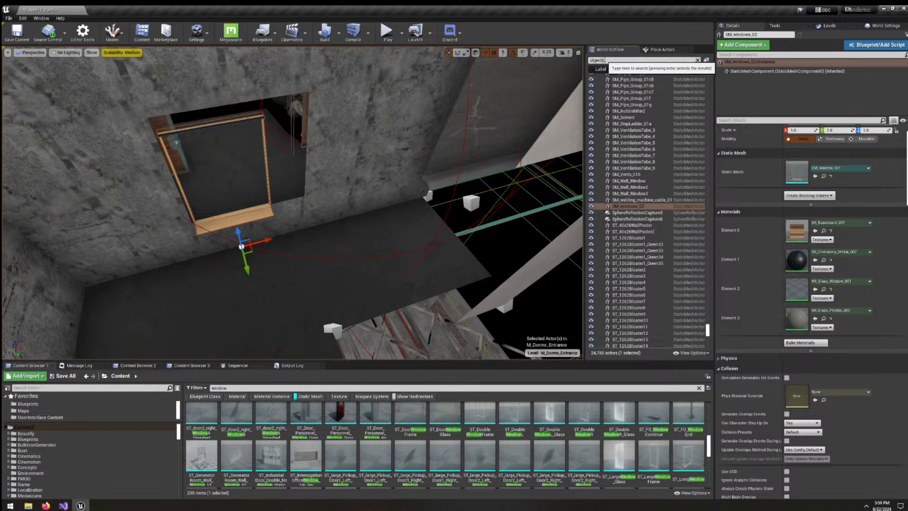
pyautogui.write('ive man')
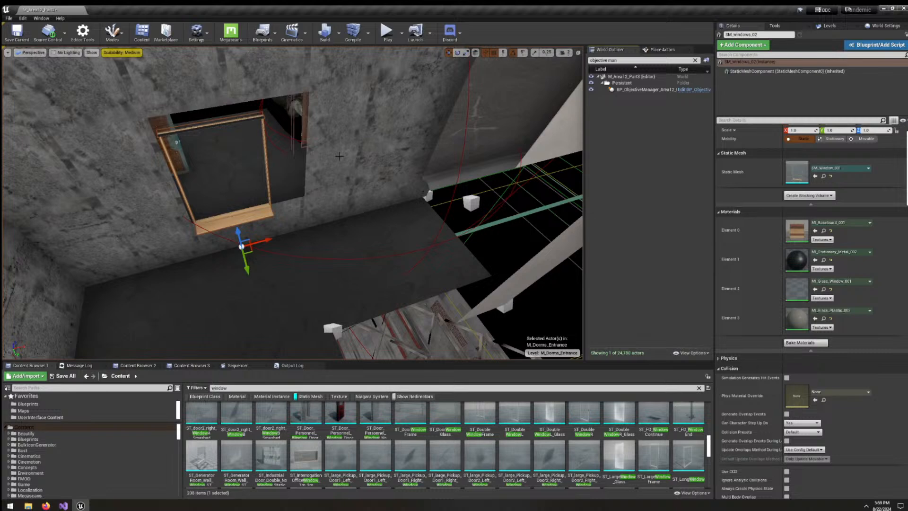
pyautogui.press('f')
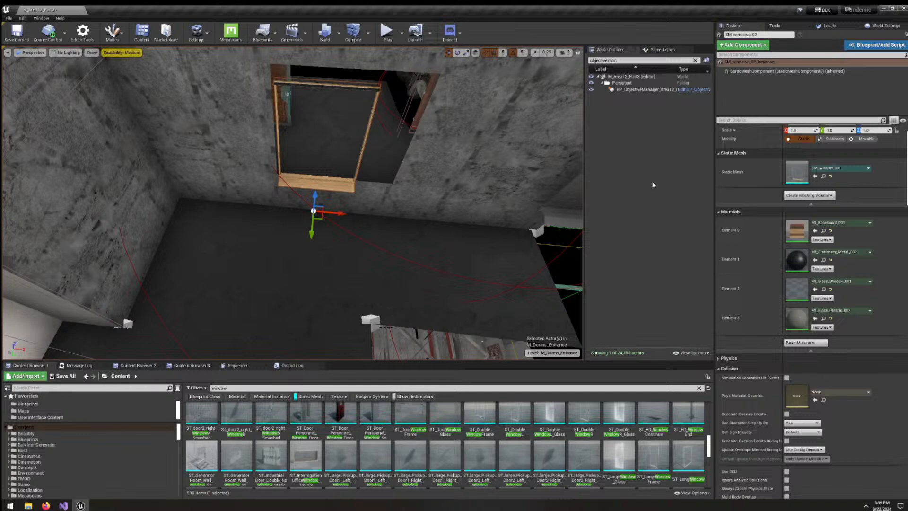
pyautogui.moveTo(430, 240); pyautogui.dragTo(471, 251, button='right')
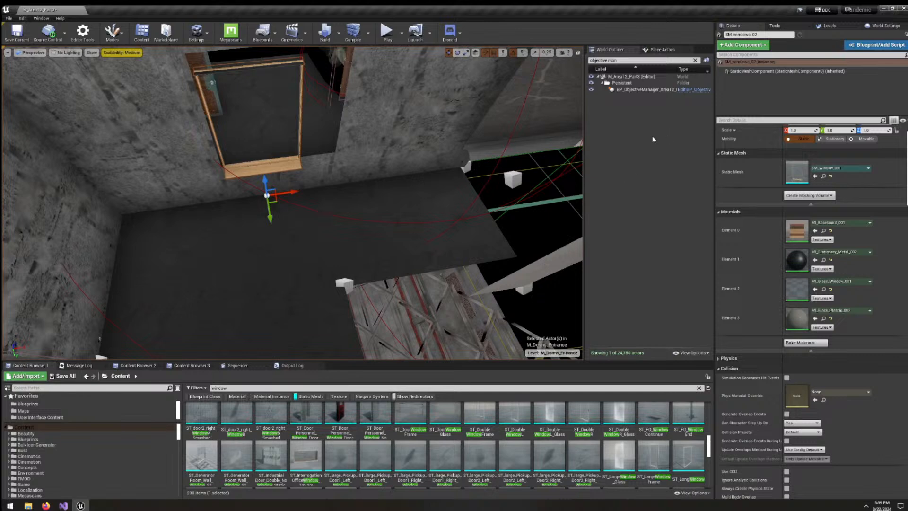
pyautogui.click(694, 90)
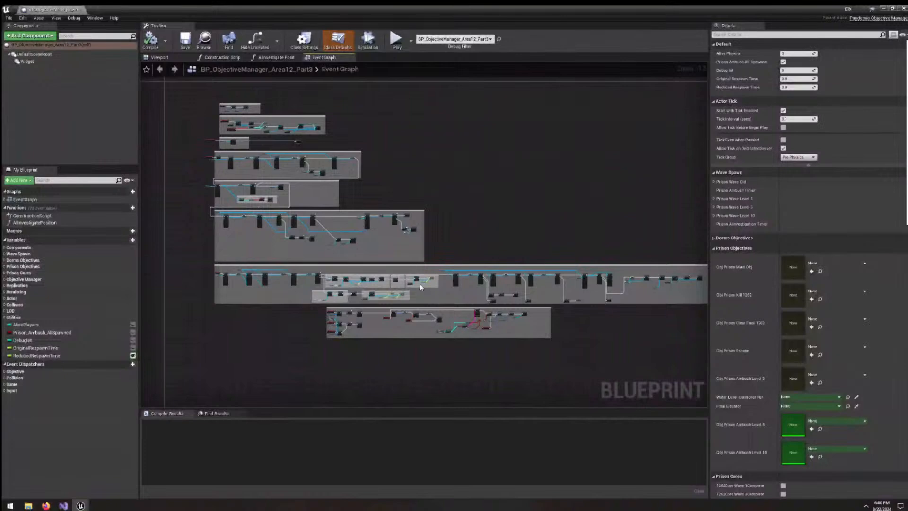
# Examine the Dorms - Main Objective and Dorms - Unblock Elevator sections and the surrounding objective chains in the event graph.
pyautogui.moveTo(425, 216); pyautogui.dragTo(512, 242, button='right')
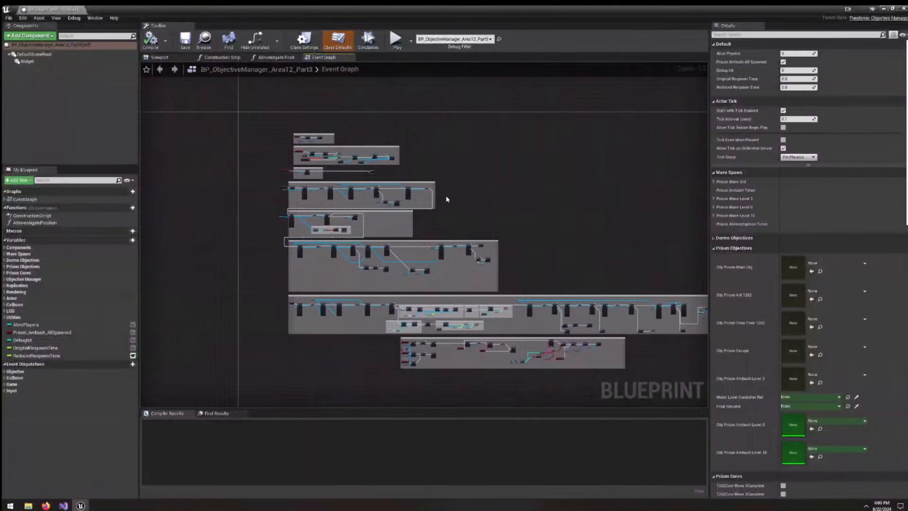
pyautogui.scroll(12, 320, 186)
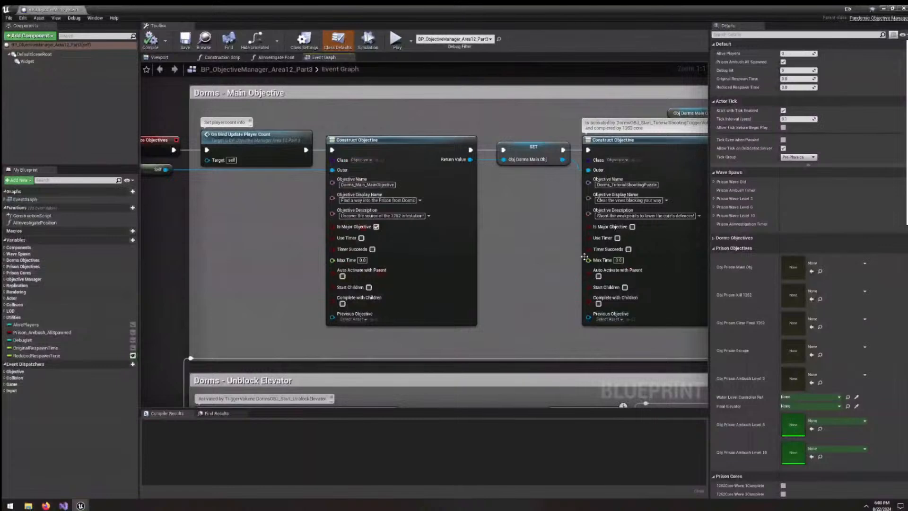
pyautogui.scroll(-2, 473, 281)
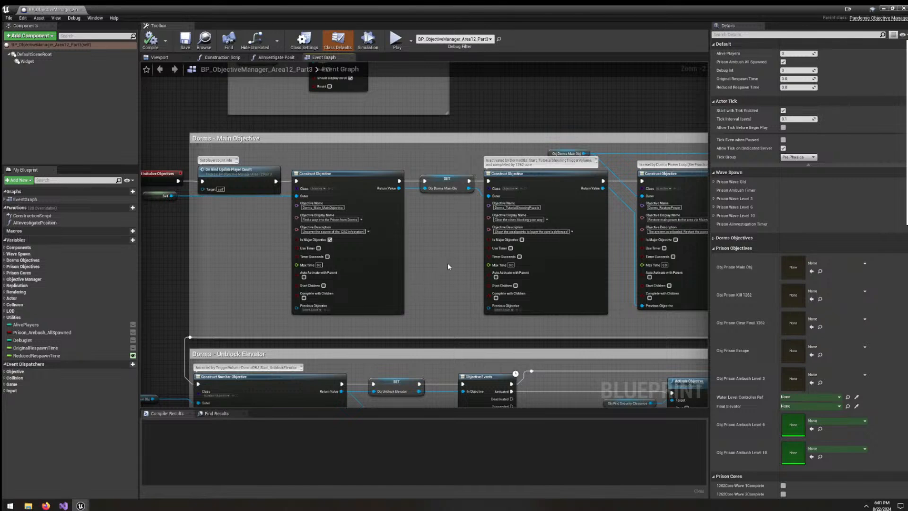
pyautogui.scroll(-3, 448, 263)
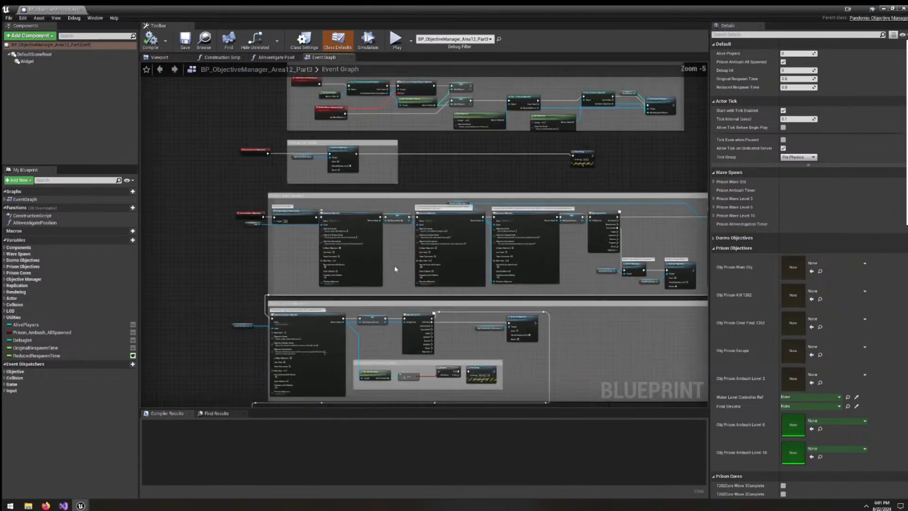
pyautogui.moveTo(432, 278); pyautogui.dragTo(397, 285, button='right')
pyautogui.moveTo(406, 335); pyautogui.dragTo(472, 153, button='right')
pyautogui.scroll(-3, 455, 175)
pyautogui.moveTo(491, 190); pyautogui.dragTo(389, 161, button='right')
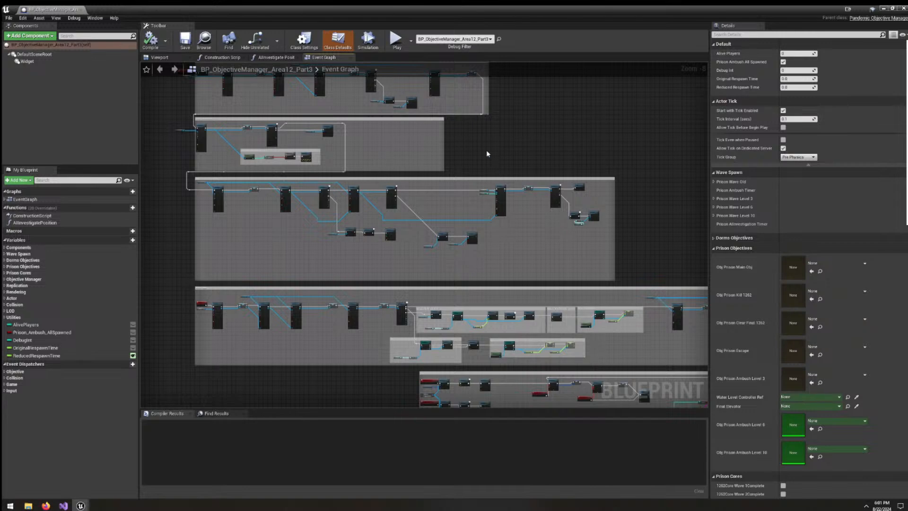
pyautogui.moveTo(487, 149); pyautogui.dragTo(488, 176, button='right')
pyautogui.scroll(-4, 541, 277)
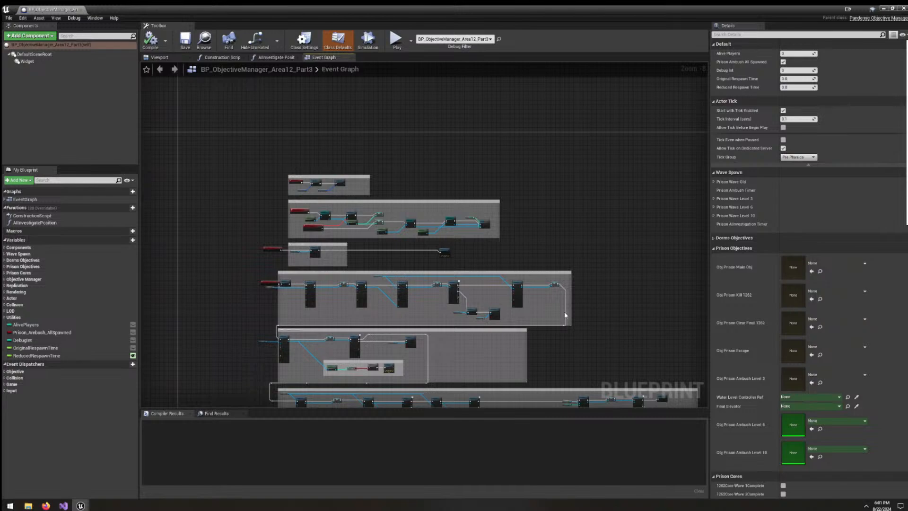
# Close the objective manager blueprint and return to the window opening in the level.
pyautogui.scroll(4, 564, 284)
pyautogui.moveTo(533, 183); pyautogui.dragTo(678, 408, button='right')
pyautogui.click(903, 8)
pyautogui.moveTo(371, 212); pyautogui.dragTo(402, 213, button='right')
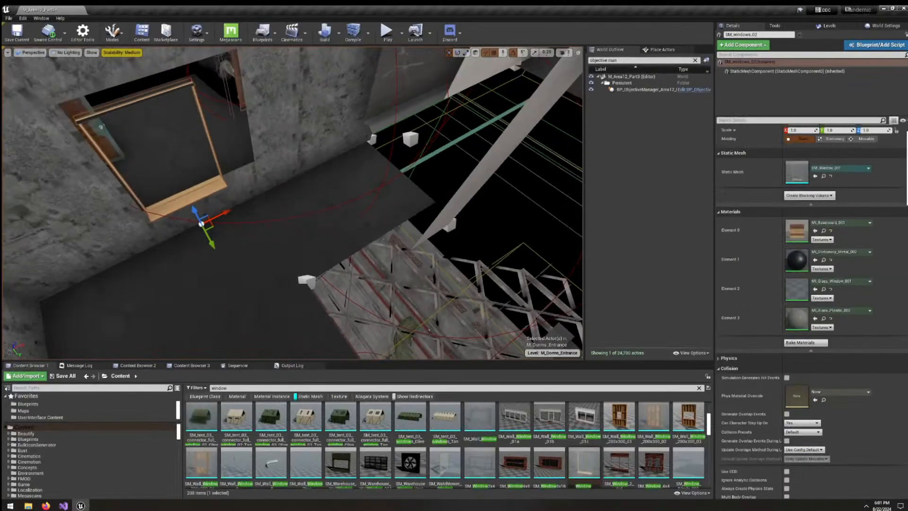
# Place the ST_InterrogationOfficeWindow mesh from the window search results beside the wooden-framed window and rotate it to line up with the wall.
pyautogui.press('f')
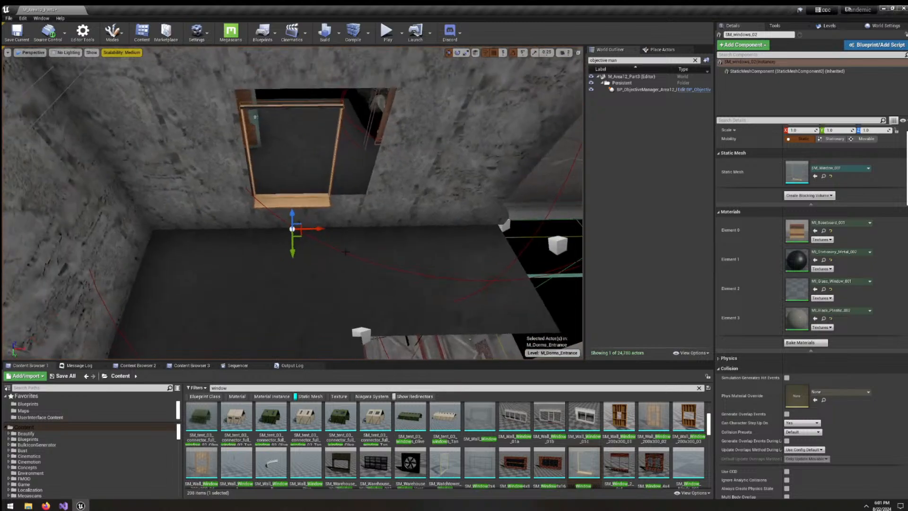
pyautogui.scroll(-1, 630, 447)
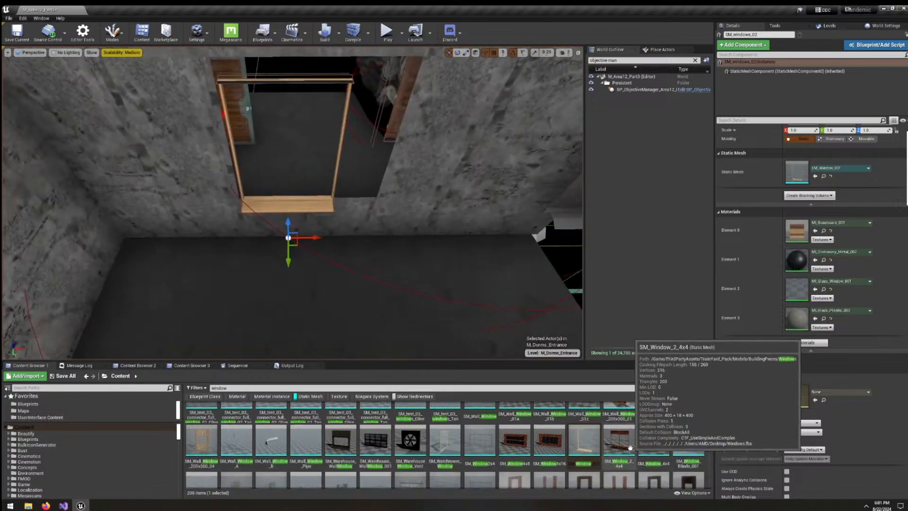
pyautogui.scroll(-10, 630, 447)
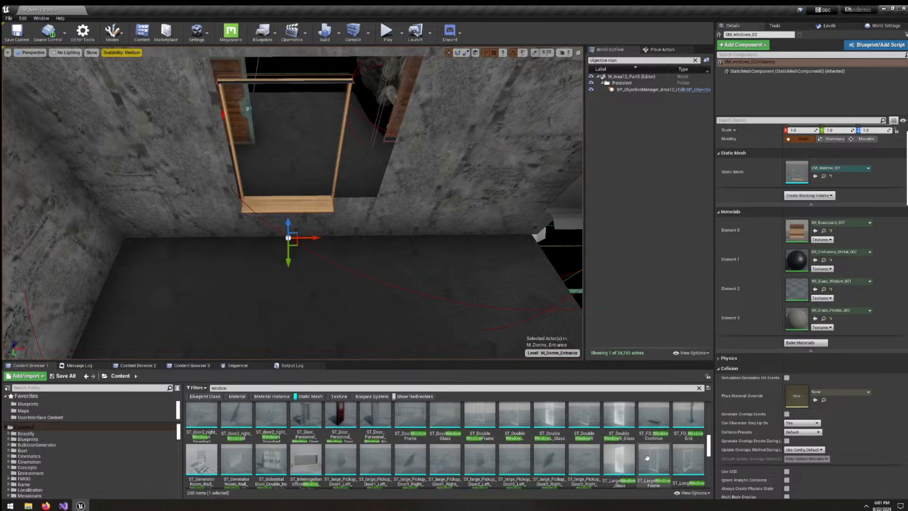
pyautogui.scroll(-2, 647, 457)
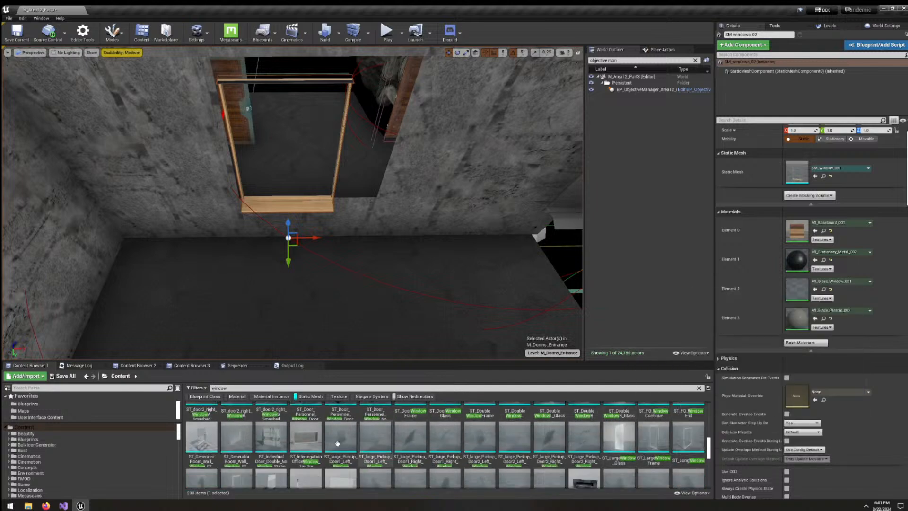
pyautogui.moveTo(306, 436); pyautogui.dragTo(318, 201)
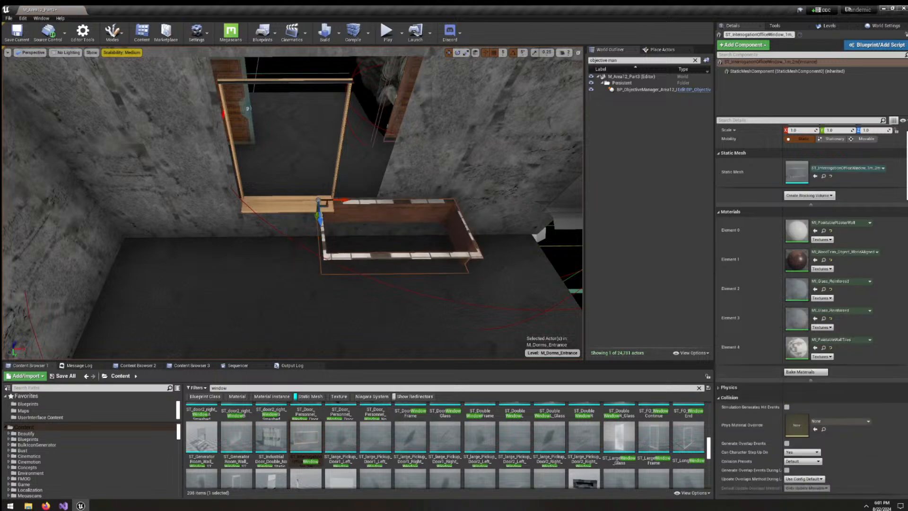
pyautogui.press('f')
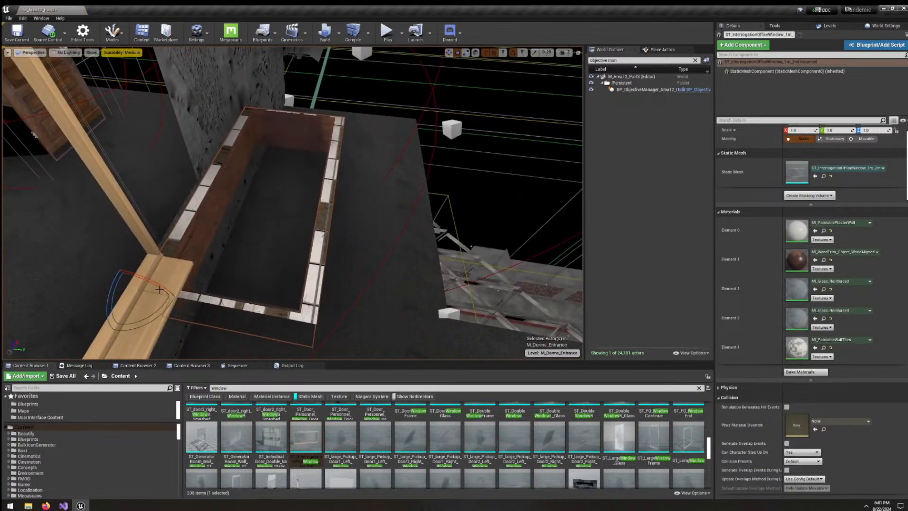
pyautogui.moveTo(159, 290); pyautogui.dragTo(179, 303)
pyautogui.moveTo(179, 303); pyautogui.dragTo(88, 262, button='right')
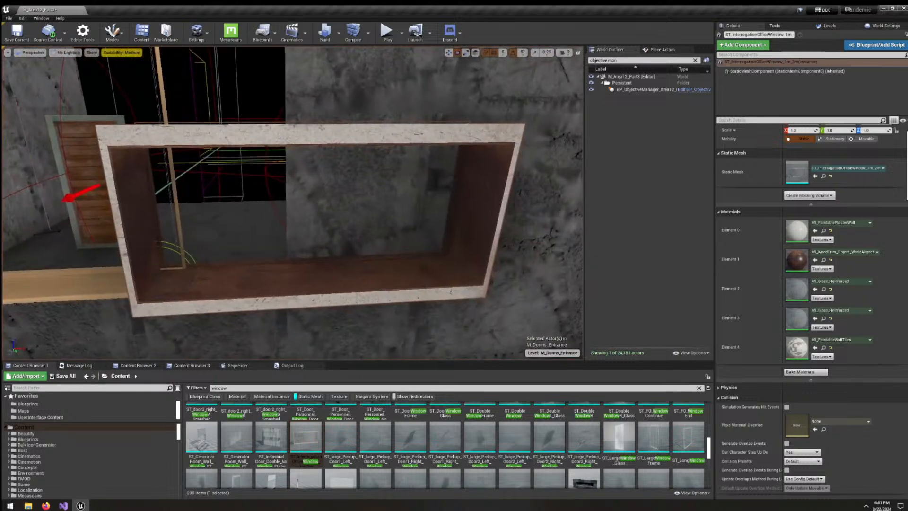
# Set the viewport to Lit and place a point light in front of the new window, moved out from the wall.
pyautogui.click(68, 53)
pyautogui.click(64, 67)
pyautogui.moveTo(63, 69); pyautogui.dragTo(123, 71, button='right')
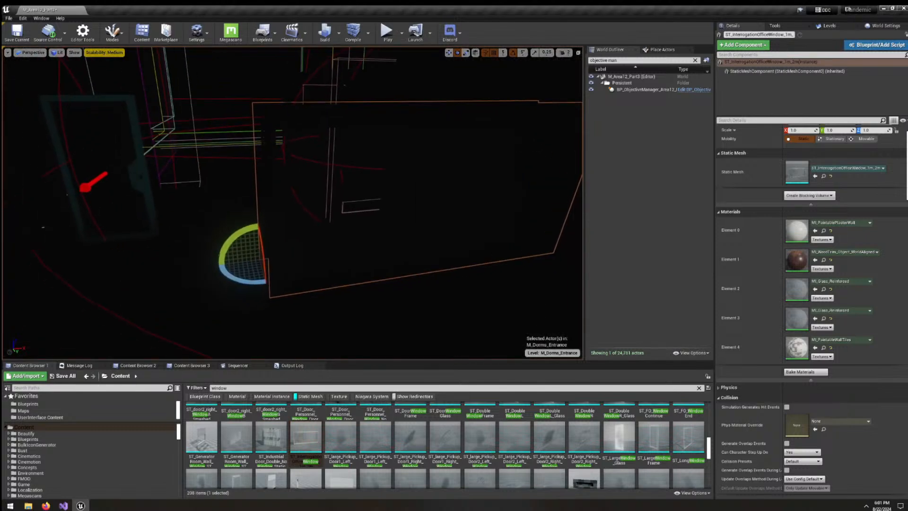
pyautogui.click(661, 50)
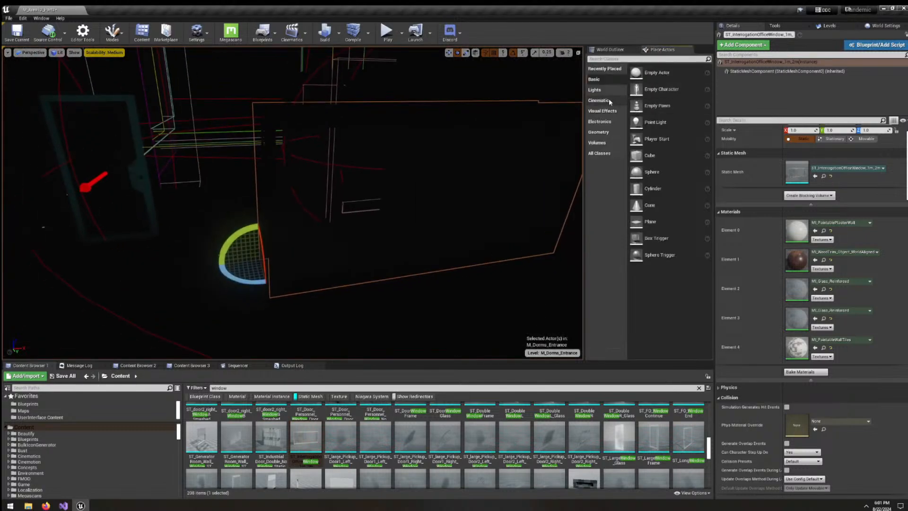
pyautogui.click(595, 89)
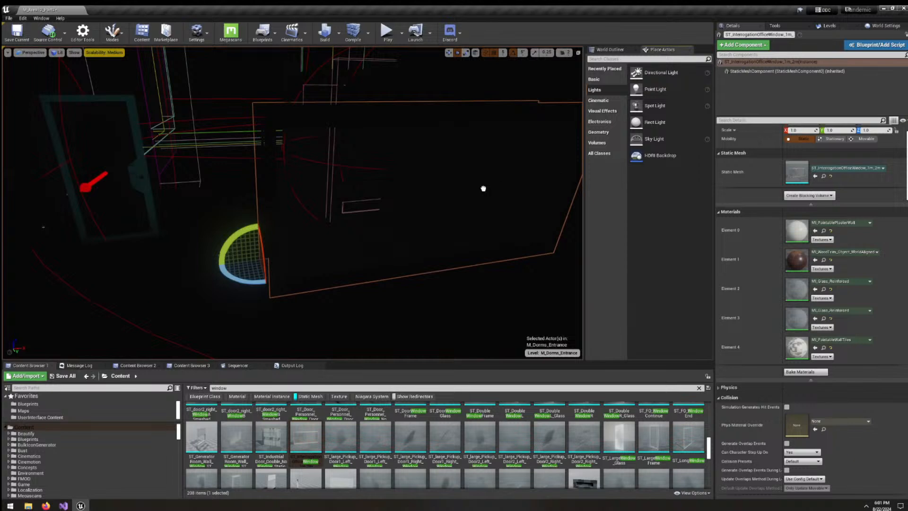
pyautogui.moveTo(484, 188); pyautogui.dragTo(488, 169)
pyautogui.moveTo(479, 166); pyautogui.dragTo(570, 177, button='right')
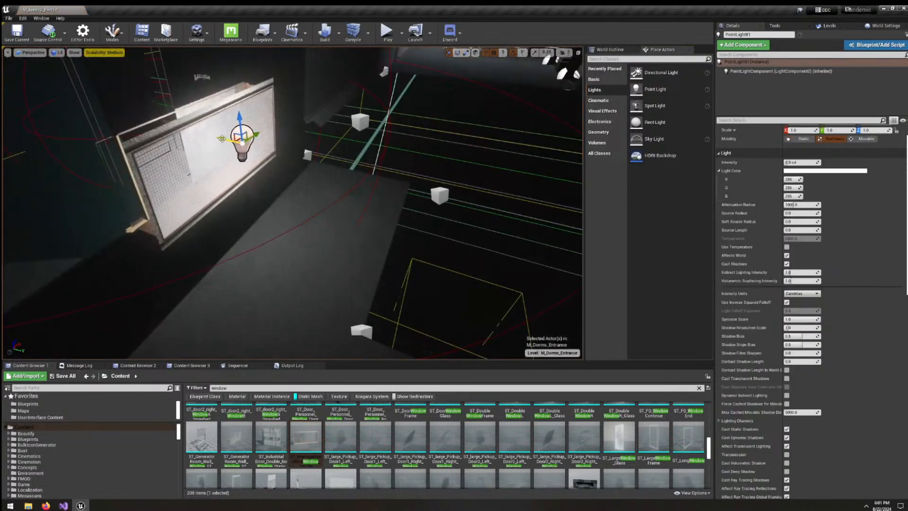
pyautogui.moveTo(222, 139); pyautogui.dragTo(345, 203)
# Delete the old wooden-framed window despite its reference from the modular wall.
pyautogui.moveTo(345, 203); pyautogui.dragTo(289, 211, button='right')
pyautogui.click(289, 211)
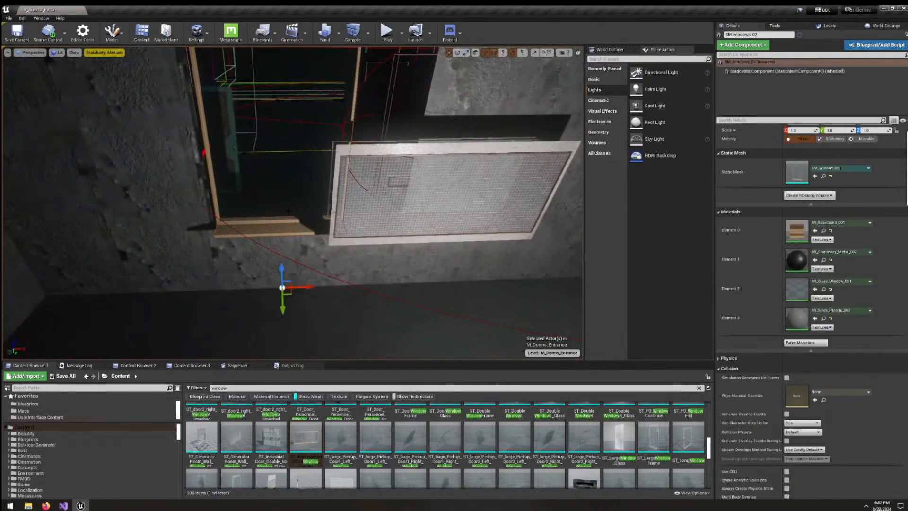
pyautogui.press('Delete')
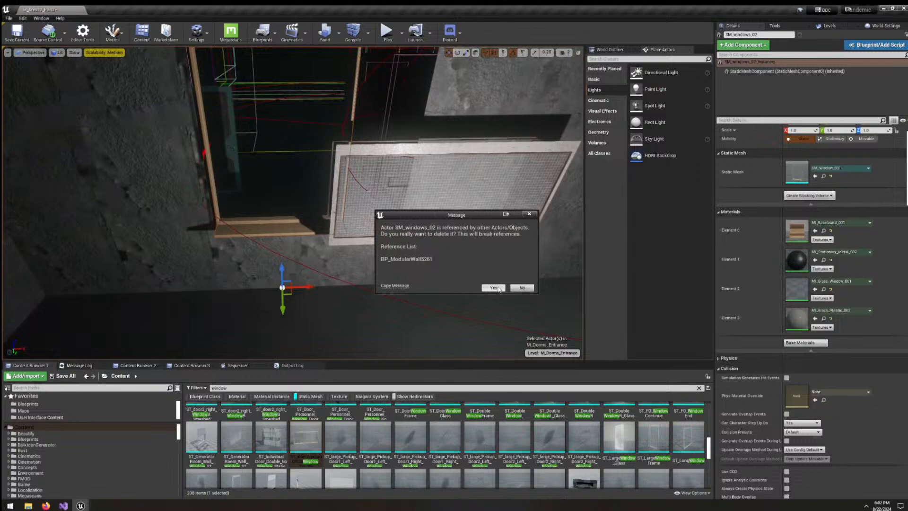
pyautogui.click(492, 287)
# Move the interrogation office window into the wall opening, aligning its depth, sideways position and height.
pyautogui.click(391, 215)
pyautogui.moveTo(390, 214)
pyautogui.mouseDown(button='right')
pyautogui.moveTo(430, 237)
pyautogui.moveTo(391, 214)
pyautogui.mouseUp(button='right')
pyautogui.moveTo(391, 214); pyautogui.dragTo(350, 196)
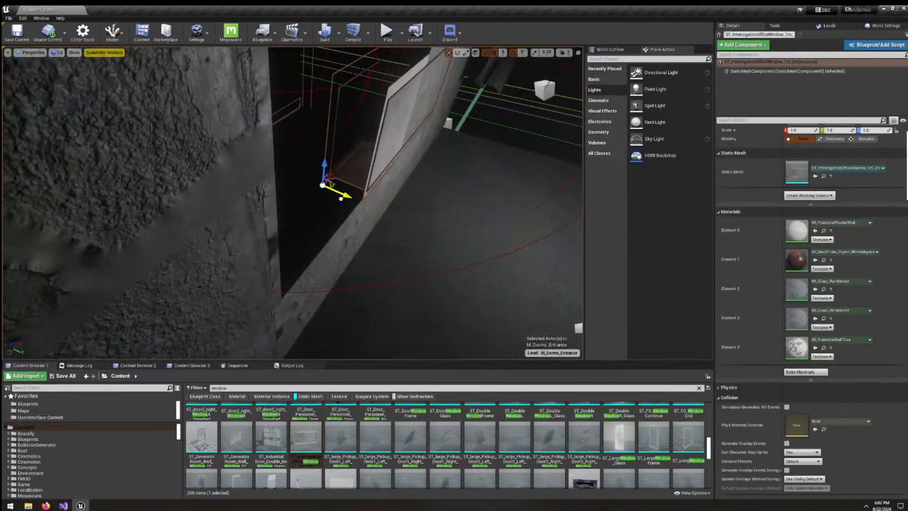
pyautogui.moveTo(350, 196); pyautogui.dragTo(386, 227, button='right')
pyautogui.moveTo(386, 227); pyautogui.dragTo(275, 227)
pyautogui.moveTo(276, 227)
pyautogui.mouseDown(button='right')
pyautogui.moveTo(332, 208)
pyautogui.moveTo(265, 246)
pyautogui.moveTo(281, 227)
pyautogui.mouseUp(button='right')
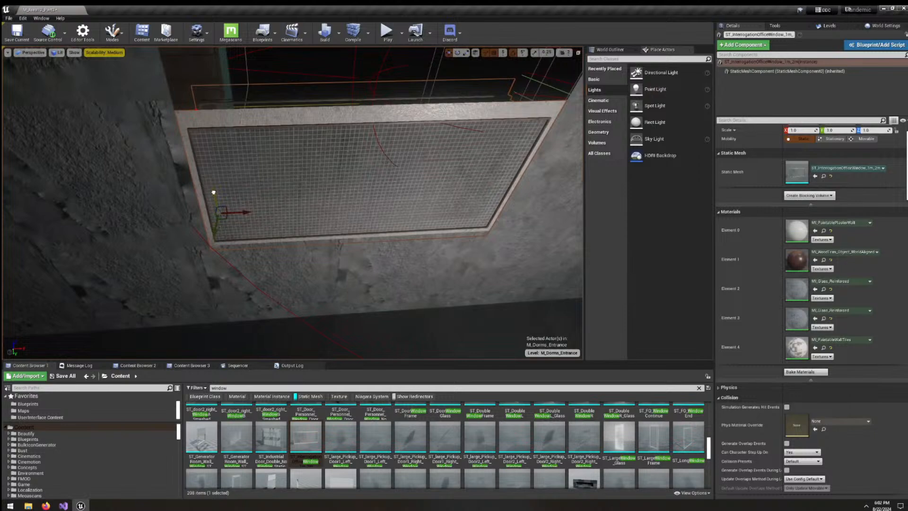
pyautogui.moveTo(213, 192); pyautogui.dragTo(213, 187)
pyautogui.moveTo(322, 251)
pyautogui.mouseDown(button='right')
pyautogui.moveTo(341, 218)
pyautogui.moveTo(323, 250)
pyautogui.mouseUp(button='right')
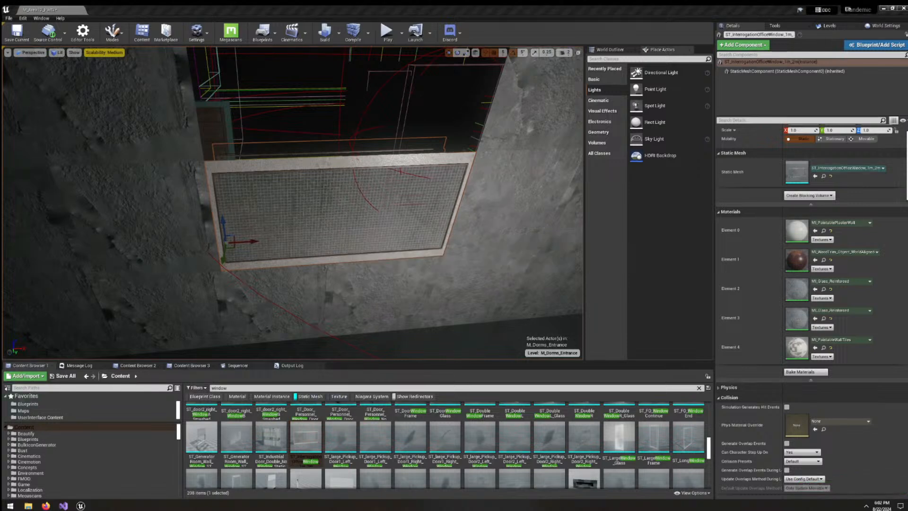
# Switch to GitHub Desktop and review the changed map files, checking the options for the temporary map.
pyautogui.moveTo(907, 199); pyautogui.dragTo(711, 211)
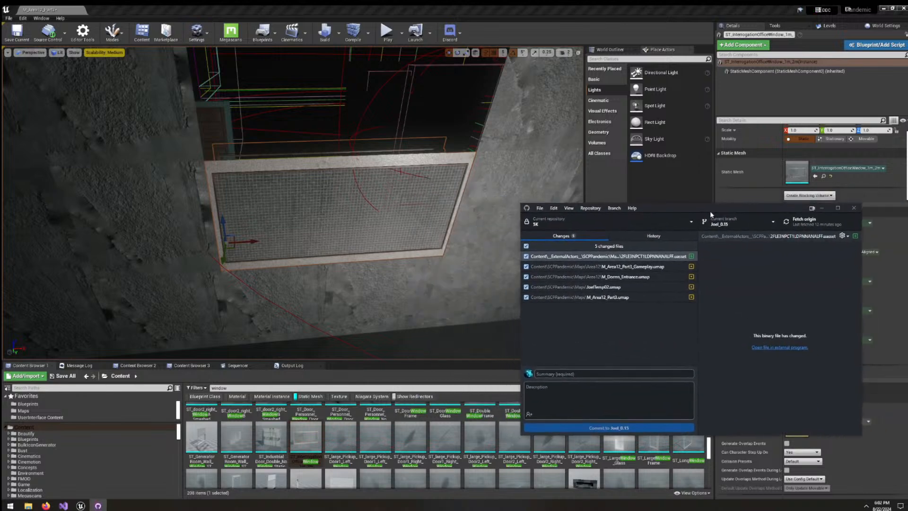
pyautogui.click(615, 287)
pyautogui.rightClick(615, 288)
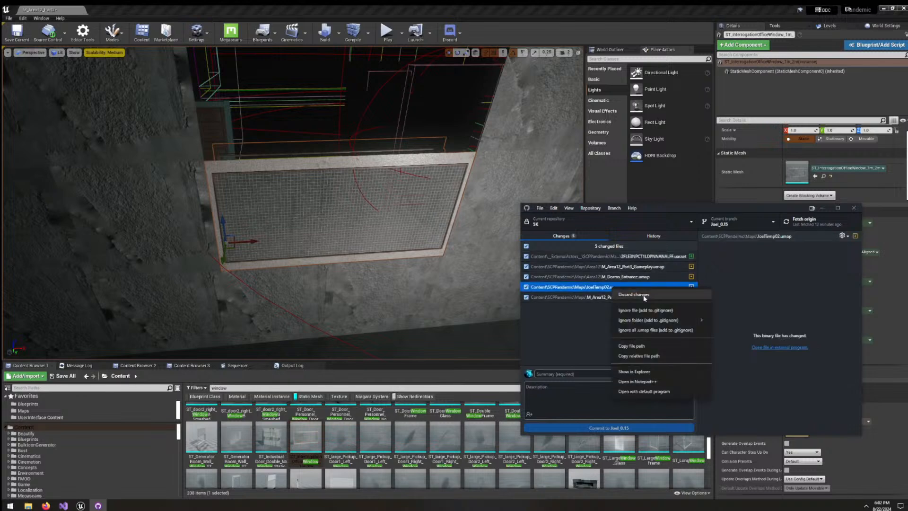
pyautogui.click(665, 209)
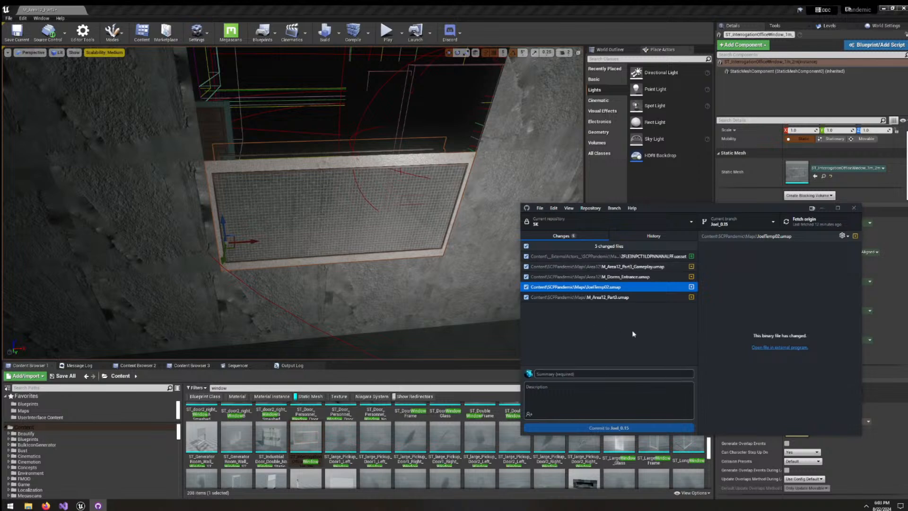
pyautogui.moveTo(668, 206); pyautogui.dragTo(907, 206)
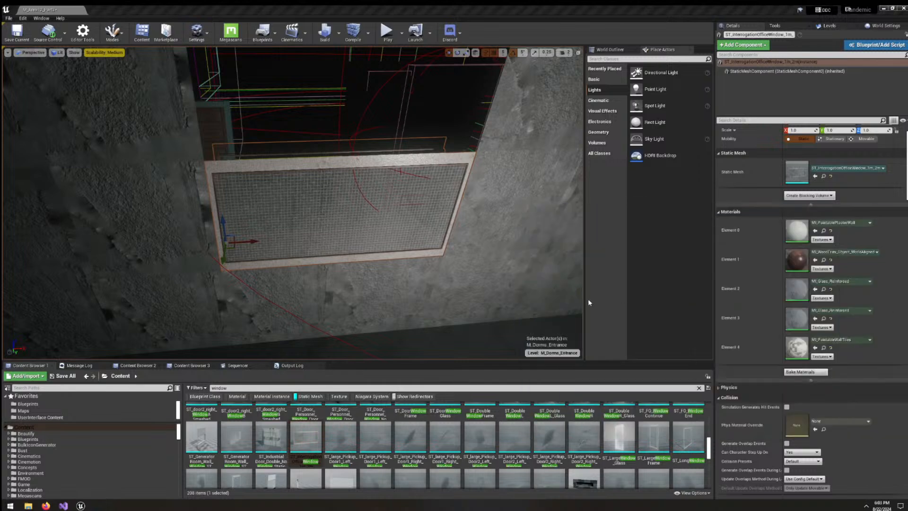
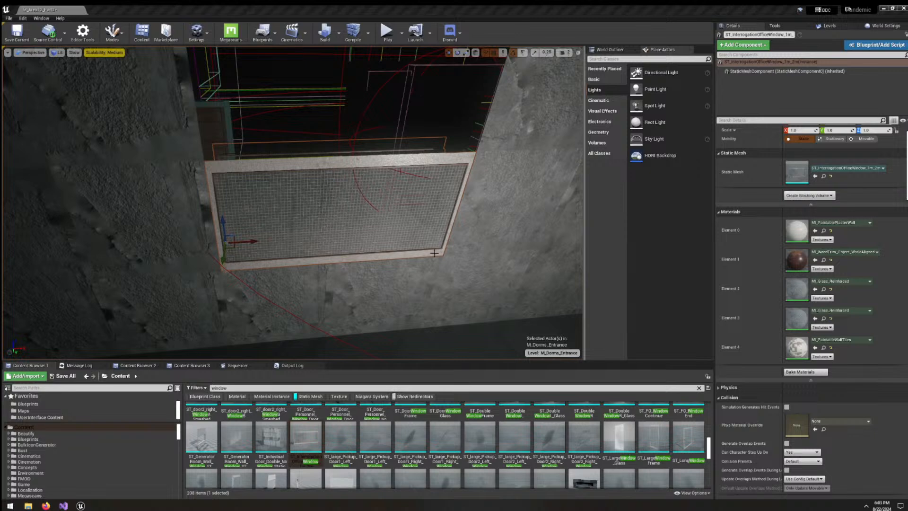
# Assign the interrogation office window as the modular concrete wall's subtractor so the opening is cut to its frame.
pyautogui.moveTo(444, 241); pyautogui.dragTo(468, 227, button='right')
pyautogui.click(476, 209)
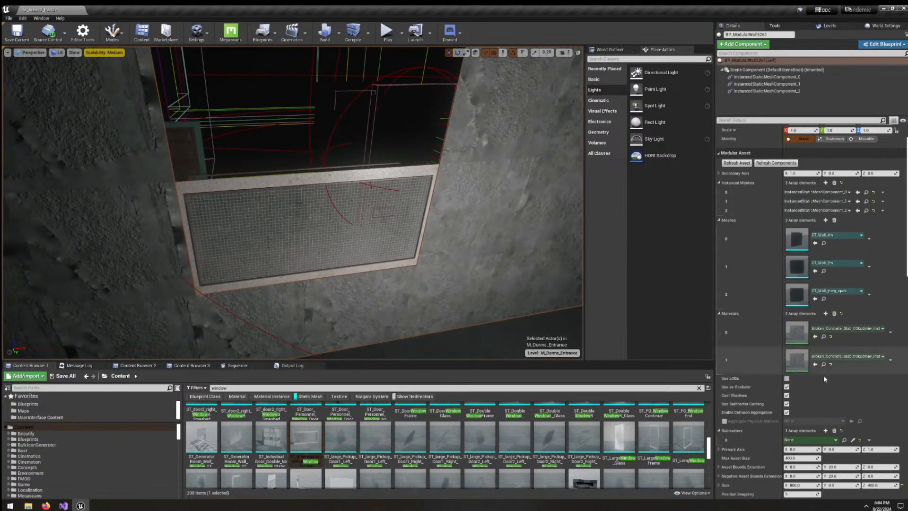
pyautogui.click(853, 439)
pyautogui.click(312, 175)
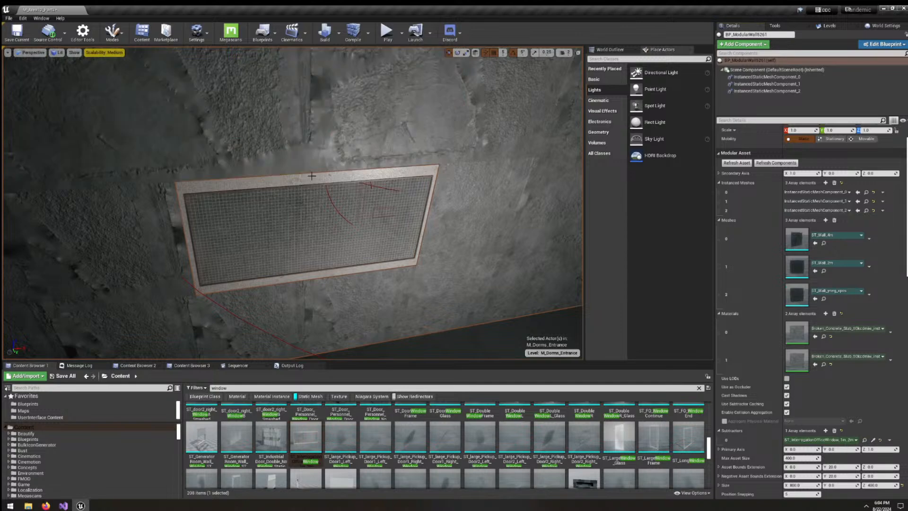
pyautogui.click(312, 175)
pyautogui.moveTo(312, 175); pyautogui.dragTo(265, 209, button='right')
pyautogui.moveTo(282, 193); pyautogui.dragTo(297, 189, button='right')
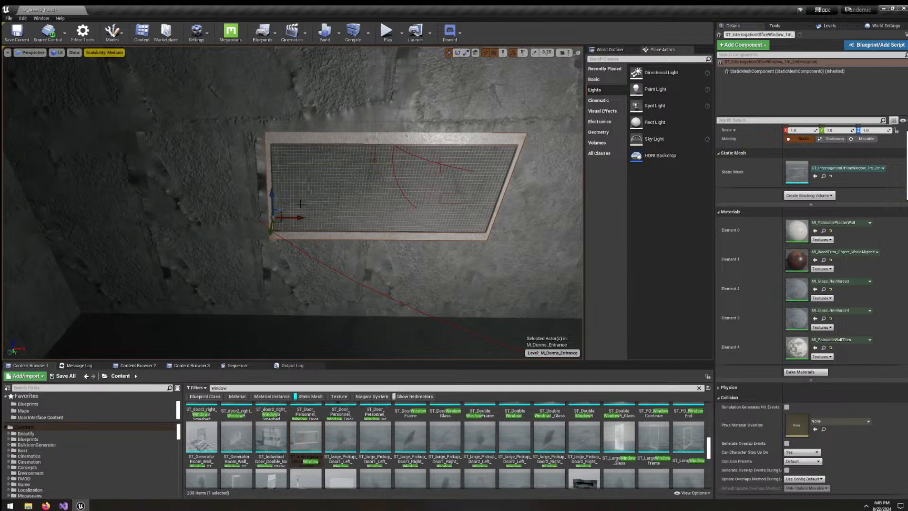
# Select the carpet floor and show the viewport with the No Lighting buffer visualization.
pyautogui.moveTo(351, 179); pyautogui.dragTo(354, 175, button='right')
pyautogui.press('s')
pyautogui.press('w')
pyautogui.press('s')
pyautogui.click(354, 175)
pyautogui.press('w')
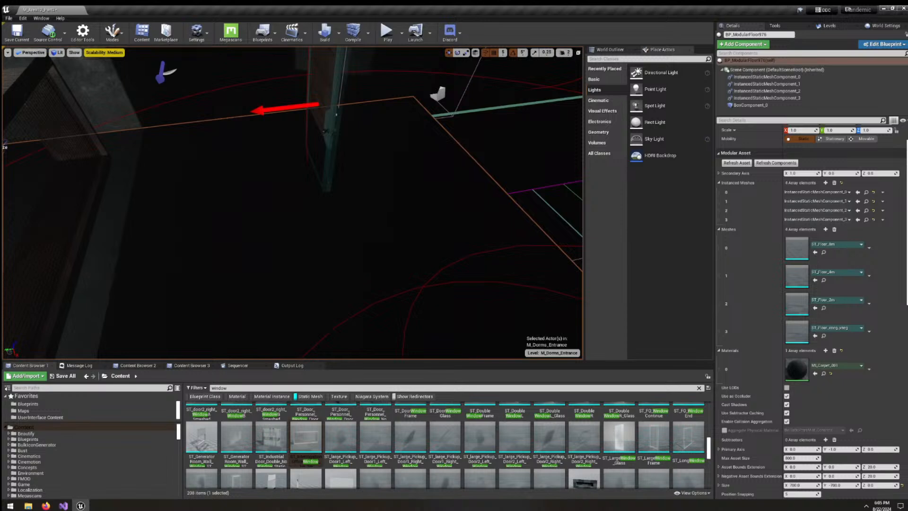
pyautogui.click(59, 52)
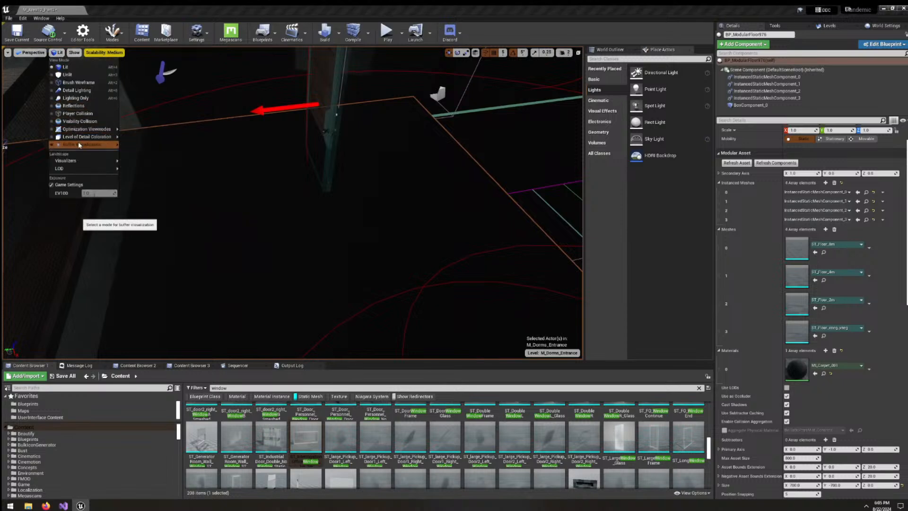
pyautogui.moveTo(83, 144)
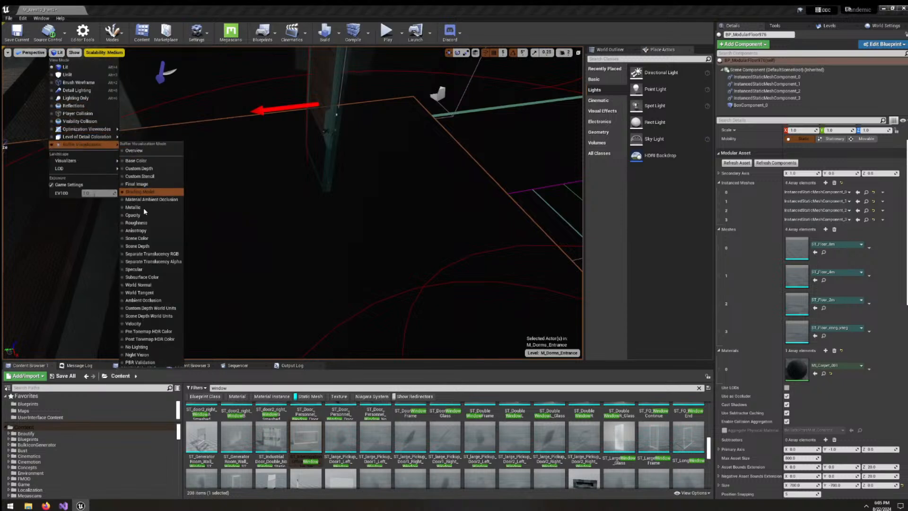
pyautogui.click(147, 347)
pyautogui.moveTo(152, 346); pyautogui.dragTo(153, 347, button='right')
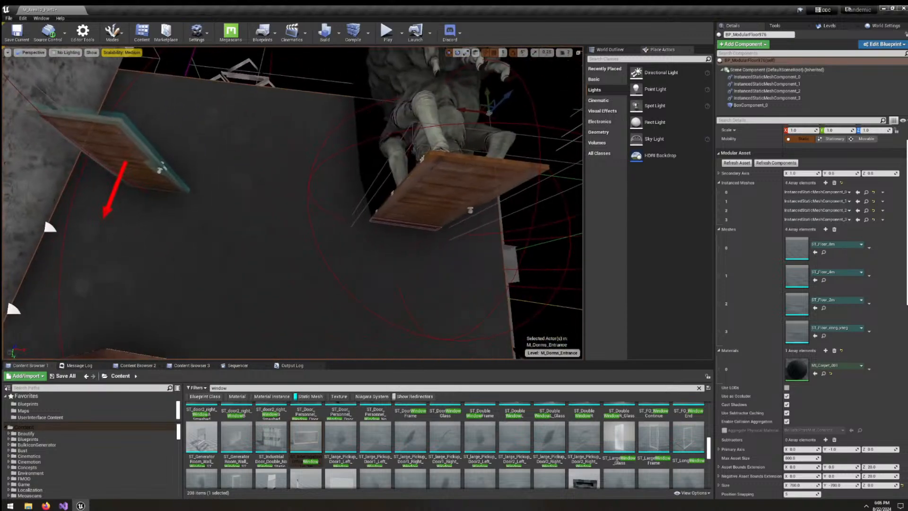
# Select the squid door together with the framed door and move both across the room floor, ending with the interrogation window selected.
pyautogui.click(454, 182)
pyautogui.keyDown('shift'); pyautogui.click(143, 143); pyautogui.keyUp('shift')
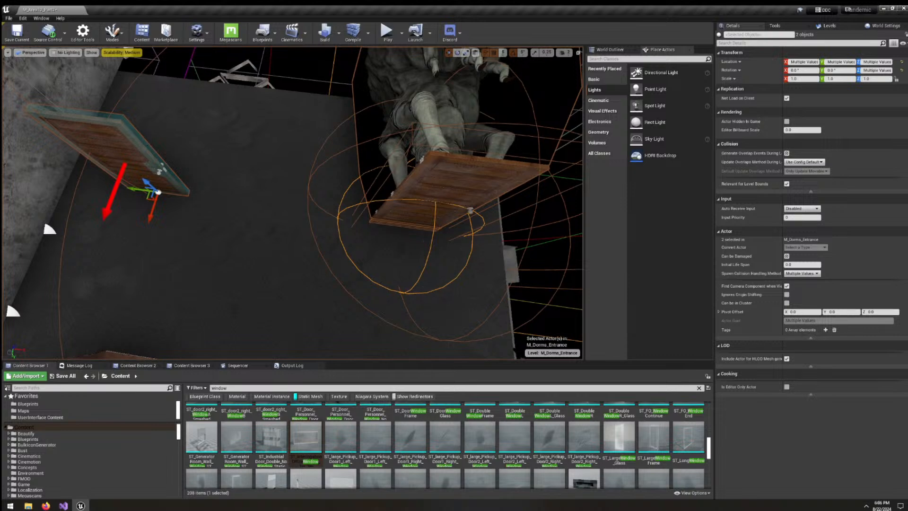
pyautogui.moveTo(144, 143); pyautogui.dragTo(144, 143, button='right')
pyautogui.moveTo(176, 107); pyautogui.dragTo(260, 92)
pyautogui.moveTo(261, 92); pyautogui.dragTo(261, 92, button='right')
pyautogui.moveTo(286, 140); pyautogui.dragTo(275, 147)
pyautogui.moveTo(275, 147); pyautogui.dragTo(252, 171, button='right')
pyautogui.click(253, 172)
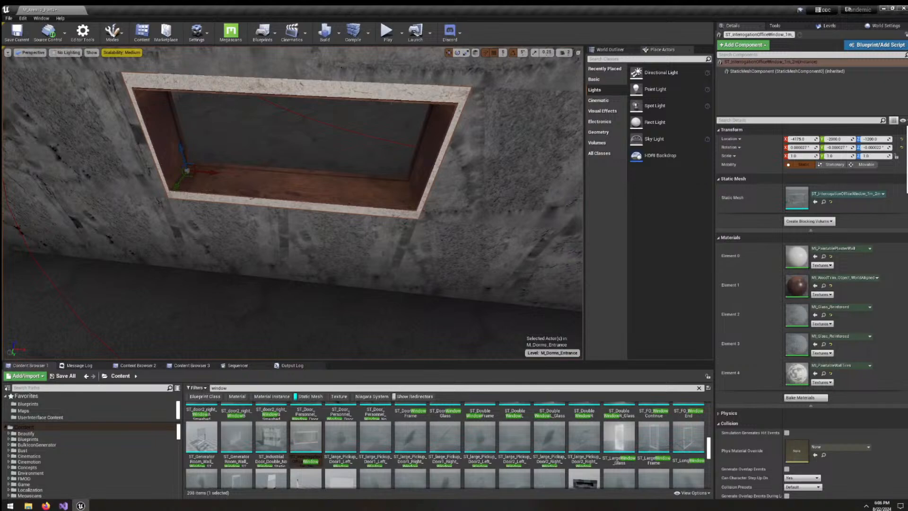
pyautogui.moveTo(251, 171); pyautogui.dragTo(248, 171, button='right')
# Try deleting the squid door and restore it.
pyautogui.click(442, 171)
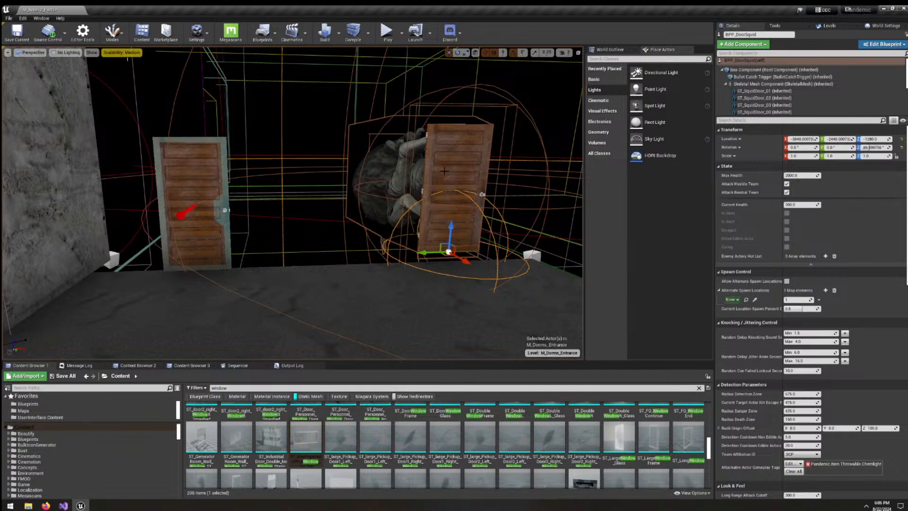
pyautogui.press('Delete')
pyautogui.moveTo(444, 171)
pyautogui.mouseDown(button='right')
pyautogui.moveTo(454, 172)
pyautogui.moveTo(425, 171)
pyautogui.moveTo(457, 171)
pyautogui.moveTo(457, 198)
pyautogui.moveTo(402, 208)
pyautogui.moveTo(426, 218)
pyautogui.moveTo(473, 198)
pyautogui.moveTo(444, 204)
pyautogui.moveTo(468, 209)
pyautogui.moveTo(445, 217)
pyautogui.moveTo(525, 218)
pyautogui.moveTo(513, 194)
pyautogui.moveTo(402, 198)
pyautogui.moveTo(378, 189)
pyautogui.moveTo(483, 199)
pyautogui.moveTo(435, 184)
pyautogui.mouseUp(button='right')
pyautogui.hotkey('ctrl', 'z')
pyautogui.press('s')
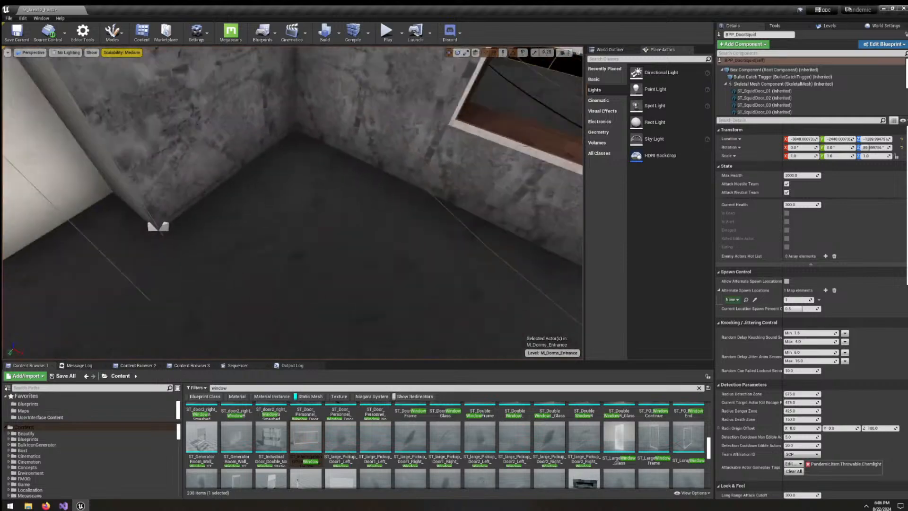
# Place the modular stairs on the platform floor beside the interrogation office window.
pyautogui.press('s')
pyautogui.press('w')
pyautogui.press('w')
pyautogui.press('d')
pyautogui.click(390, 186)
pyautogui.press('s')
pyautogui.moveTo(395, 158); pyautogui.dragTo(234, 126)
pyautogui.press('f')
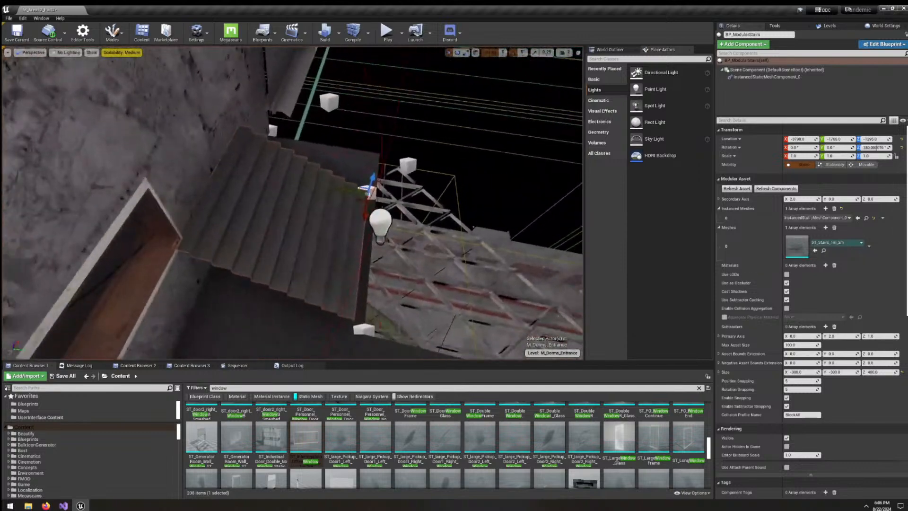
pyautogui.moveTo(191, 153); pyautogui.dragTo(182, 209, button='right')
pyautogui.press('s')
pyautogui.press('w')
pyautogui.press('s')
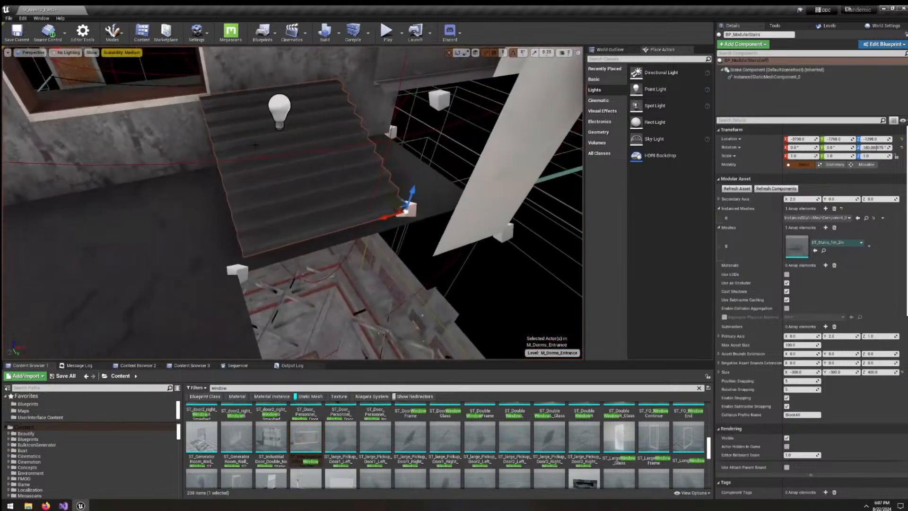
# Nudge the modular stairs on the platform floor and select the interrogation office window.
pyautogui.moveTo(389, 215); pyautogui.dragTo(398, 211)
pyautogui.moveTo(370, 206); pyautogui.dragTo(324, 212, button='right')
pyautogui.press('w')
pyautogui.click(323, 255)
pyautogui.moveTo(323, 255)
pyautogui.mouseDown(button='right')
pyautogui.moveTo(331, 251)
pyautogui.moveTo(331, 279)
pyautogui.moveTo(320, 243)
pyautogui.mouseUp(button='right')
pyautogui.press('s')
# Search the content for "vent" and look through the ventilation static meshes.
pyautogui.doubleClick(223, 387)
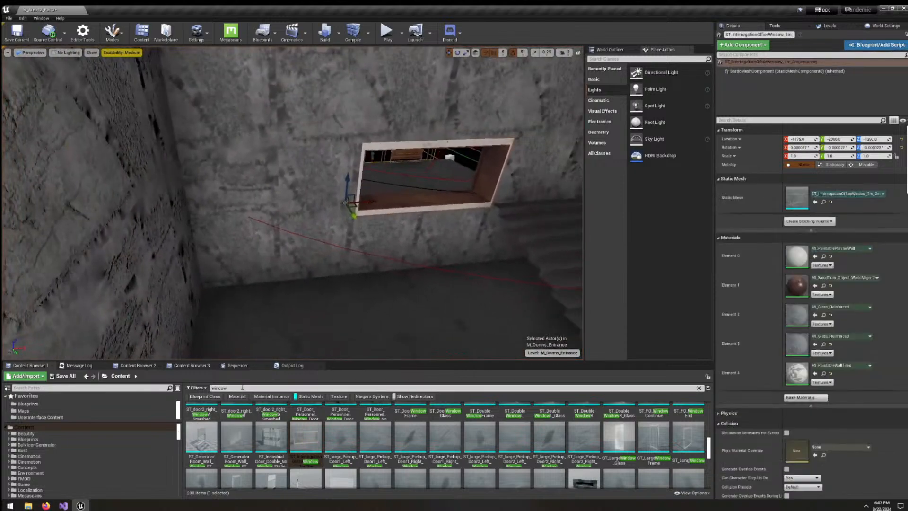
pyautogui.write('vent')
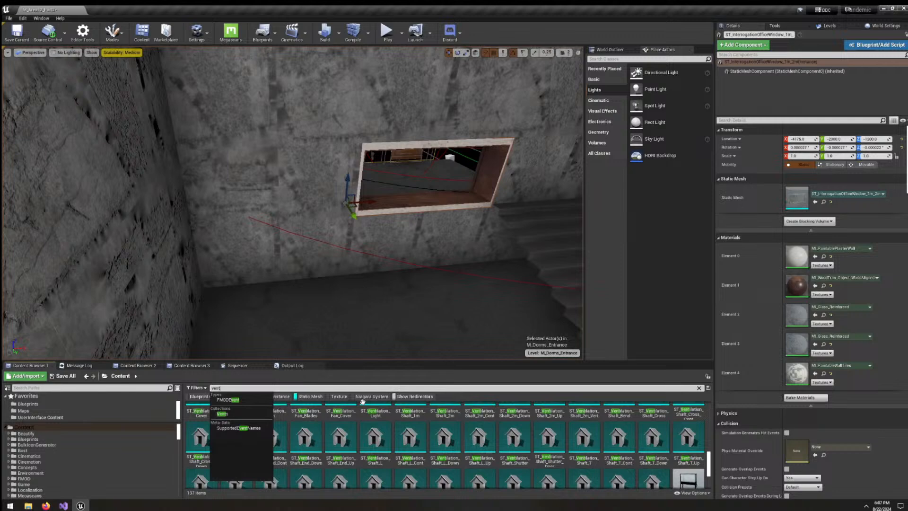
pyautogui.moveTo(378, 318); pyautogui.dragTo(407, 280, button='right')
pyautogui.moveTo(379, 317); pyautogui.dragTo(367, 330, button='right')
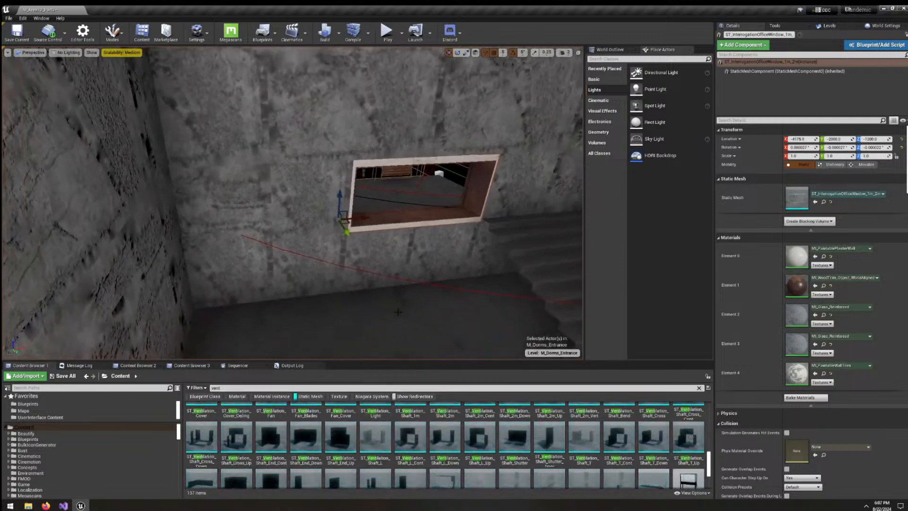
pyautogui.scroll(2, 597, 436)
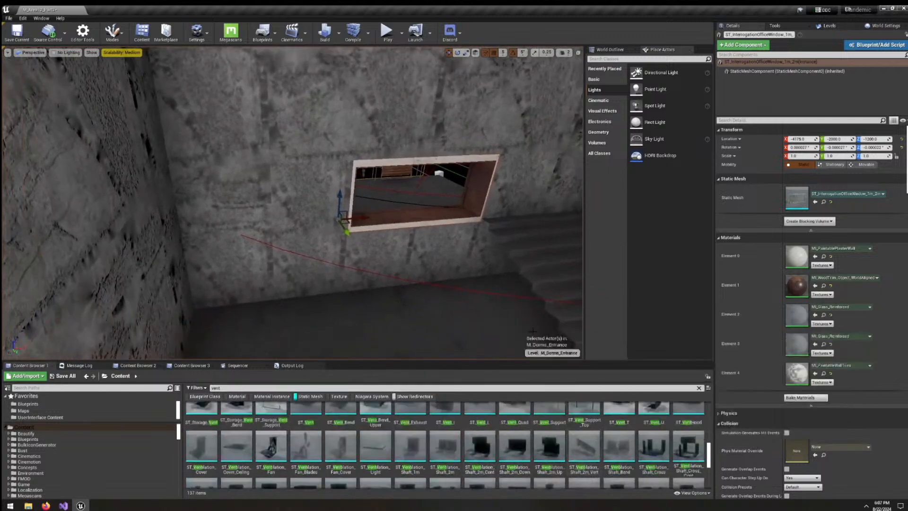
pyautogui.moveTo(379, 265); pyautogui.dragTo(341, 331, button='right')
pyautogui.scroll(3, 615, 454)
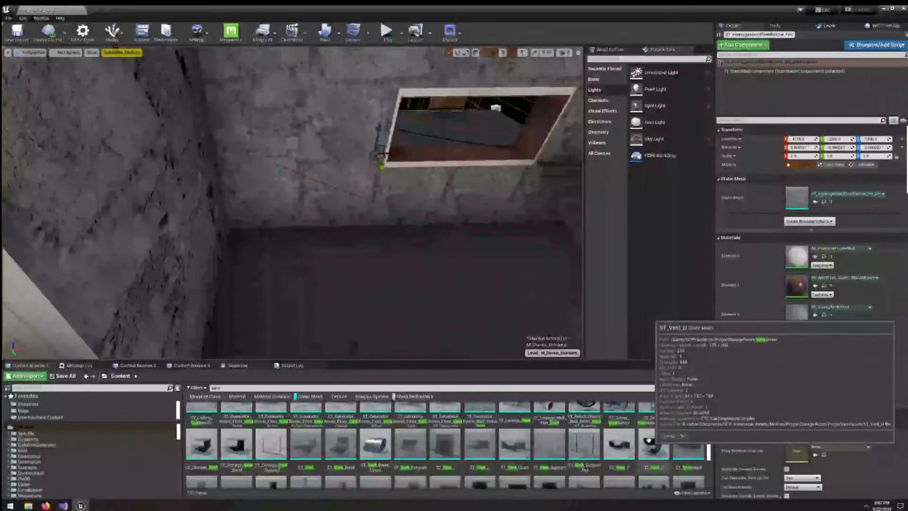
# Try the ST_Vent mesh on the floor below the interrogation office window, rotate it against the wall, and delete it.
pyautogui.hotkey('alt', 'Tab')
pyautogui.moveTo(314, 454); pyautogui.dragTo(341, 225)
pyautogui.moveTo(346, 246); pyautogui.dragTo(329, 246, button='right')
pyautogui.press('e')
pyautogui.moveTo(329, 246); pyautogui.dragTo(327, 213)
pyautogui.moveTo(333, 267); pyautogui.dragTo(336, 253)
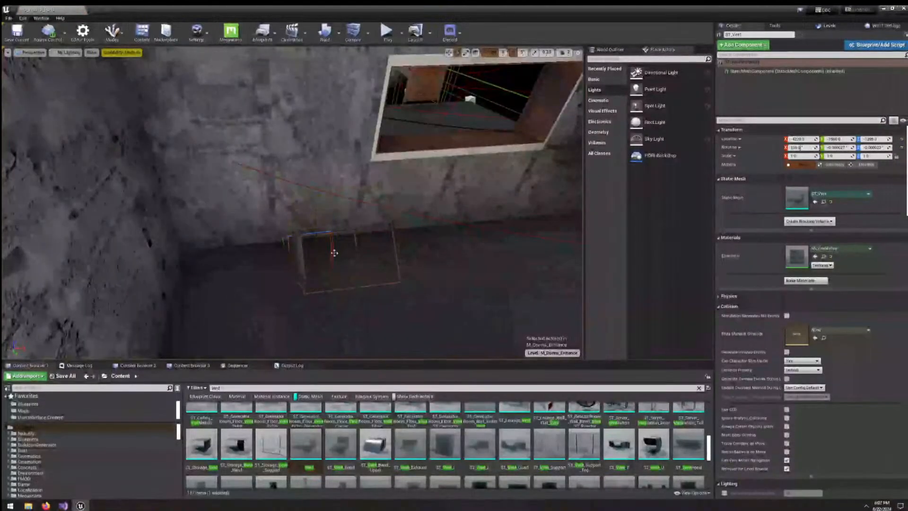
pyautogui.press('Delete')
# Examine the platform floor, the interrogation office window and the modular stairs from several angles.
pyautogui.moveTo(529, 446)
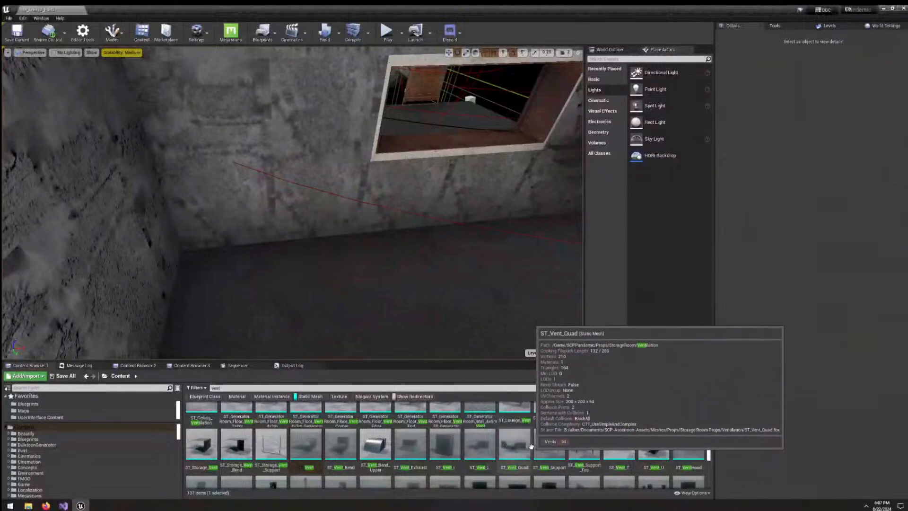
pyautogui.moveTo(331, 203); pyautogui.dragTo(298, 175, button='right')
pyautogui.moveTo(478, 273); pyautogui.dragTo(479, 273, button='right')
pyautogui.press('s')
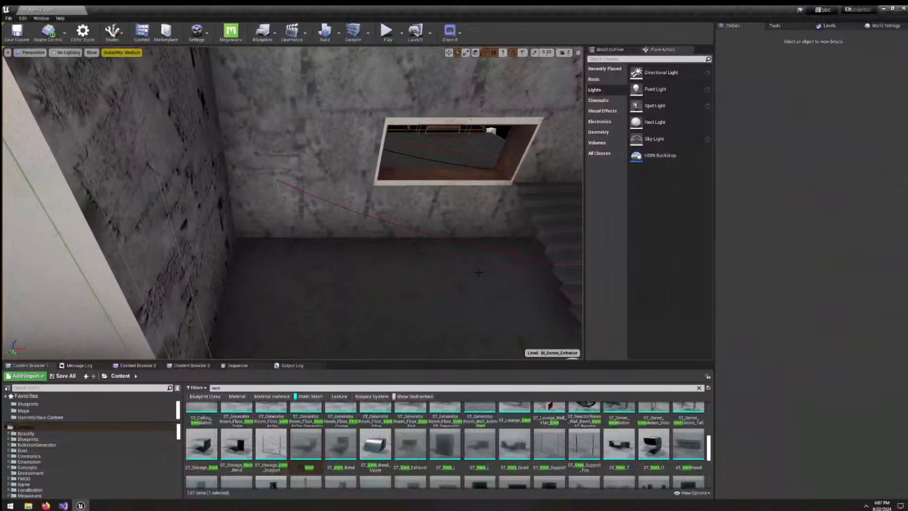
pyautogui.moveTo(73, 96); pyautogui.dragTo(164, 96, button='right')
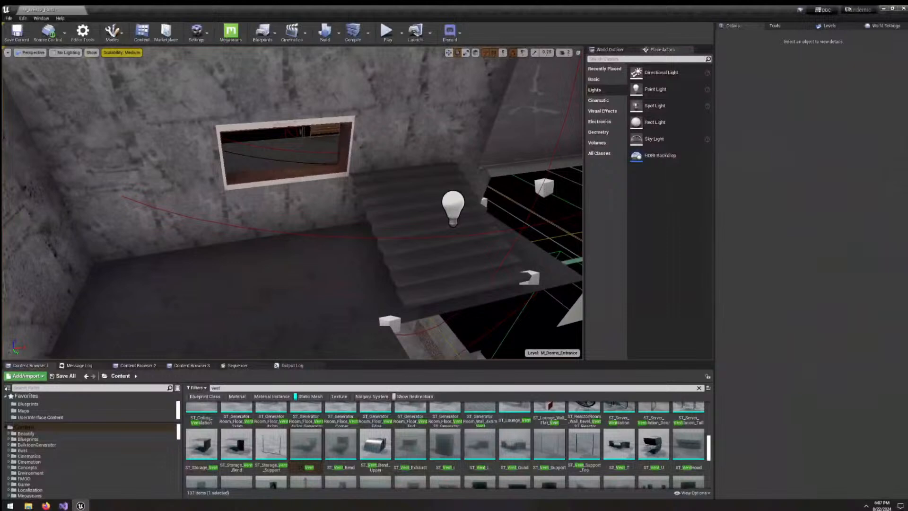
pyautogui.moveTo(239, 170); pyautogui.dragTo(249, 178, button='right')
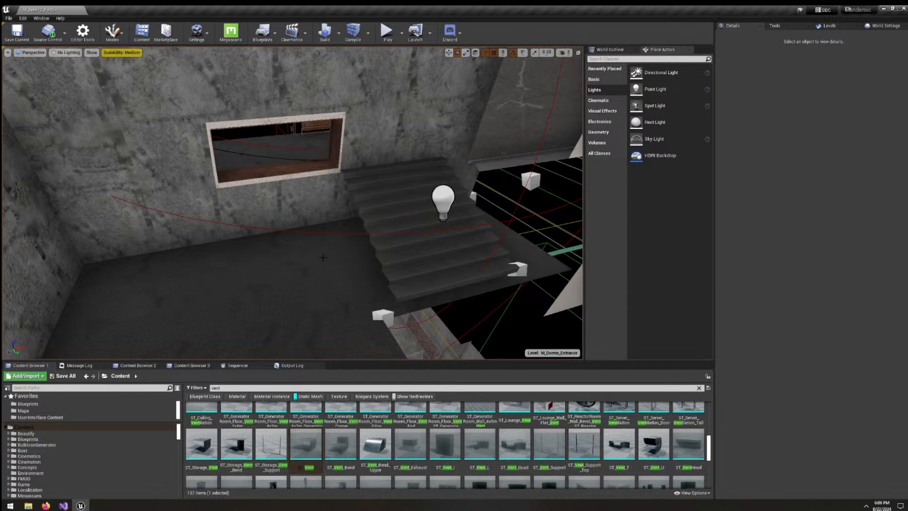
pyautogui.moveTo(338, 273); pyautogui.dragTo(280, 232, button='right')
pyautogui.moveTo(331, 263); pyautogui.dragTo(345, 263, button='right')
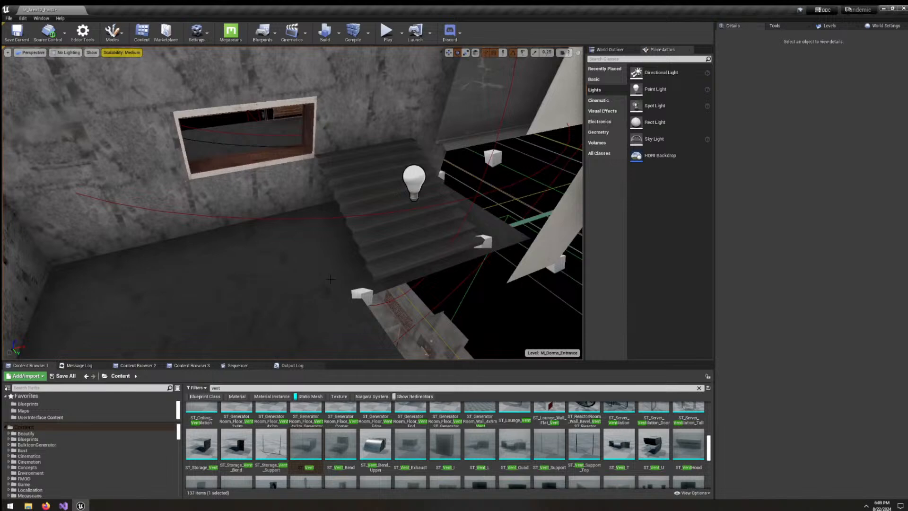
pyautogui.moveTo(330, 280); pyautogui.dragTo(331, 279, button='right')
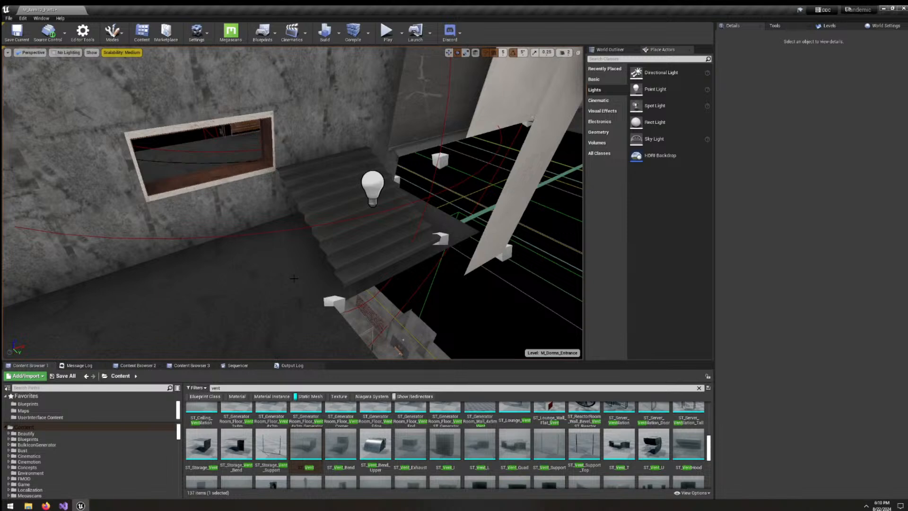
pyautogui.moveTo(313, 261); pyautogui.dragTo(340, 273, button='right')
pyautogui.press('s')
pyautogui.press('w')
pyautogui.press('a')
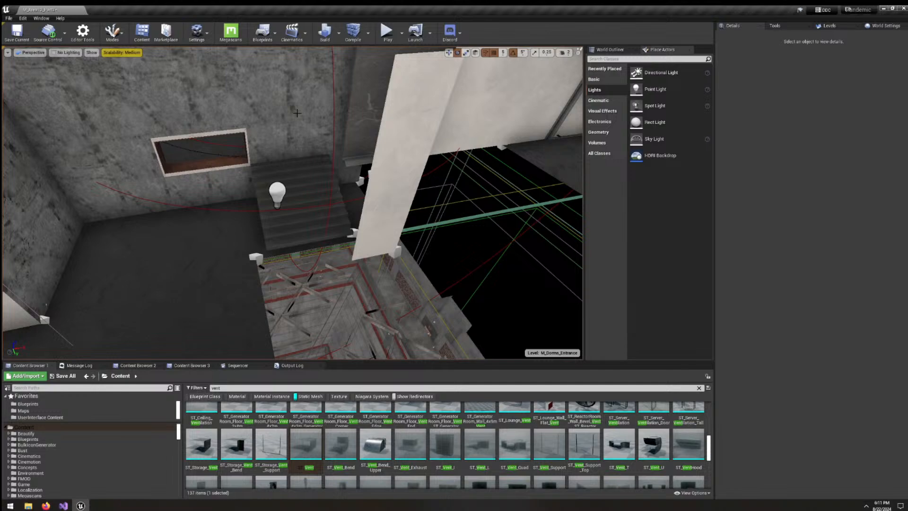
# Slide the modular stairs along the concrete wall, away from the interrogation office window.
pyautogui.moveTo(291, 85); pyautogui.dragTo(417, 118, button='right')
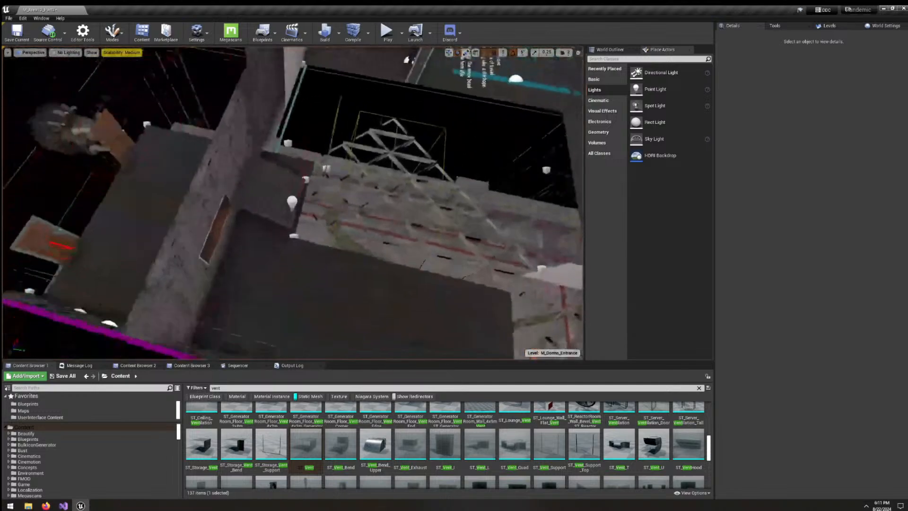
pyautogui.moveTo(325, 191); pyautogui.dragTo(370, 249, button='right')
pyautogui.click(325, 190)
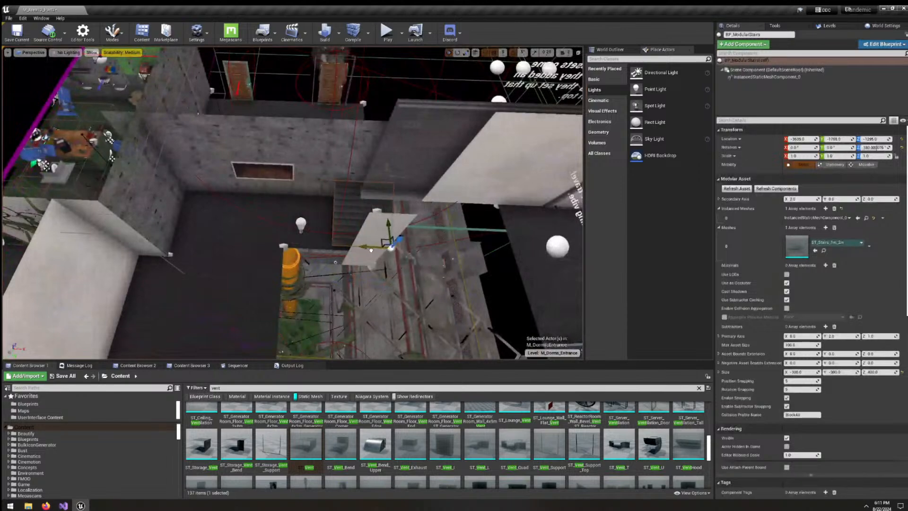
pyautogui.moveTo(371, 250); pyautogui.dragTo(349, 245)
pyautogui.moveTo(346, 244)
pyautogui.mouseDown(button='right')
pyautogui.moveTo(471, 236)
pyautogui.moveTo(352, 247)
pyautogui.mouseUp(button='right')
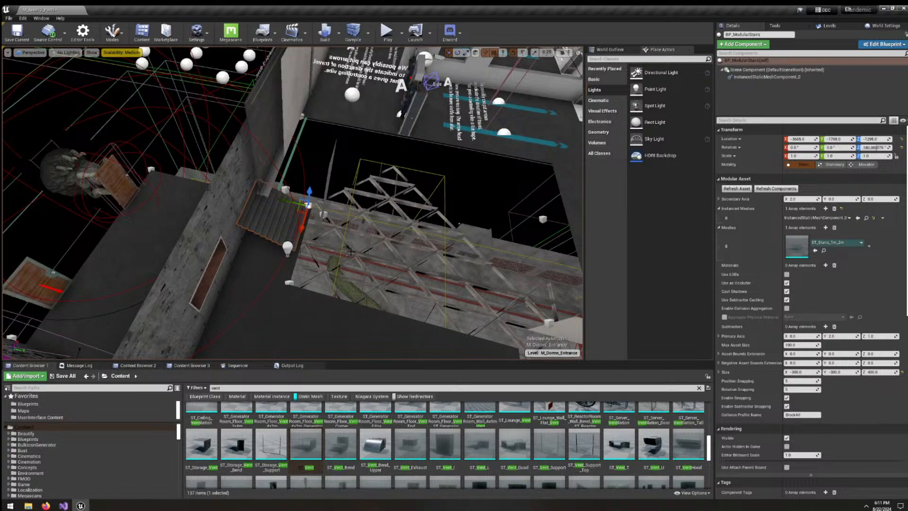
# Examine the entrance platform from above and the railed grating platforms in the prison area.
pyautogui.moveTo(351, 251)
pyautogui.mouseDown(button='right')
pyautogui.moveTo(389, 251)
pyautogui.moveTo(334, 254)
pyautogui.mouseUp(button='right')
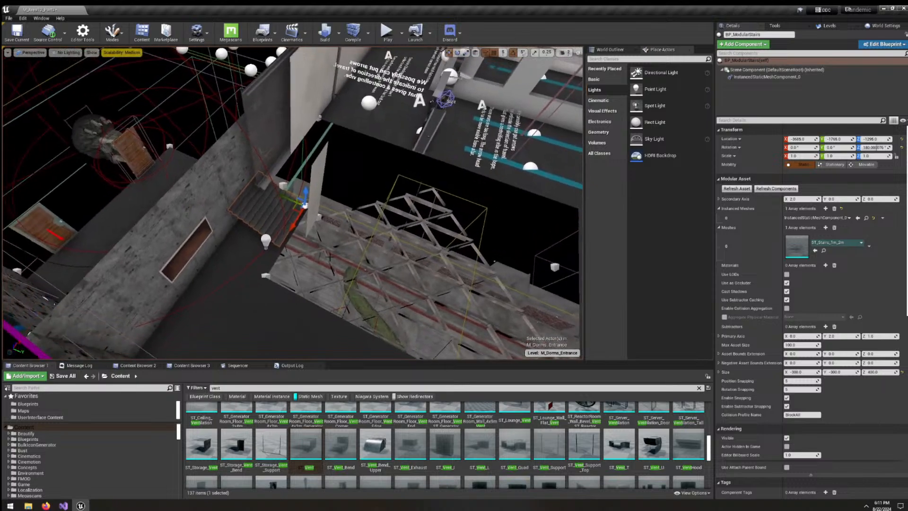
pyautogui.moveTo(340, 254); pyautogui.dragTo(359, 254, button='right')
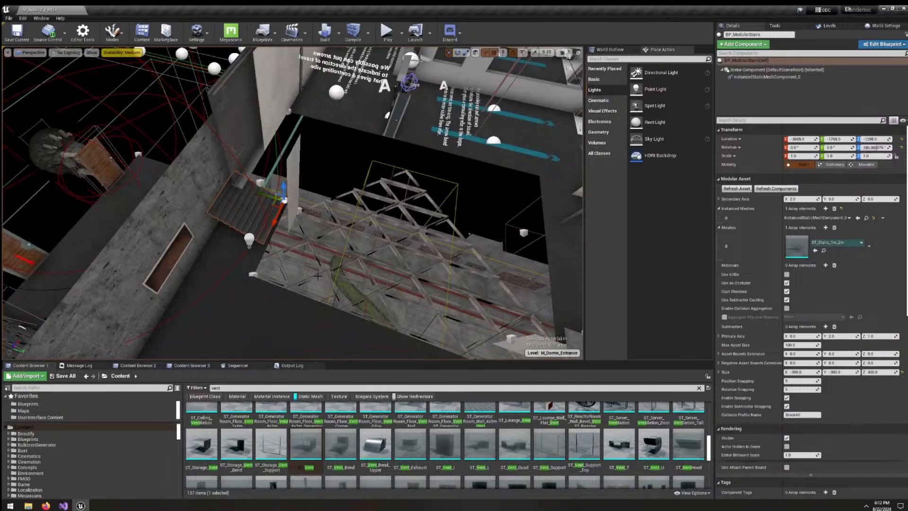
pyautogui.moveTo(295, 251); pyautogui.dragTo(322, 289, button='right')
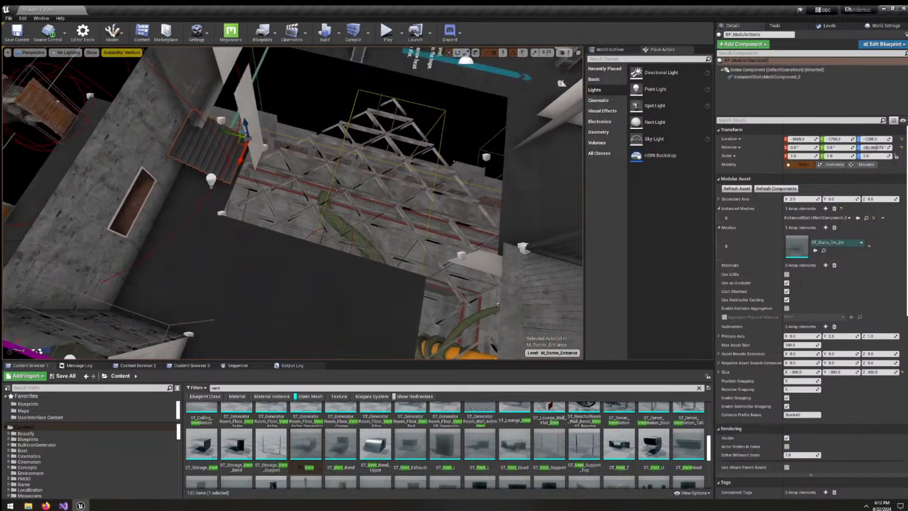
pyautogui.moveTo(337, 190); pyautogui.dragTo(401, 199, button='right')
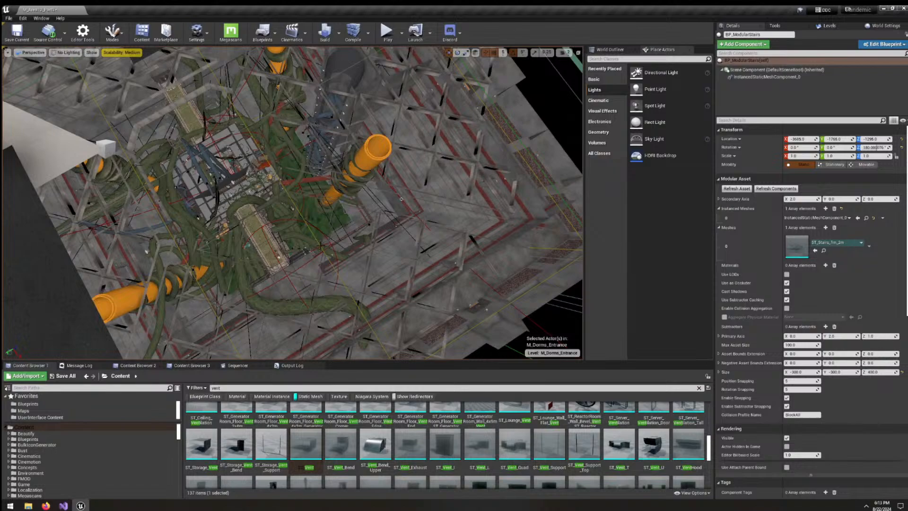
pyautogui.press('w')
pyautogui.moveTo(321, 245); pyautogui.dragTo(337, 181, button='right')
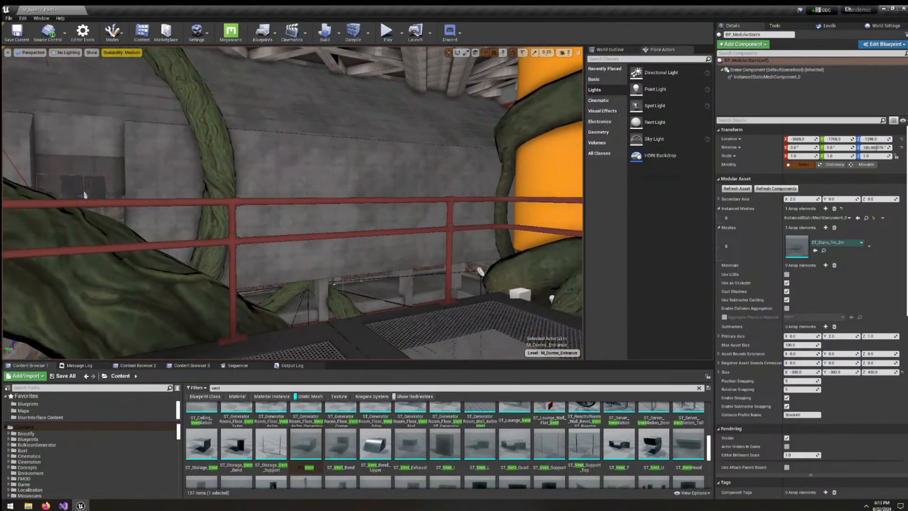
pyautogui.moveTo(84, 195); pyautogui.dragTo(290, 215, button='right')
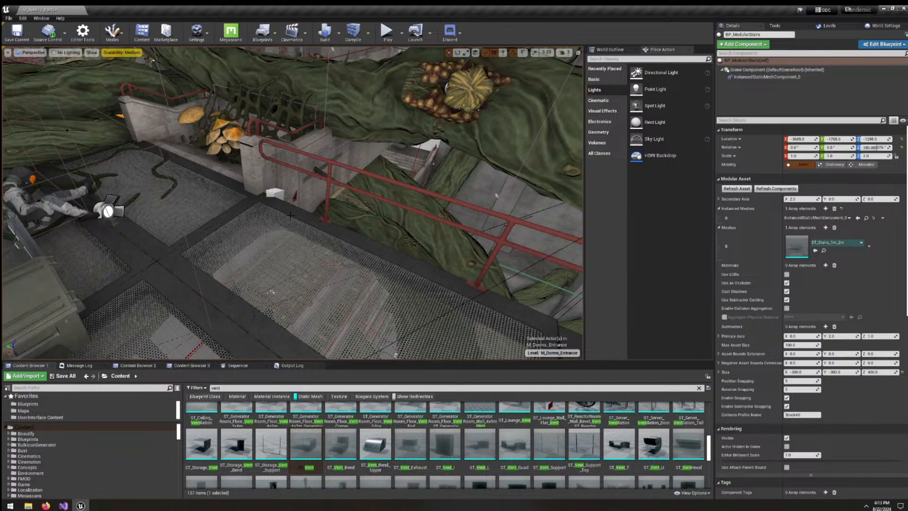
pyautogui.moveTo(274, 200); pyautogui.dragTo(416, 182, button='right')
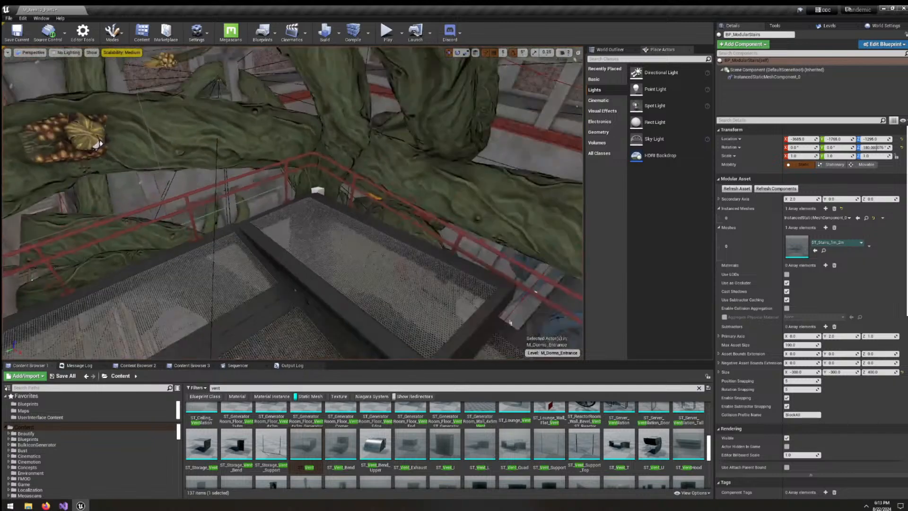
# Examine the railings, thick vines and walls around the prison platforms, and select the rifle pickup.
pyautogui.press('w')
pyautogui.moveTo(292, 203); pyautogui.dragTo(477, 128, button='right')
pyautogui.press('s')
pyautogui.moveTo(283, 147); pyautogui.dragTo(307, 187, button='right')
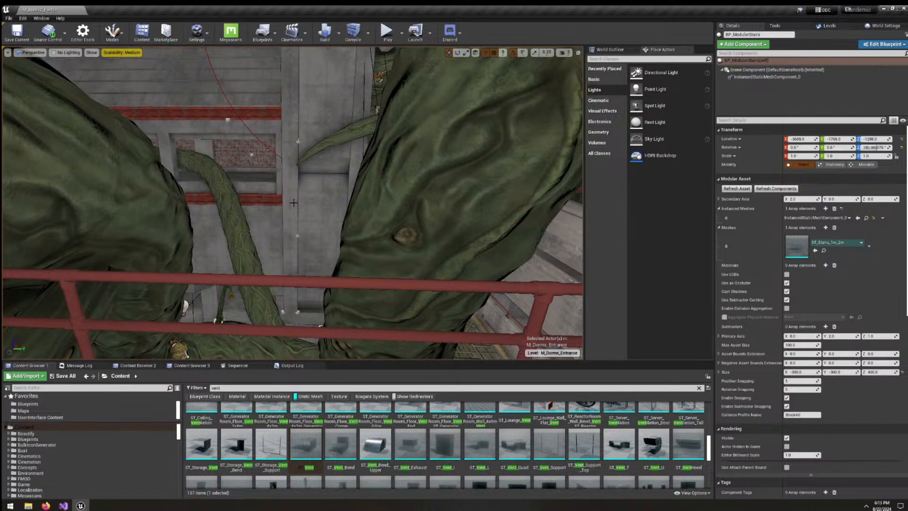
pyautogui.press('w')
pyautogui.moveTo(272, 229); pyautogui.dragTo(296, 213, button='right')
pyautogui.press('w')
pyautogui.press('w')
pyautogui.press('w')
pyautogui.press('w')
pyautogui.click(359, 185)
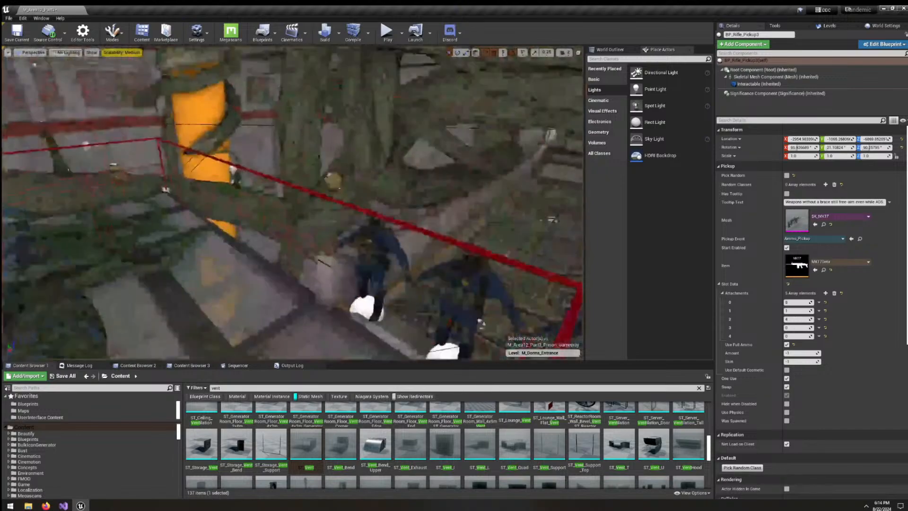
# Examine the grated concrete bridge and the platforms around the yellow-striped central tower.
pyautogui.moveTo(291, 202); pyautogui.dragTo(119, 166, button='right')
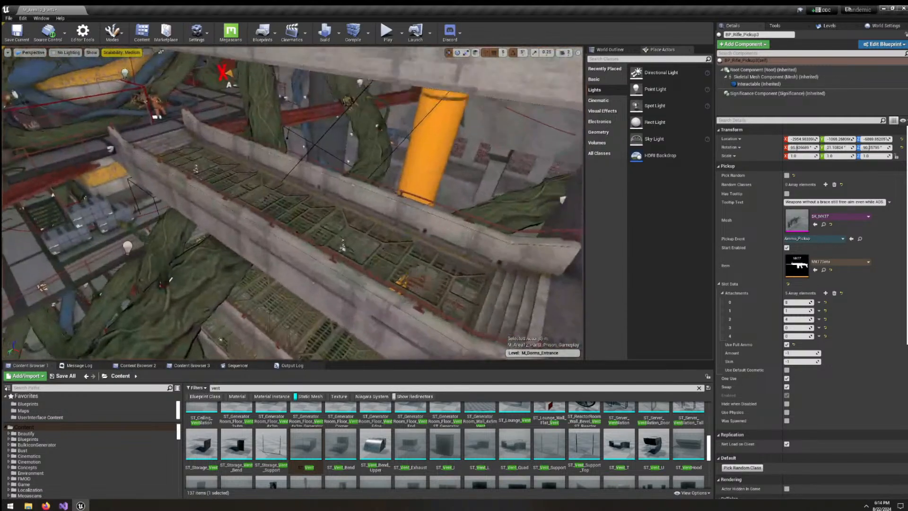
pyautogui.moveTo(411, 269); pyautogui.dragTo(508, 270, button='right')
pyautogui.press('w')
pyautogui.moveTo(410, 267)
pyautogui.mouseDown(button='right')
pyautogui.moveTo(352, 245)
pyautogui.moveTo(385, 239)
pyautogui.moveTo(331, 199)
pyautogui.moveTo(378, 204)
pyautogui.moveTo(416, 274)
pyautogui.moveTo(454, 298)
pyautogui.moveTo(440, 326)
pyautogui.moveTo(398, 267)
pyautogui.mouseUp(button='right')
pyautogui.press('s')
pyautogui.press('w')
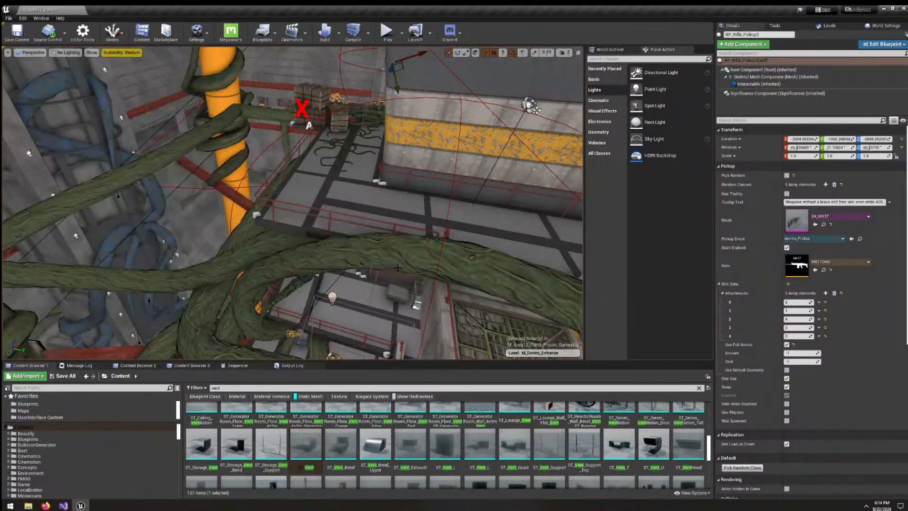
pyautogui.moveTo(398, 267)
pyautogui.mouseDown(button='right')
pyautogui.moveTo(476, 260)
pyautogui.moveTo(403, 275)
pyautogui.mouseUp(button='right')
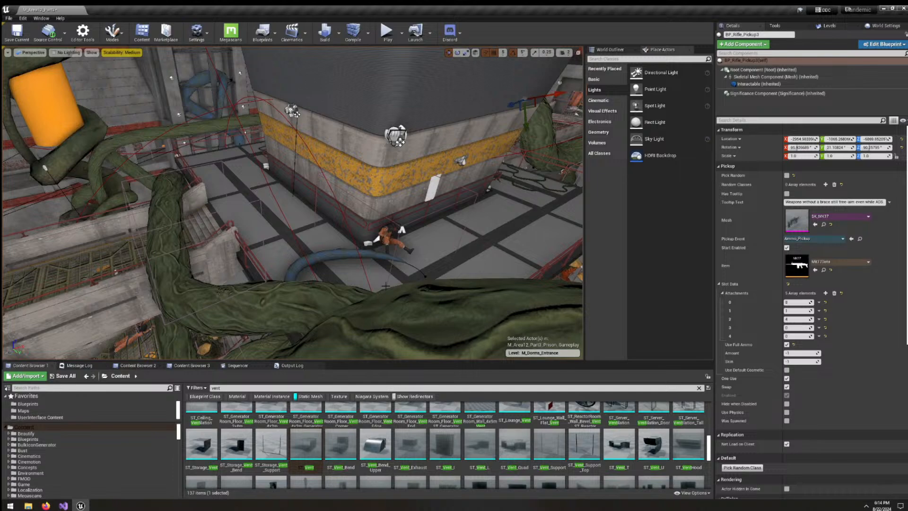
pyautogui.moveTo(390, 286); pyautogui.dragTo(407, 278, button='right')
pyautogui.press('a')
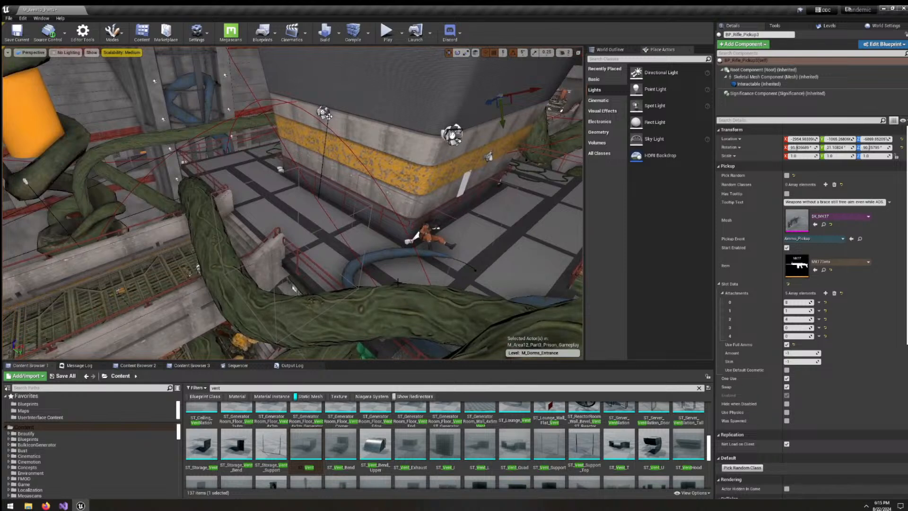
pyautogui.moveTo(398, 282); pyautogui.dragTo(403, 307, button='right')
pyautogui.press('a')
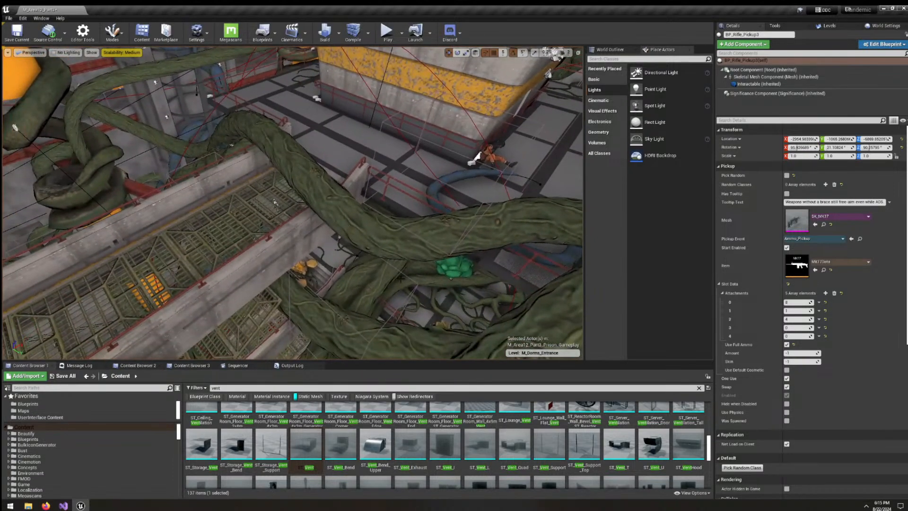
pyautogui.moveTo(368, 273); pyautogui.dragTo(381, 283, button='right')
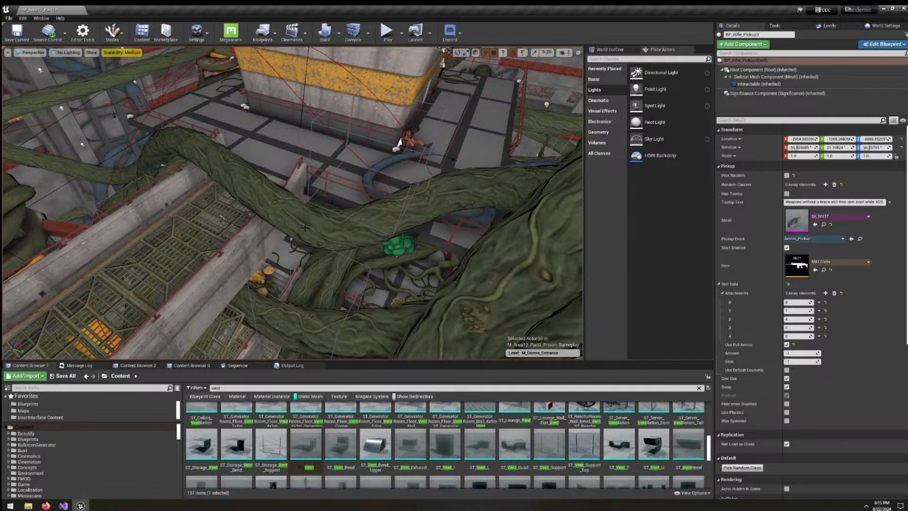
pyautogui.moveTo(305, 228); pyautogui.dragTo(180, 198, button='right')
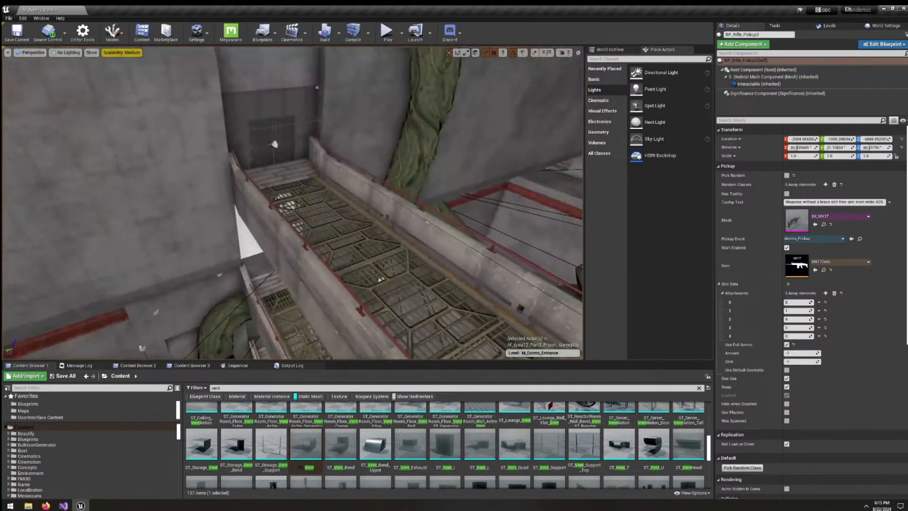
# Select the modular vine spline arching over the grated bridge and raise one of its spline points.
pyautogui.moveTo(275, 208); pyautogui.dragTo(194, 231, button='right')
pyautogui.click(316, 247)
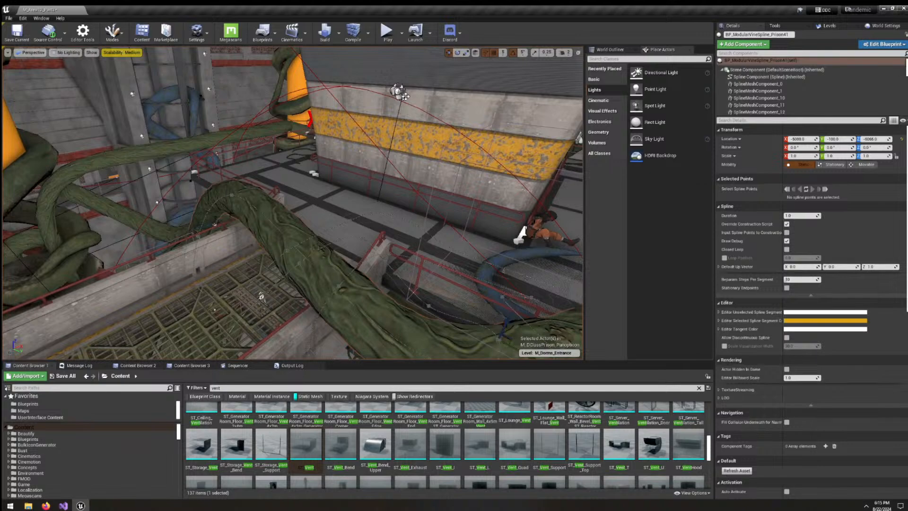
pyautogui.moveTo(402, 94); pyautogui.dragTo(396, 207, button='right')
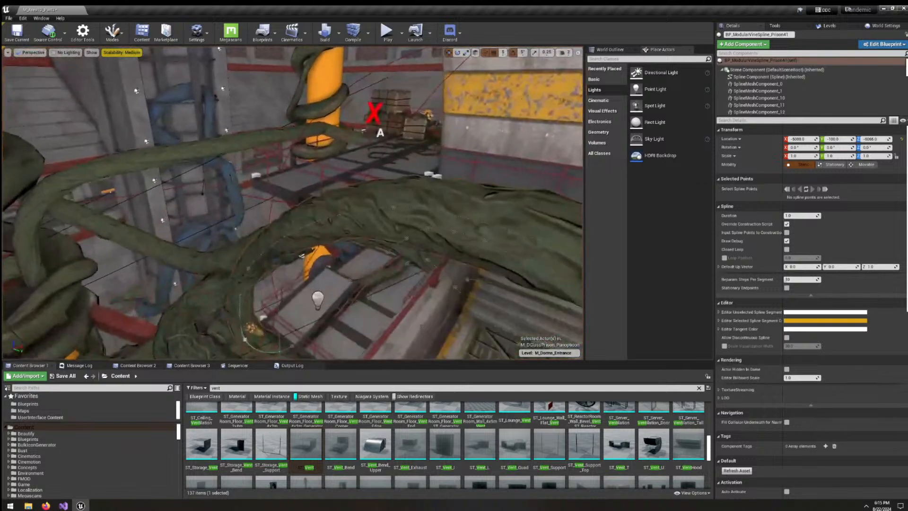
pyautogui.click(396, 208)
pyautogui.moveTo(391, 186); pyautogui.dragTo(382, 148)
# Examine the grated bridge up to its stairs and the coiled vines beside it.
pyautogui.moveTo(345, 197); pyautogui.dragTo(156, 284, button='right')
pyautogui.press('s')
pyautogui.press('w')
pyautogui.press('d')
pyautogui.press('d')
pyautogui.press('s')
pyautogui.press('d')
pyautogui.press('w')
pyautogui.press('s')
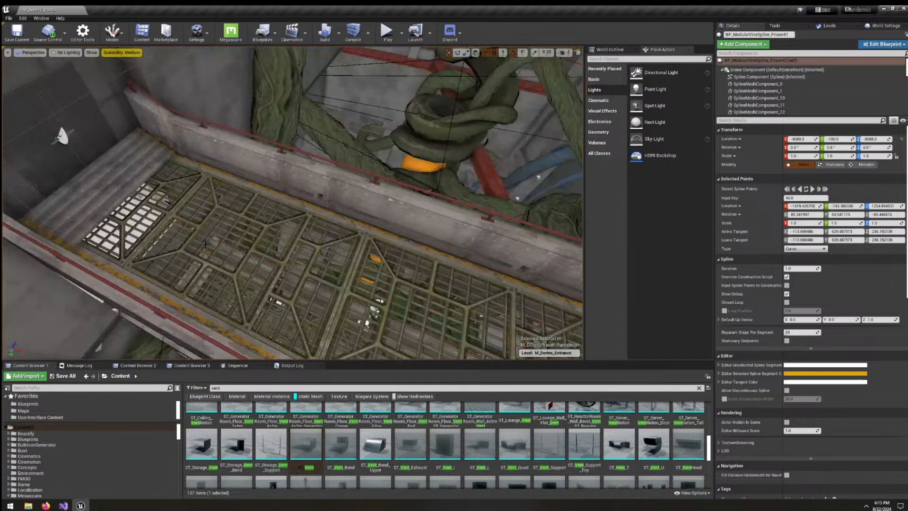
# Examine the grated bridge's railings and floor, then the thick vines and mushrooms around the prison stairs and walls.
pyautogui.moveTo(217, 233); pyautogui.dragTo(283, 239, button='right')
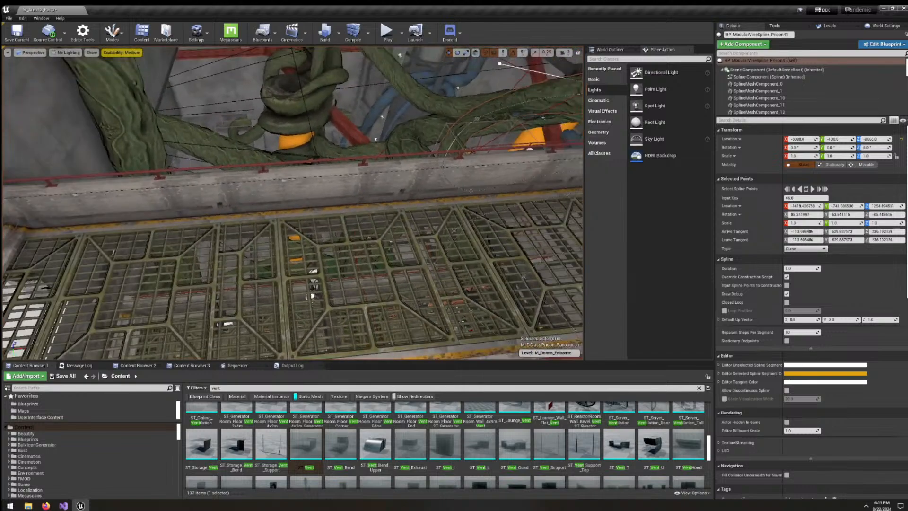
pyautogui.moveTo(482, 178); pyautogui.dragTo(553, 166, button='right')
pyautogui.moveTo(292, 203); pyautogui.dragTo(425, 201, button='right')
pyautogui.moveTo(295, 229); pyautogui.dragTo(206, 211, button='right')
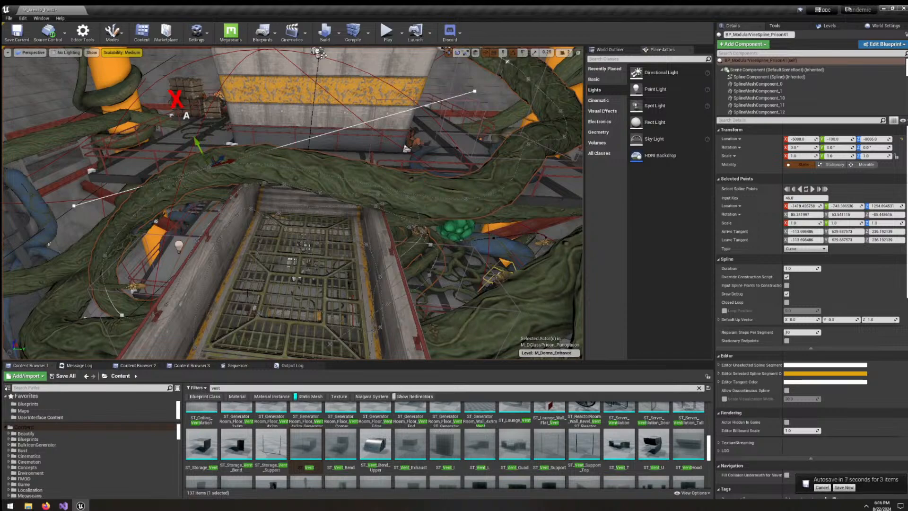
pyautogui.press('w')
pyautogui.moveTo(247, 293); pyautogui.dragTo(208, 296, button='right')
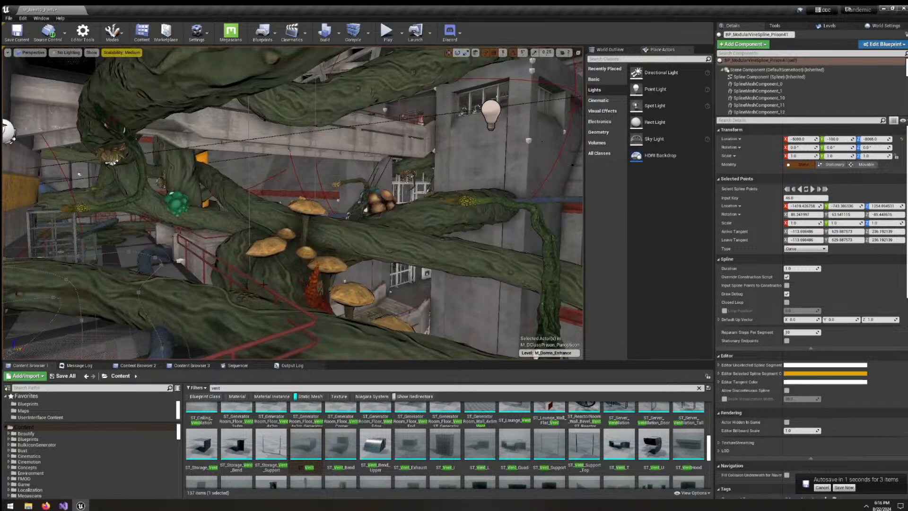
pyautogui.press('w')
pyautogui.moveTo(263, 283); pyautogui.dragTo(369, 270, button='right')
pyautogui.moveTo(330, 189); pyautogui.dragTo(296, 193, button='right')
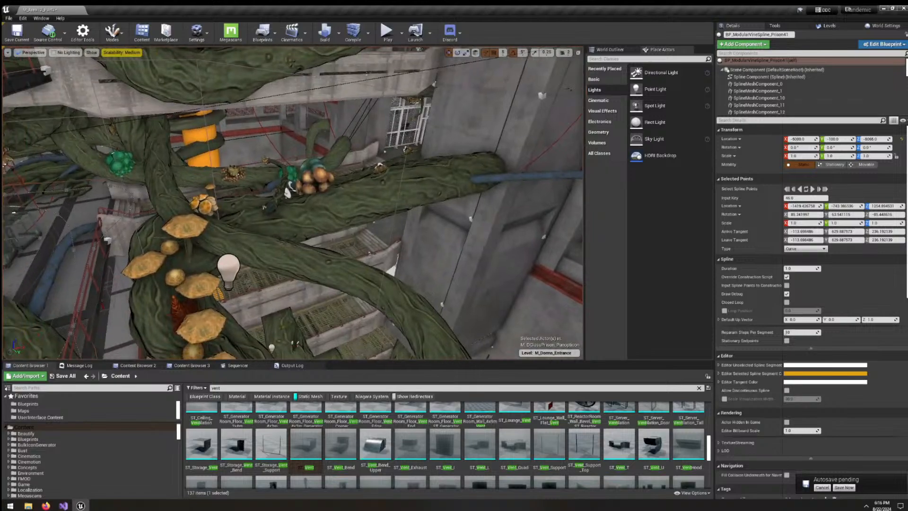
pyautogui.moveTo(296, 142); pyautogui.dragTo(312, 207, button='right')
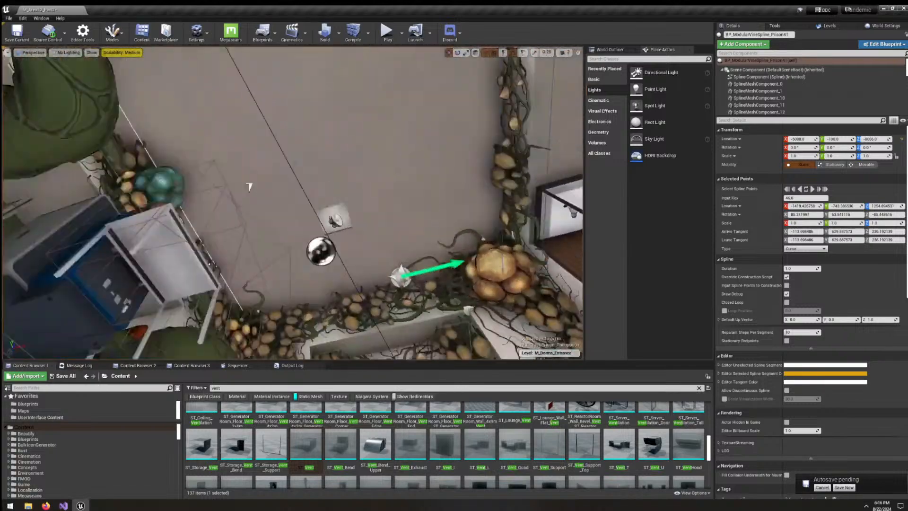
# Delete the white placeholder cube from the floor beside the round pillar in the dorms entrance.
pyautogui.moveTo(249, 186); pyautogui.dragTo(118, 173, button='right')
pyautogui.click(444, 256)
pyautogui.moveTo(445, 256); pyautogui.dragTo(402, 252, button='right')
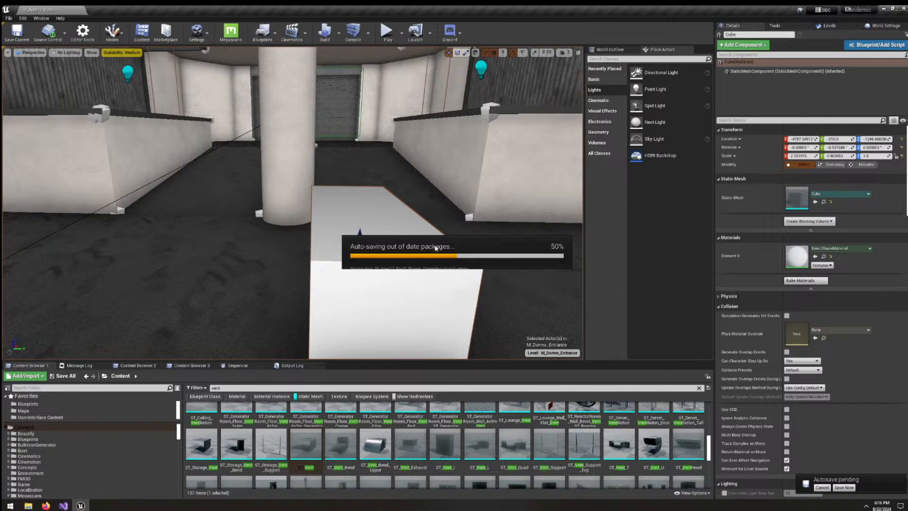
pyautogui.press('s')
pyautogui.moveTo(399, 235); pyautogui.dragTo(376, 218, button='right')
pyautogui.press('Delete')
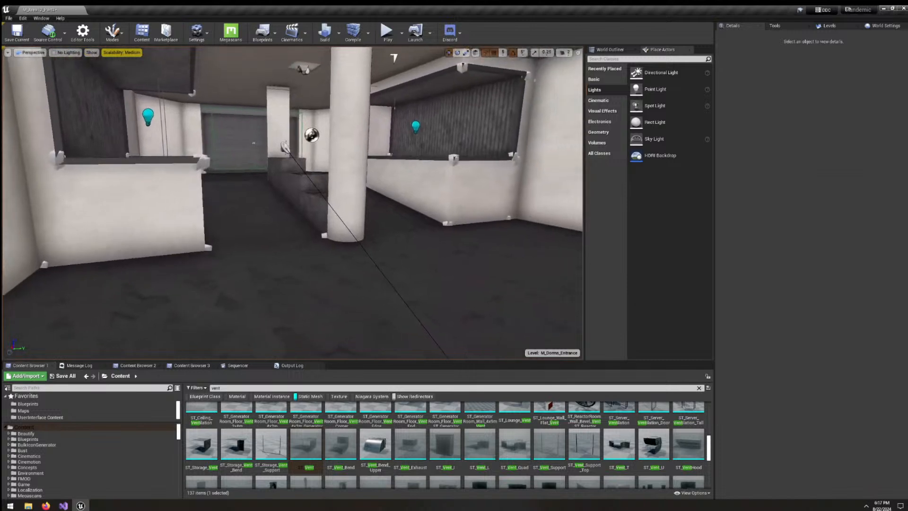
# Examine the dorms entrance room from its central stairs and pillar across to the wide doorway.
pyautogui.moveTo(446, 233); pyautogui.dragTo(516, 203, button='right')
pyautogui.press('a')
pyautogui.press('a')
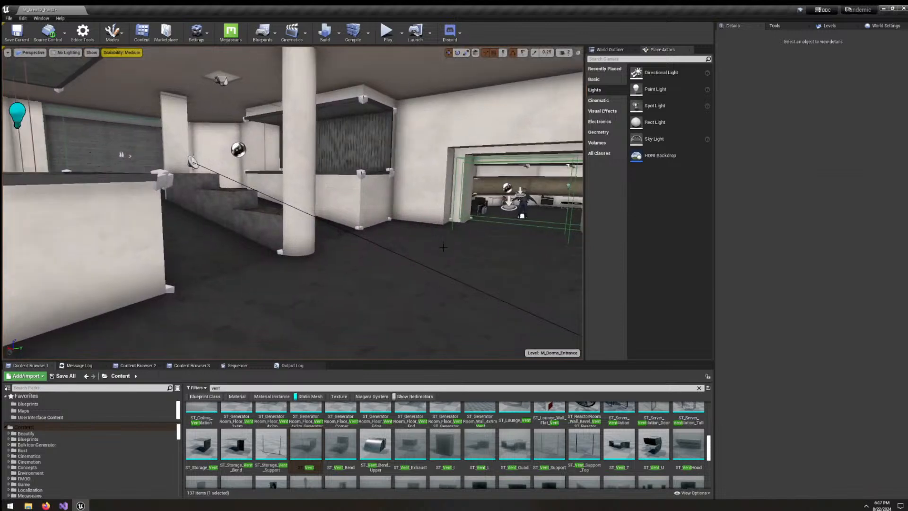
pyautogui.moveTo(443, 238); pyautogui.dragTo(445, 247, button='right')
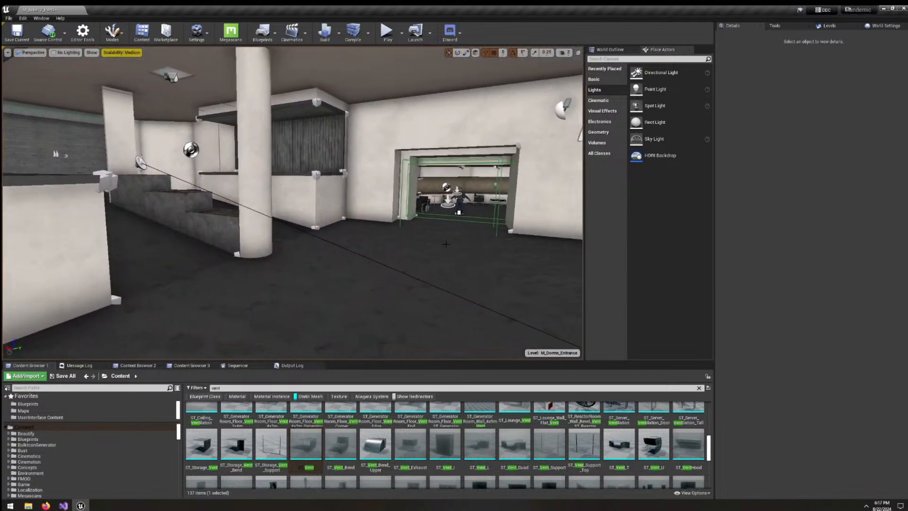